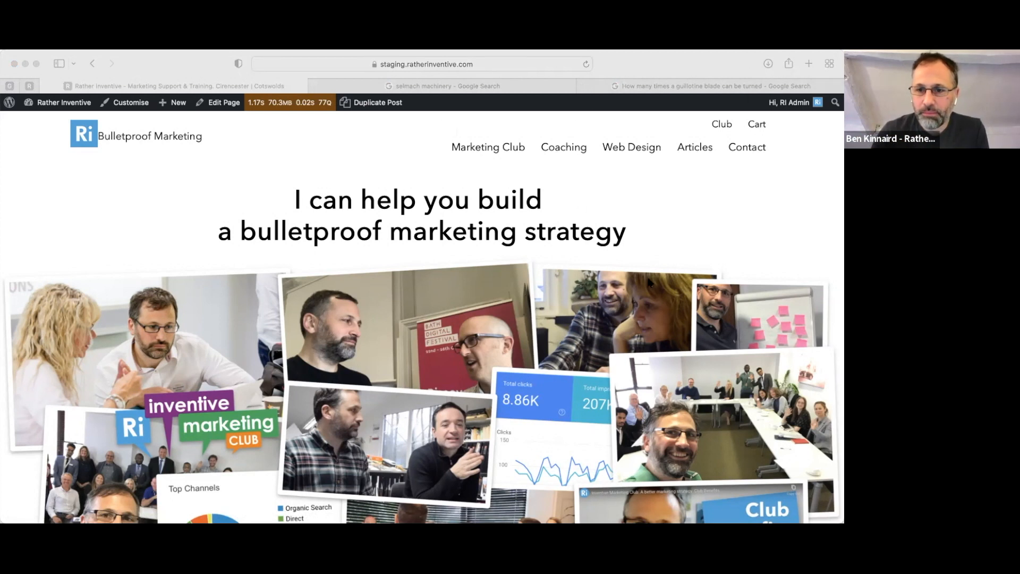
Open the site's WordPress admin and review the problems and notifications on the Yoast SEO general dashboard
click(753, 63)
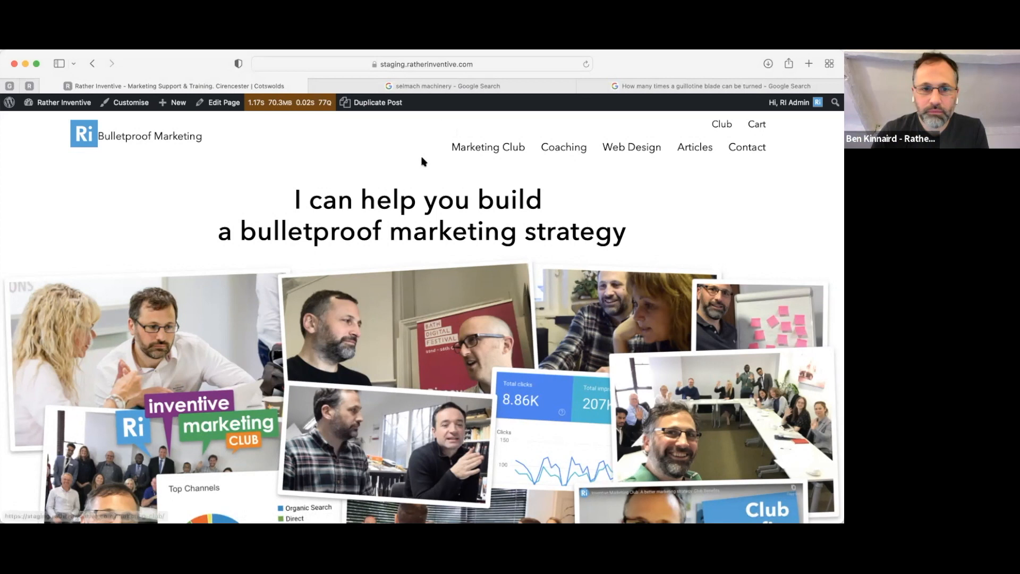
click(48, 105)
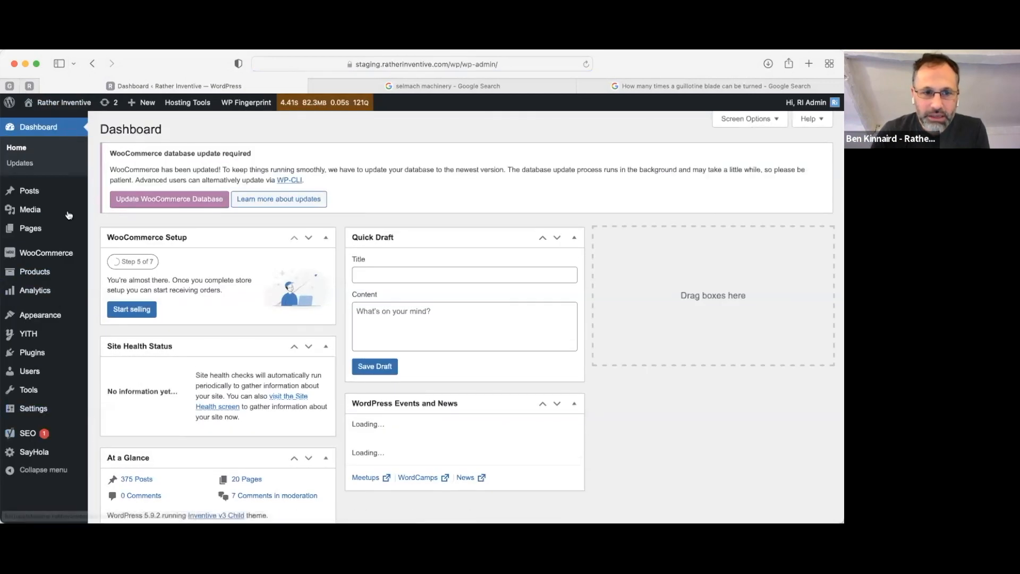
mouse_move(36, 435)
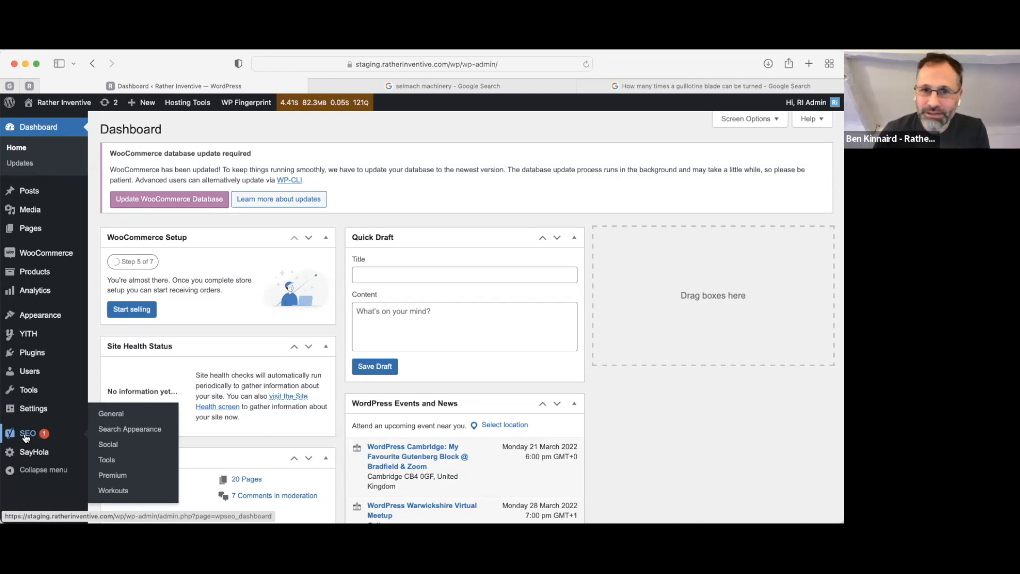
click(29, 436)
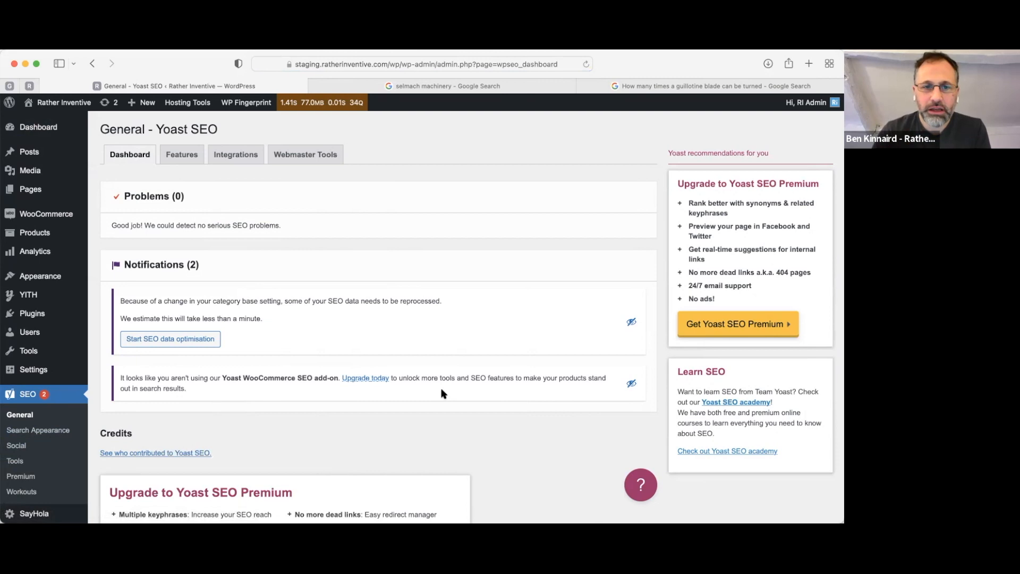
drag(136, 226, 342, 227)
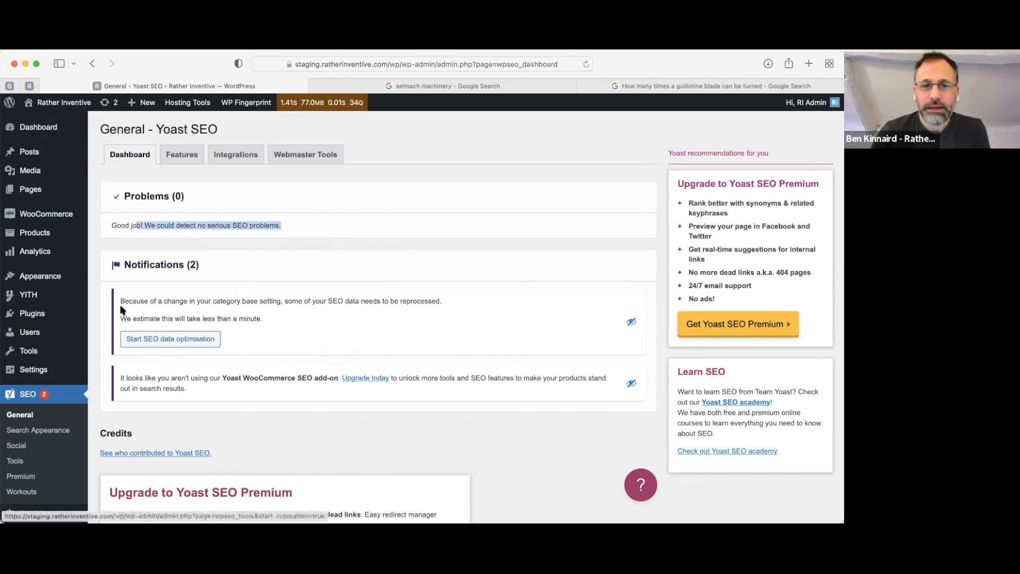
drag(130, 299, 260, 315)
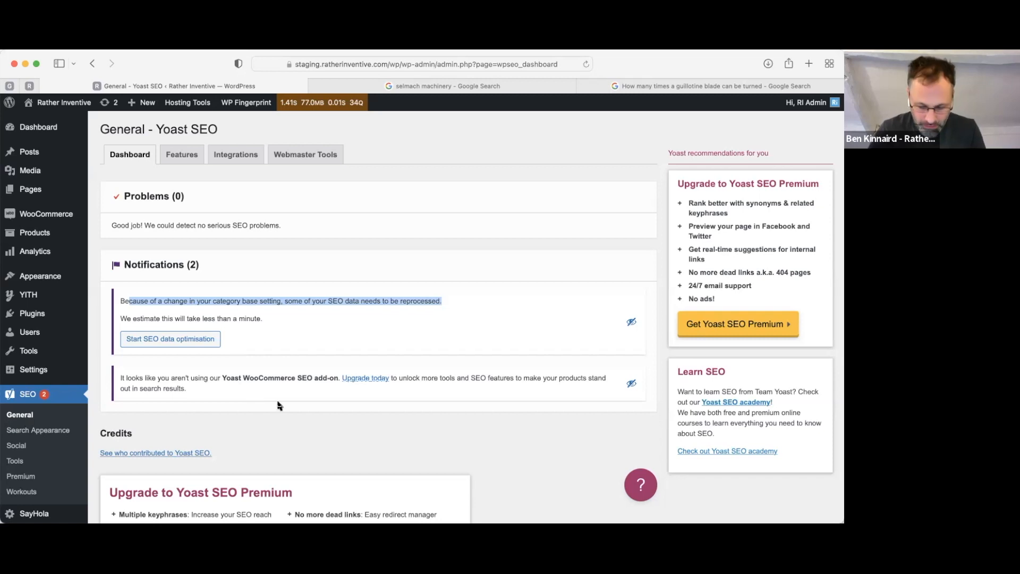
View the yoast.com website in a new browser tab, close it and return to the Yoast SEO settings
key(super+t)
text(yoast.com)
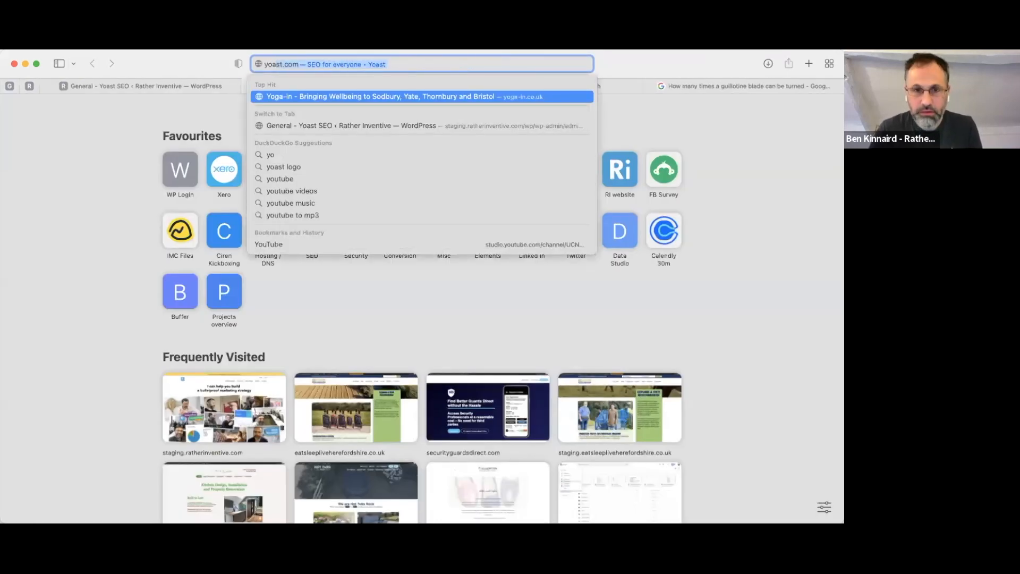
key(Return)
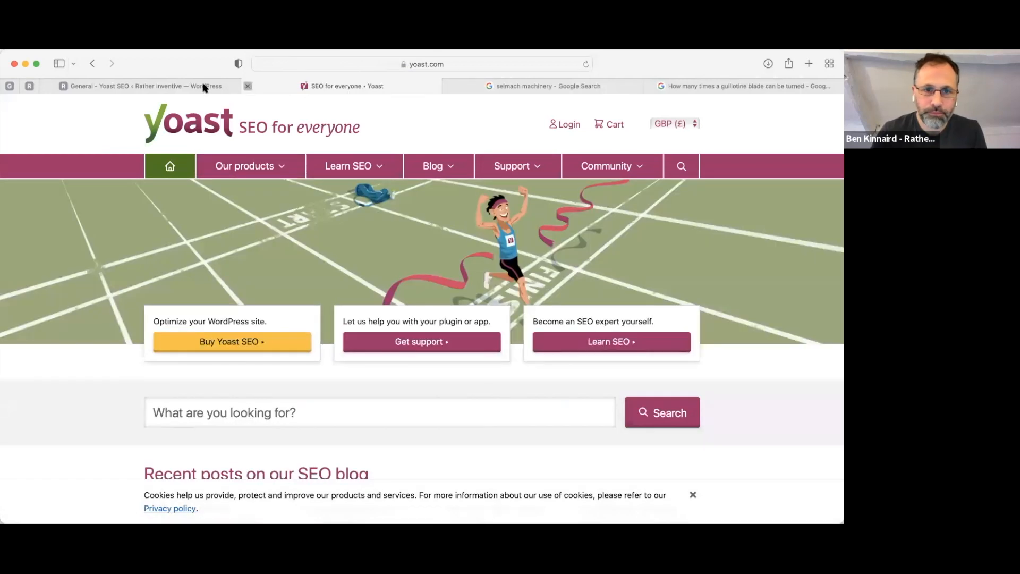
key(super+w)
click(204, 87)
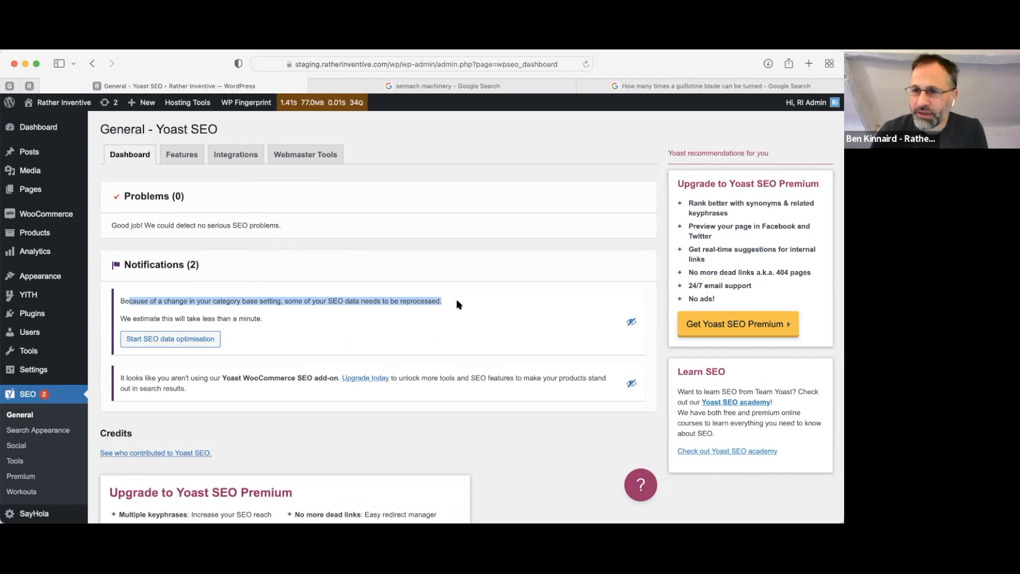
Show the Yoast SEO feature settings and read the help texts for SEO analysis and Readability analysis
click(180, 154)
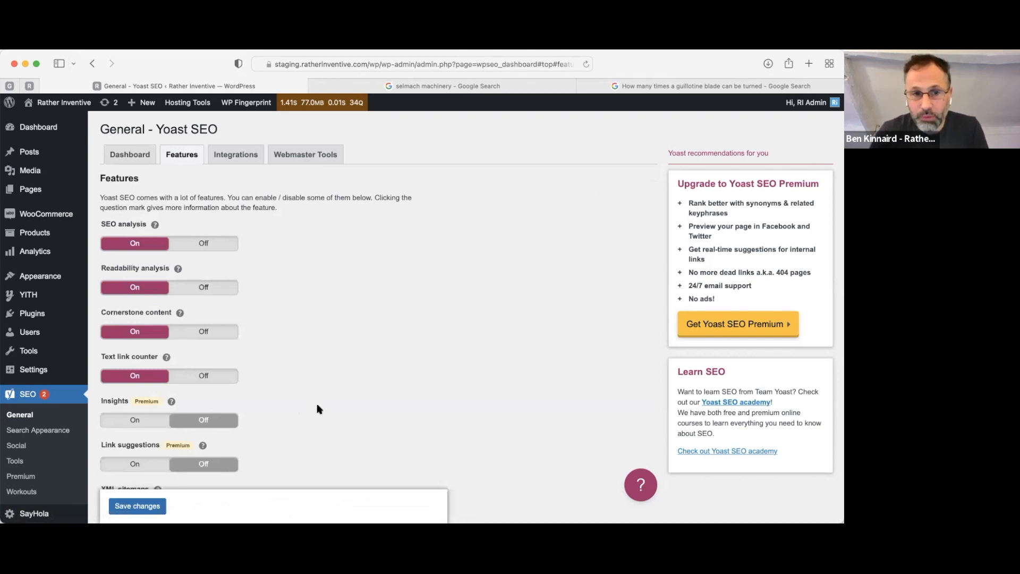
scroll(325, 404, down, 3)
scroll(325, 399, up, 1)
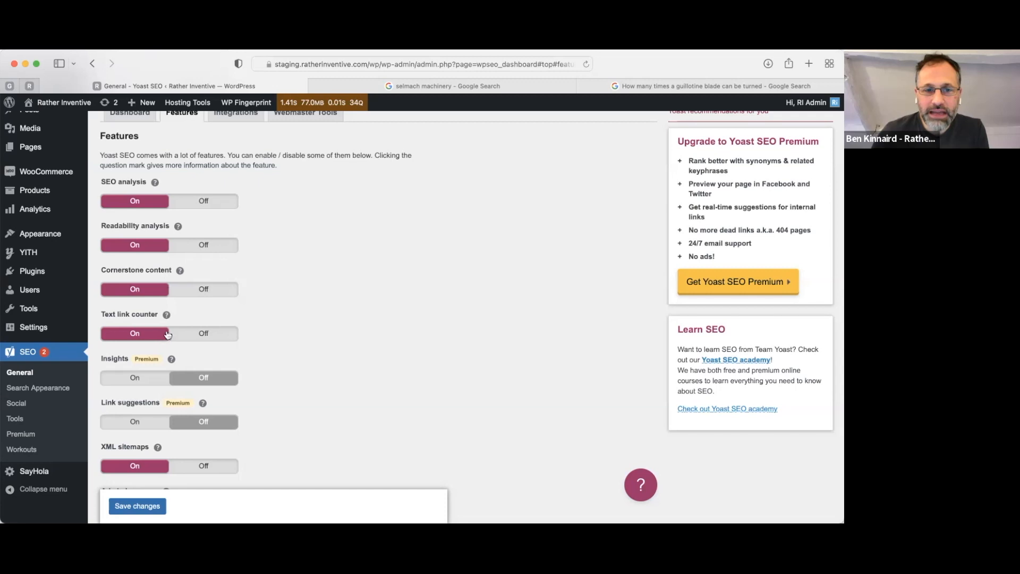
click(155, 183)
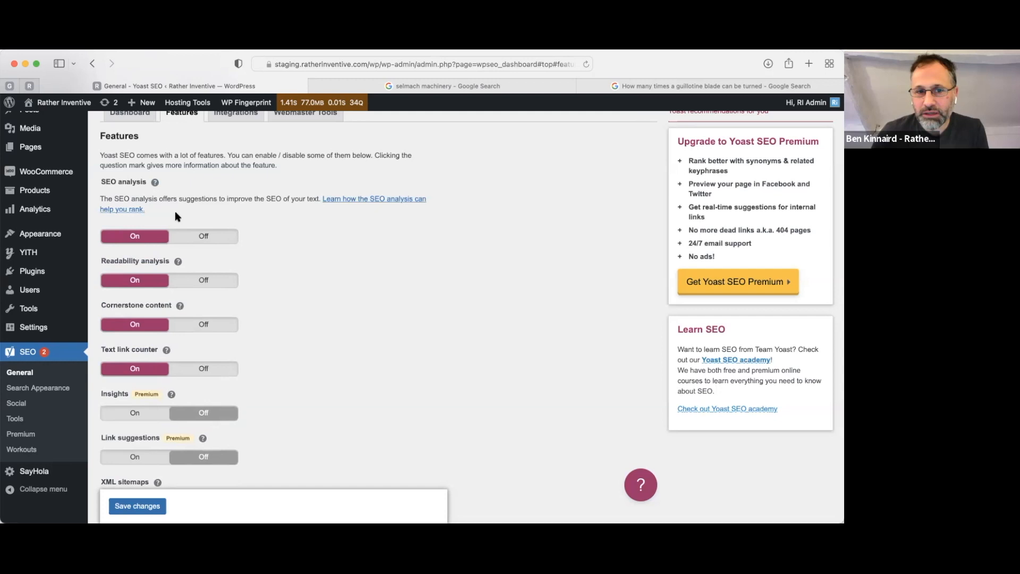
drag(174, 211, 191, 200)
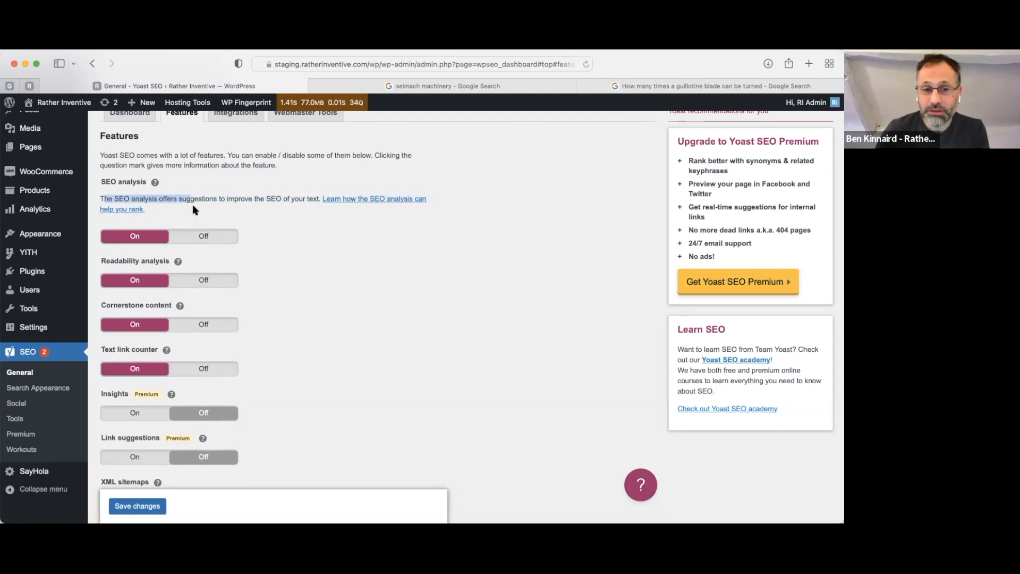
click(155, 182)
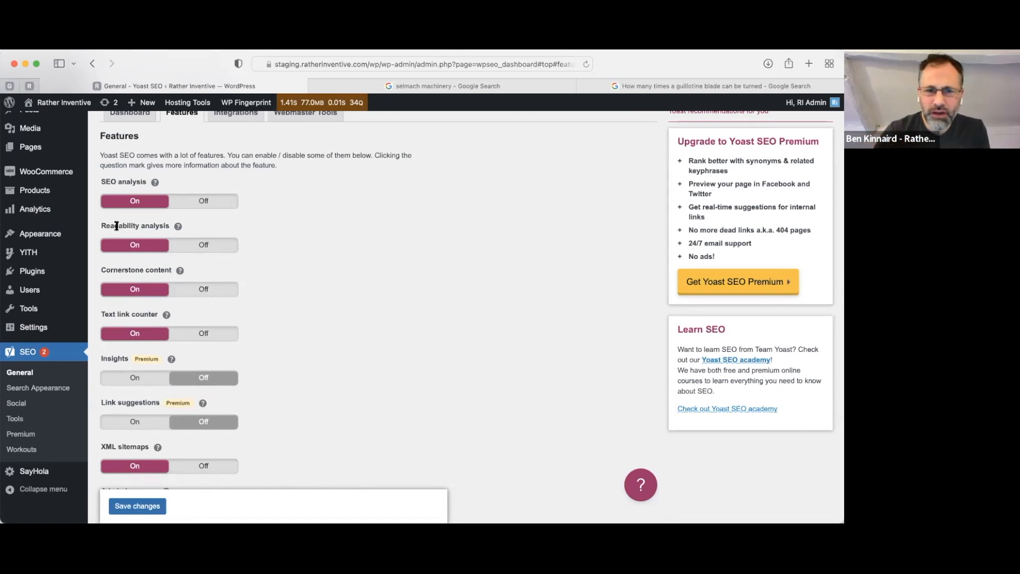
click(179, 227)
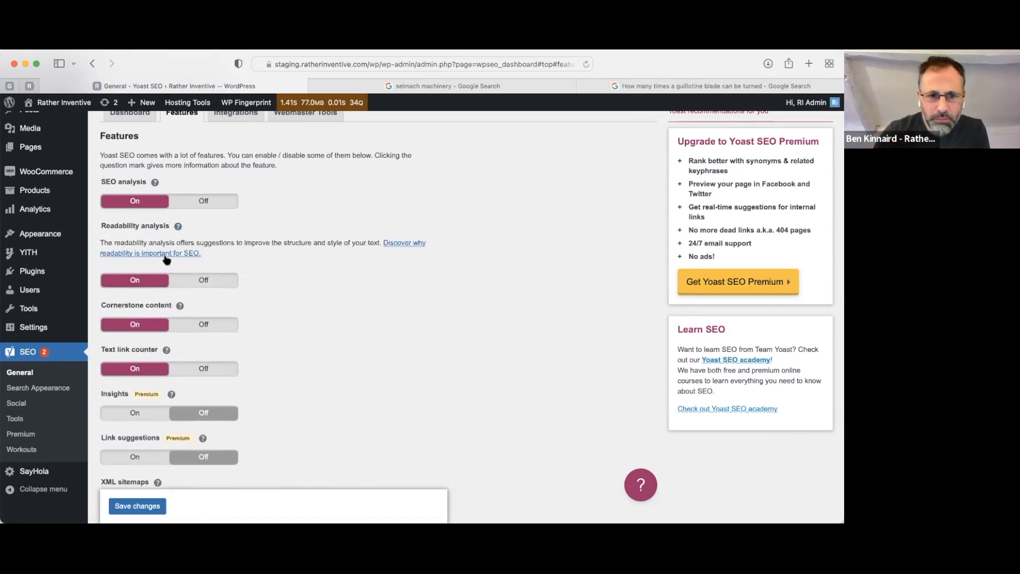
click(179, 230)
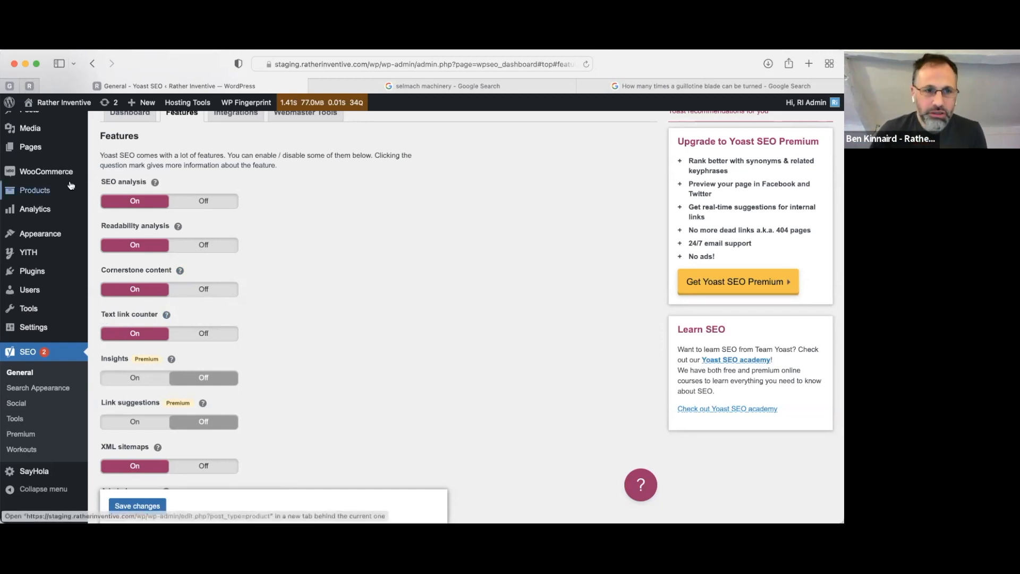
Open the posts list in a new browser tab and filter it to cornerstone content to check the internal link counts
mouse_move(53, 171)
scroll(55, 172, up, 1)
scroll(55, 172, up, 1)
super+click(27, 155)
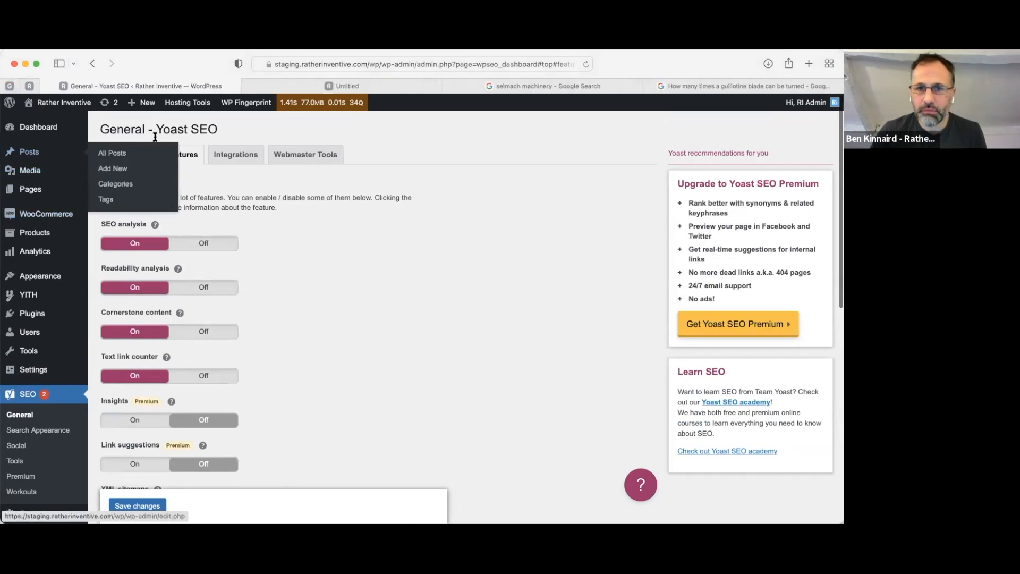
click(360, 85)
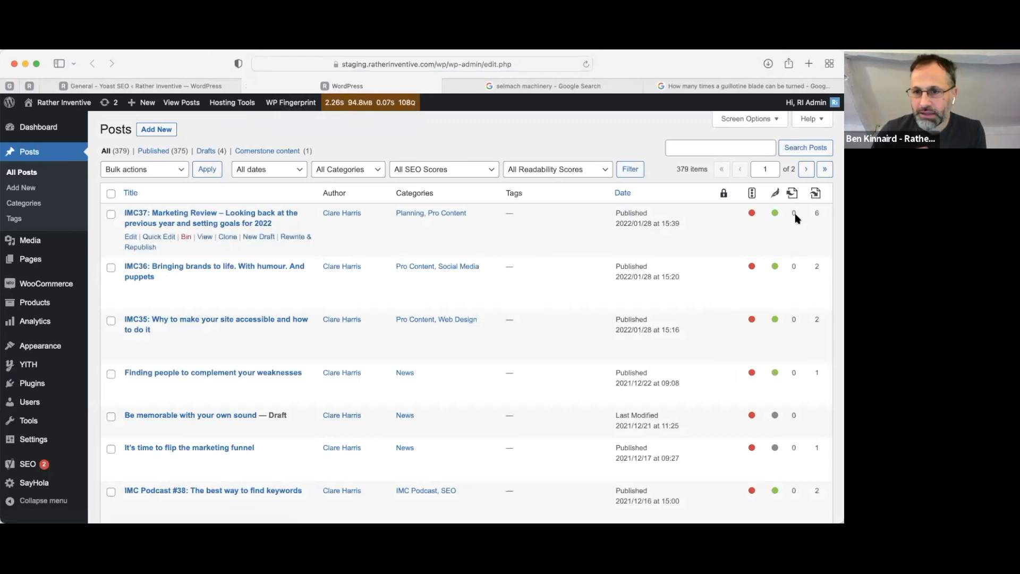
mouse_move(793, 197)
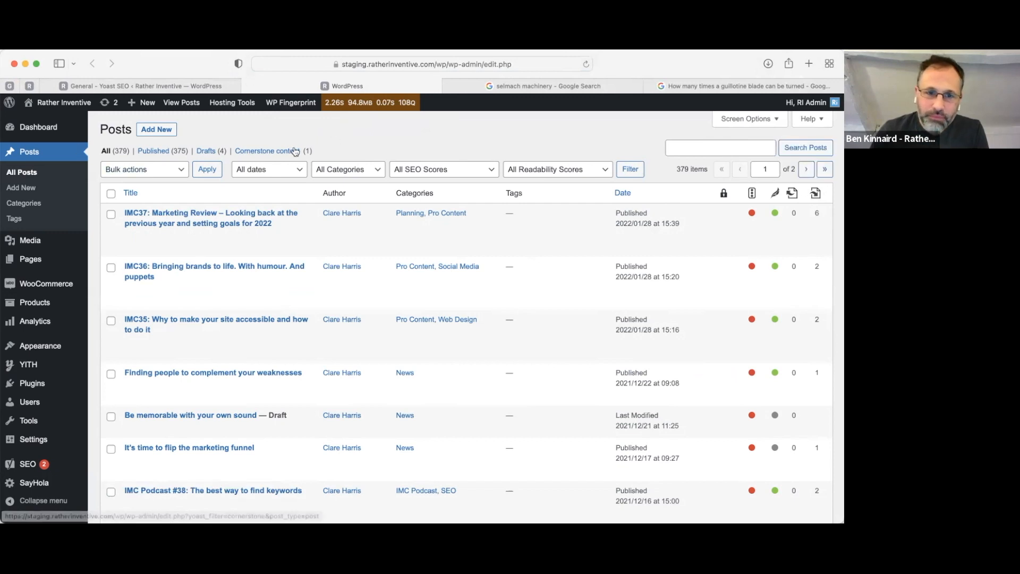
click(276, 152)
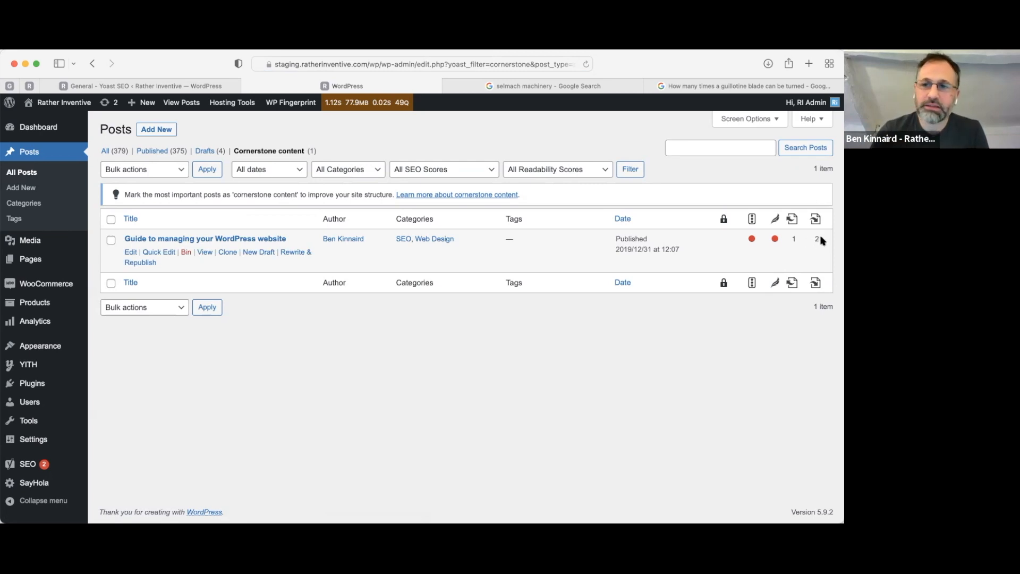
drag(822, 238, 806, 239)
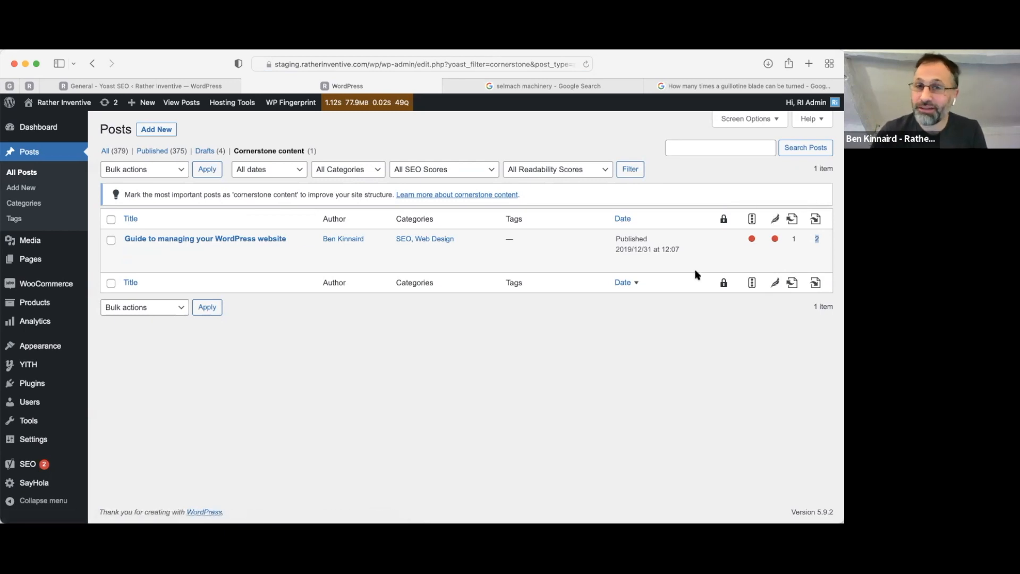
Return to the Yoast SEO features, expand the XML sitemaps help text and view the site's XML sitemap index
click(127, 86)
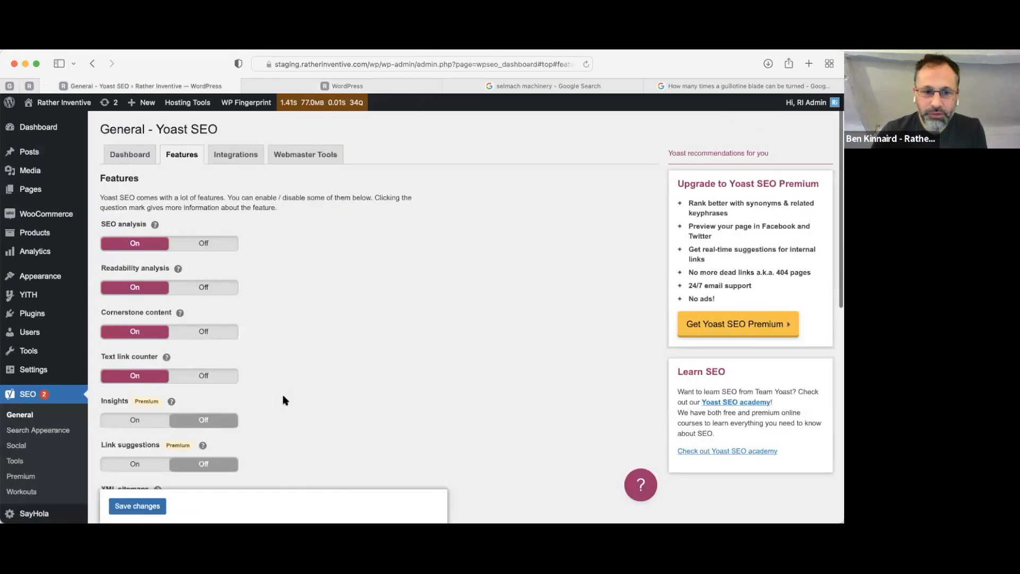
scroll(283, 400, down, 5)
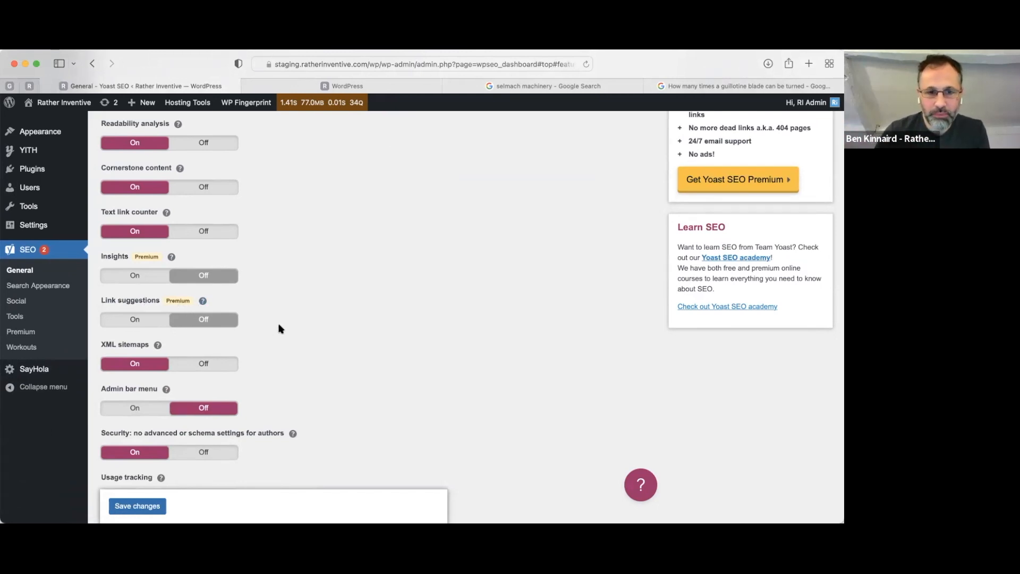
scroll(280, 328, down, 1)
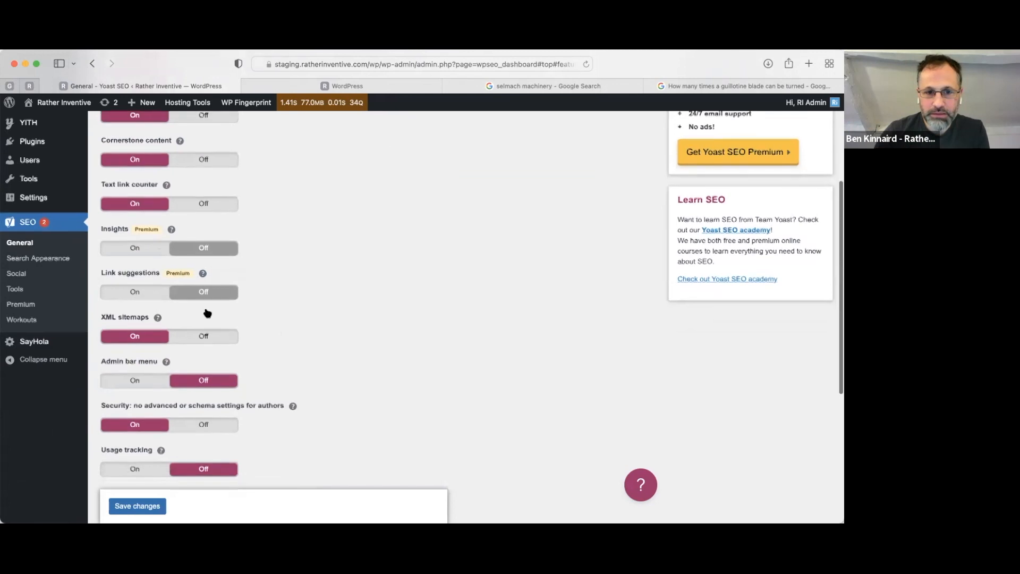
scroll(191, 297, down, 3)
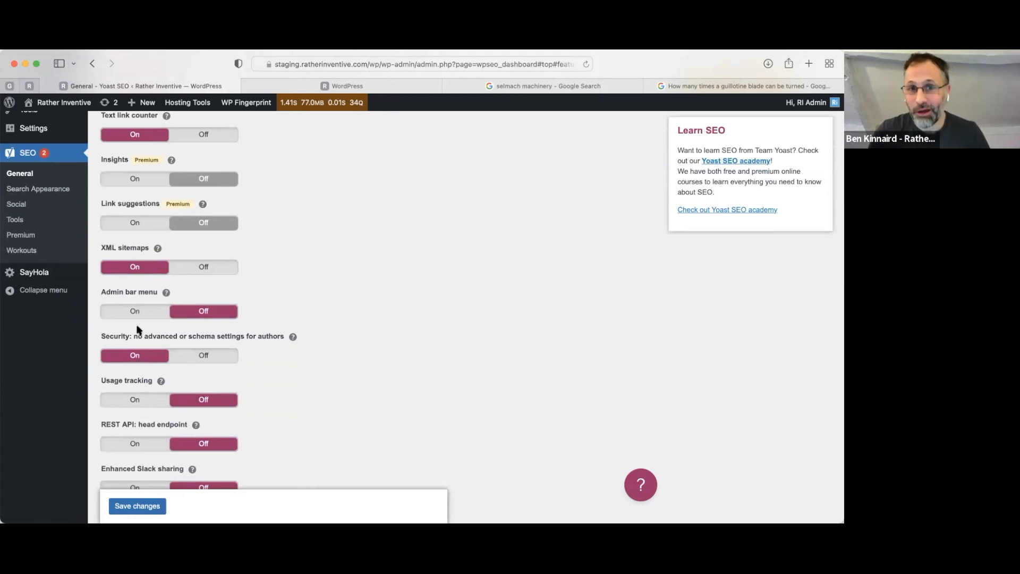
click(158, 249)
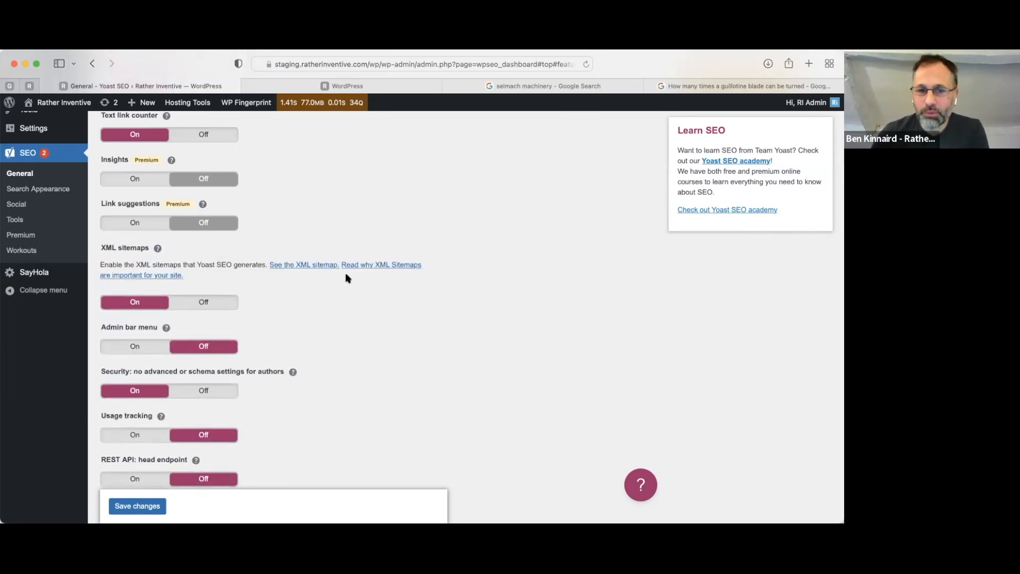
click(313, 265)
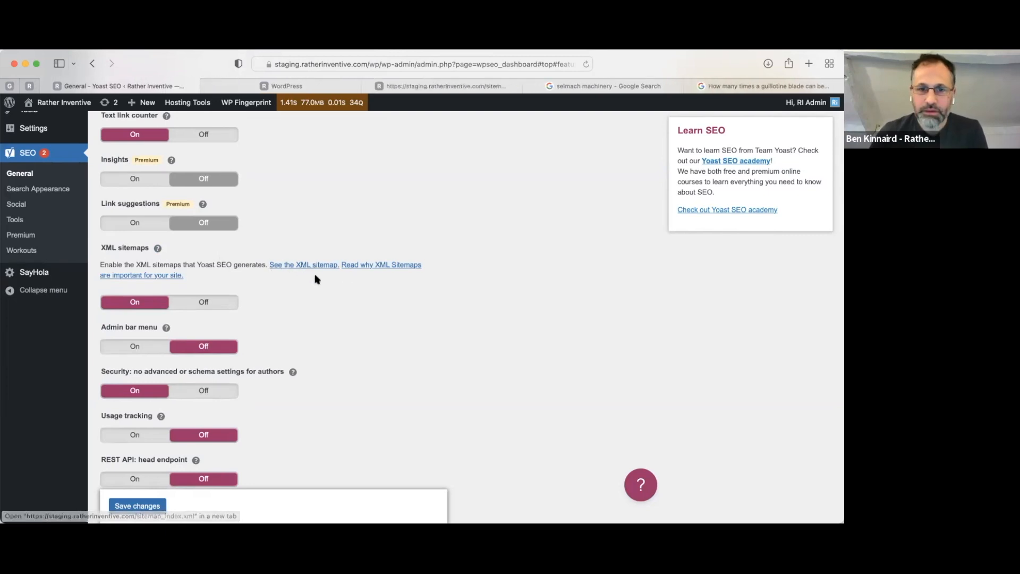
click(425, 86)
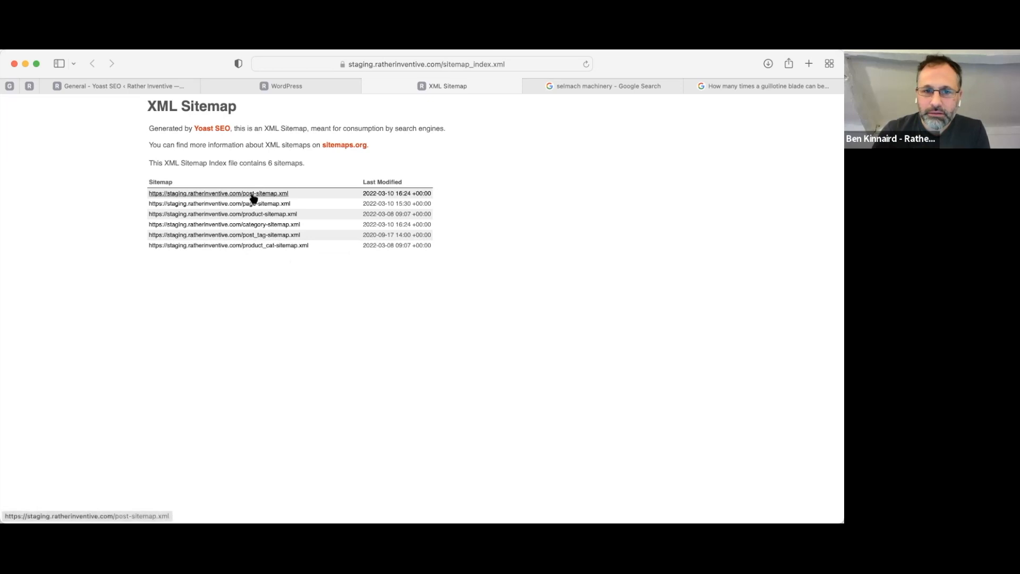
Inspect the post tag and product category sitemaps, returning to the sitemap index after each
click(252, 235)
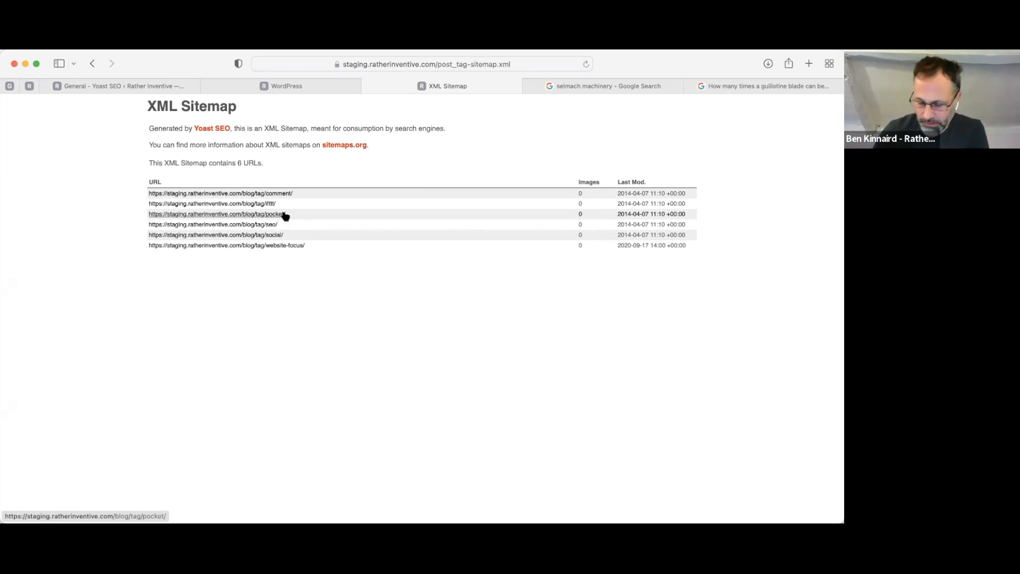
key(super+bracketleft)
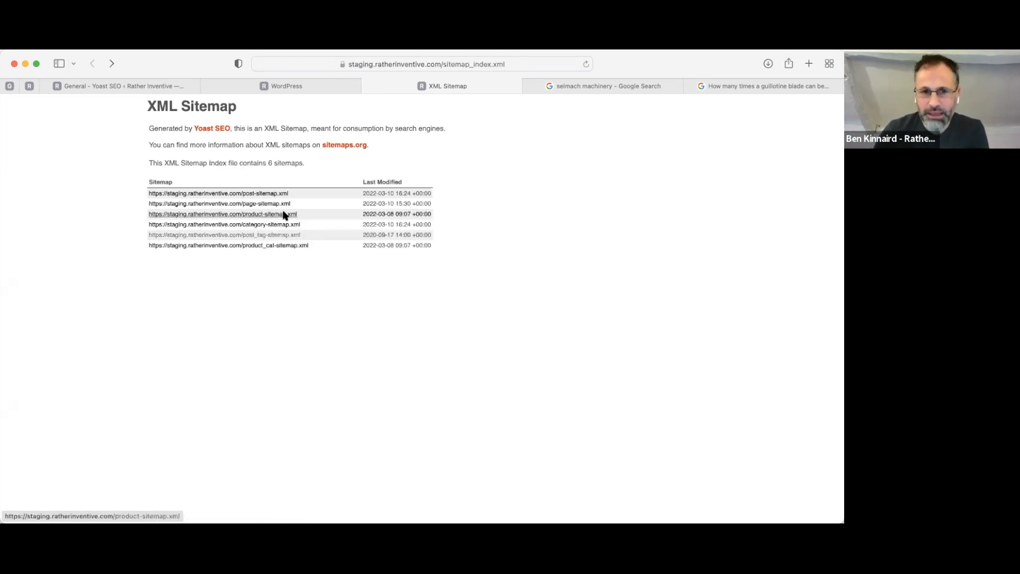
click(266, 246)
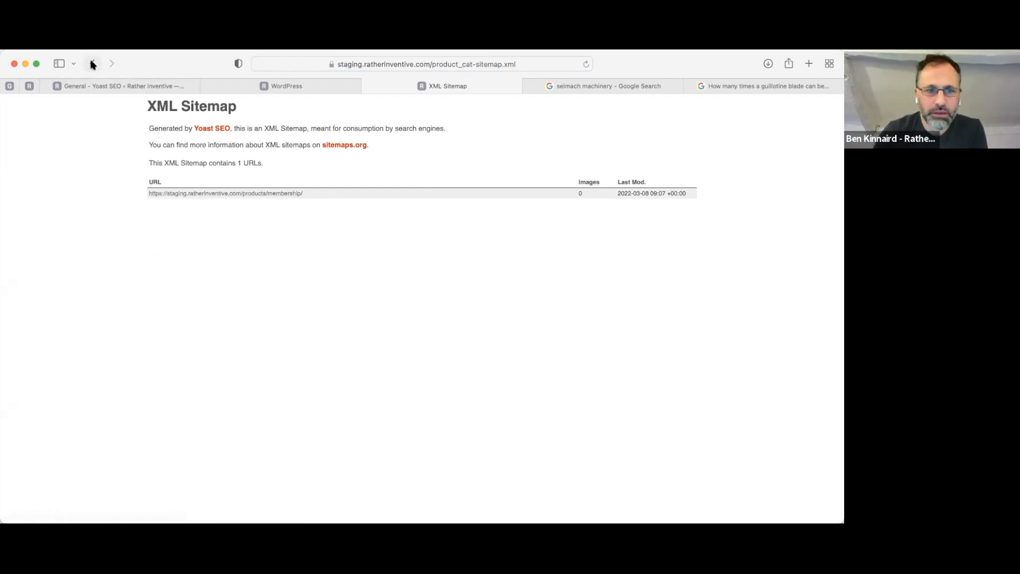
click(92, 64)
Look through the URLs in the post sitemap from start to end and return to the sitemap index
click(251, 194)
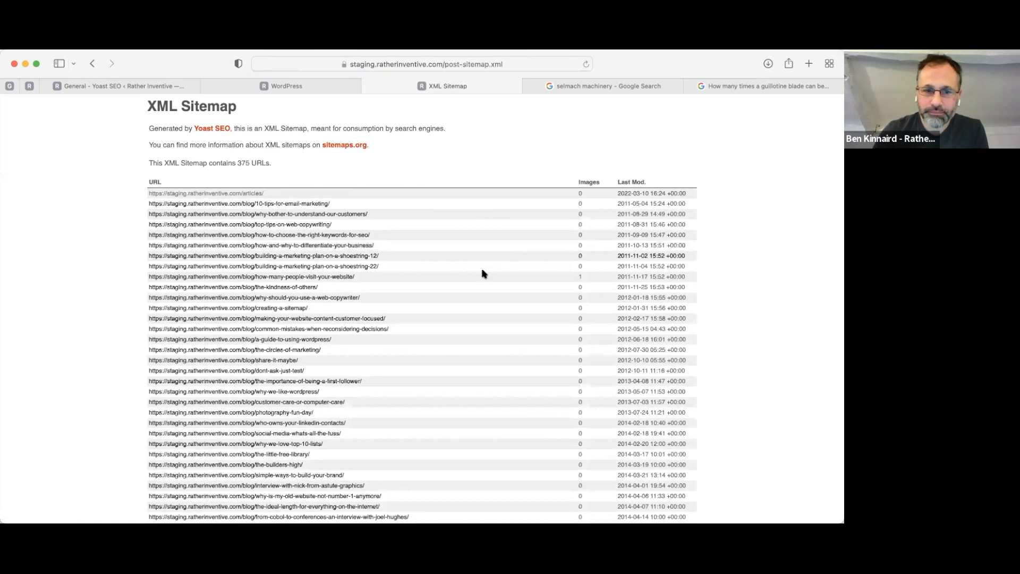
scroll(481, 274, down, 10)
scroll(469, 274, down, 20)
scroll(478, 272, down, 20)
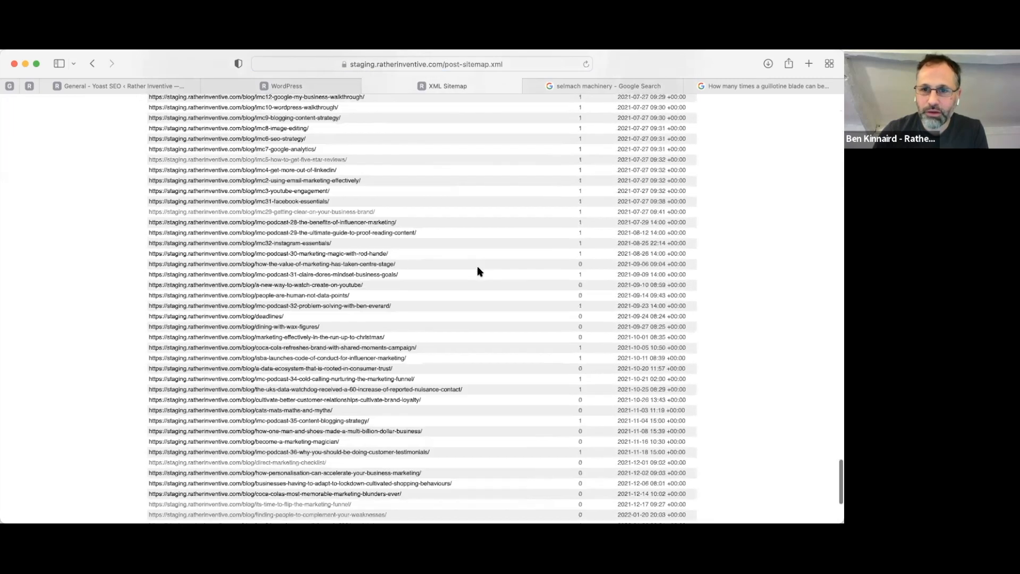
scroll(477, 268, up, 20)
scroll(484, 254, up, 20)
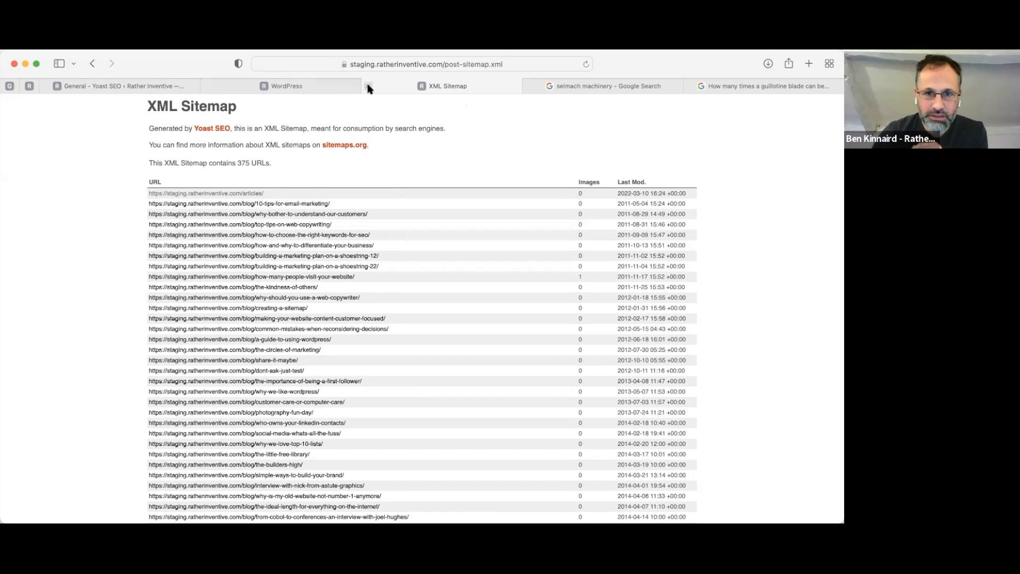
click(92, 64)
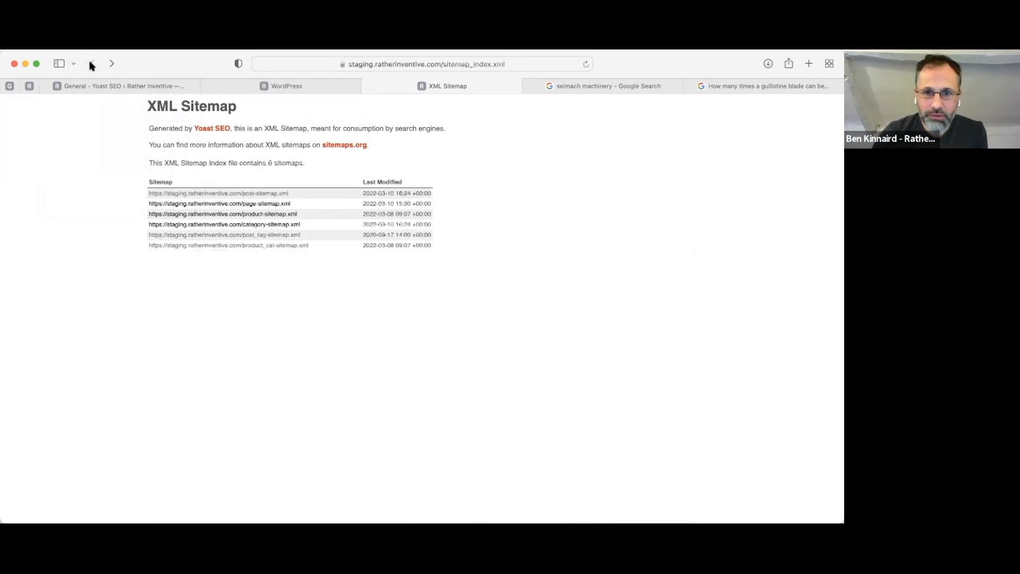
Return to the Yoast SEO features list and collapse the XML sitemaps help text
click(98, 88)
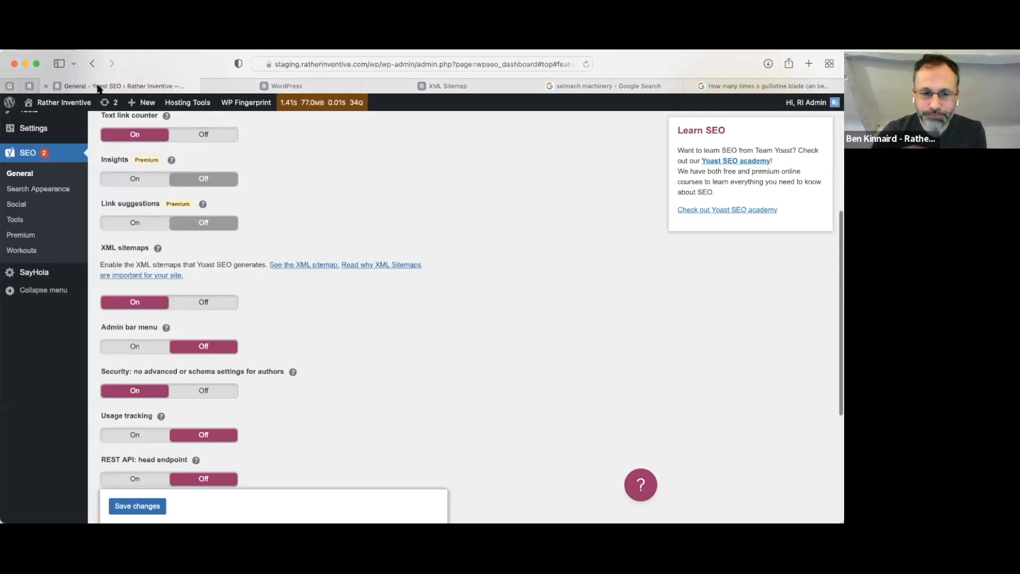
scroll(460, 407, down, 3)
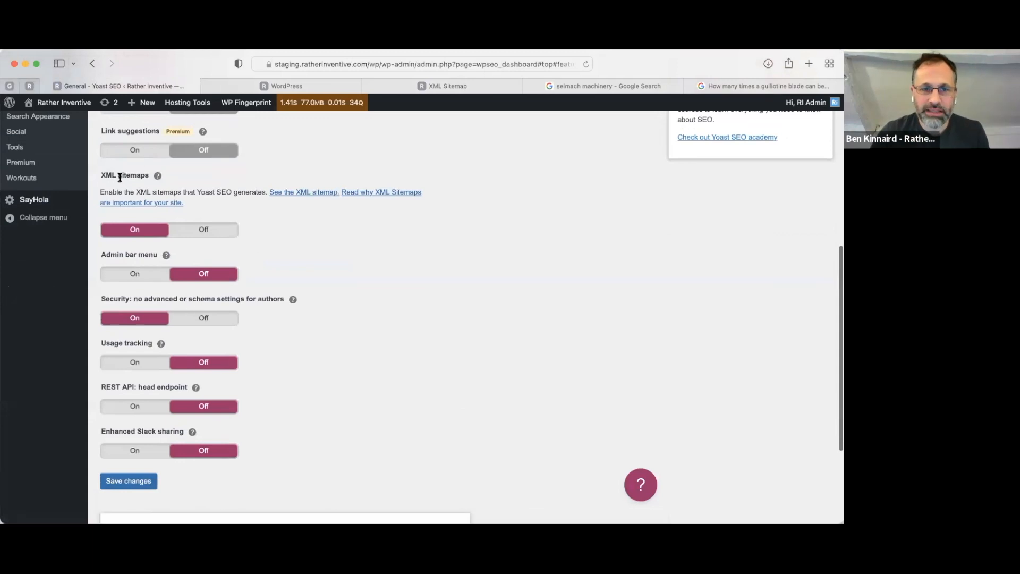
click(157, 176)
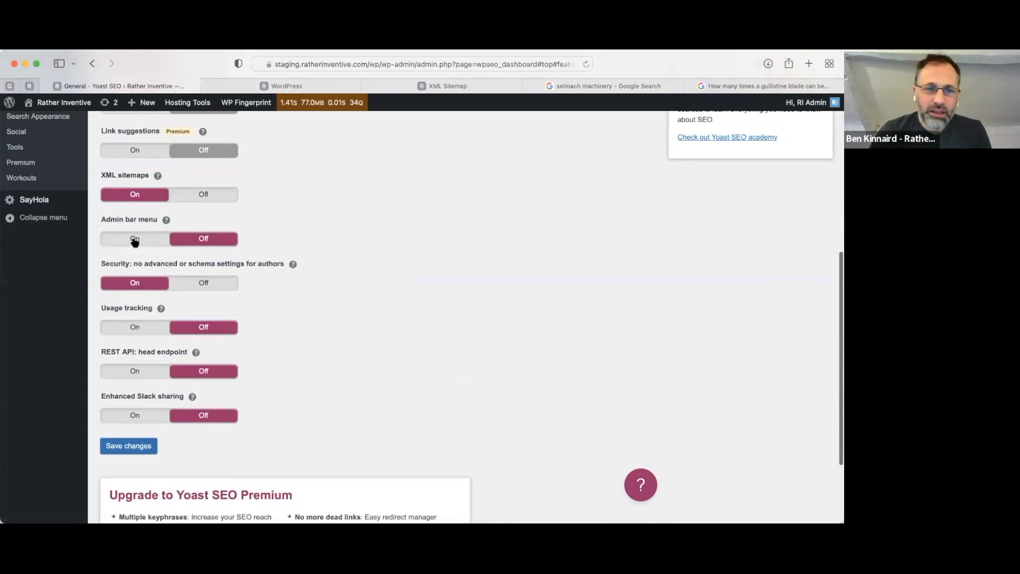
Switch the admin bar menu feature on and set it back to off
click(134, 241)
click(207, 239)
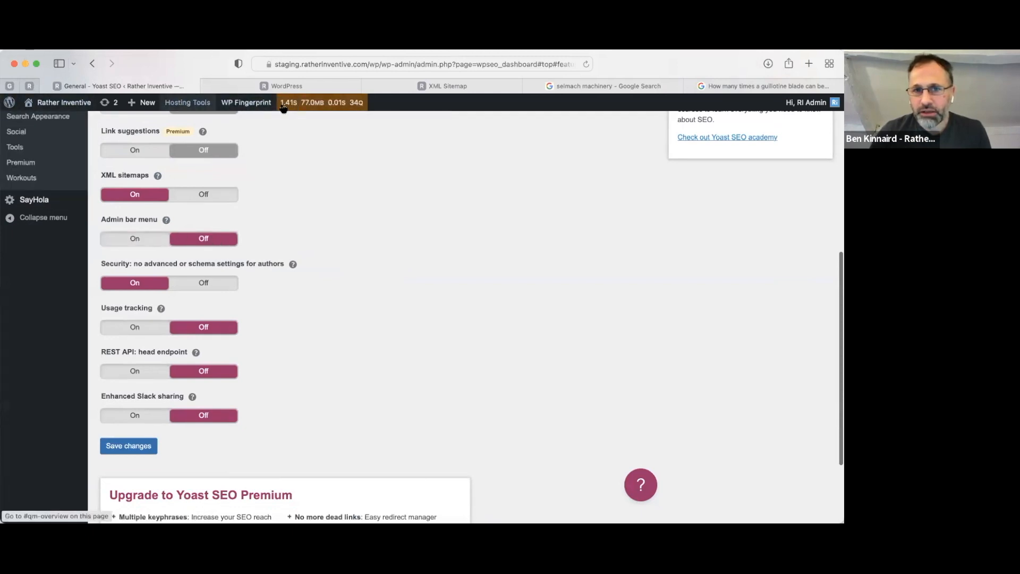
mouse_move(256, 106)
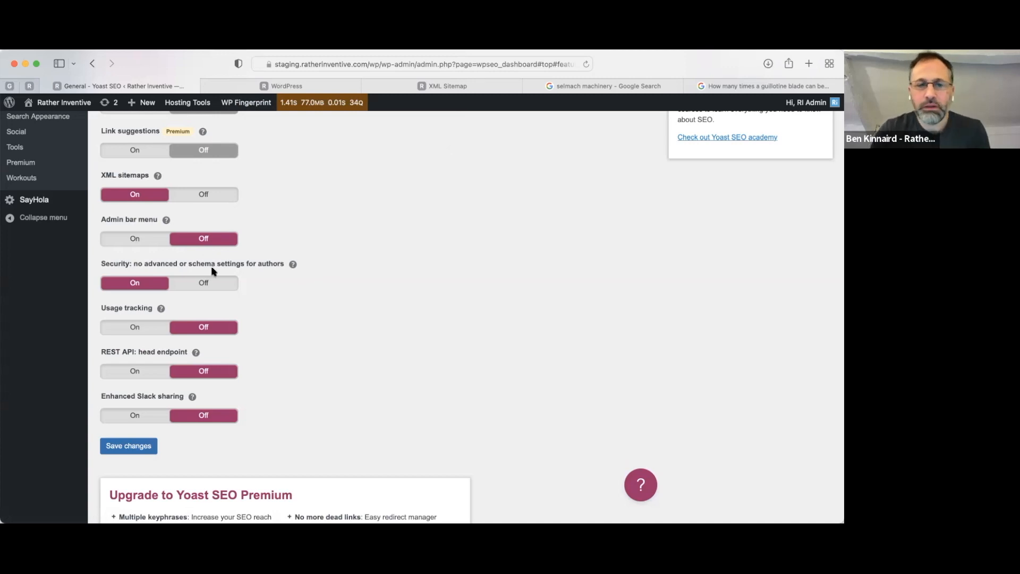
Review the author security and REST API head endpoint features, and save the feature settings
drag(106, 264, 254, 263)
click(269, 283)
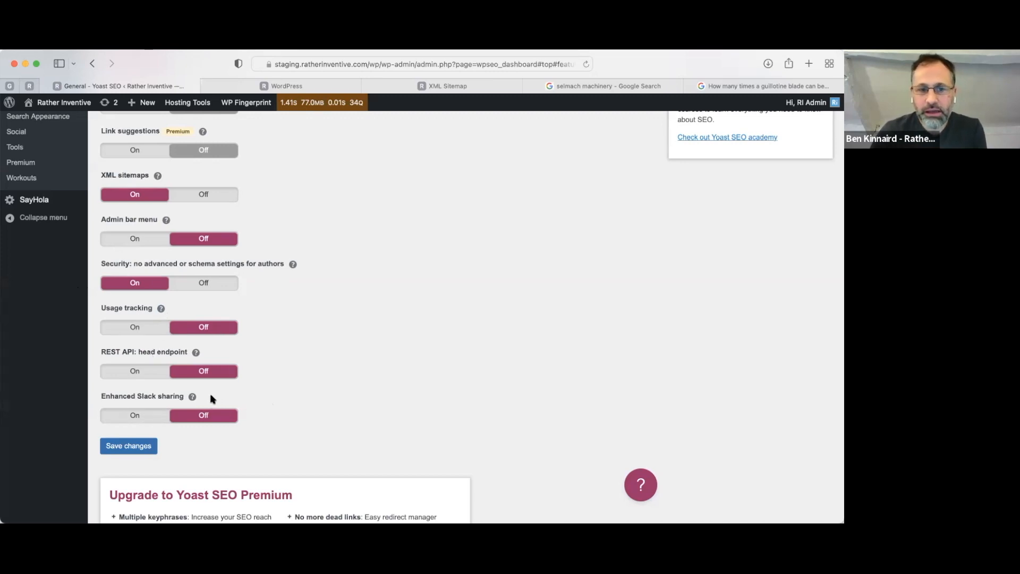
drag(100, 351, 131, 365)
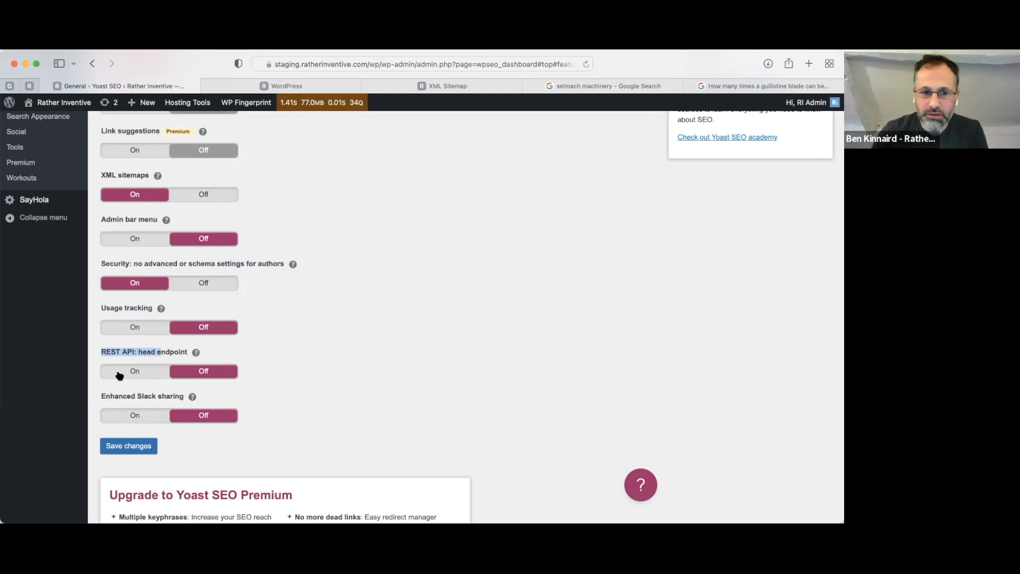
drag(102, 351, 168, 354)
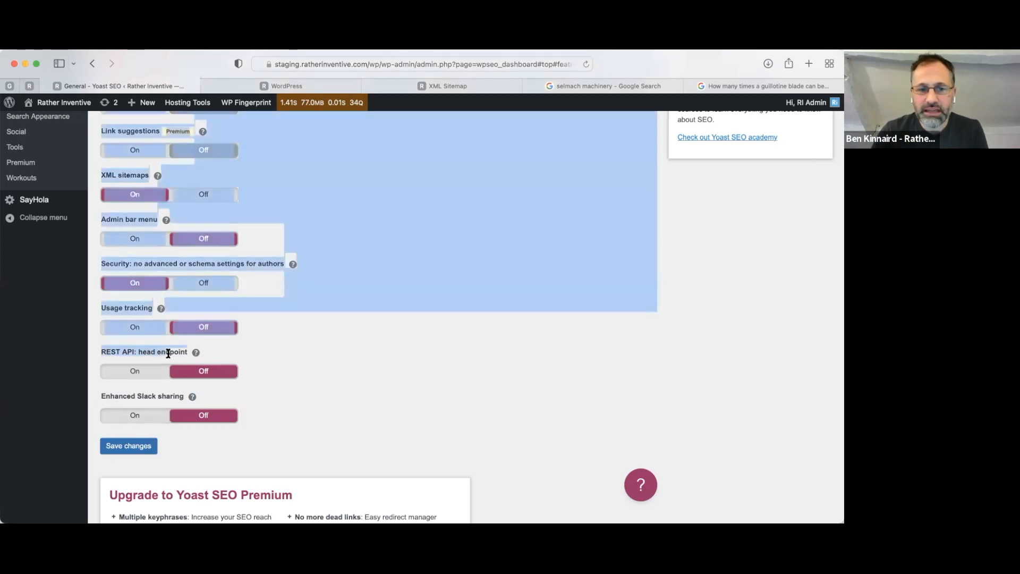
click(169, 353)
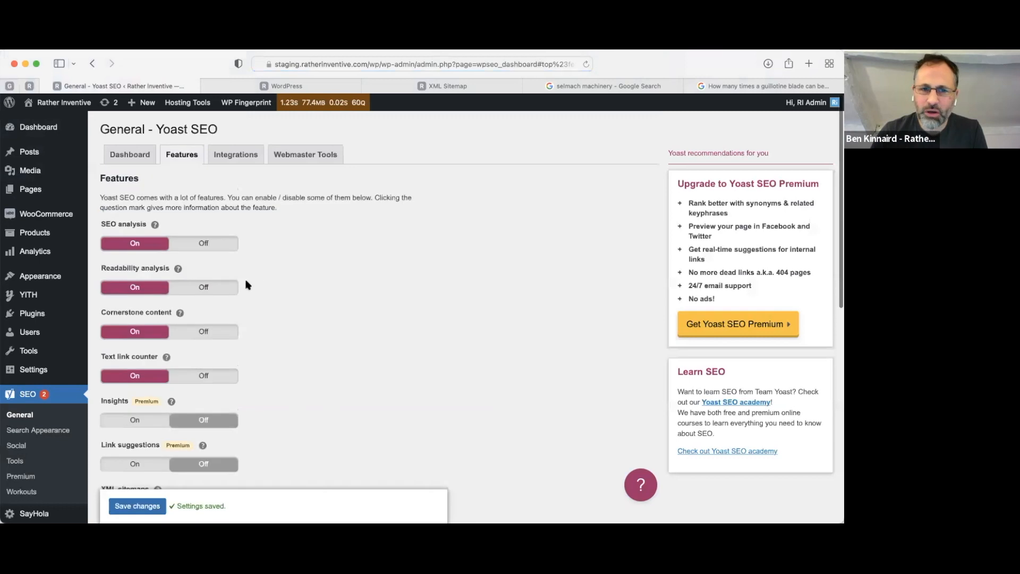
Review the third-party integrations, including Zapier, and the Webmaster Tools verification fields, including the Google verification code
click(240, 156)
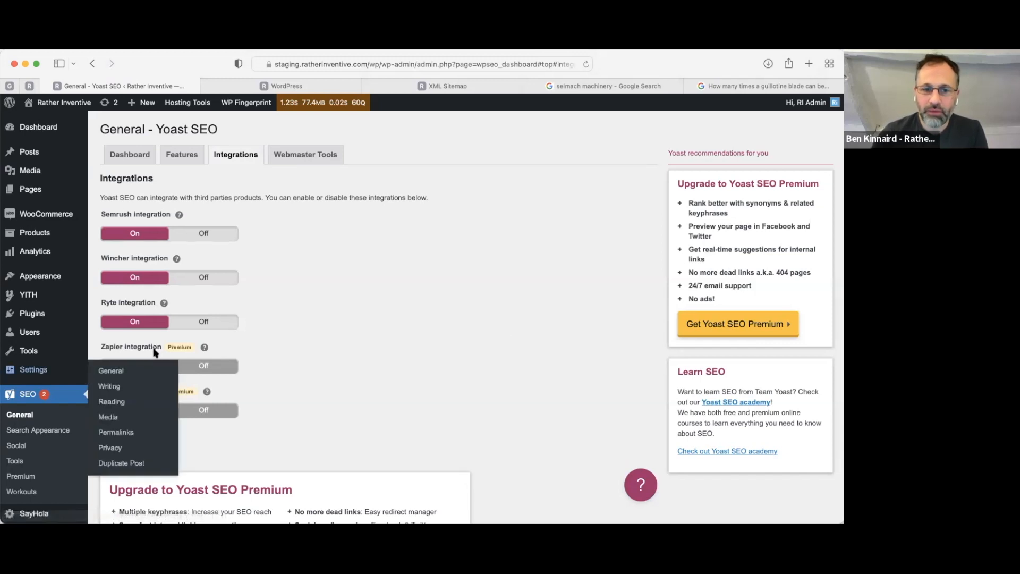
drag(101, 347, 137, 345)
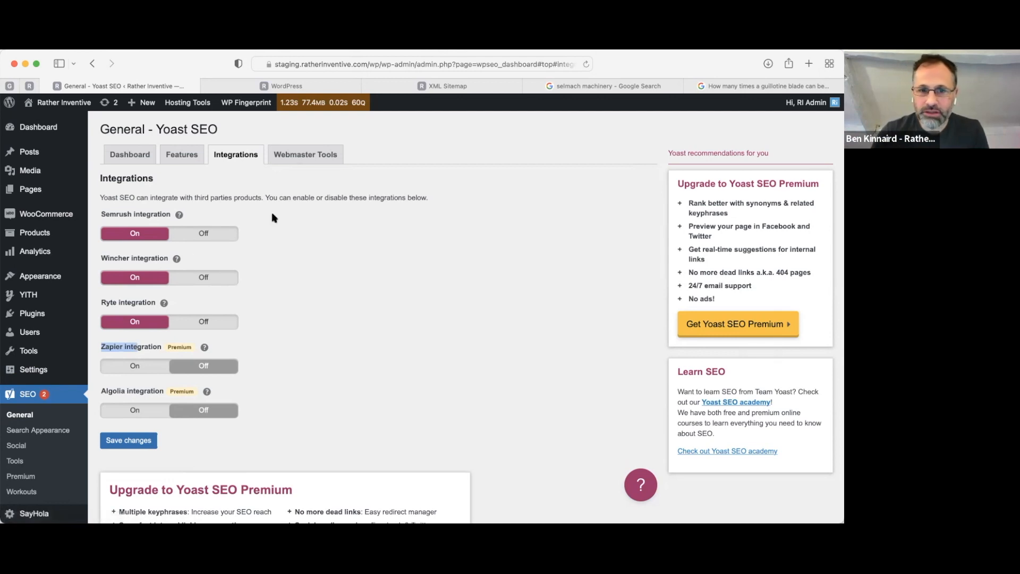
click(305, 154)
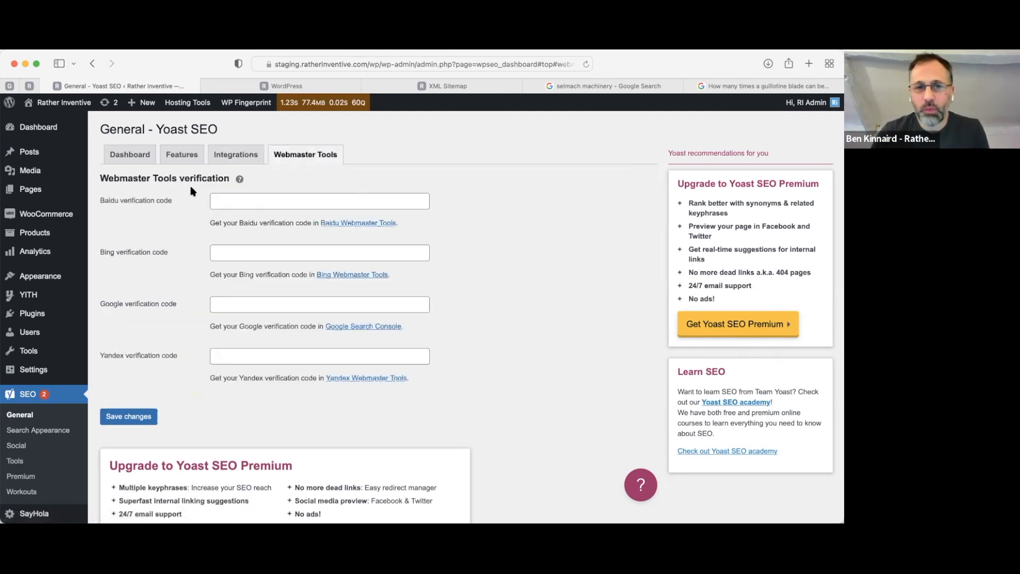
drag(99, 181, 285, 178)
click(285, 183)
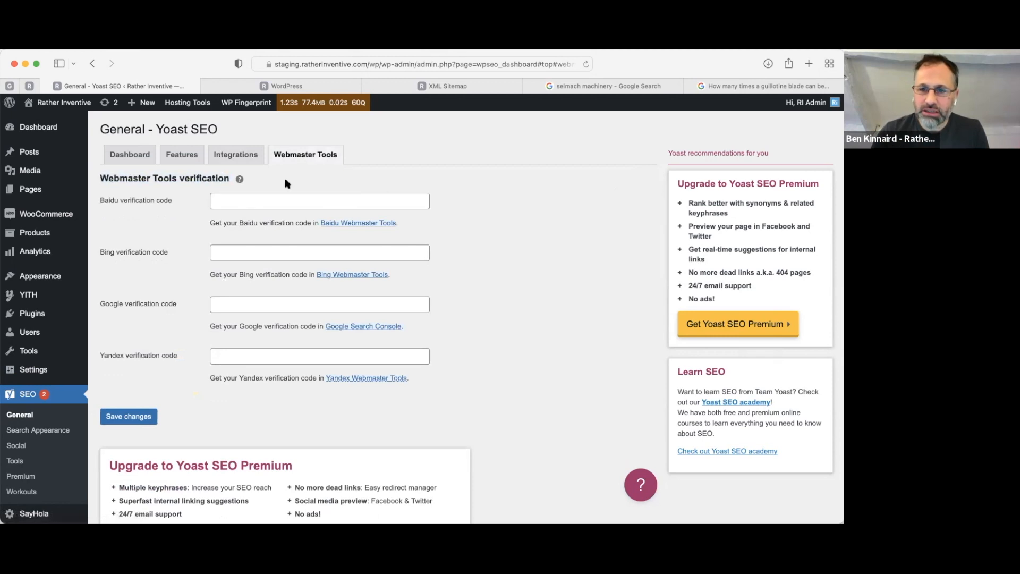
click(265, 305)
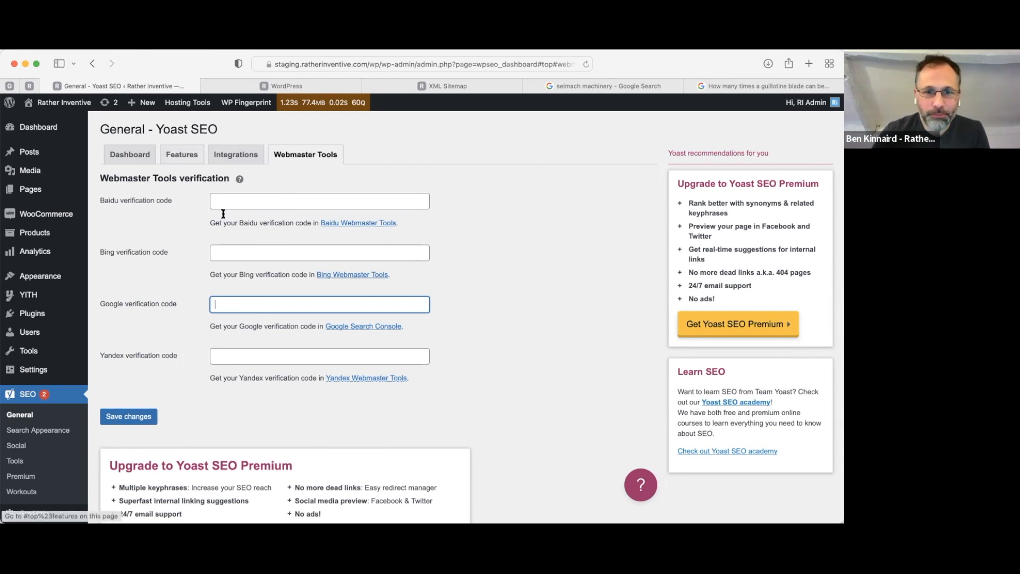
key(super+Tab)
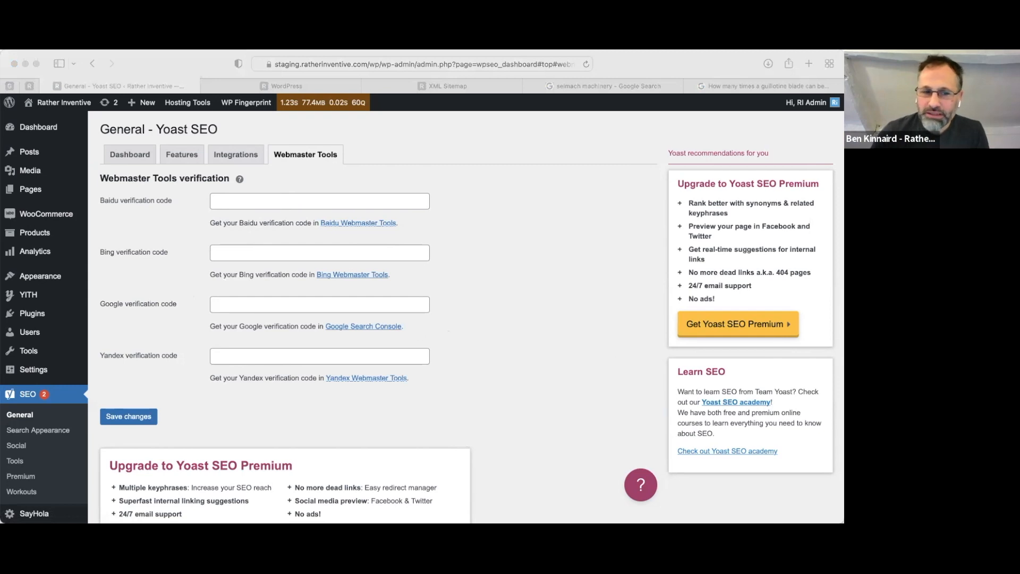
Open the Search Appearance settings and check the organisation name under Knowledge Graph & Schema.org
click(21, 432)
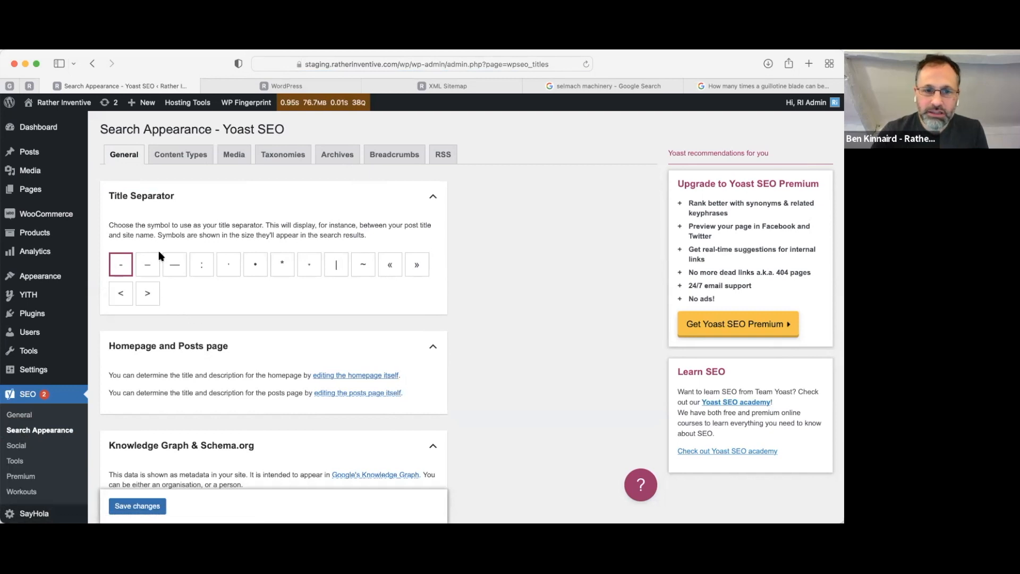
scroll(226, 396, down, 5)
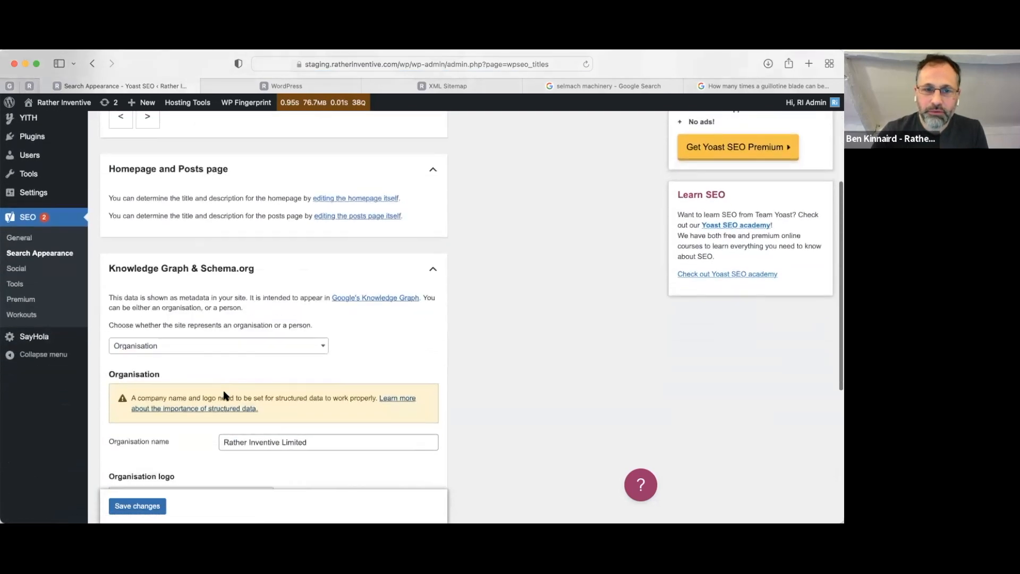
scroll(225, 396, down, 1)
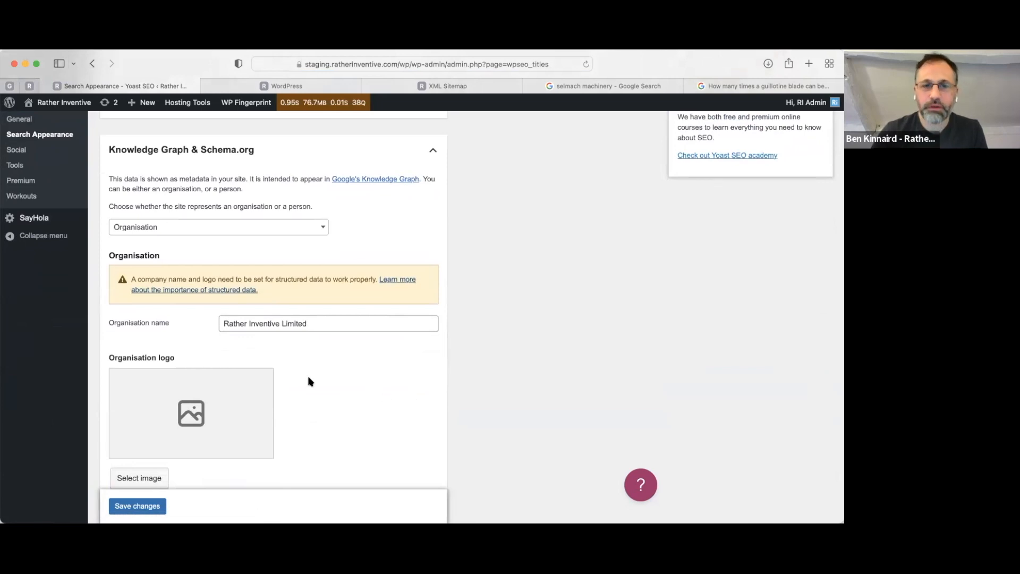
drag(225, 325, 339, 323)
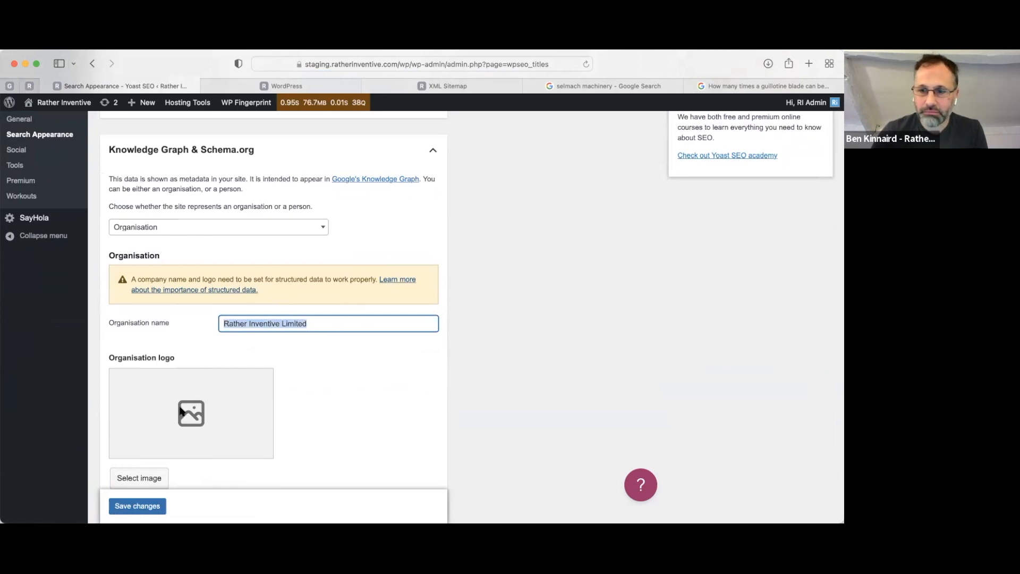
Search the media library for "logo" and set Rather-Inventive-Marketing-logo.png as the organisation logo
scroll(361, 424, down, 1)
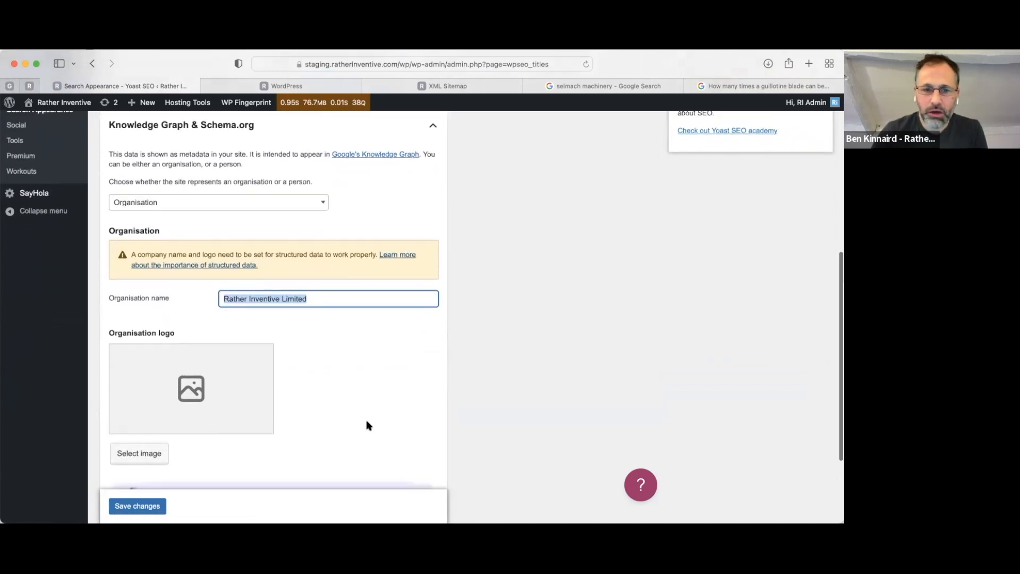
click(129, 450)
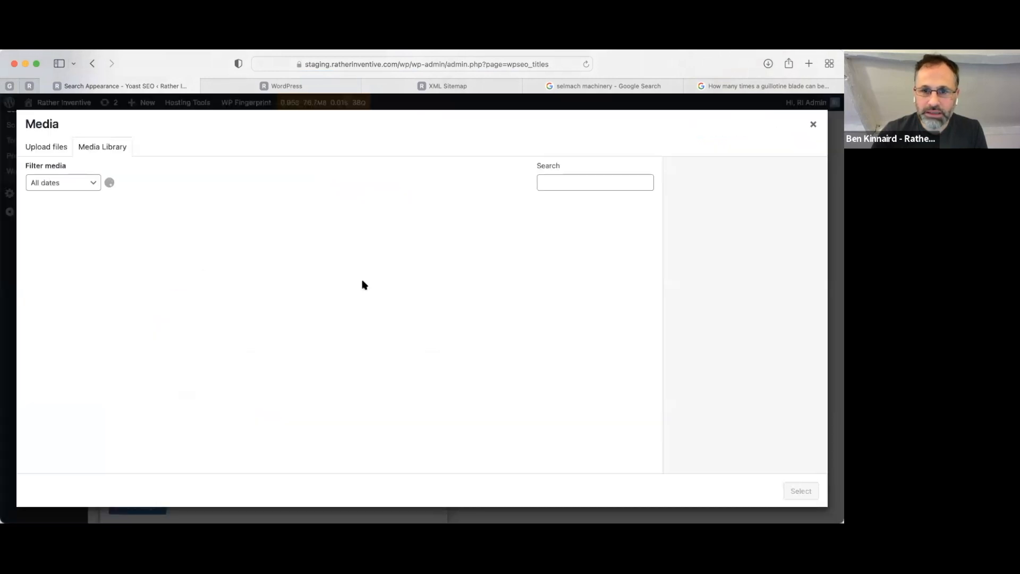
click(572, 179)
text(logo)
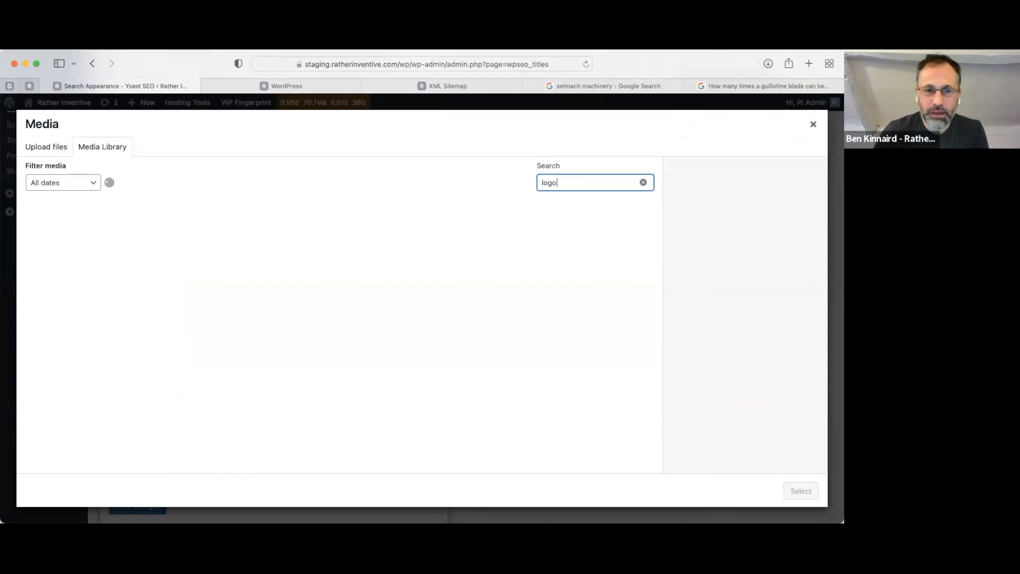
click(282, 395)
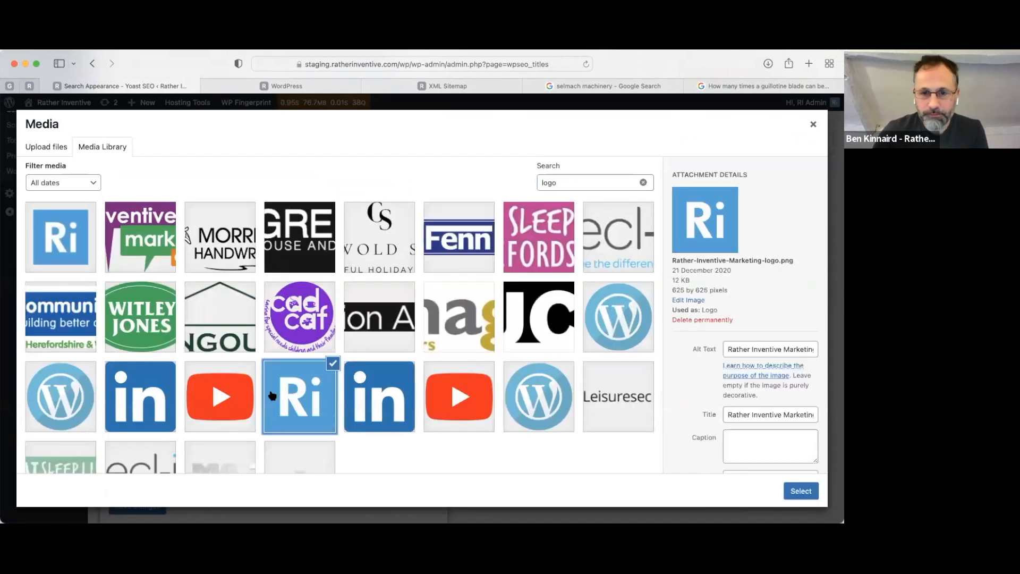
click(801, 491)
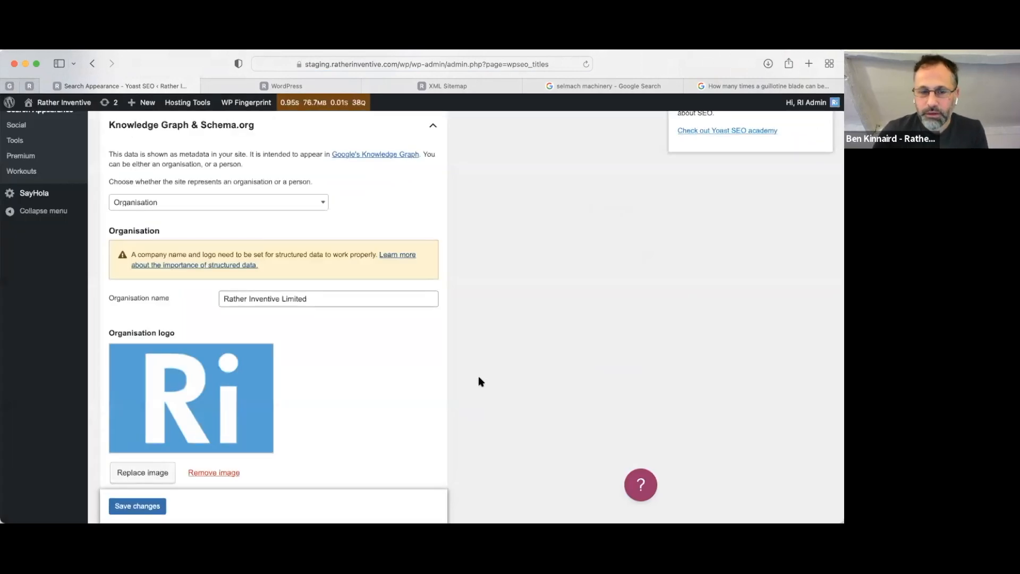
Check the Organisation and Person options for the site, keep Organisation and save the search appearance settings
scroll(400, 381, up, 1)
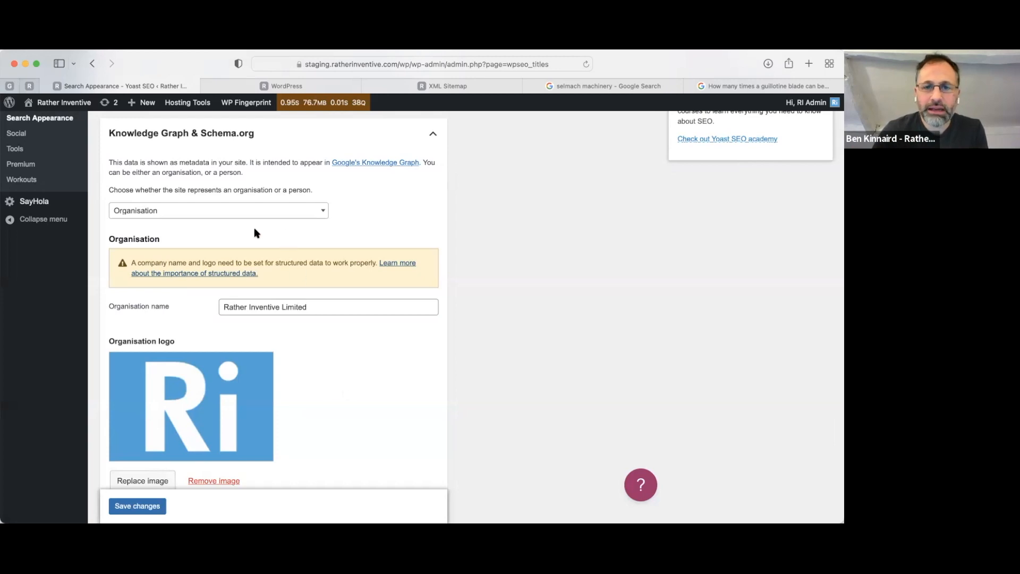
click(250, 210)
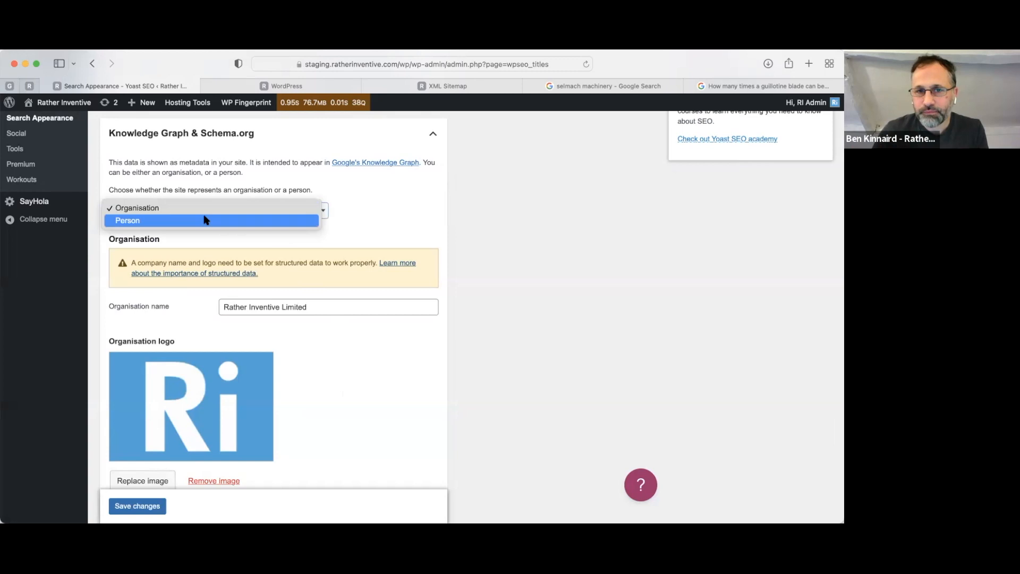
click(342, 212)
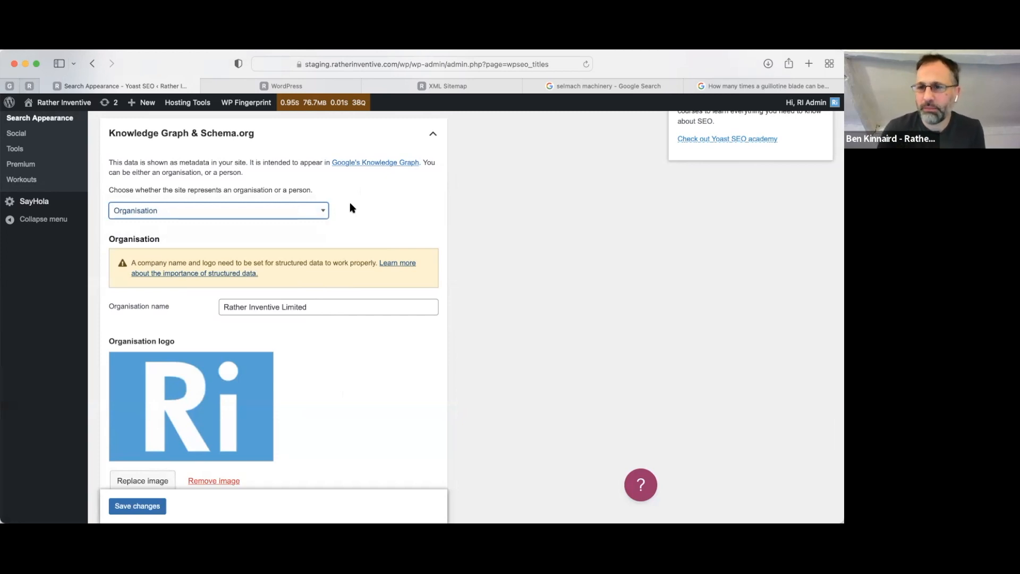
click(325, 213)
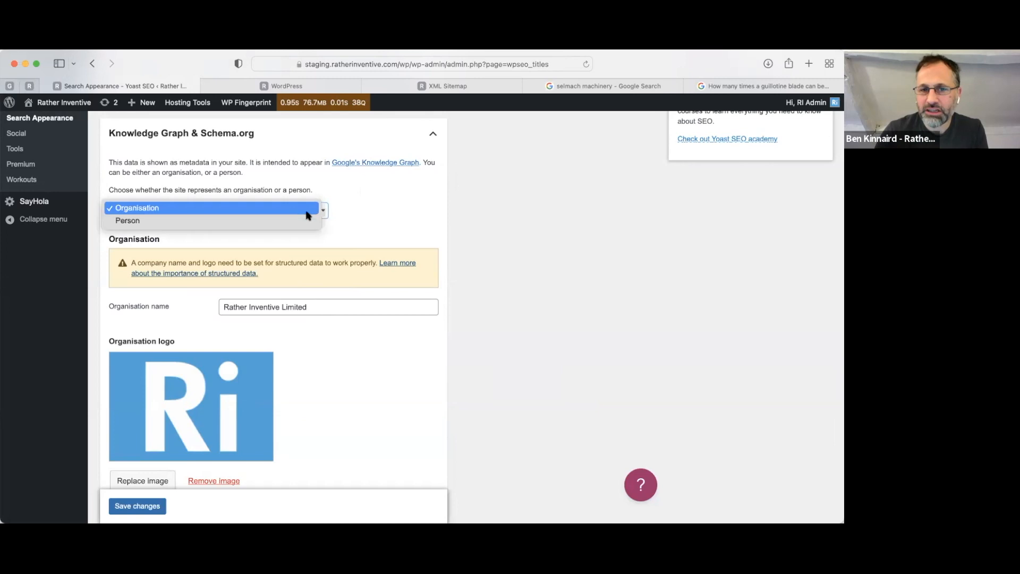
click(345, 212)
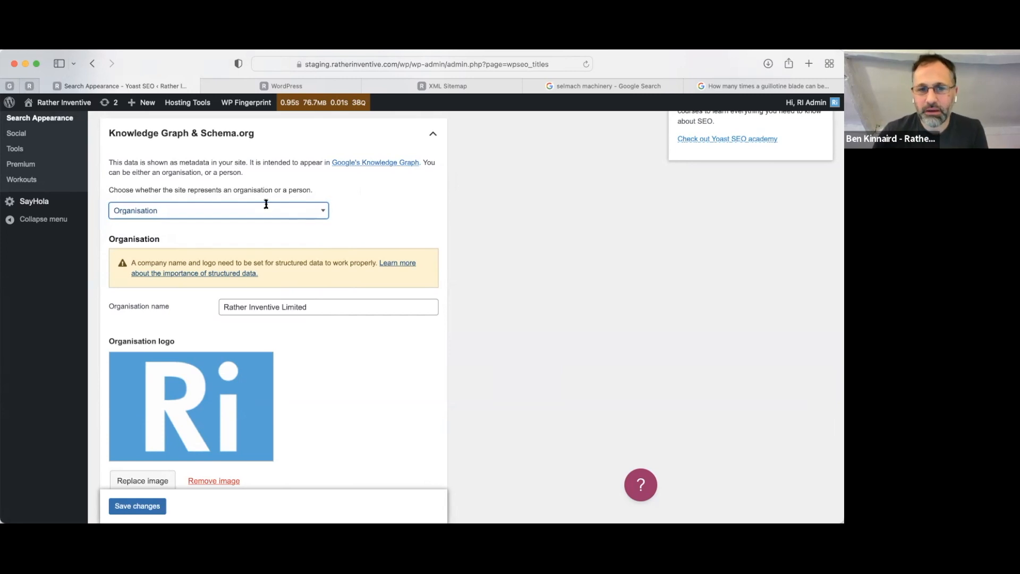
click(143, 505)
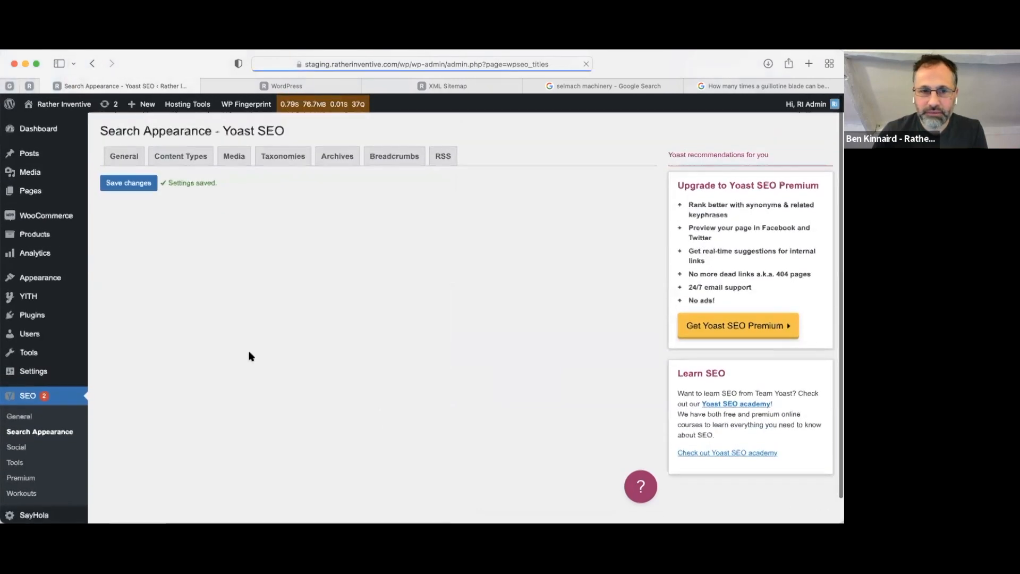
Review the single post settings under Content Types and place the cursor in the posts' meta description
click(184, 156)
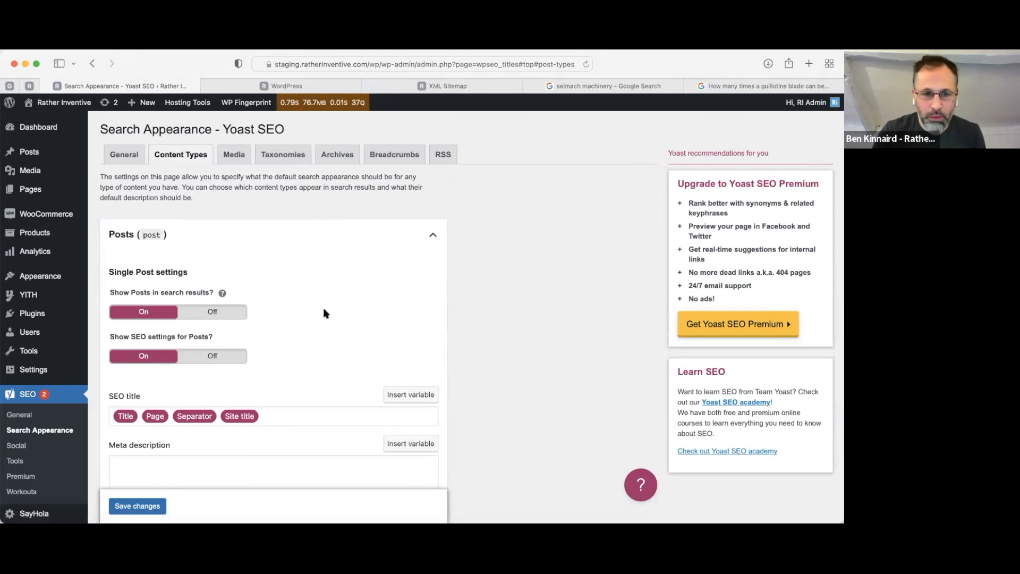
scroll(324, 311, down, 1)
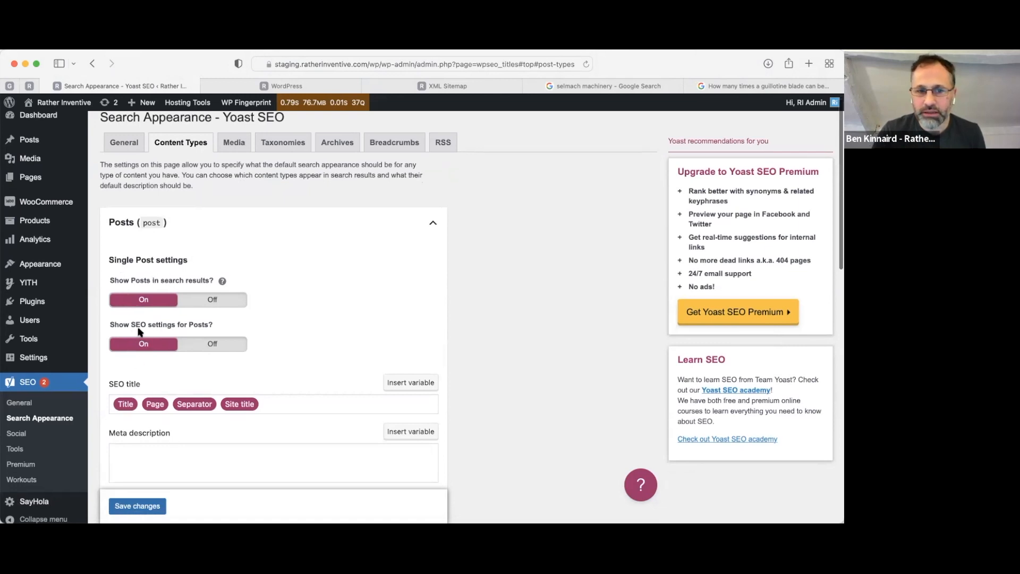
drag(142, 325, 176, 324)
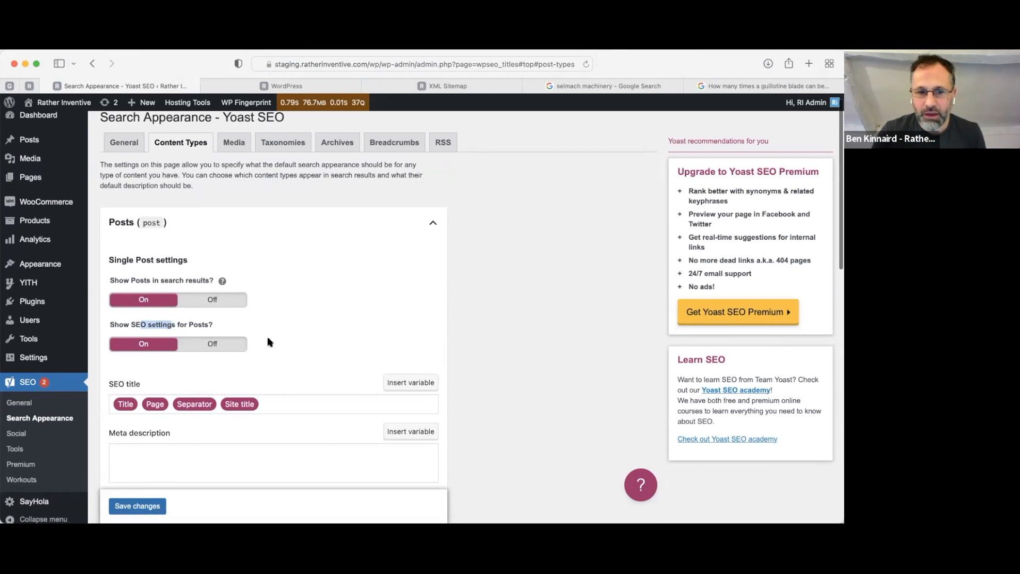
scroll(271, 340, down, 3)
scroll(281, 339, up, 1)
click(302, 369)
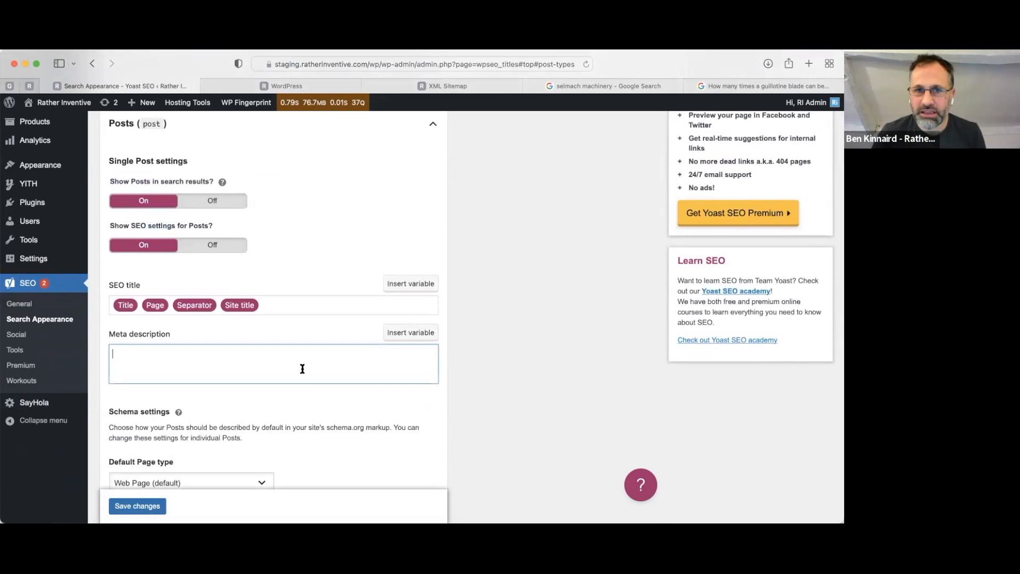
scroll(198, 376, up, 1)
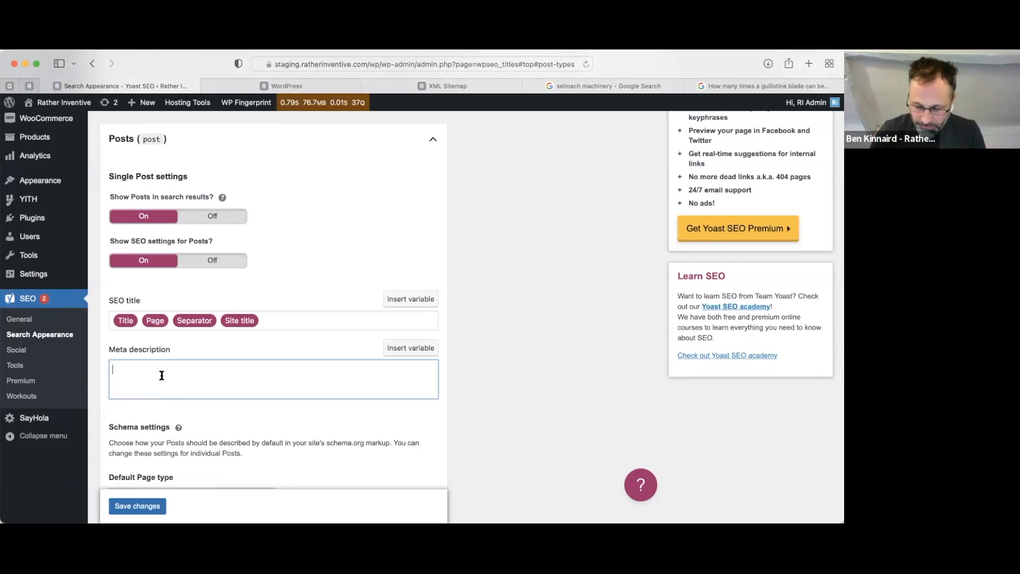
Insert the Excerpt variable as the default meta description for Posts
text(%)
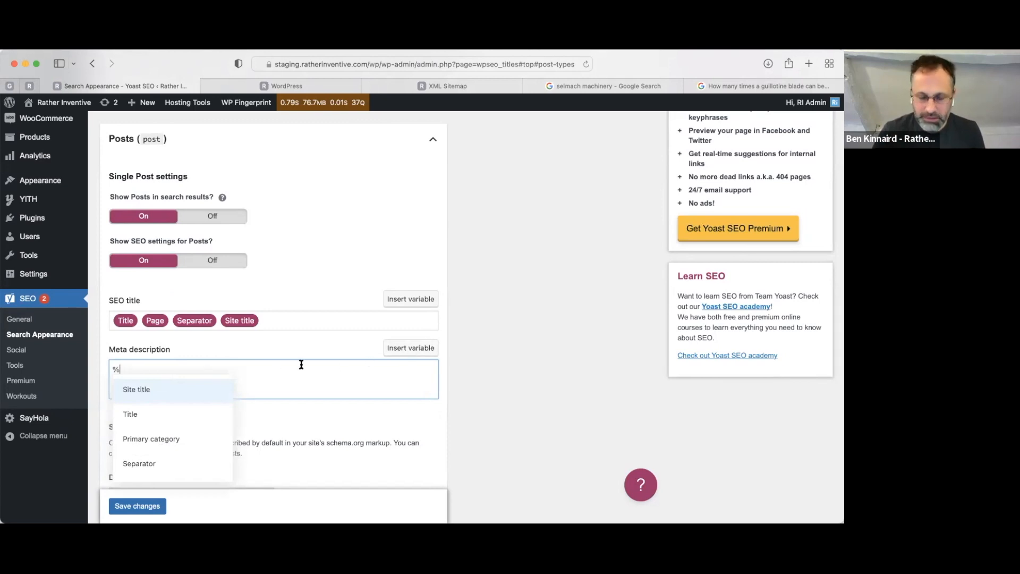
text(exc)
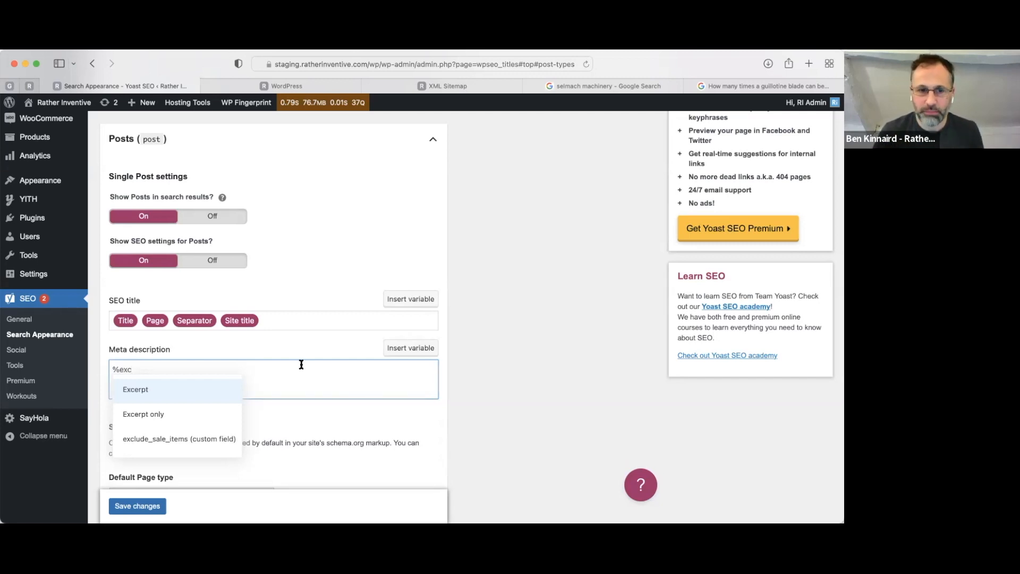
click(151, 390)
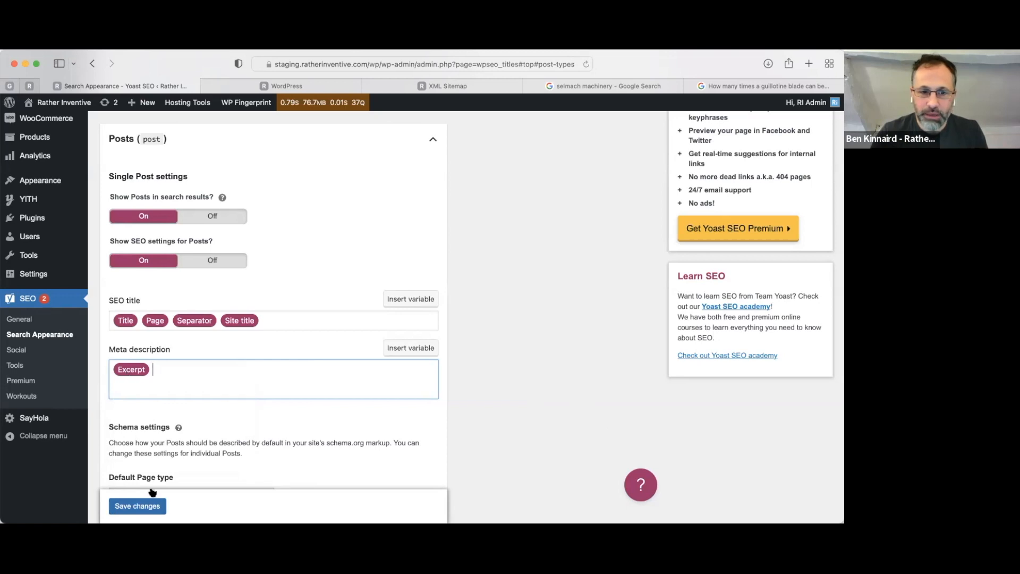
Try FAQ Page as the default page type in the Posts schema settings and return it to Web Page (default)
scroll(196, 457, down, 5)
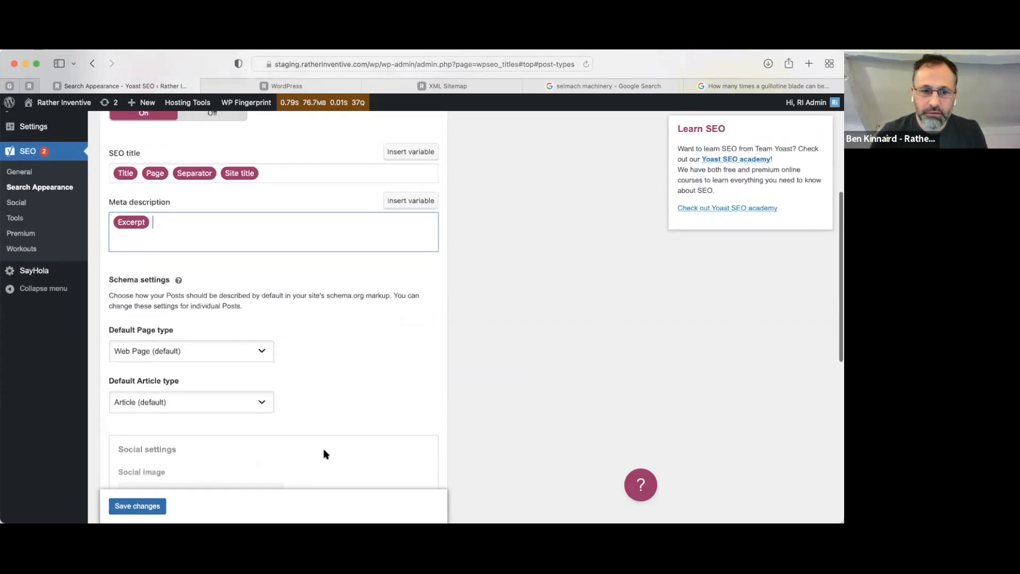
scroll(326, 454, down, 3)
scroll(324, 441, down, 2)
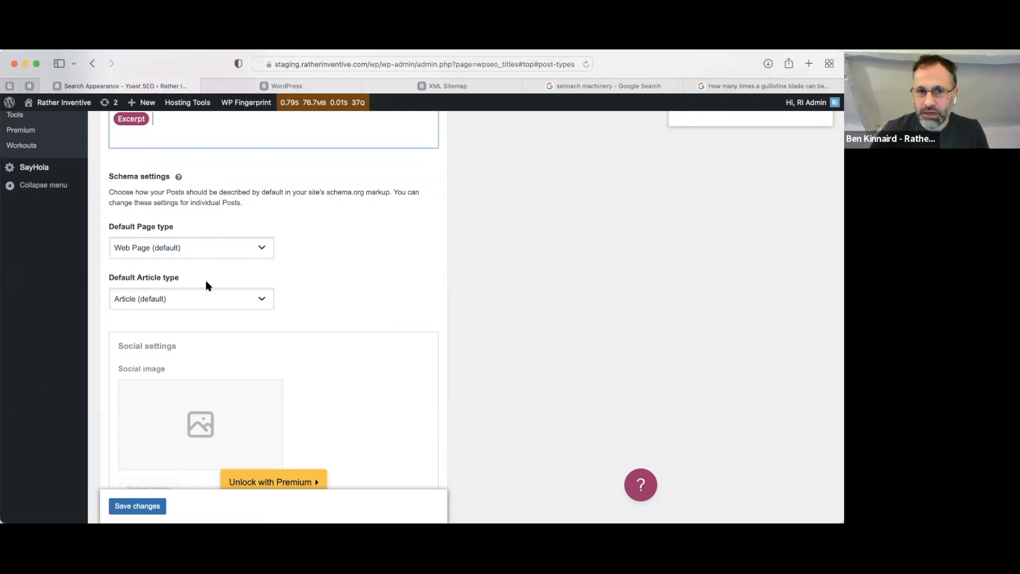
click(192, 245)
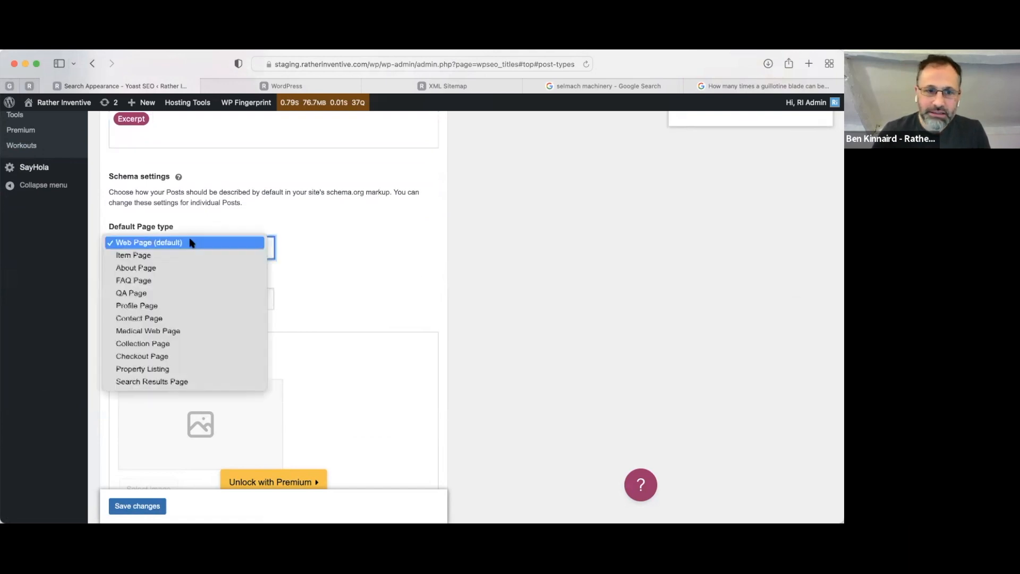
key(Escape)
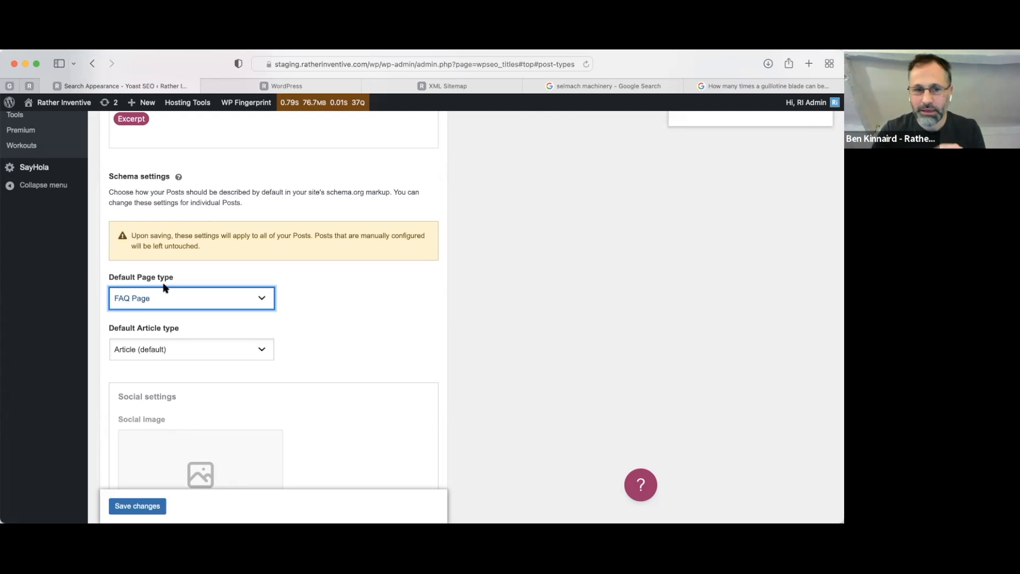
click(168, 295)
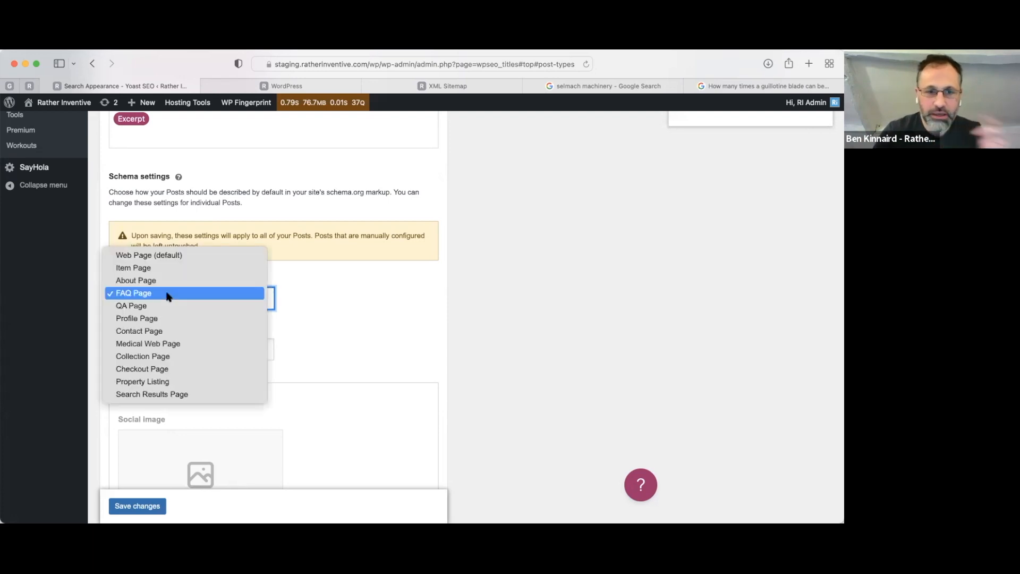
click(171, 259)
Look over the Posts social settings, expand the Pages content type and review its title, meta description, schema and social settings
scroll(356, 368, down, 1)
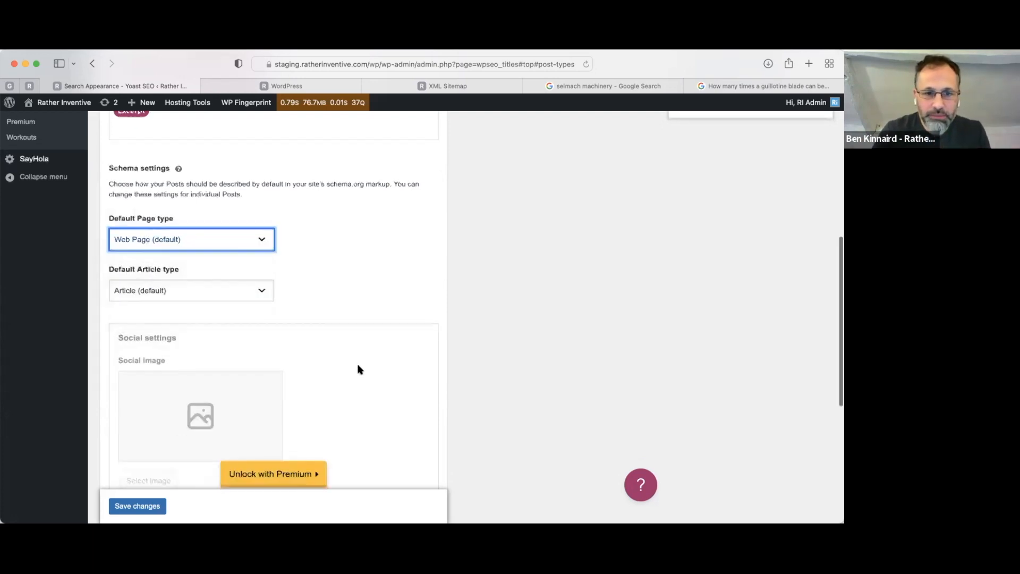
scroll(360, 369, down, 5)
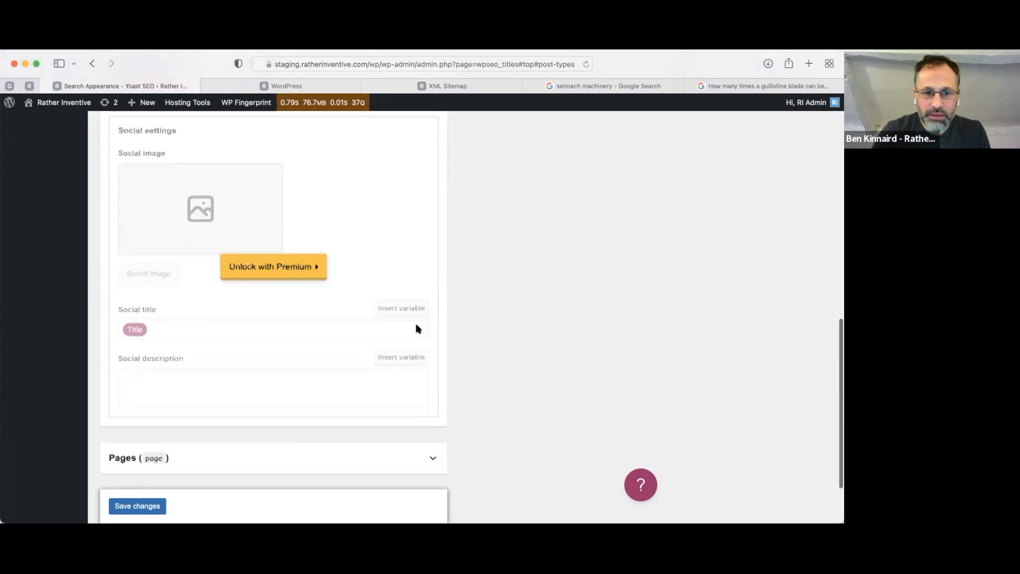
scroll(403, 329, down, 1)
scroll(361, 291, up, 3)
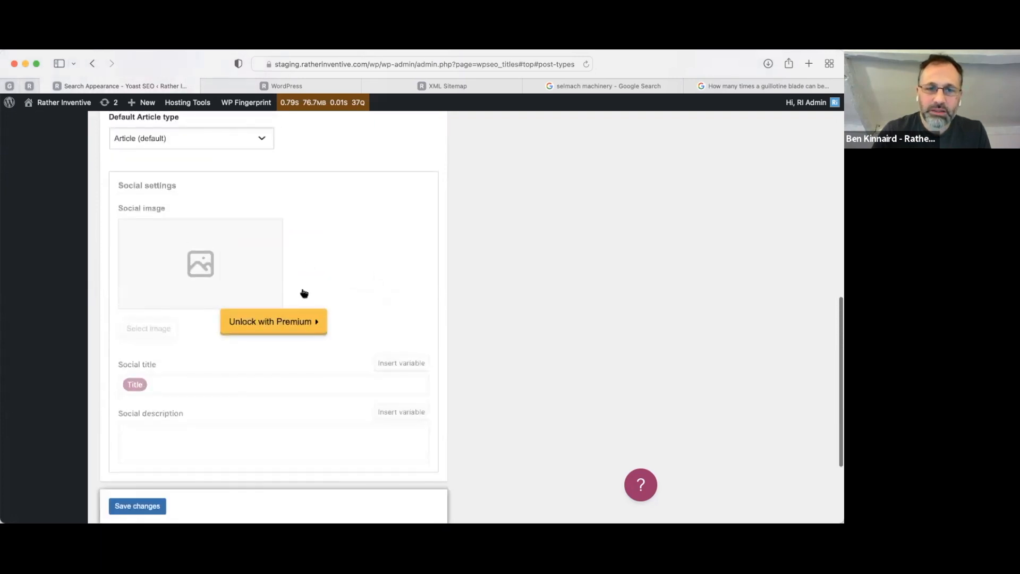
scroll(380, 344, down, 3)
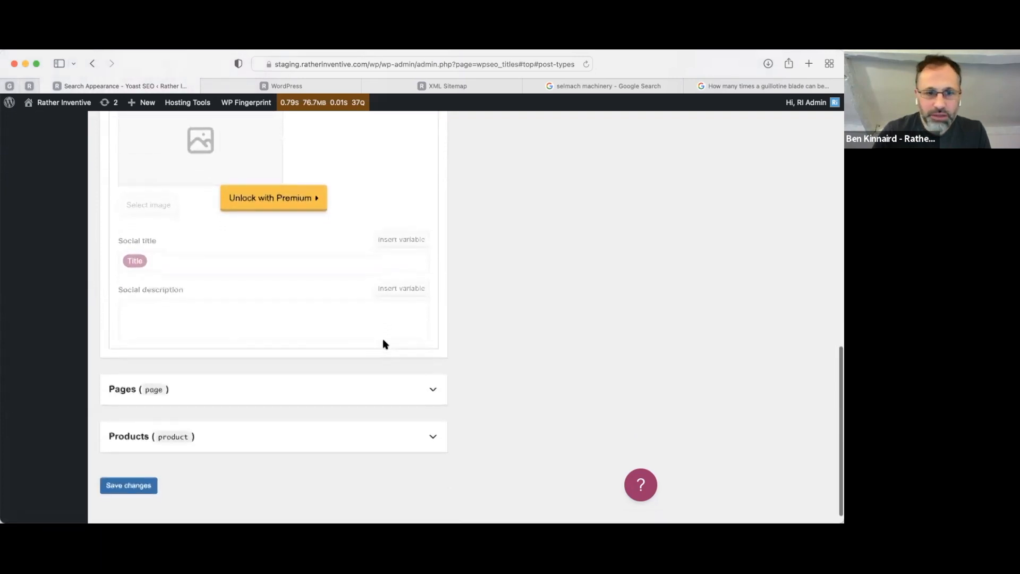
click(324, 382)
scroll(308, 391, down, 3)
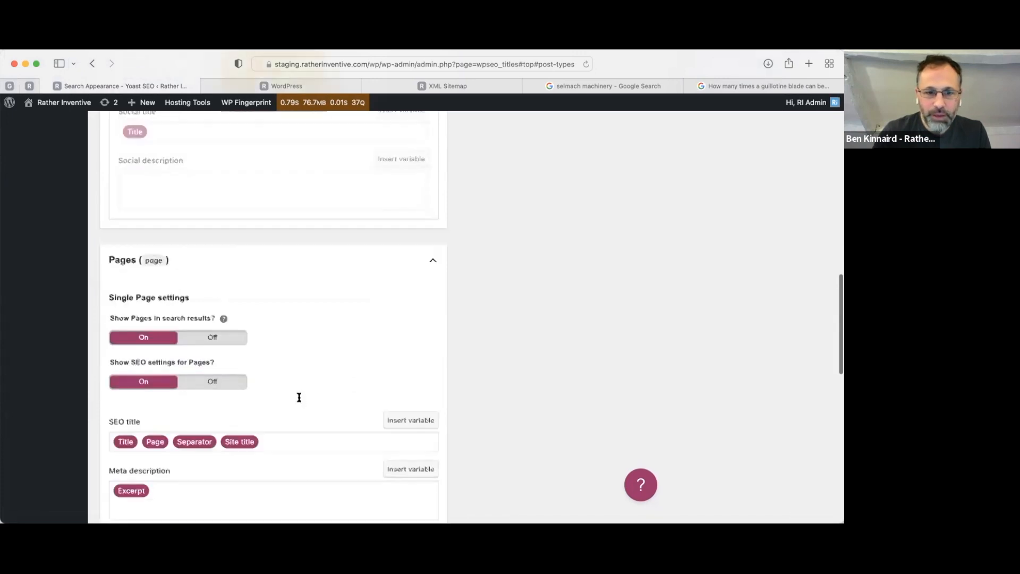
scroll(299, 397, down, 1)
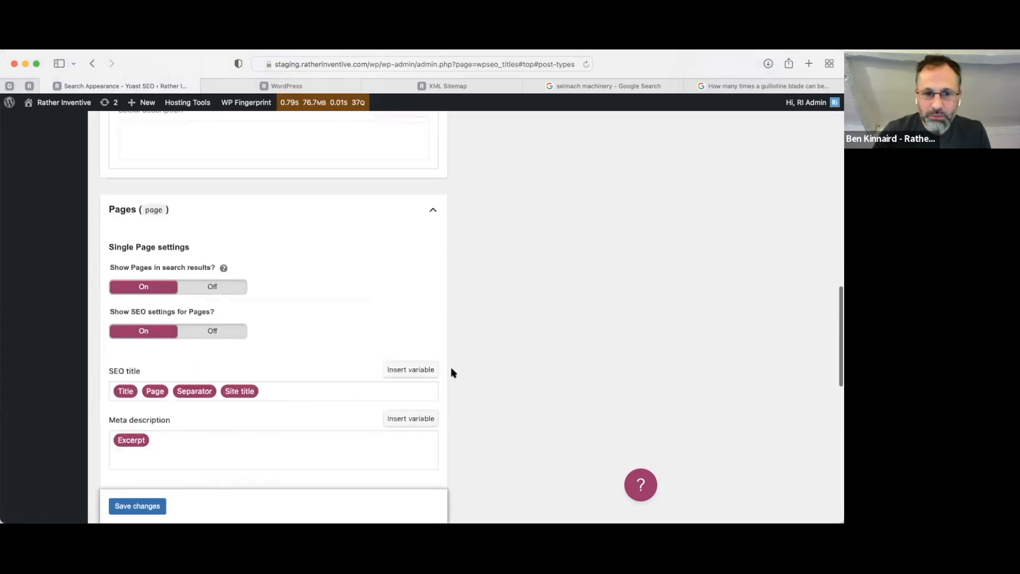
scroll(452, 372, down, 3)
click(284, 349)
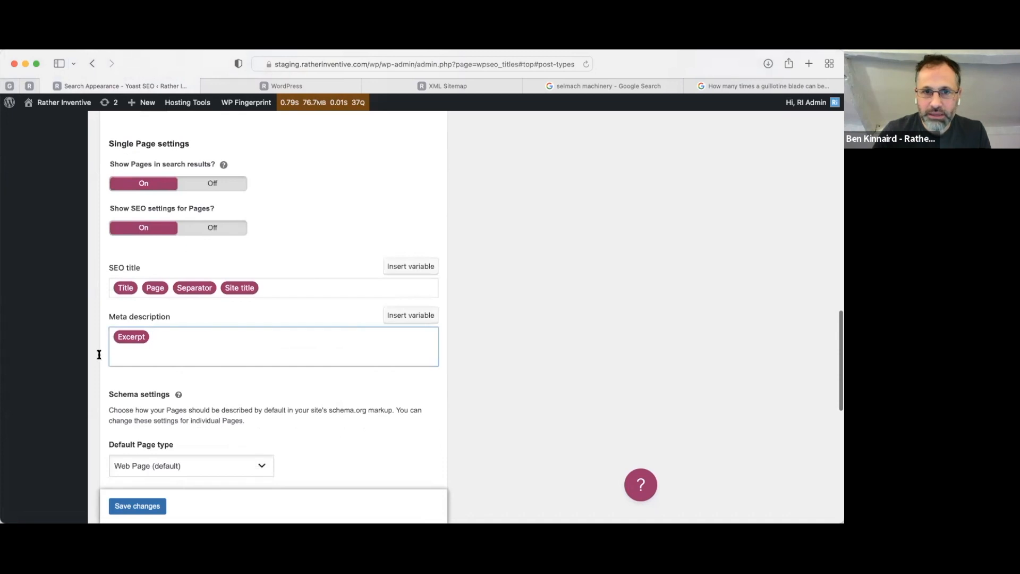
scroll(195, 335, down, 9)
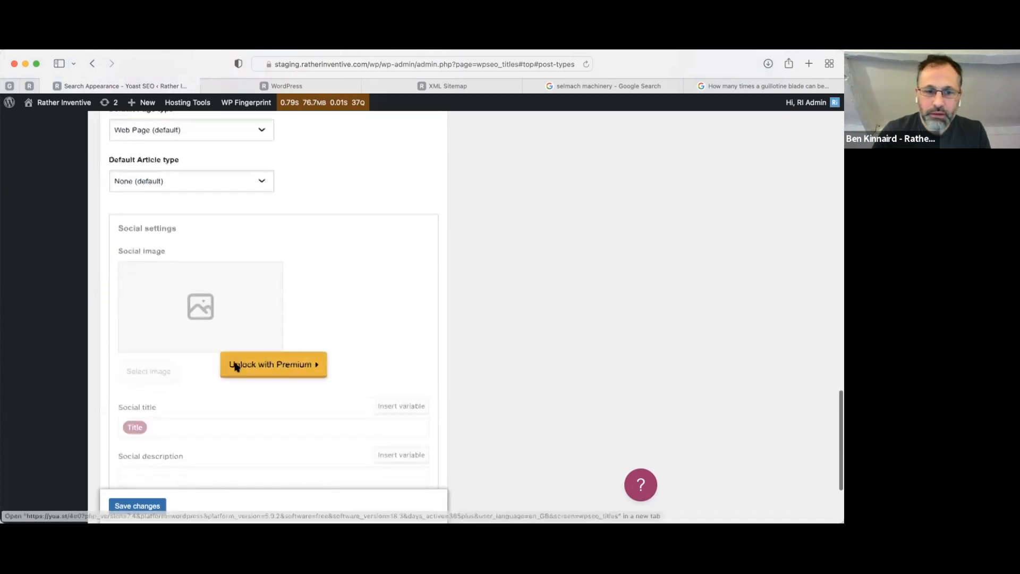
Expand the Products content type, review its single product settings and save the content type changes
scroll(233, 366, down, 4)
click(244, 422)
scroll(241, 421, down, 4)
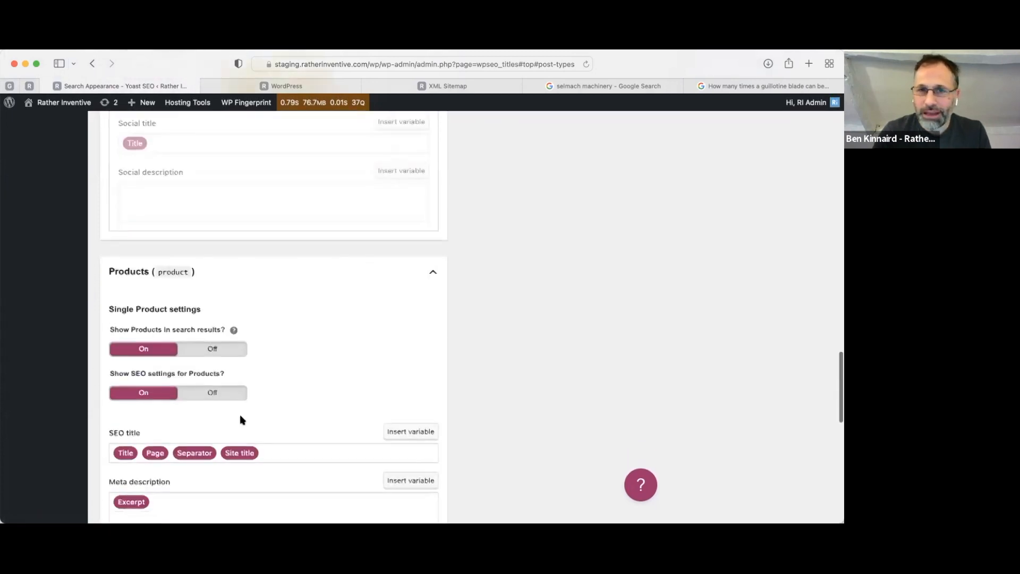
scroll(243, 409, down, 2)
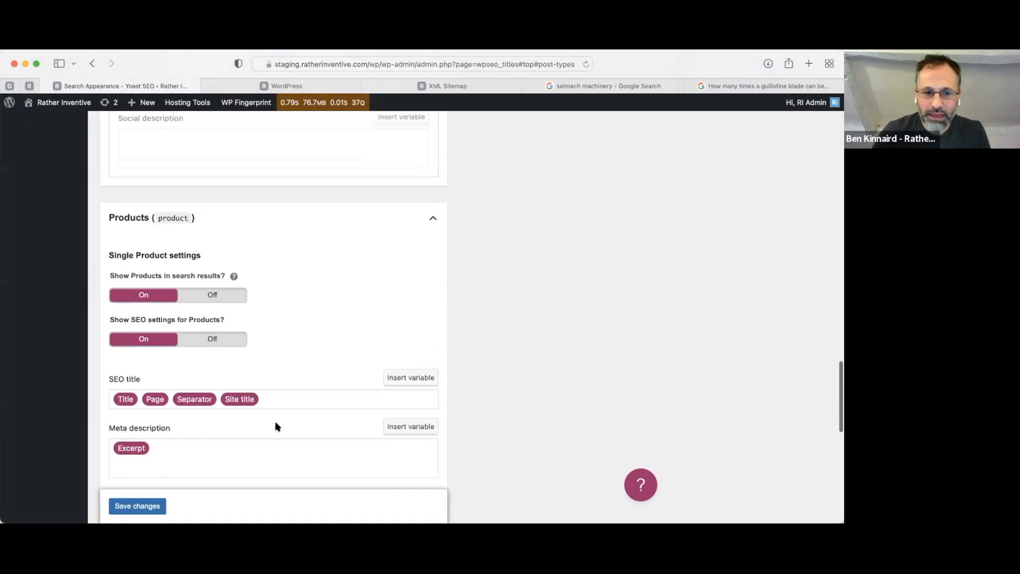
scroll(216, 440, down, 6)
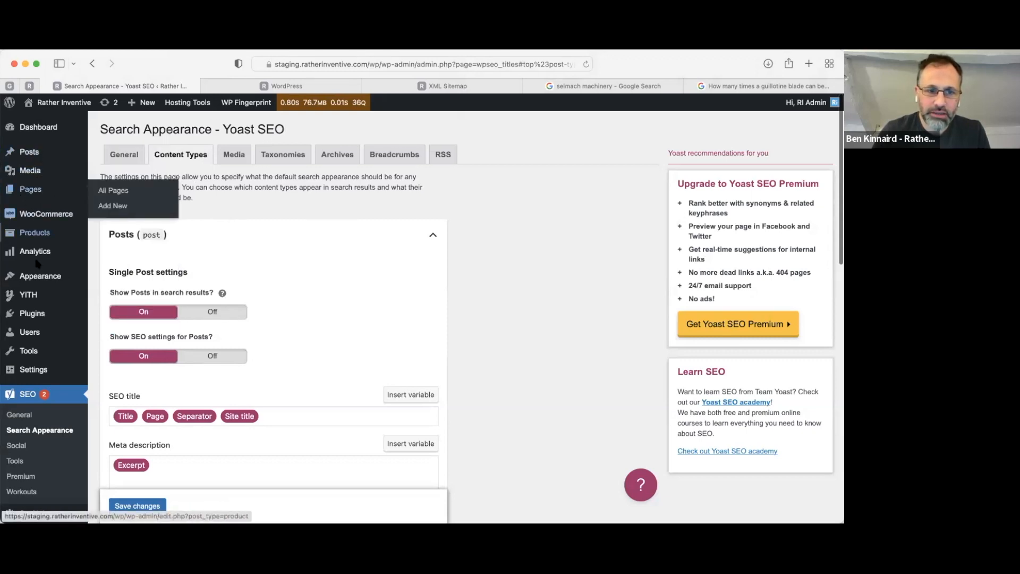
Check the No option for redirecting attachment URLs in the Media settings, set it back to Yes and save the changes
mouse_move(45, 243)
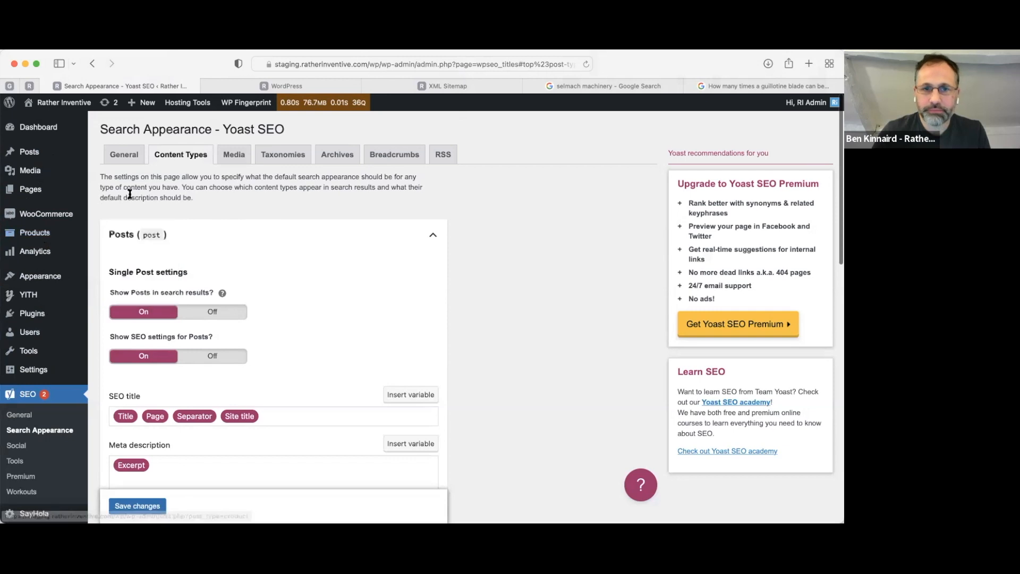
click(234, 155)
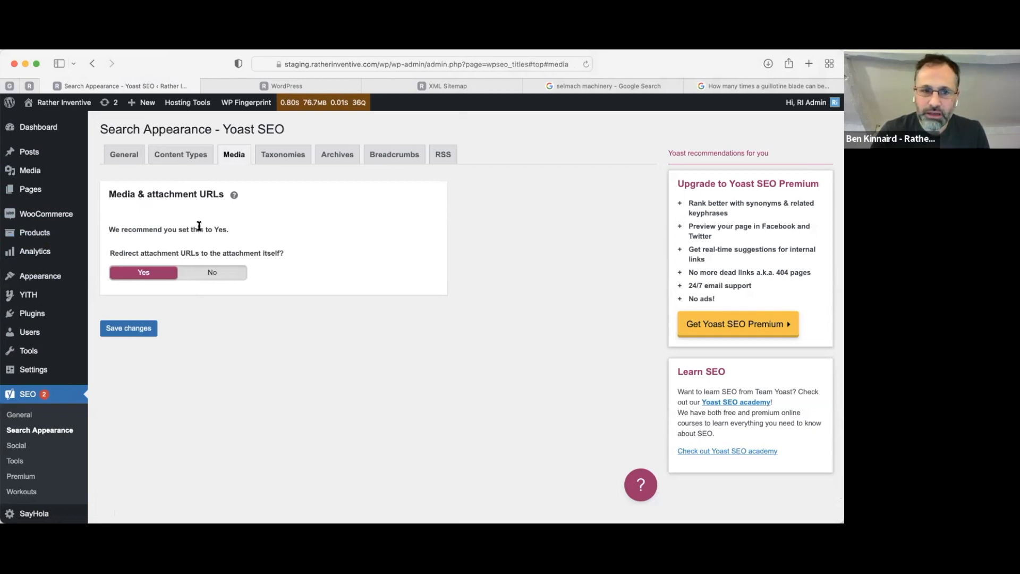
click(222, 274)
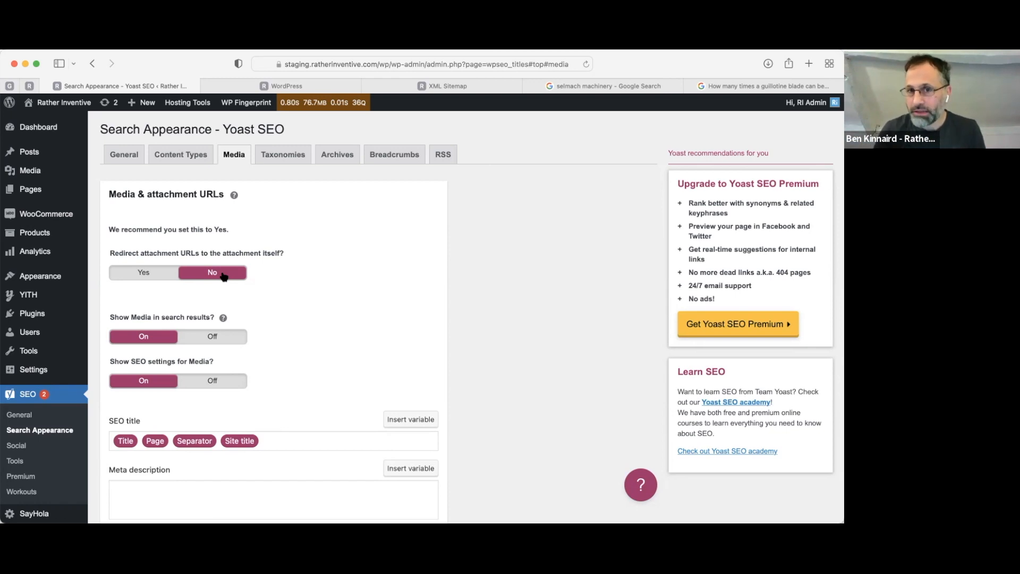
click(131, 276)
drag(110, 253, 287, 253)
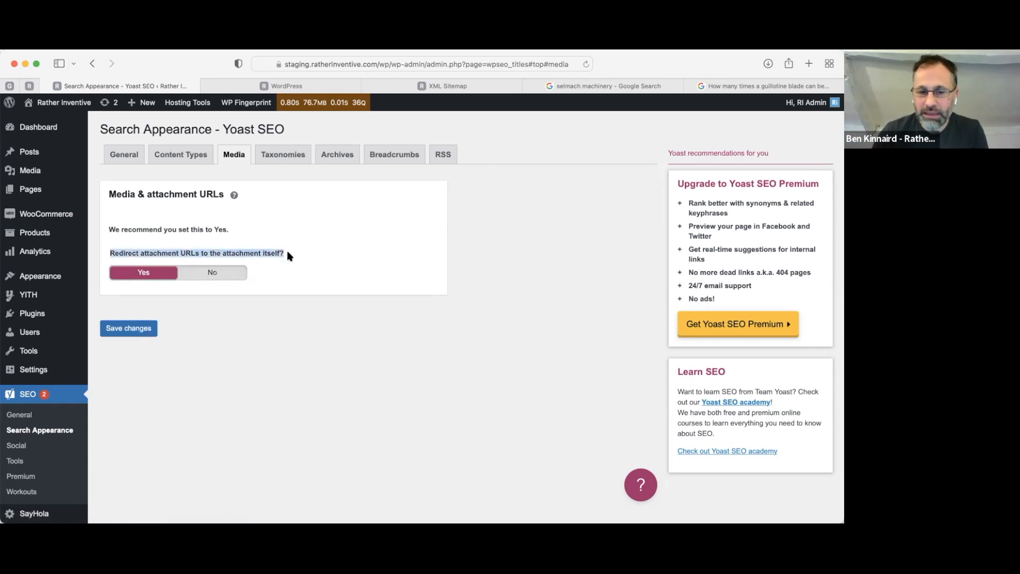
click(288, 253)
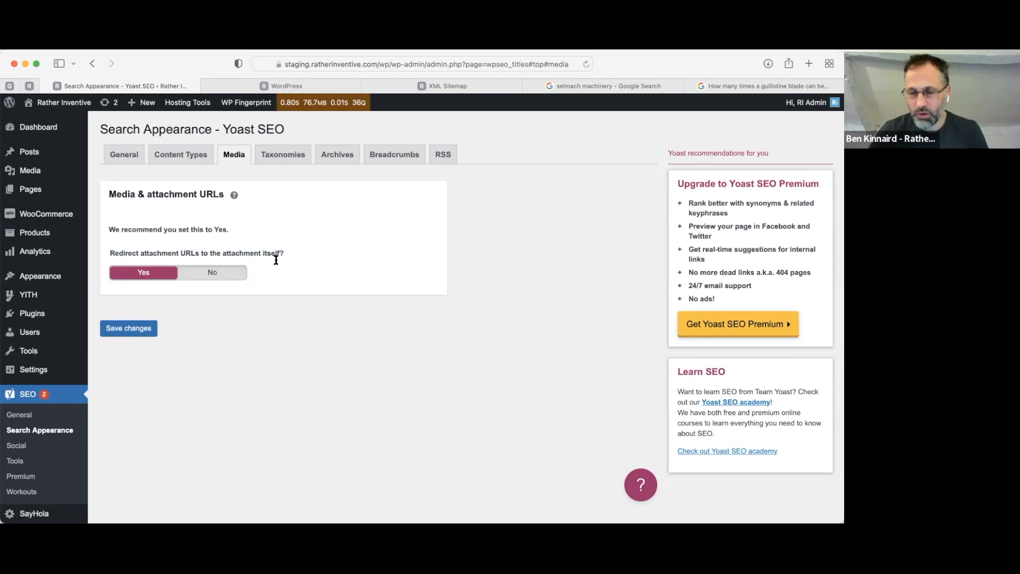
click(147, 329)
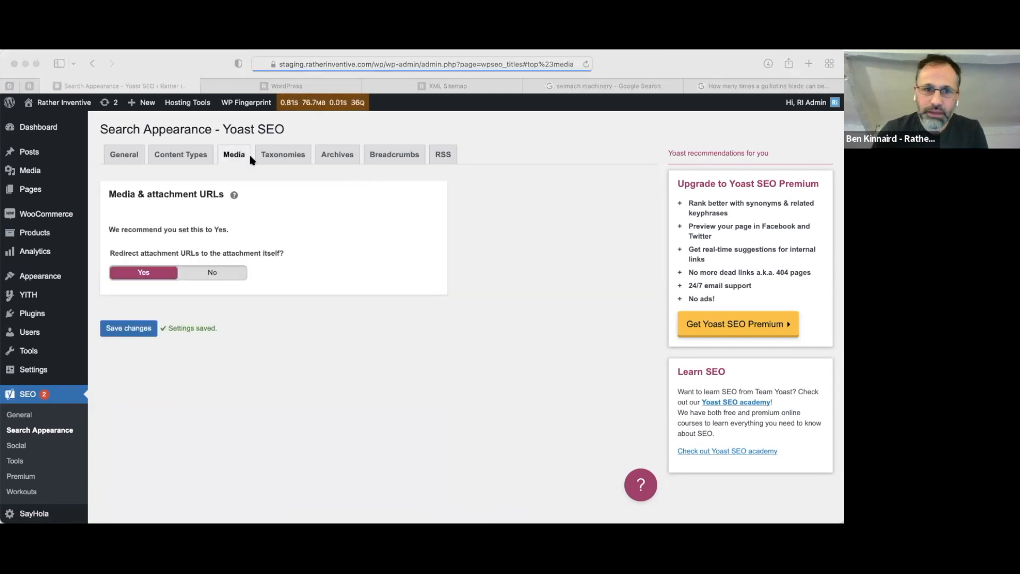
Open the Taxonomies settings and check the search results and SEO settings options for Categories
click(282, 155)
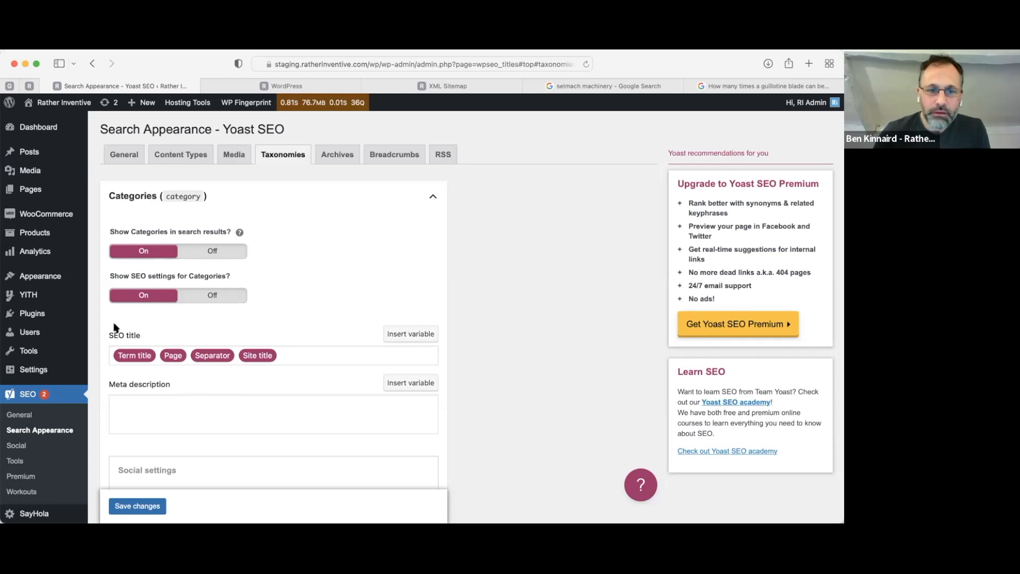
drag(146, 229, 179, 229)
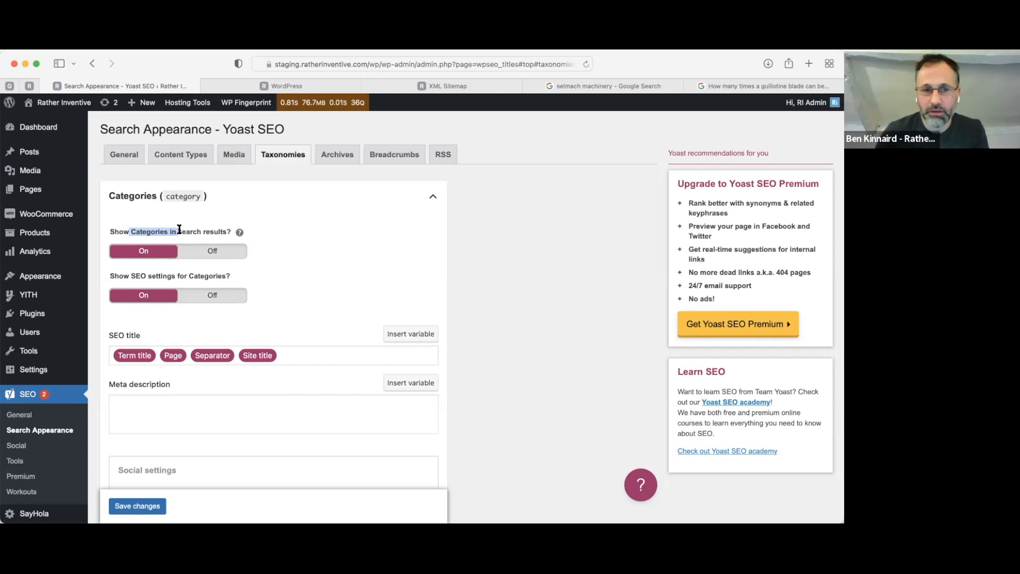
drag(131, 276, 215, 275)
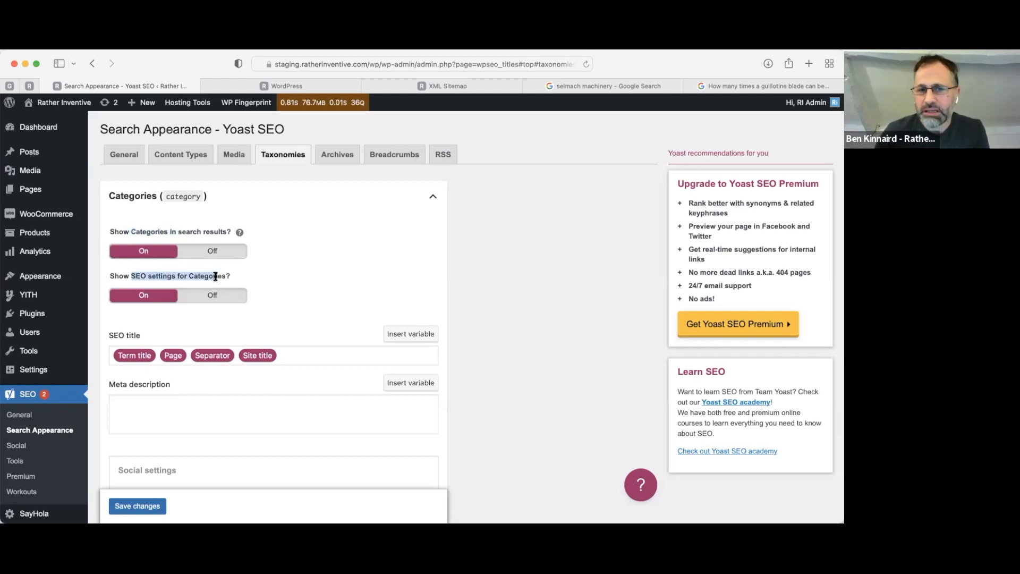
Insert the Term description variable as the meta description for Categories and look over the remaining category settings
scroll(346, 292, down, 3)
click(209, 349)
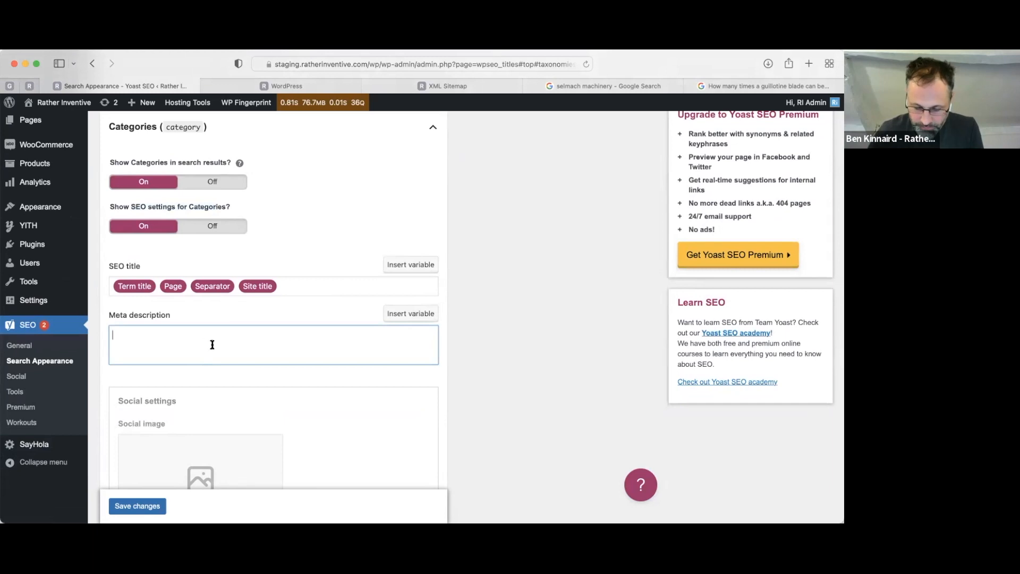
text(%)
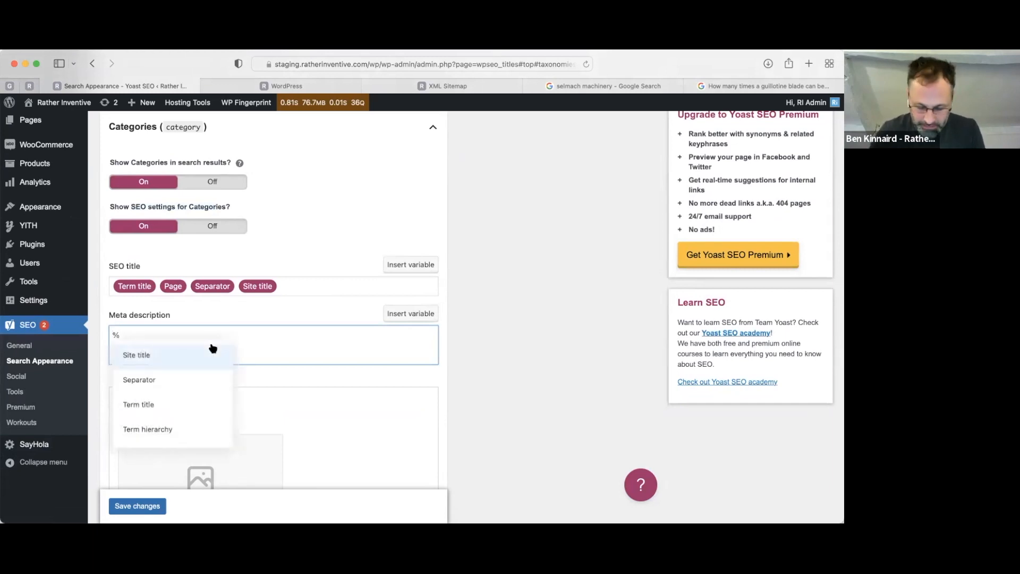
text(term)
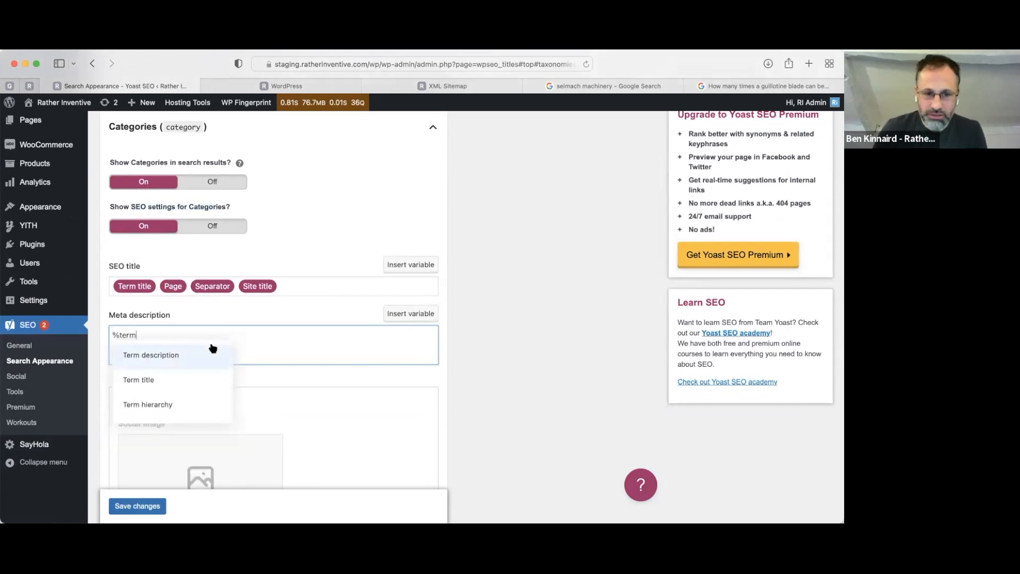
click(160, 359)
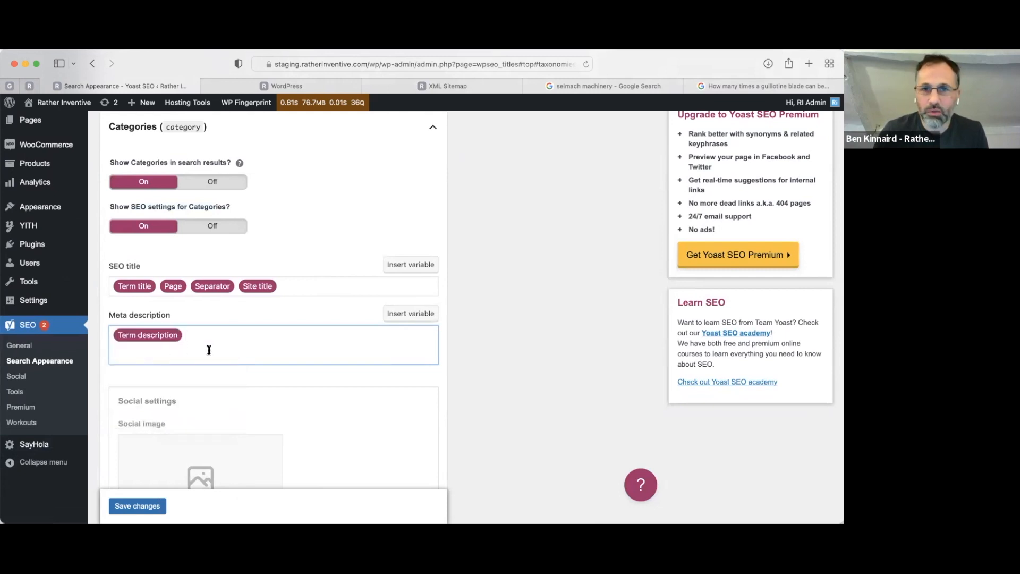
scroll(256, 350, up, 1)
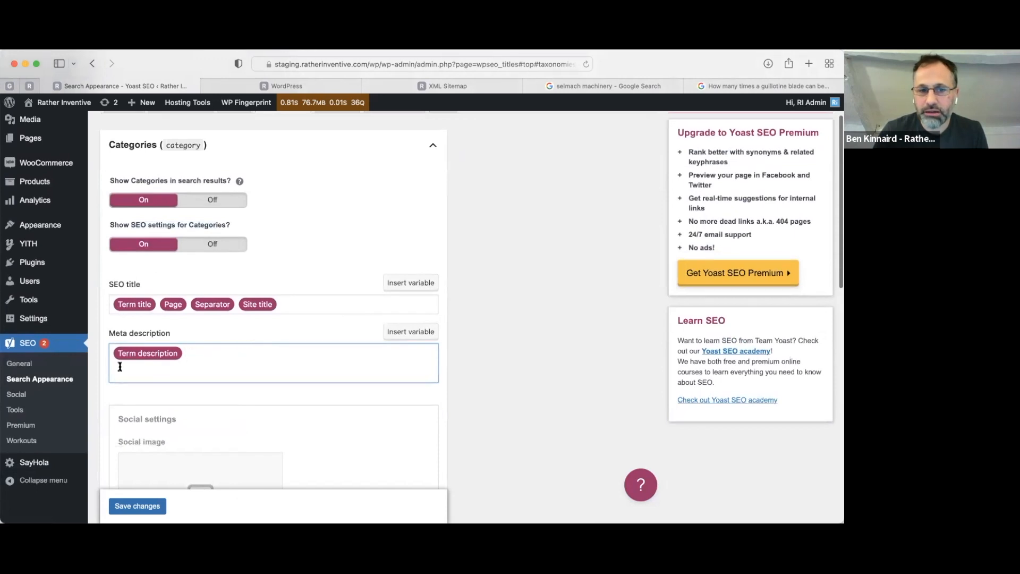
scroll(213, 353, up, 1)
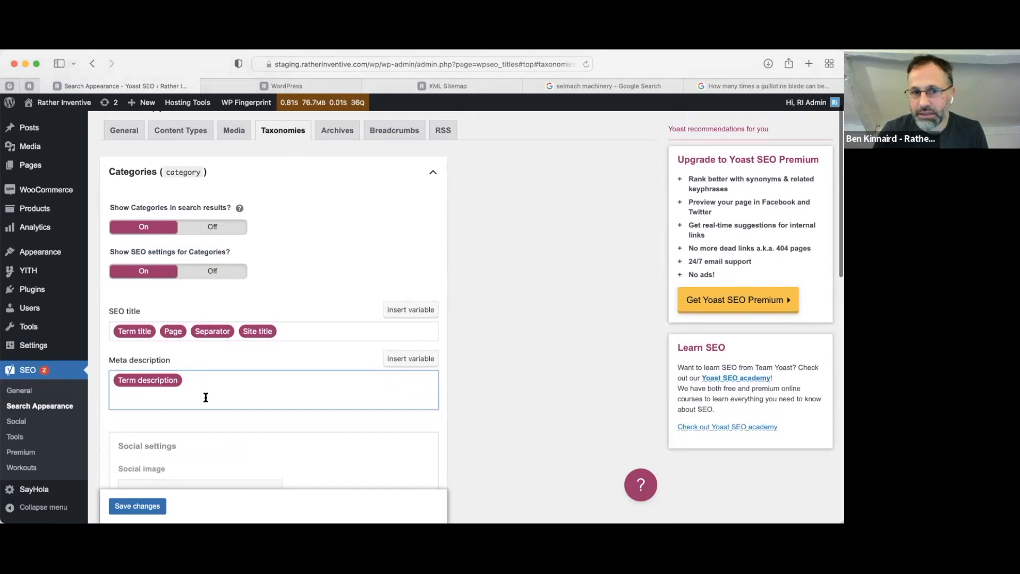
scroll(206, 404, down, 10)
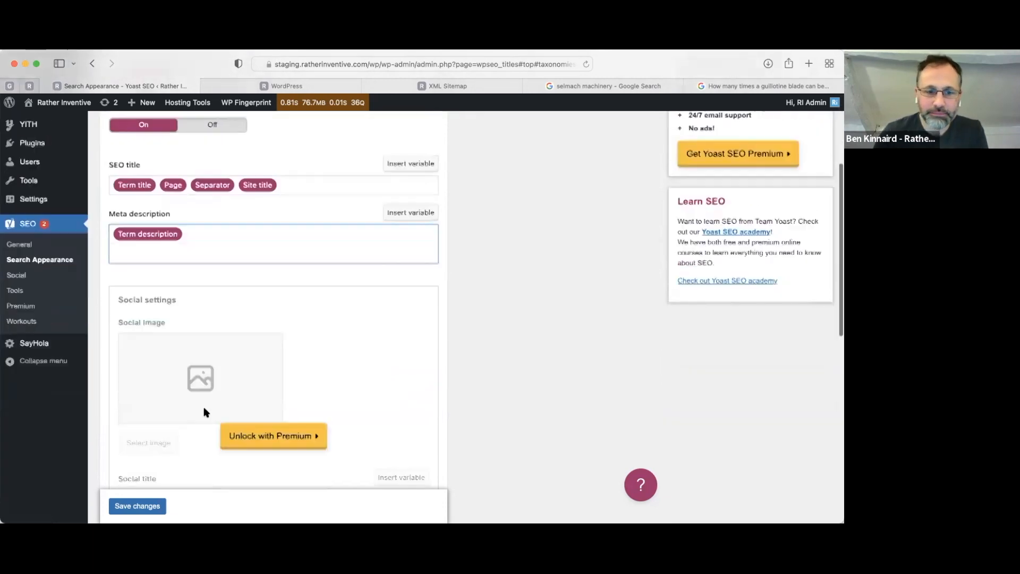
Turn off both the search results and SEO settings options for the Tags taxonomy, and collapse its section
scroll(239, 421, down, 3)
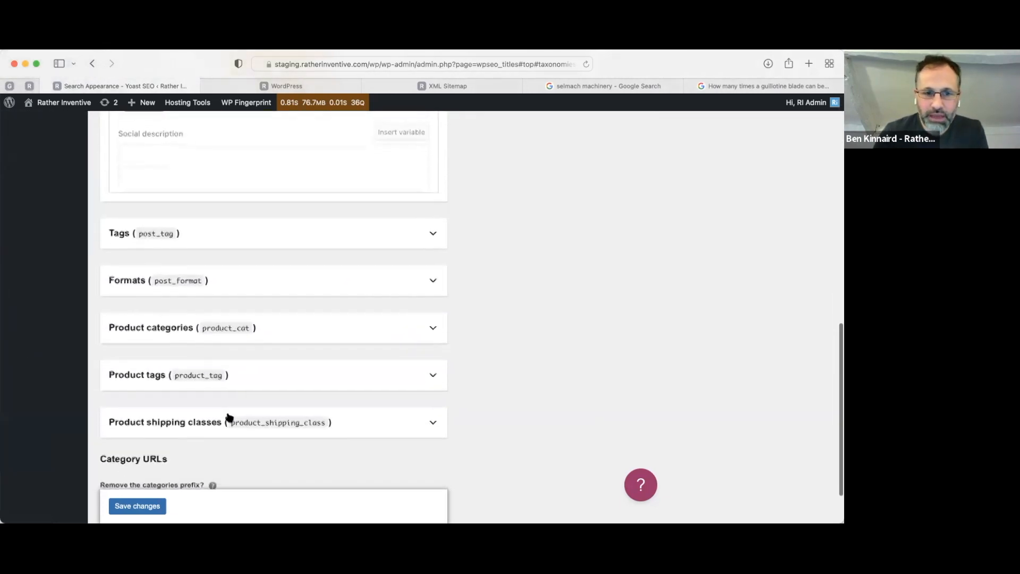
click(434, 230)
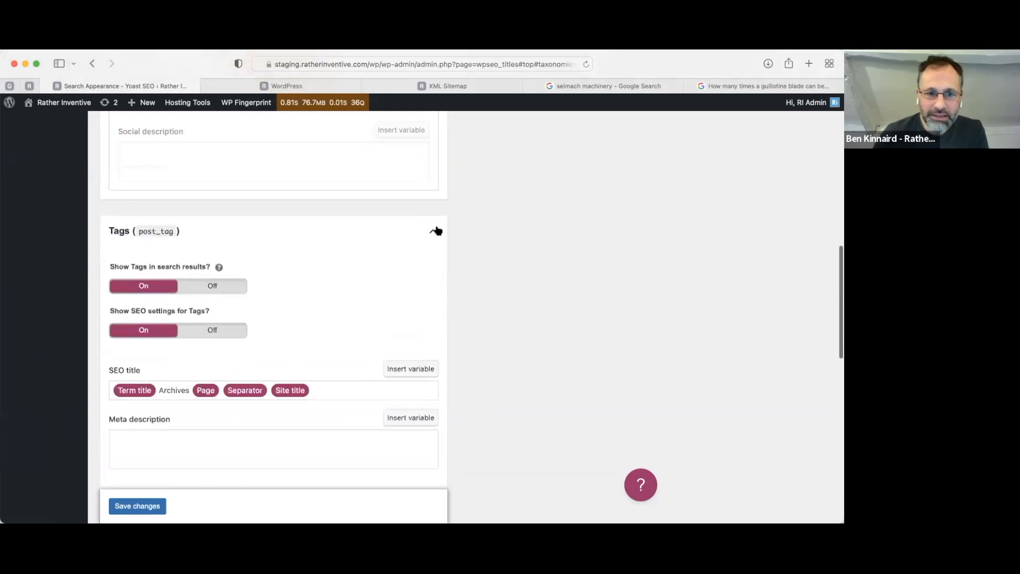
click(217, 287)
click(214, 336)
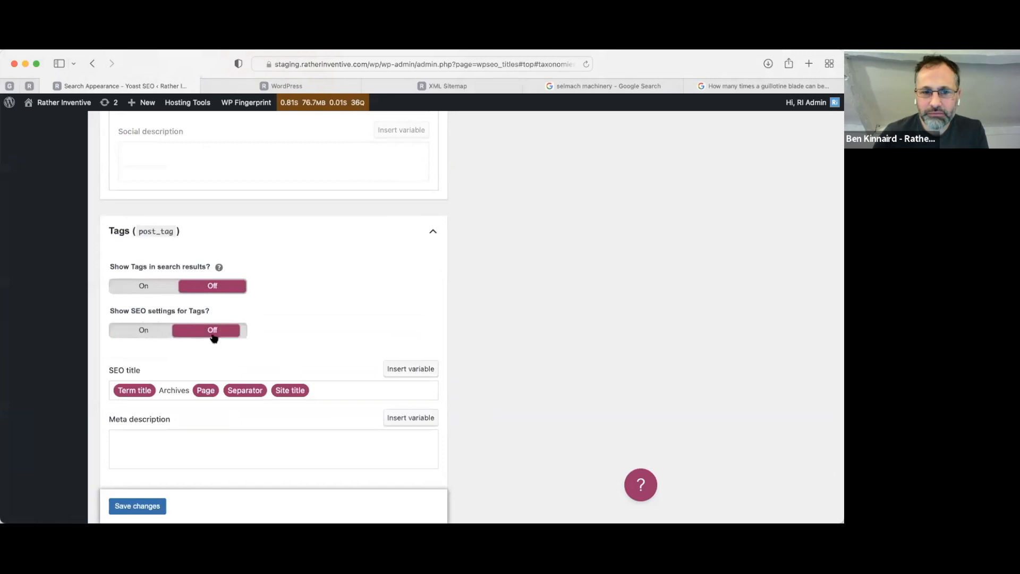
click(432, 232)
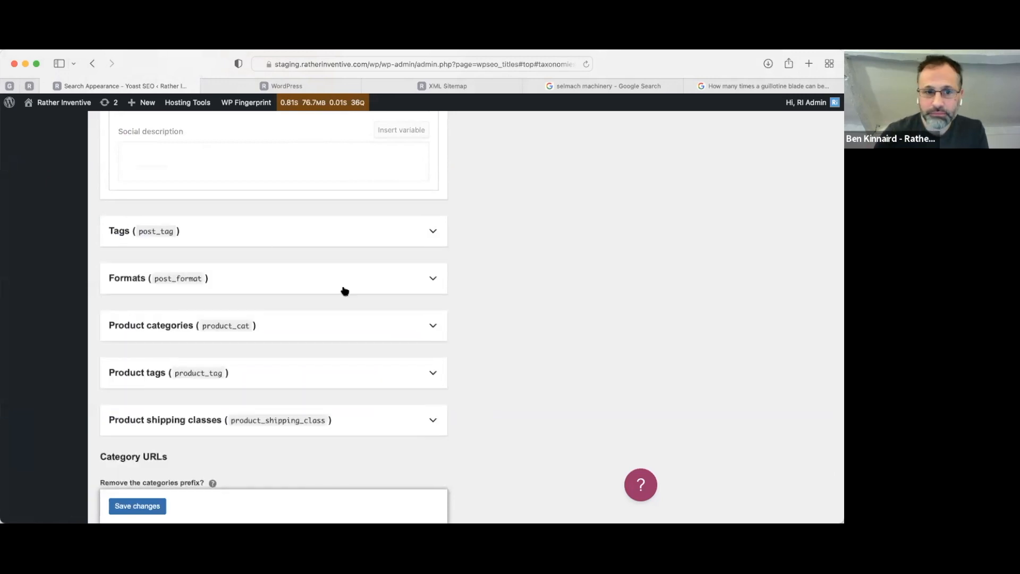
Turn off format-based archives for the Formats taxonomy and collapse its section
click(433, 280)
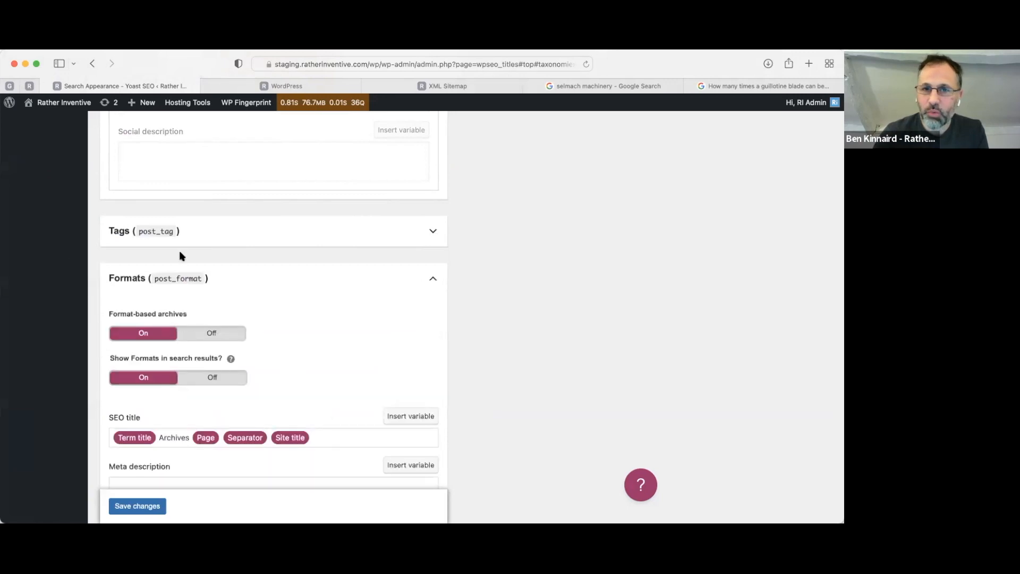
click(215, 333)
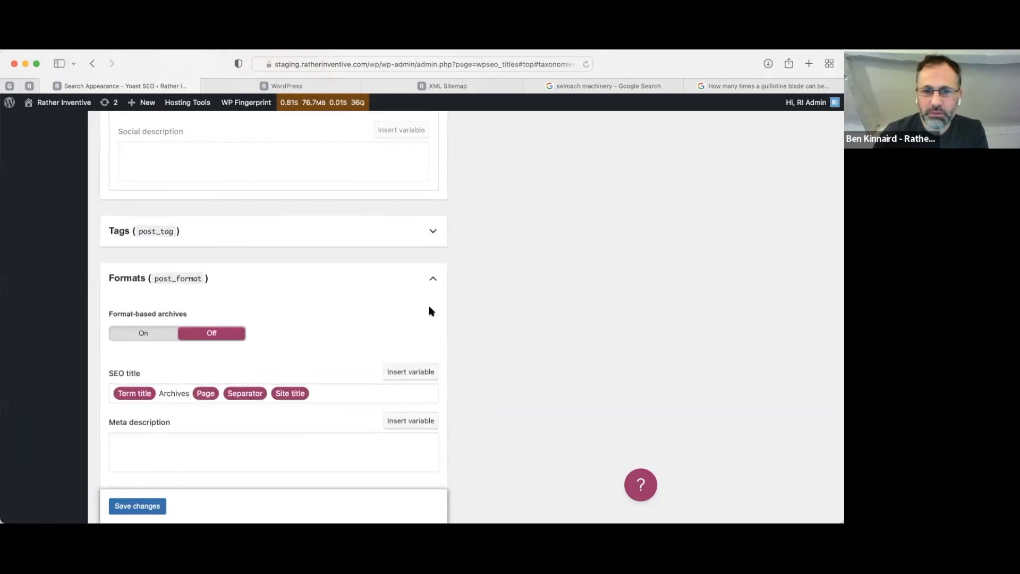
click(433, 280)
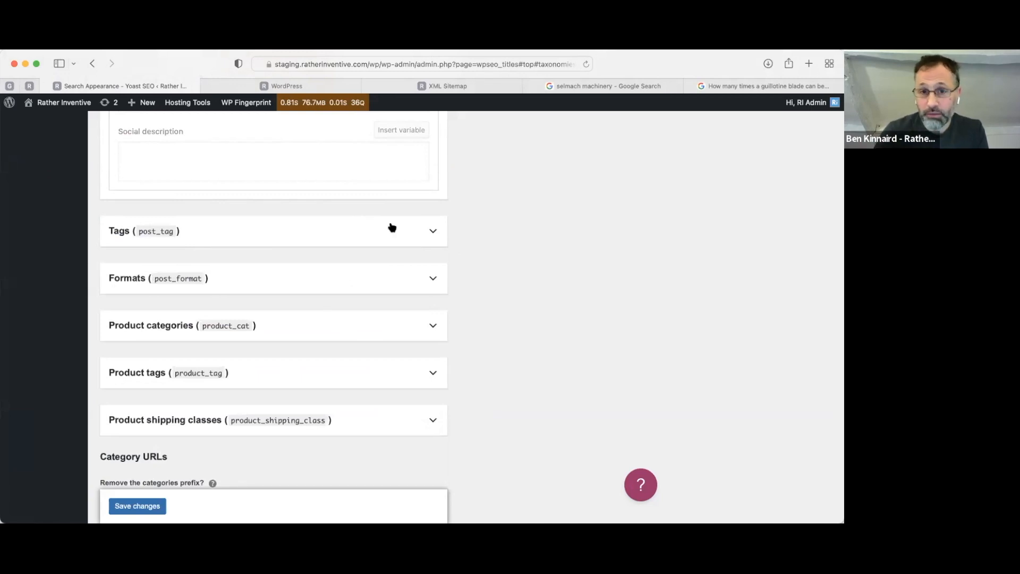
Expand Product categories and insert the Term description variable as its meta description
click(433, 325)
scroll(455, 266, down, 2)
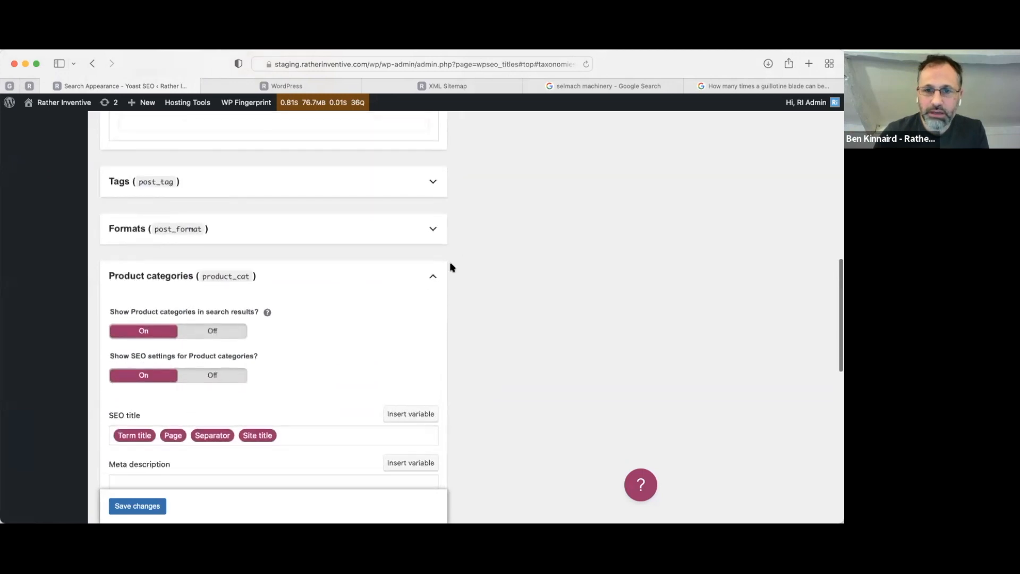
scroll(433, 281, down, 2)
click(283, 429)
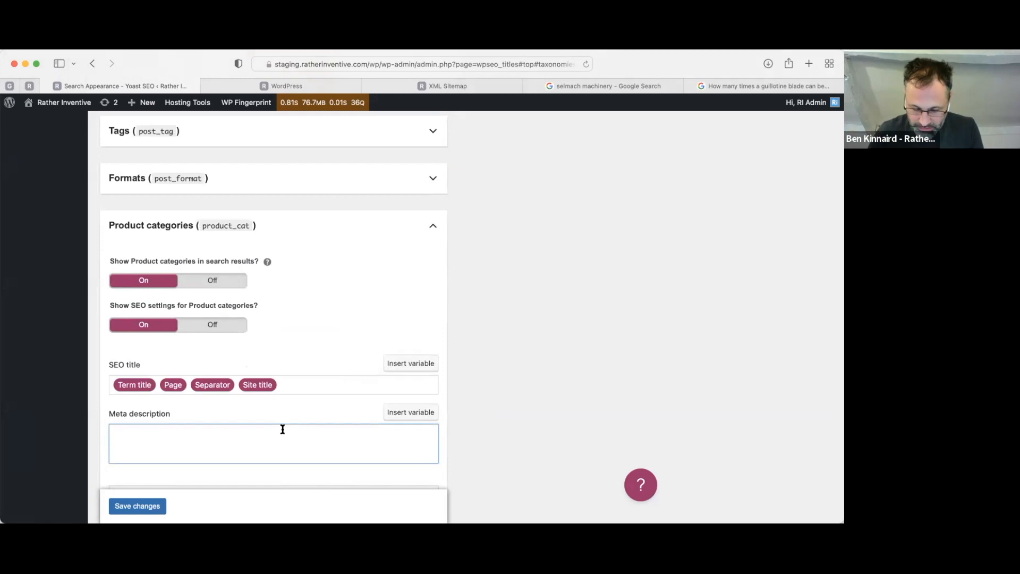
text(%term)
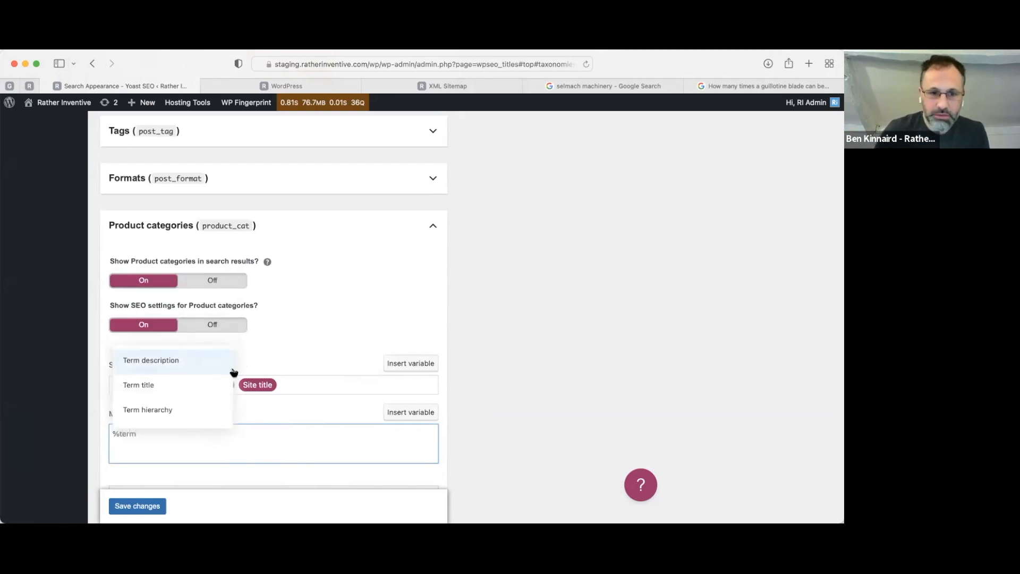
key(Return)
Turn off the search results and SEO settings options for Product tags, and collapse its section
scroll(461, 330, down, 10)
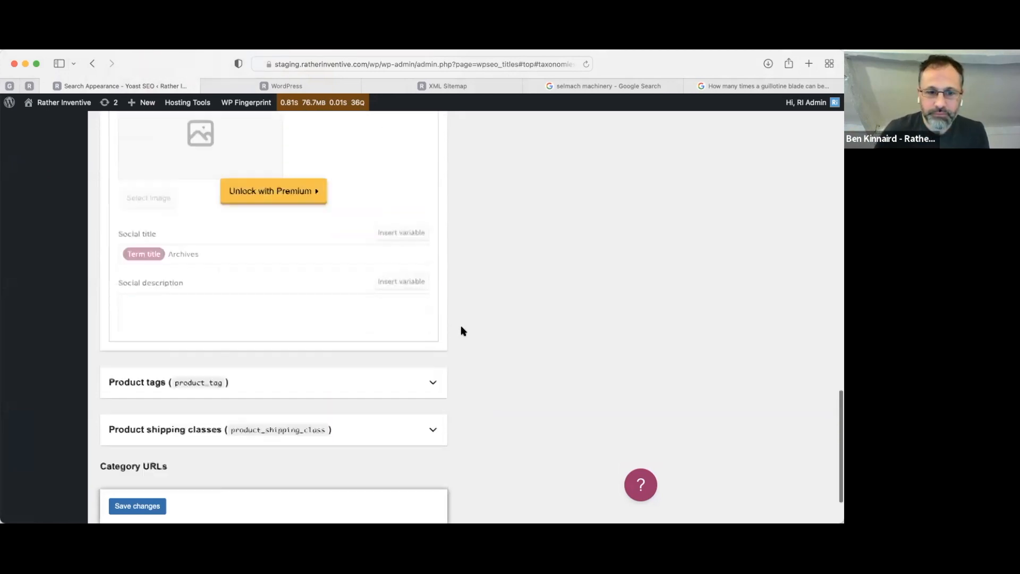
scroll(461, 330, down, 2)
click(432, 310)
click(214, 367)
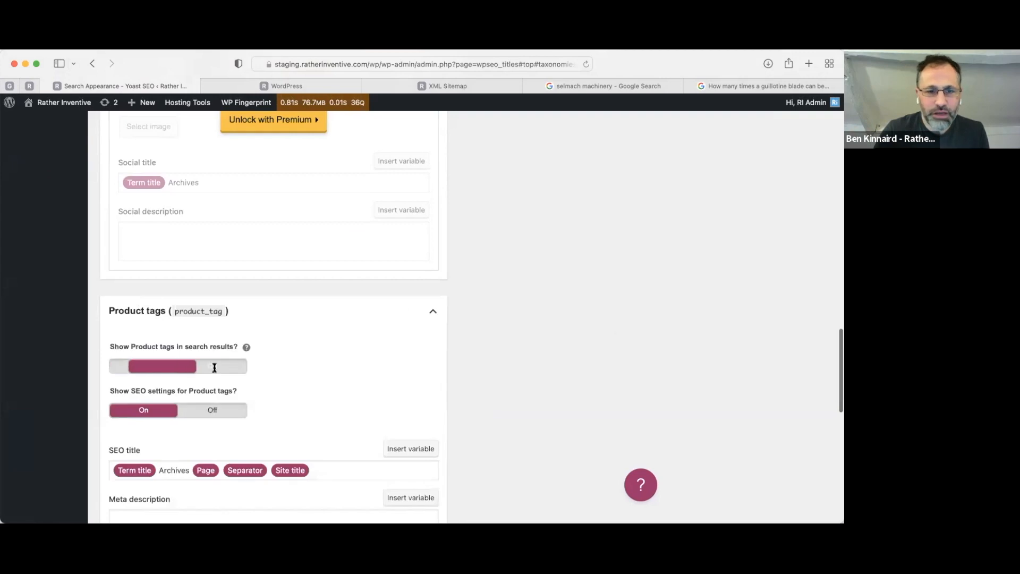
click(212, 410)
scroll(426, 278, down, 2)
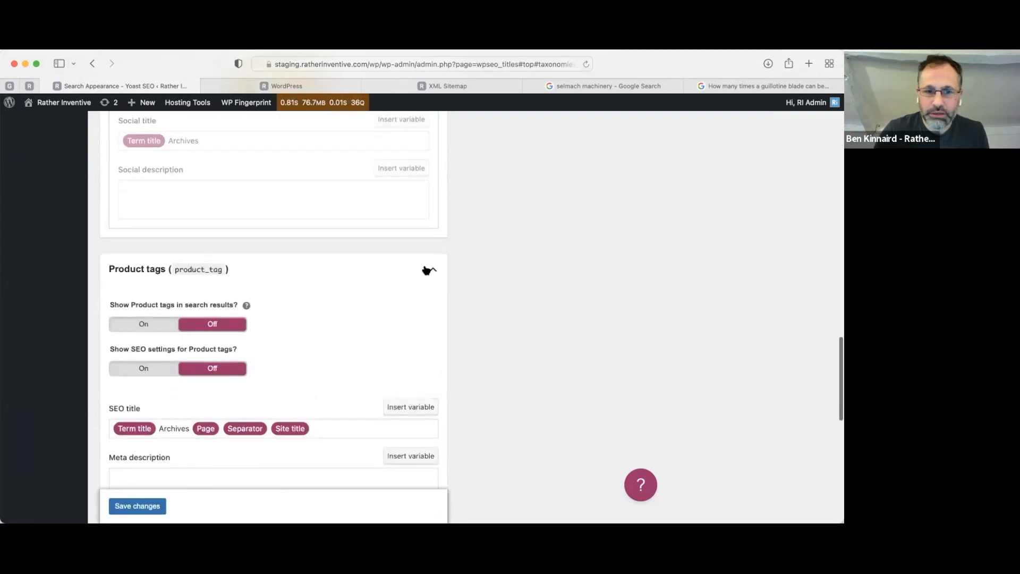
click(426, 270)
click(433, 314)
click(433, 314)
Expand Product shipping classes and turn off both its search results and SEO settings options
click(434, 360)
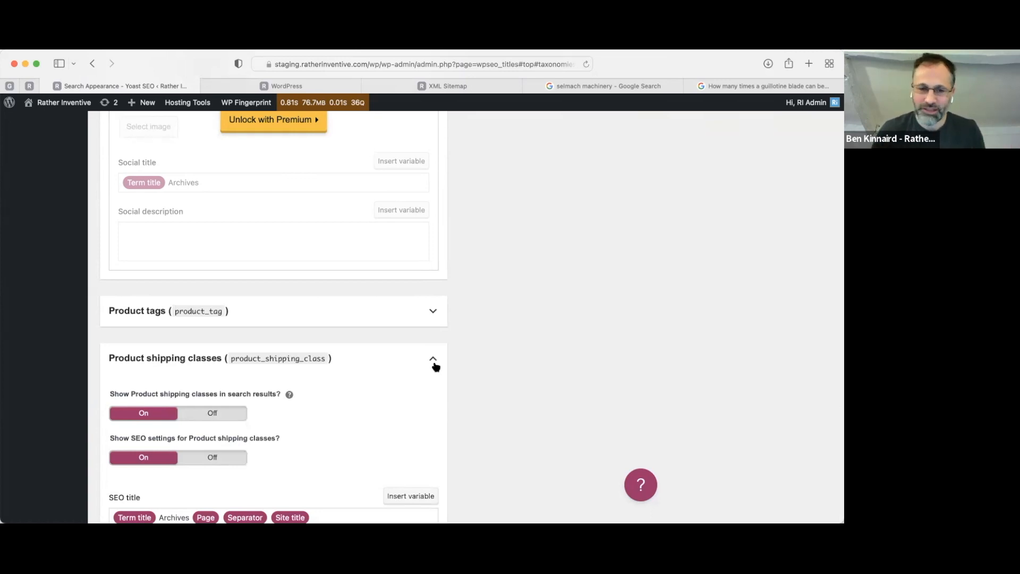
scroll(265, 330, down, 3)
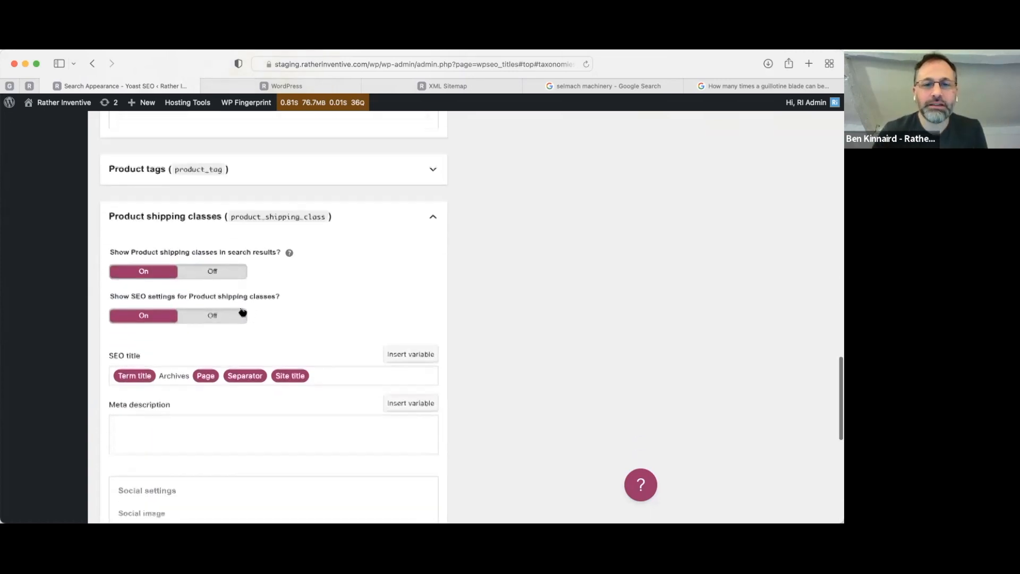
scroll(243, 312, down, 1)
click(210, 249)
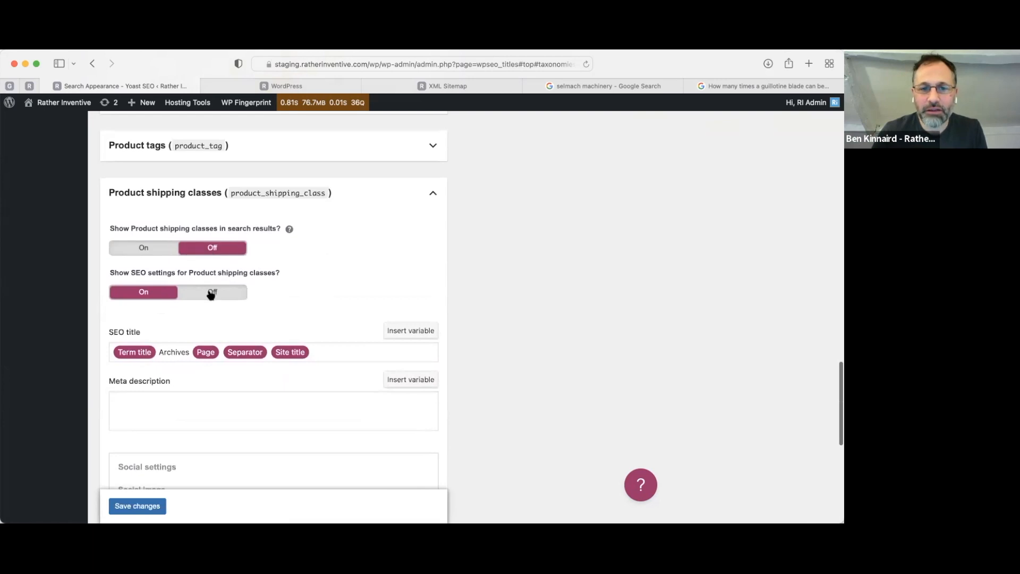
click(210, 292)
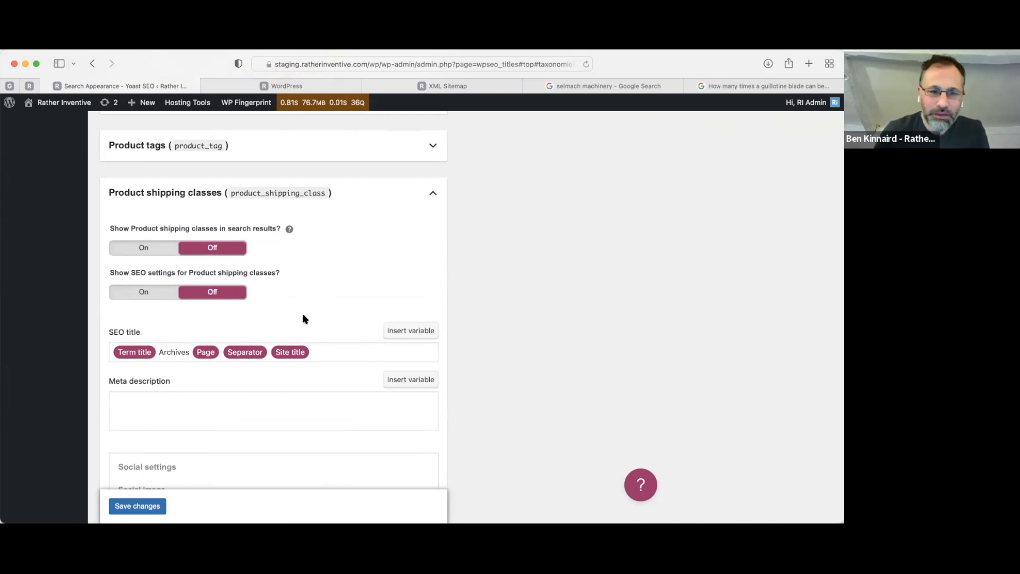
Review the option for removing the categories prefix under Category URLs and save the taxonomy changes
scroll(302, 318, down, 2)
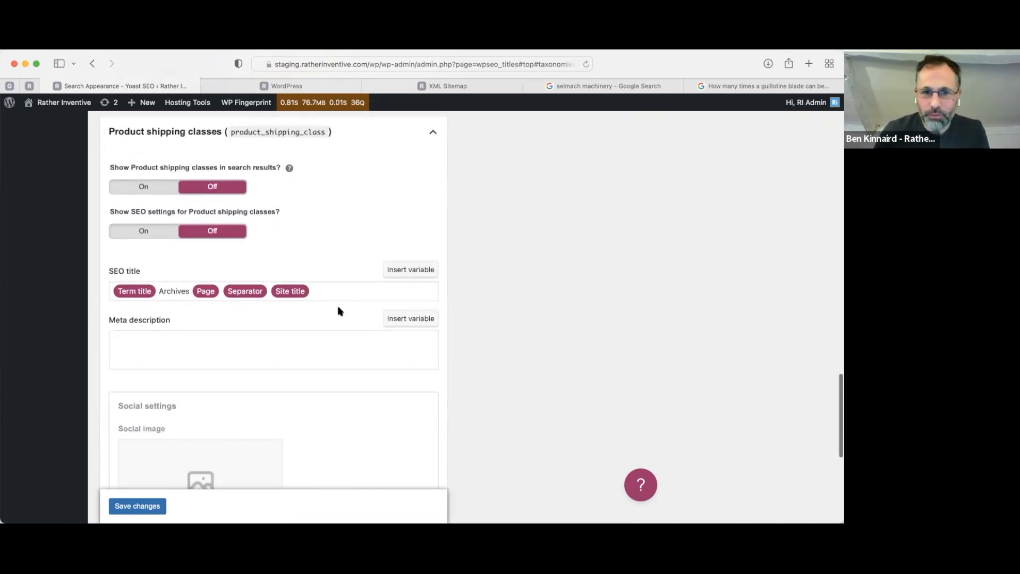
scroll(206, 319, down, 10)
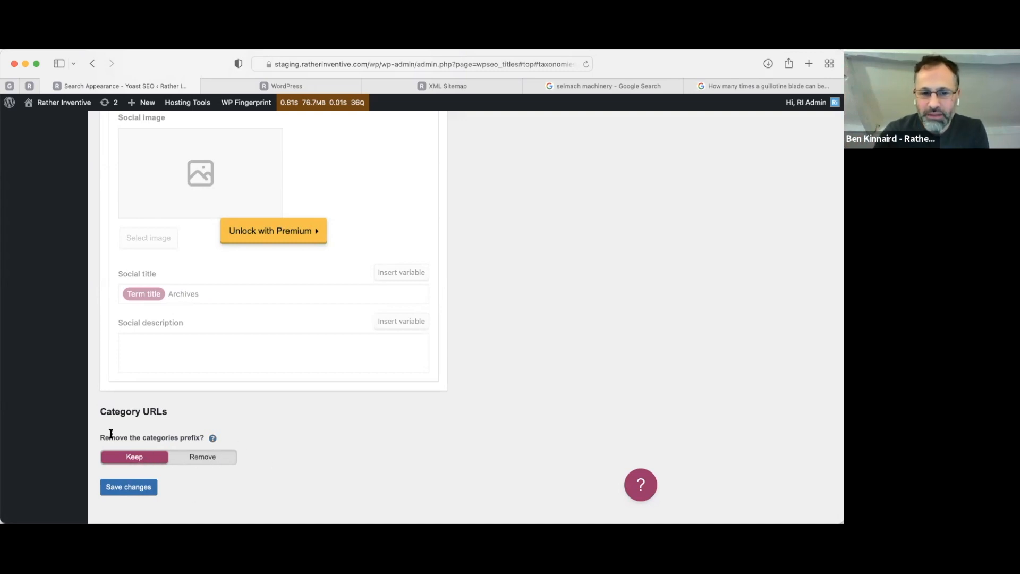
drag(111, 434, 229, 443)
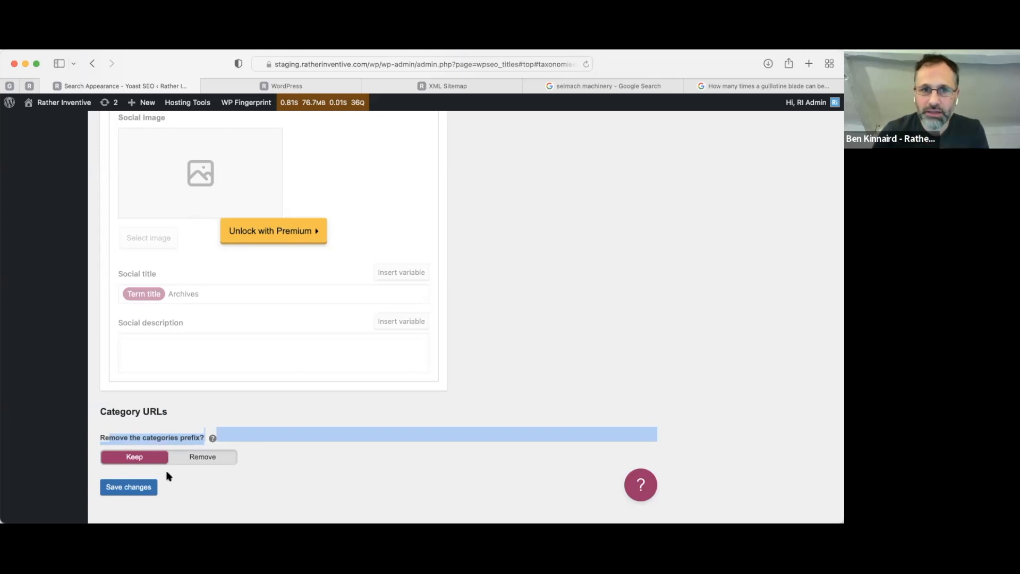
click(137, 489)
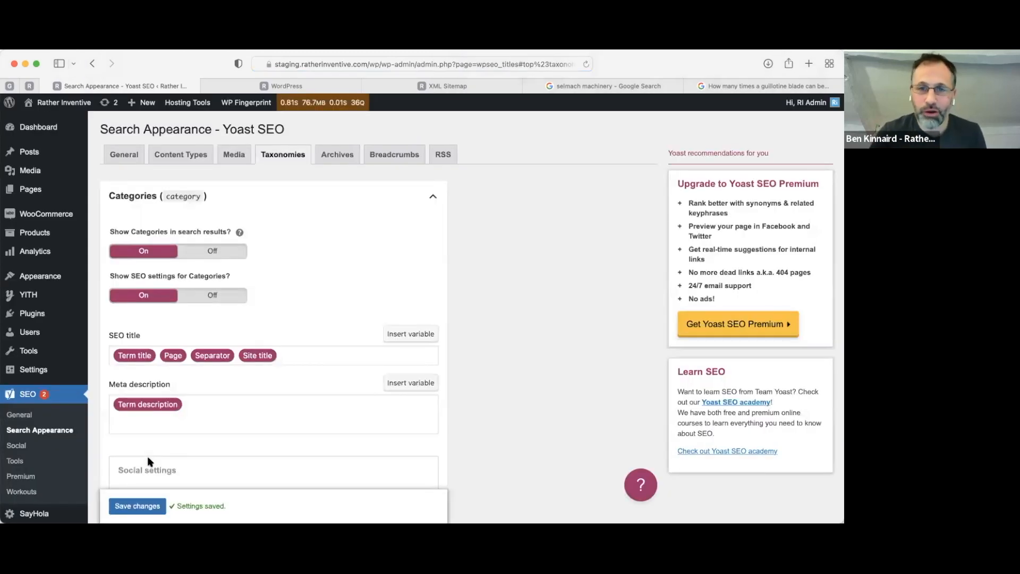
Open the WordPress Permalink Settings in a new tab and examine the category base among the optional URL structures
mouse_move(21, 352)
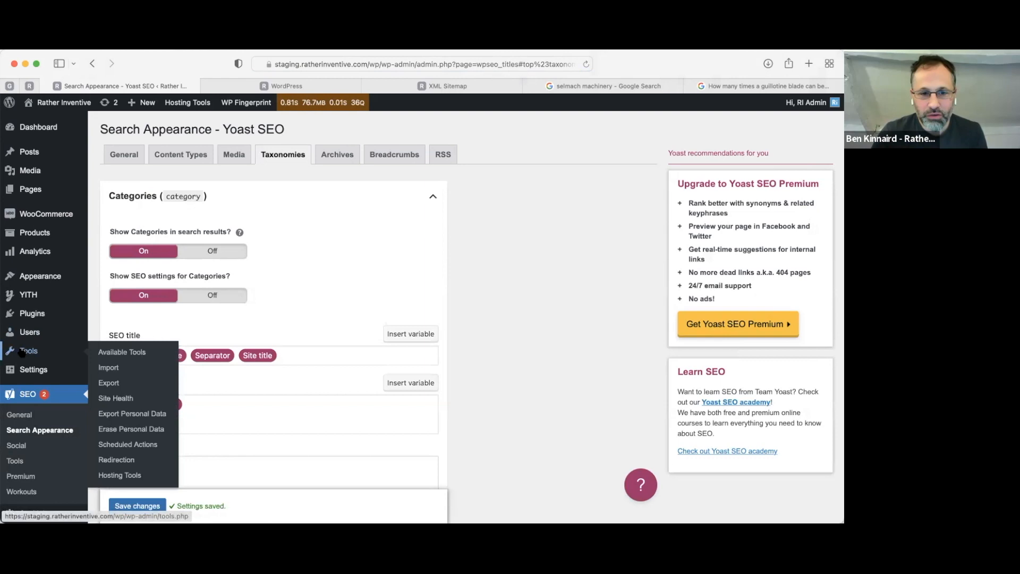
mouse_move(25, 373)
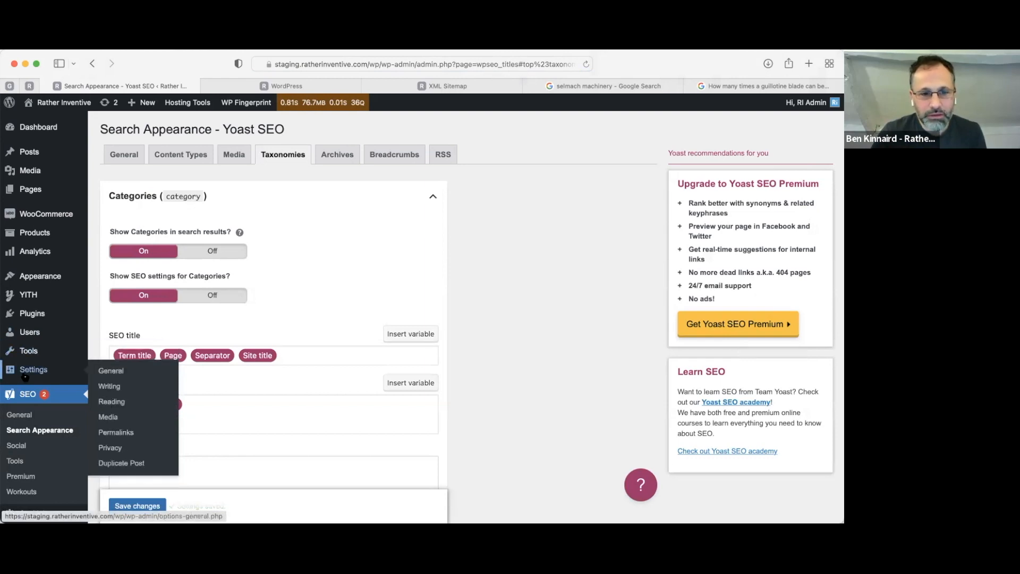
super+click(120, 436)
click(515, 87)
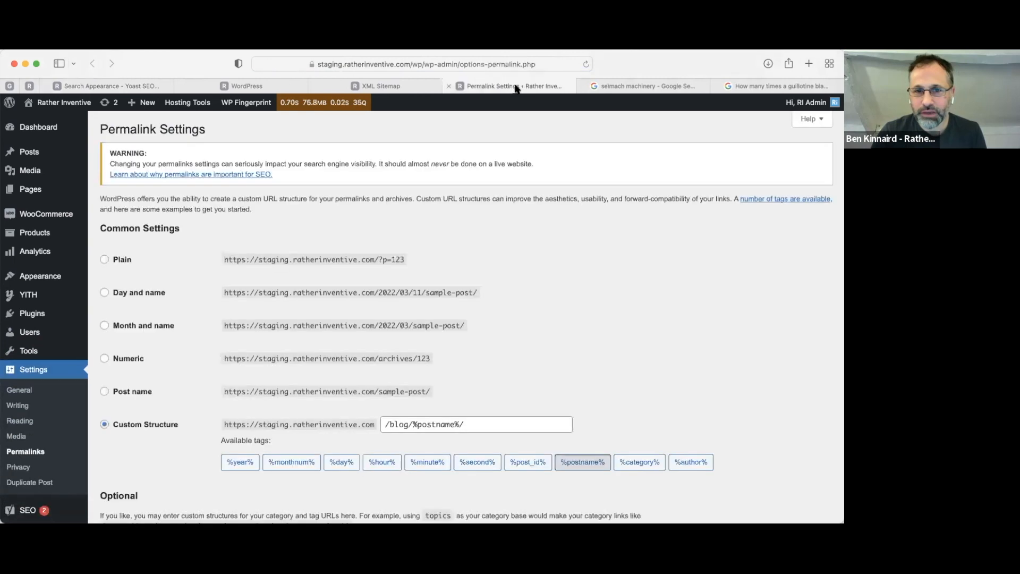
scroll(504, 269, down, 10)
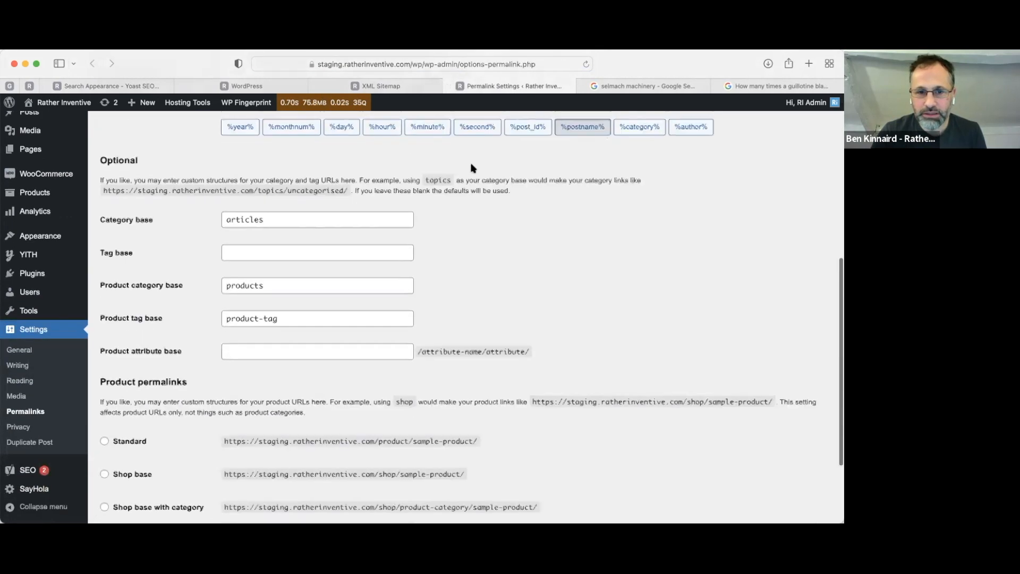
scroll(478, 237, up, 5)
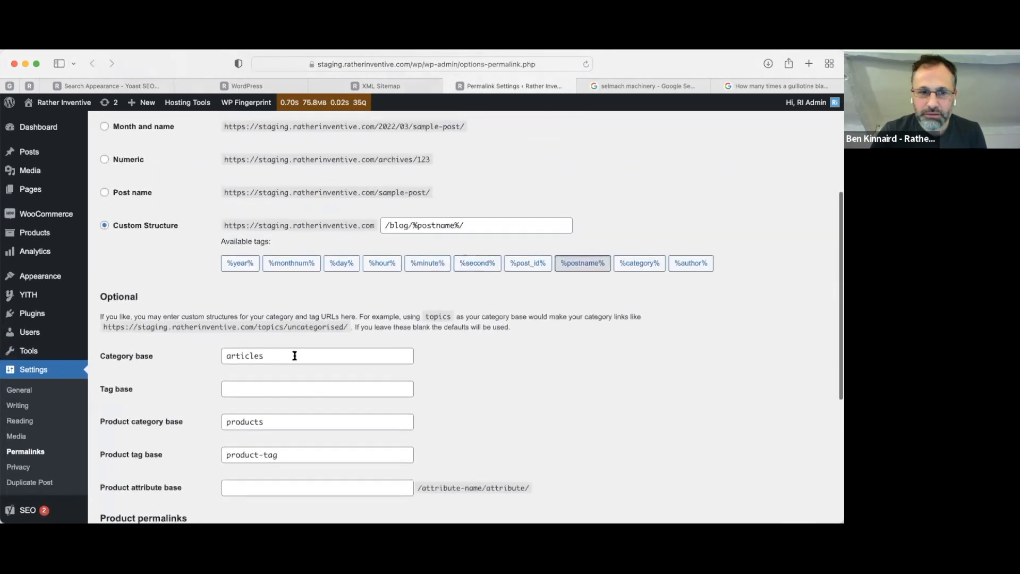
click(315, 357)
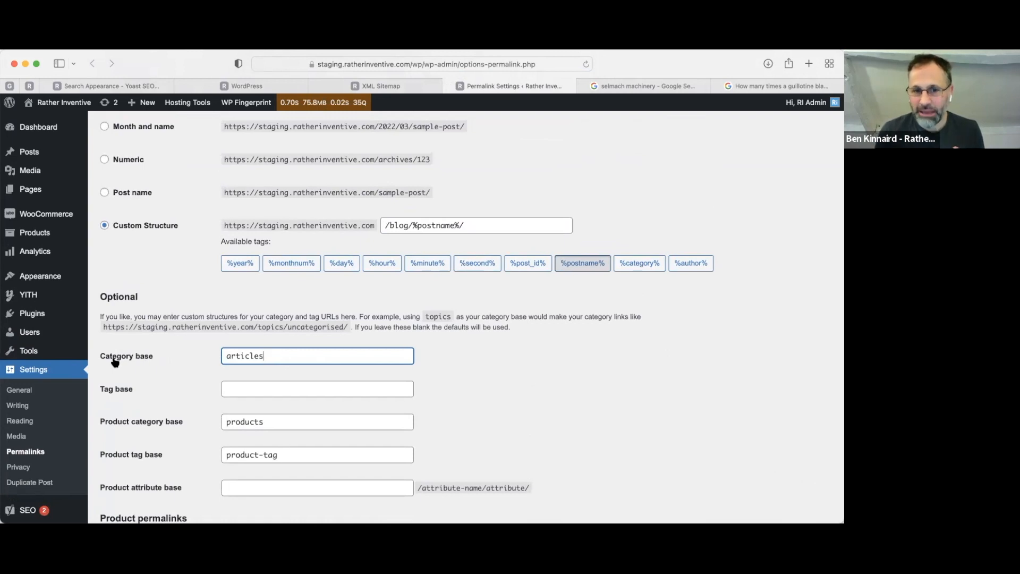
double_click(241, 354)
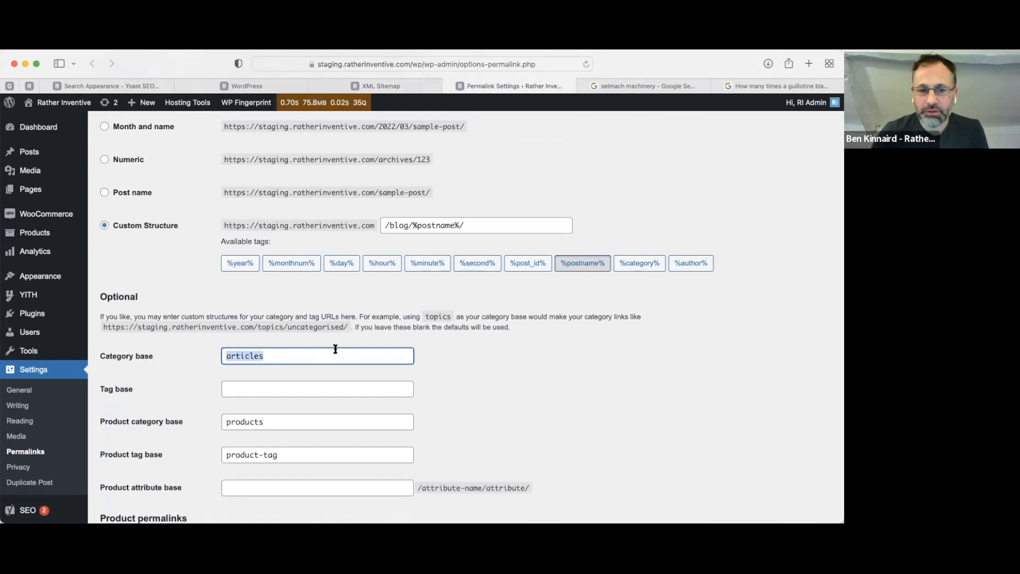
Open the site in a new tab, view the SEO & Content category from the Articles page and highlight "articles" in its URL
click(153, 86)
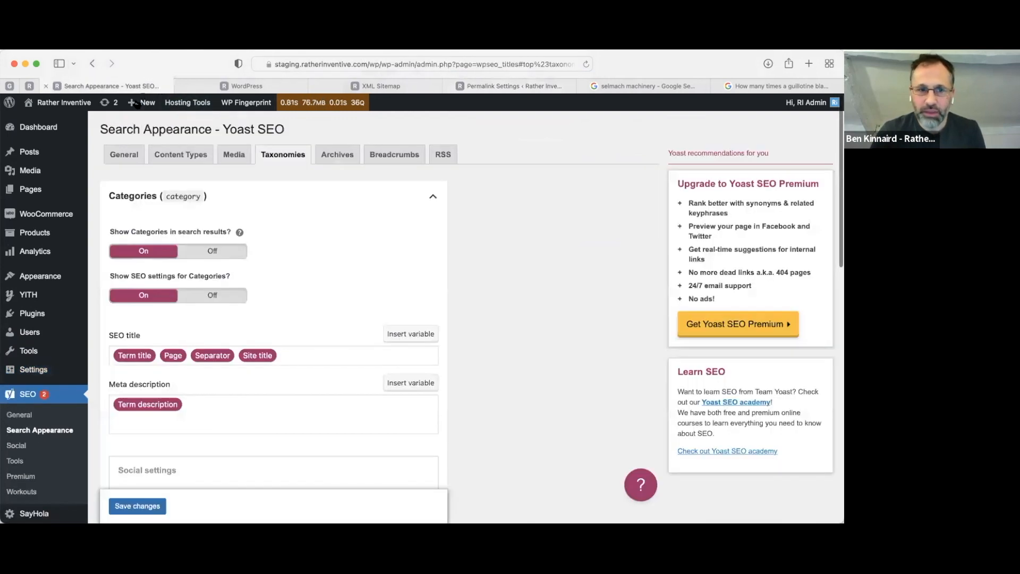
super+click(72, 105)
click(585, 87)
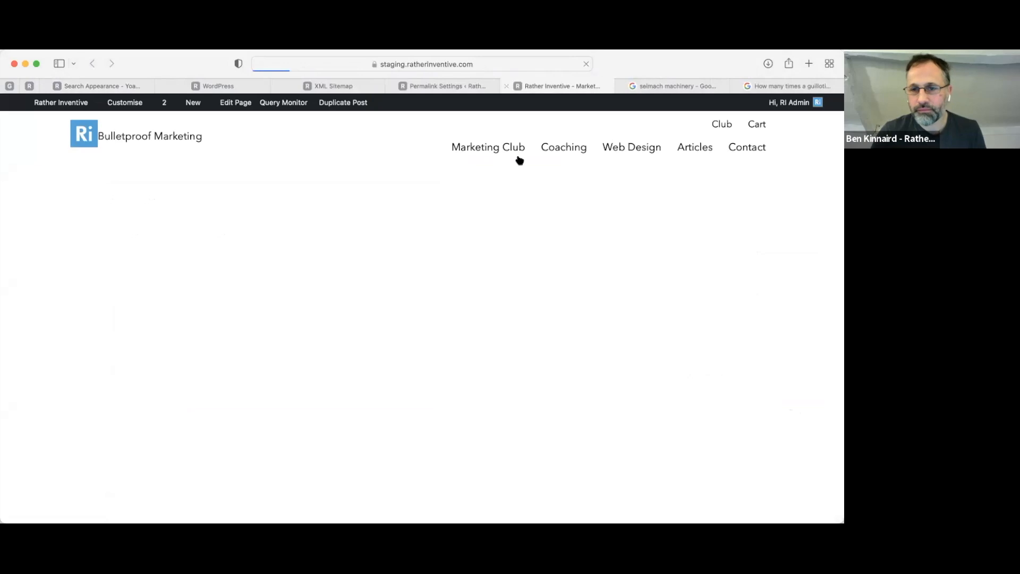
click(706, 152)
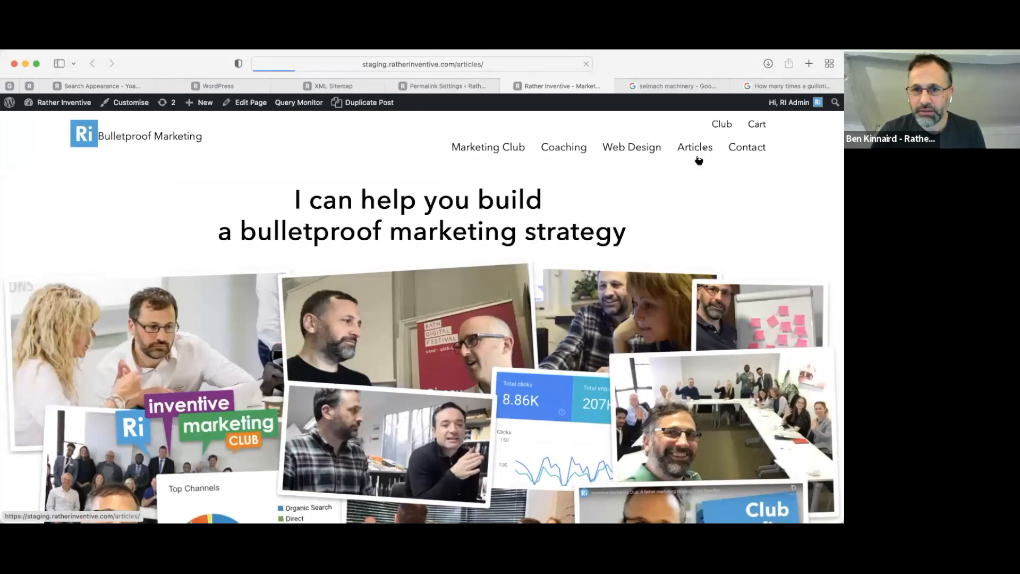
scroll(667, 234, down, 6)
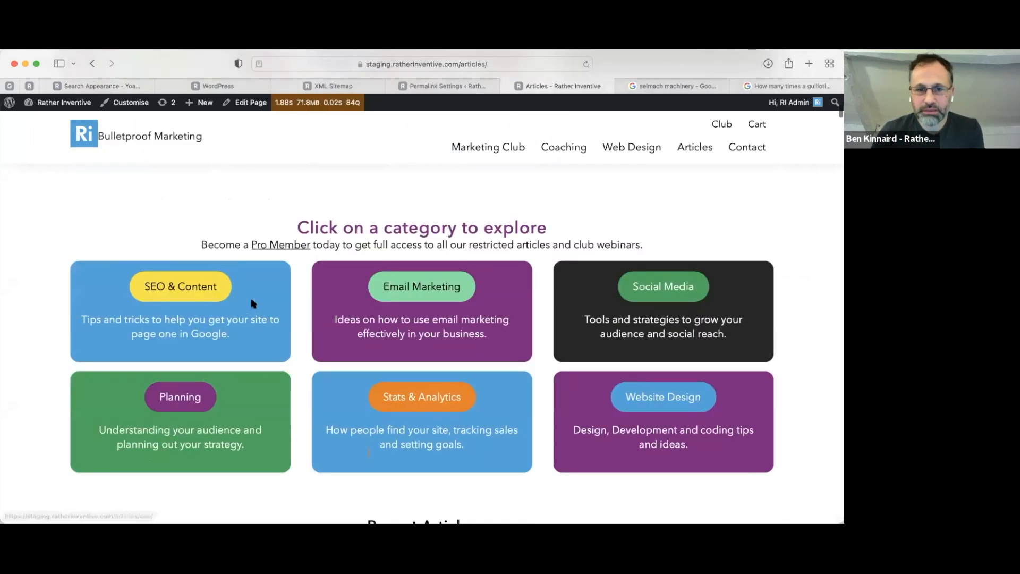
click(173, 291)
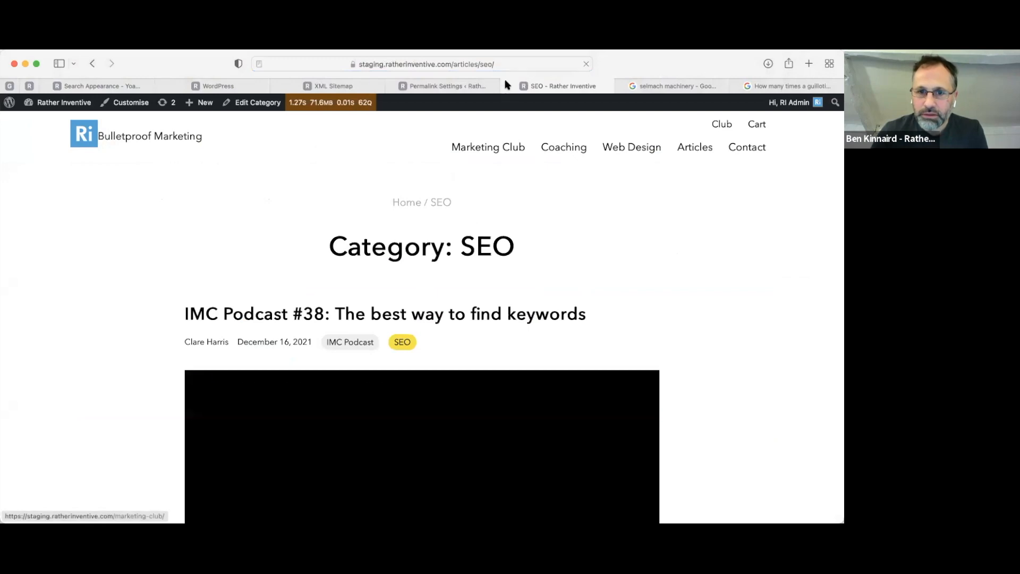
click(484, 60)
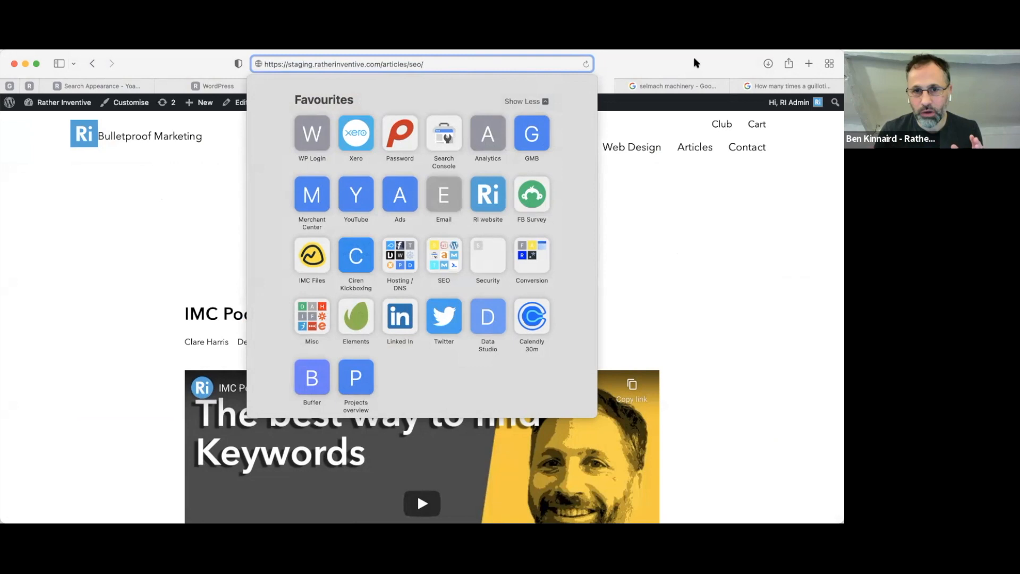
double_click(394, 64)
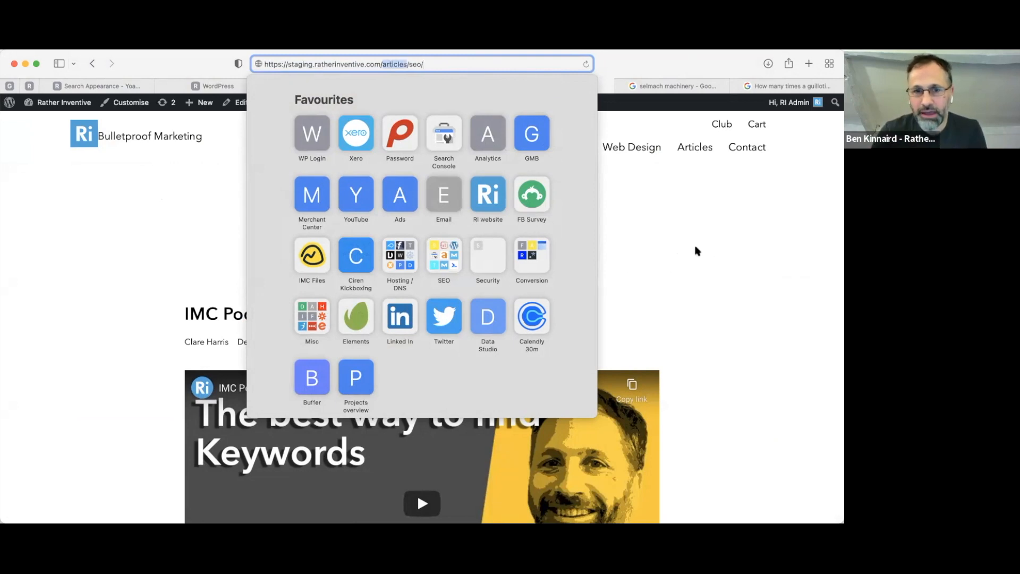
Return to the Permalink Settings, highlight the category base, review the custom structure and product permalink options, and close that page
click(696, 250)
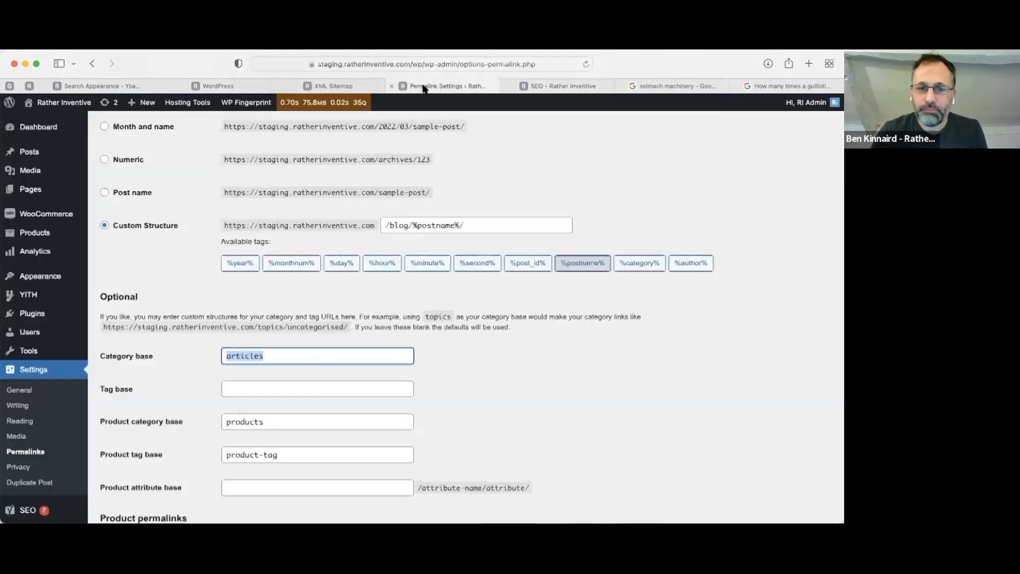
click(433, 86)
click(274, 355)
drag(290, 354, 221, 354)
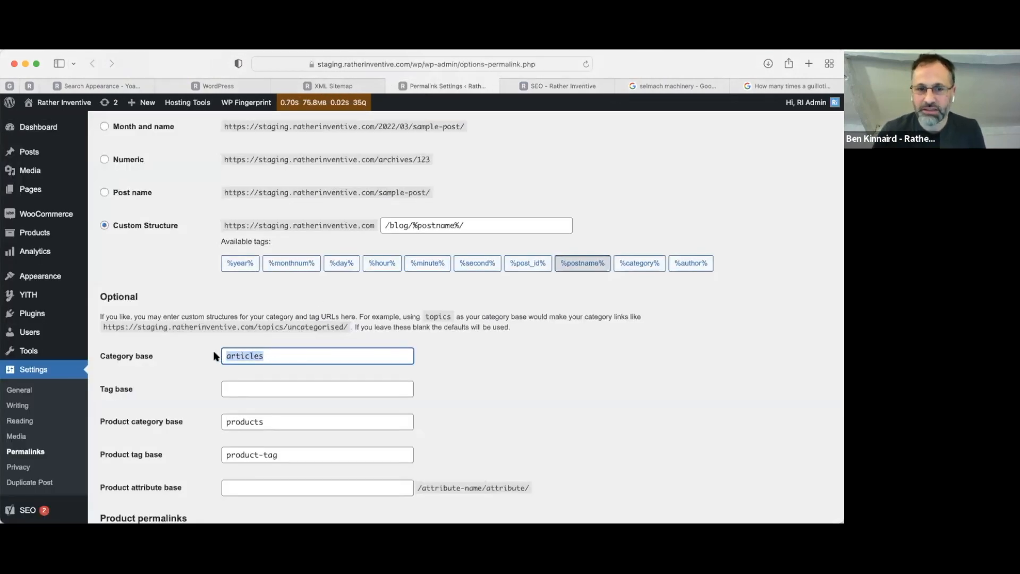
drag(231, 356, 310, 355)
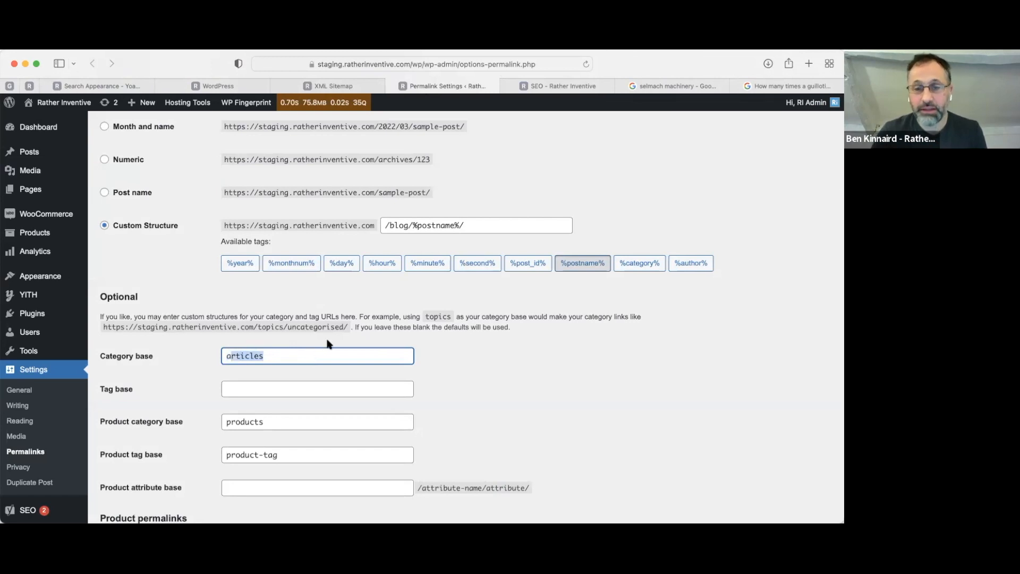
scroll(291, 409, down, 5)
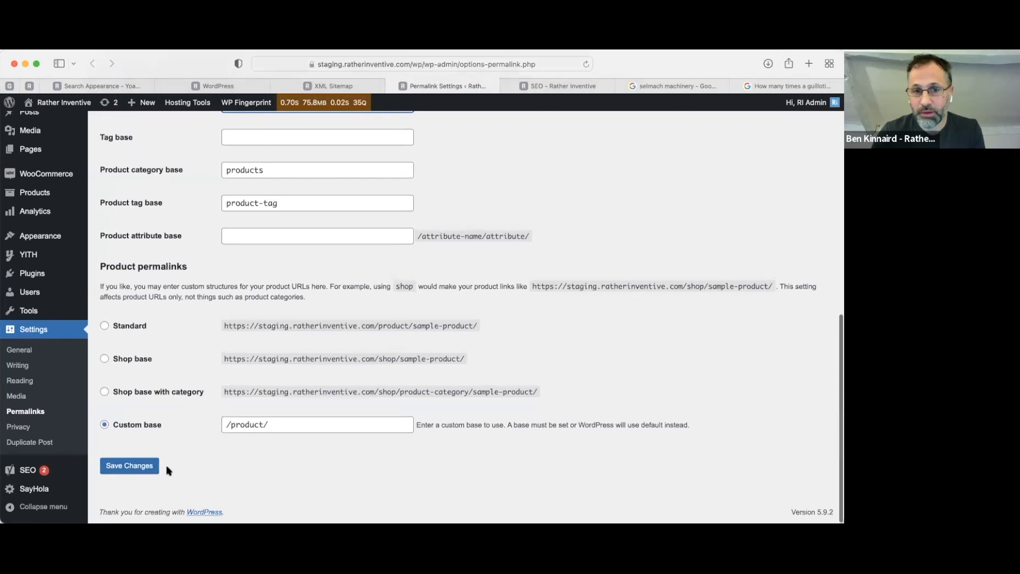
scroll(308, 372, up, 8)
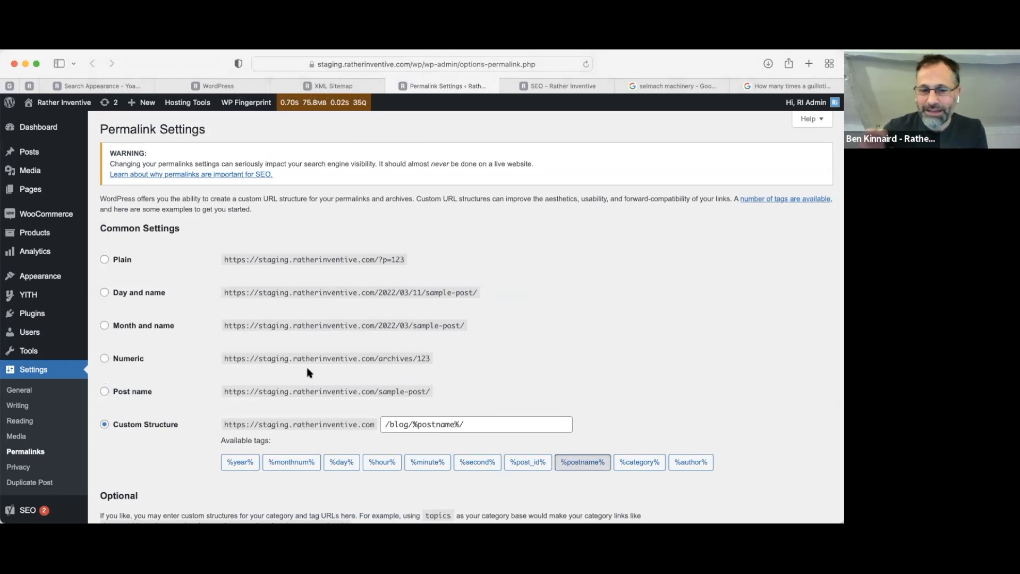
scroll(308, 373, down, 5)
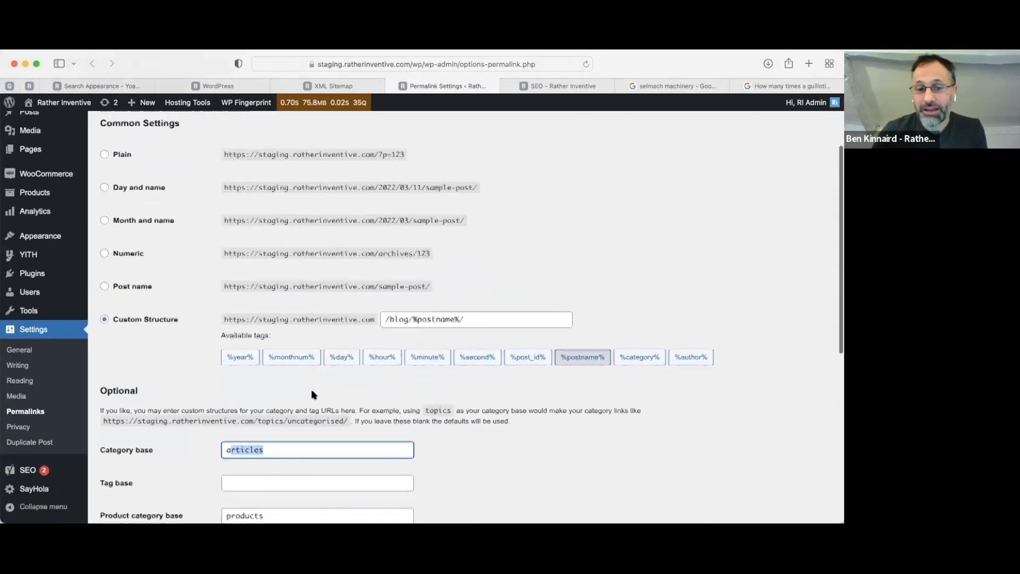
click(302, 437)
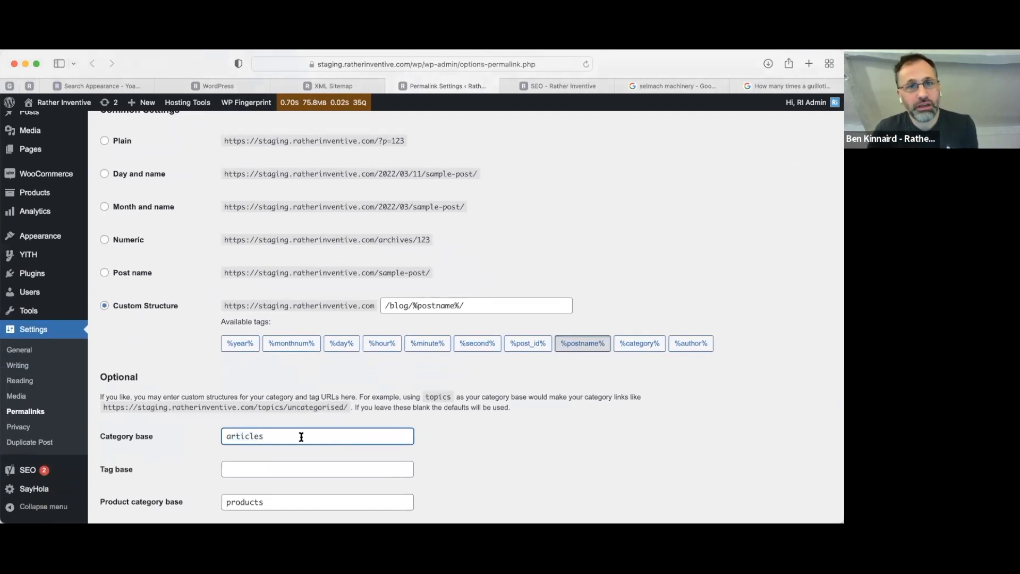
click(393, 87)
Save the Yoast SEO taxonomy settings again and reload the XML sitemap index to check which sitemaps are listed
click(103, 87)
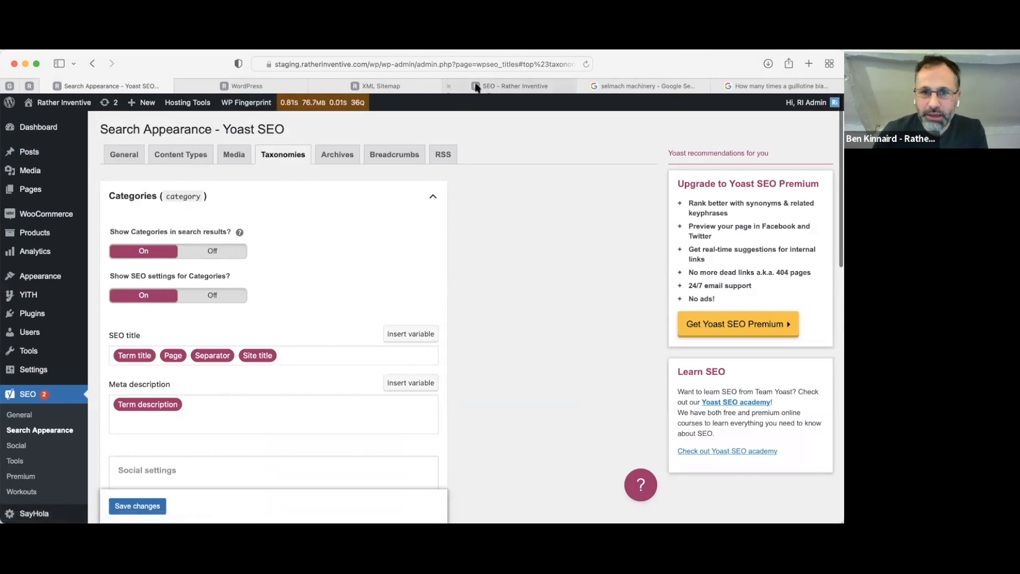
click(141, 507)
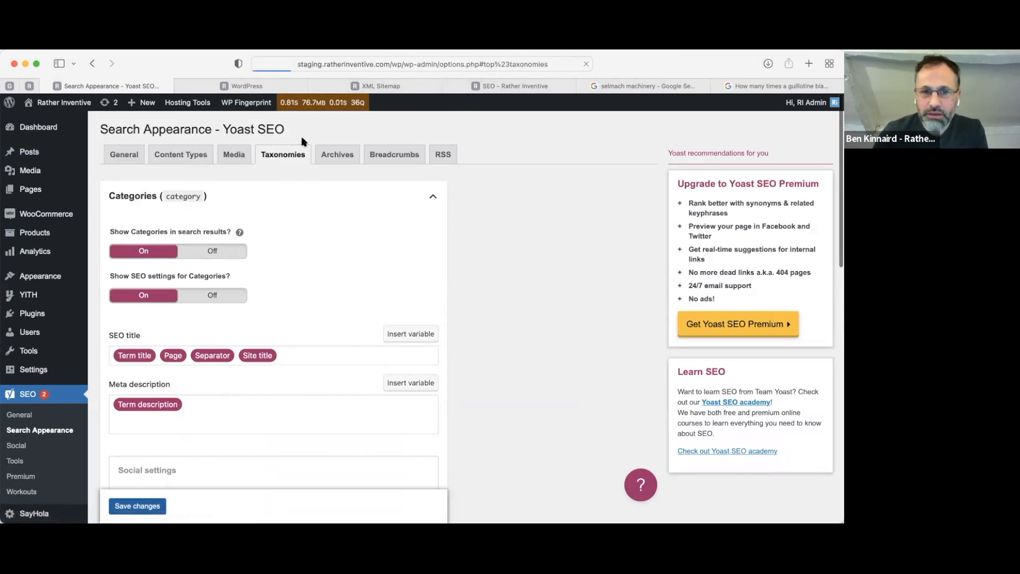
click(396, 88)
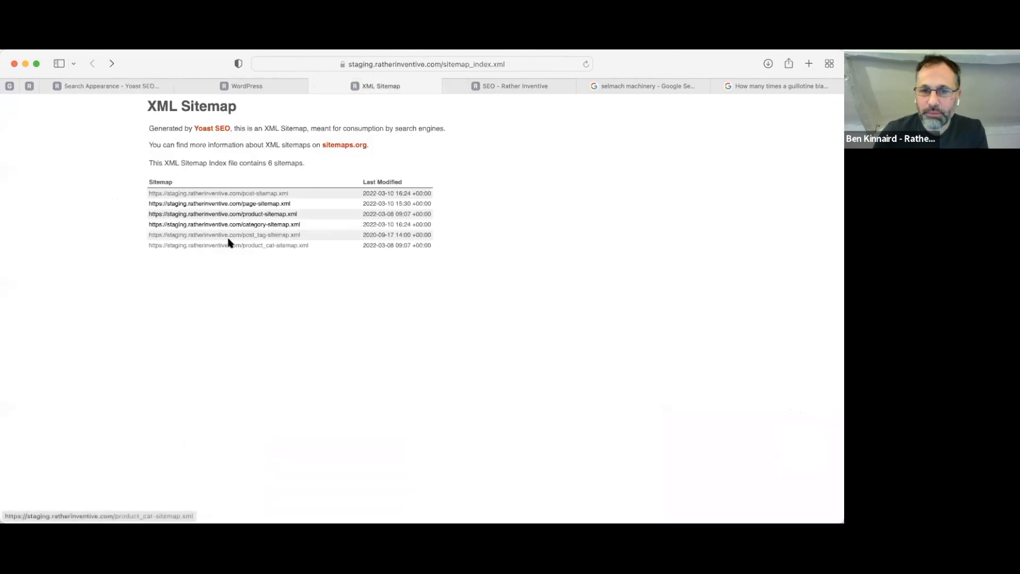
click(586, 64)
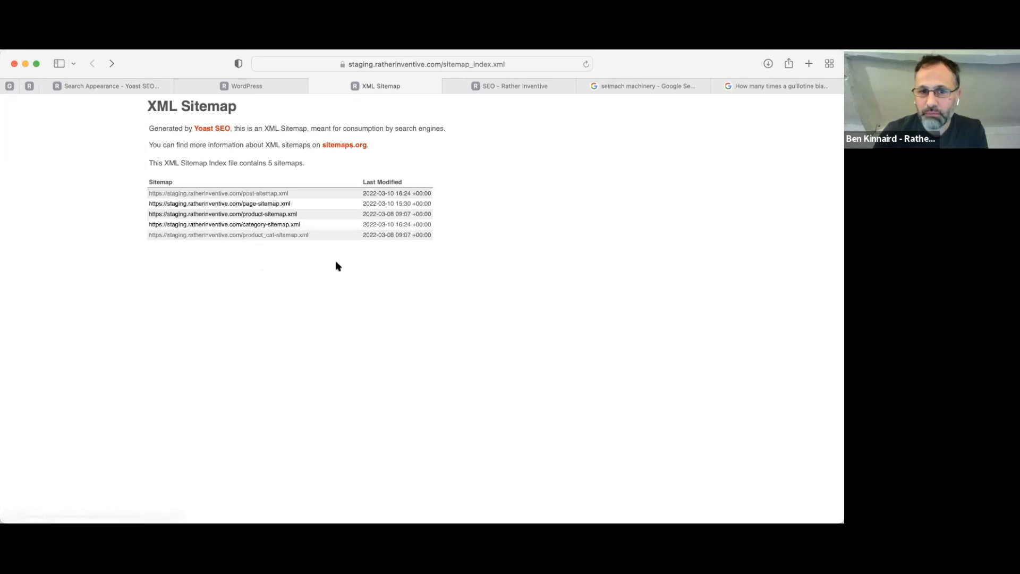
Open Yoast's Archives settings and expand Date archives and Special pages to review their options
click(92, 85)
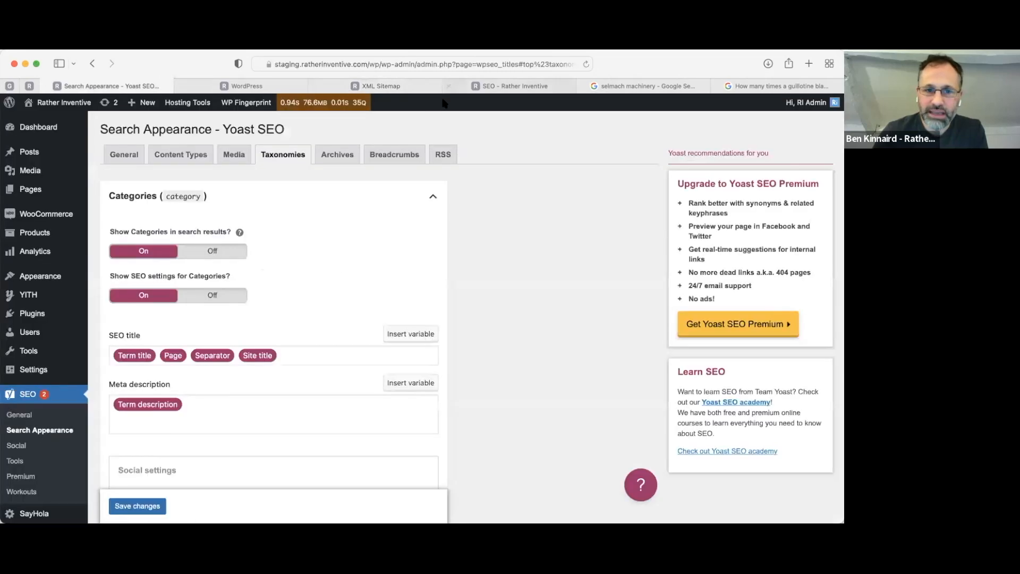
click(337, 154)
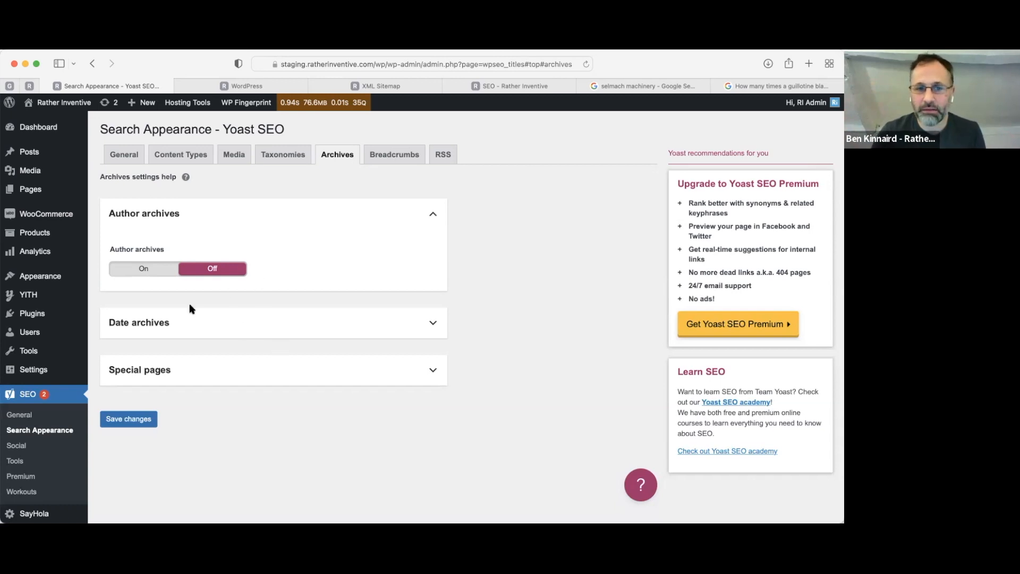
click(267, 329)
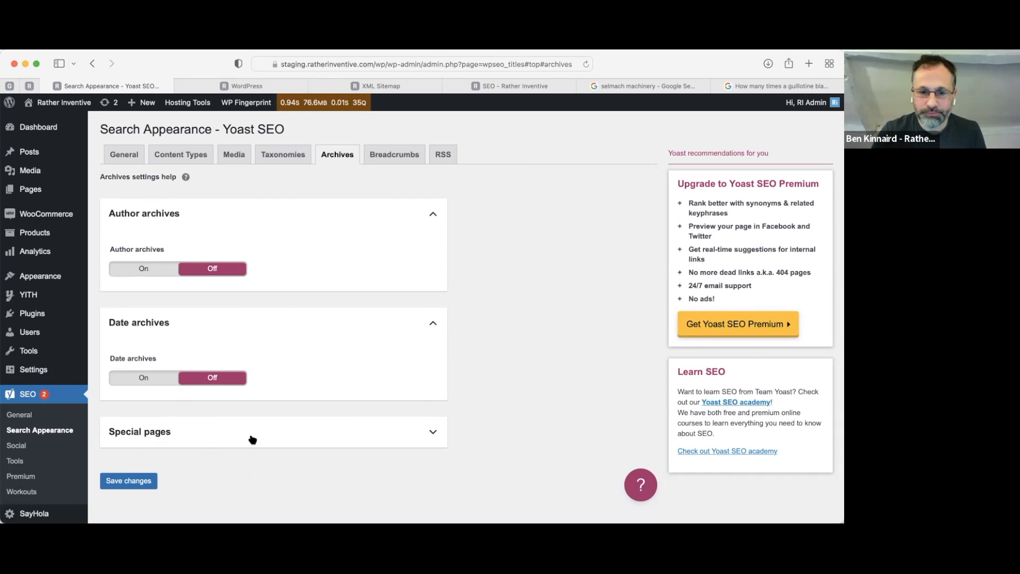
click(323, 424)
scroll(585, 433, down, 5)
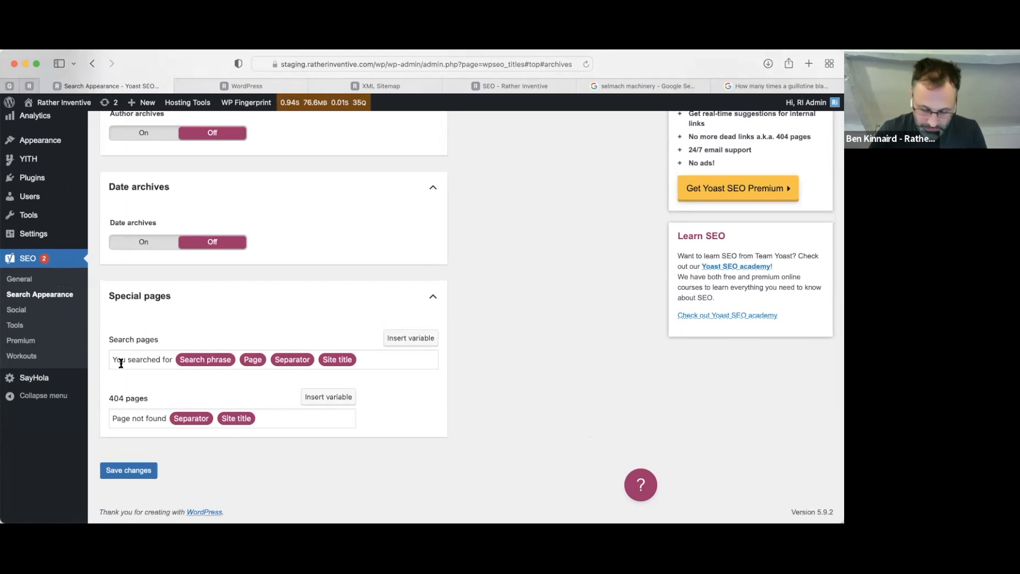
Open ecl-ips.com in a new tab and search the site for "netbotz"
key(super+t)
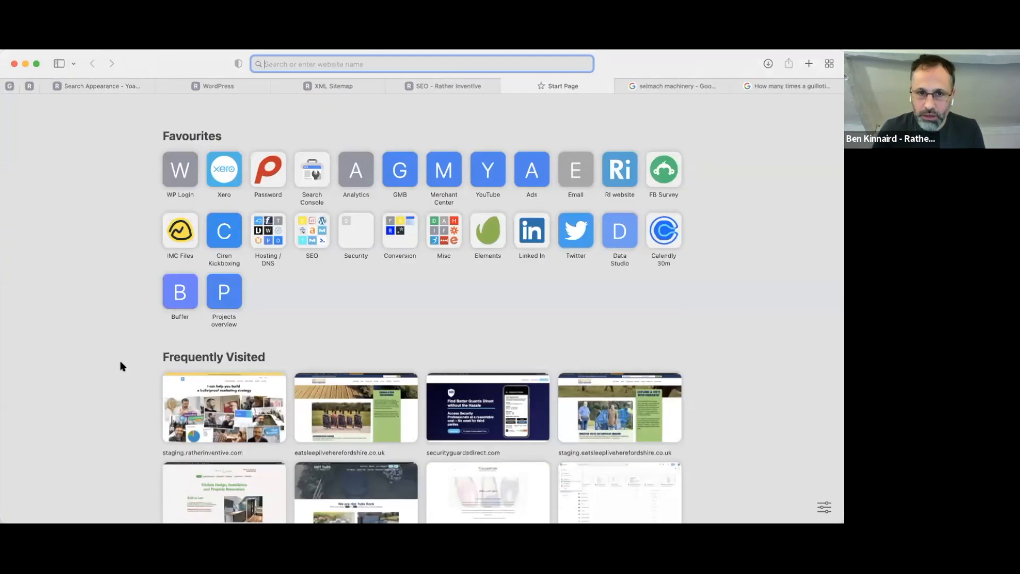
text(ecl-ips.com)
key(Return)
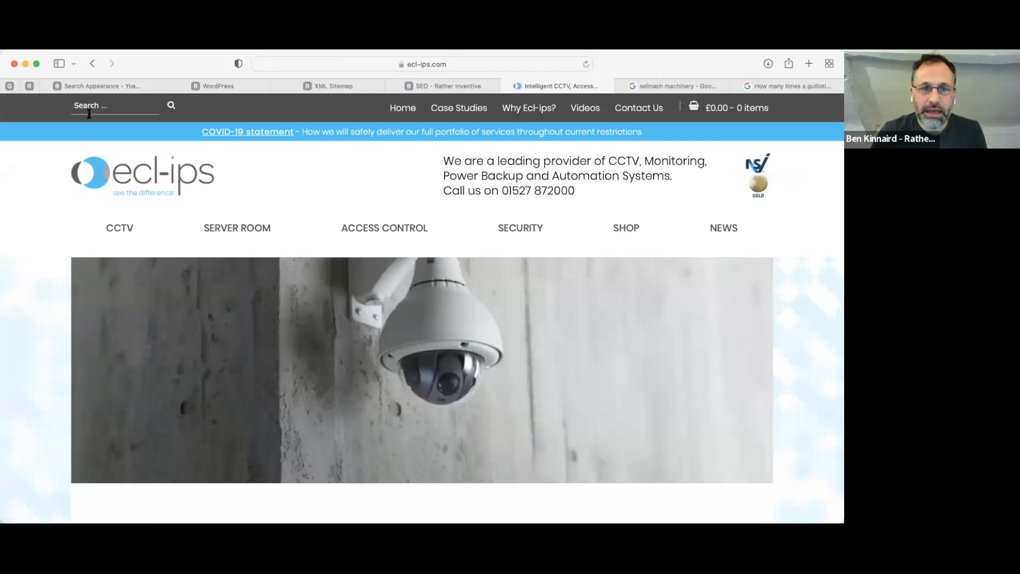
click(106, 105)
text(netbo)
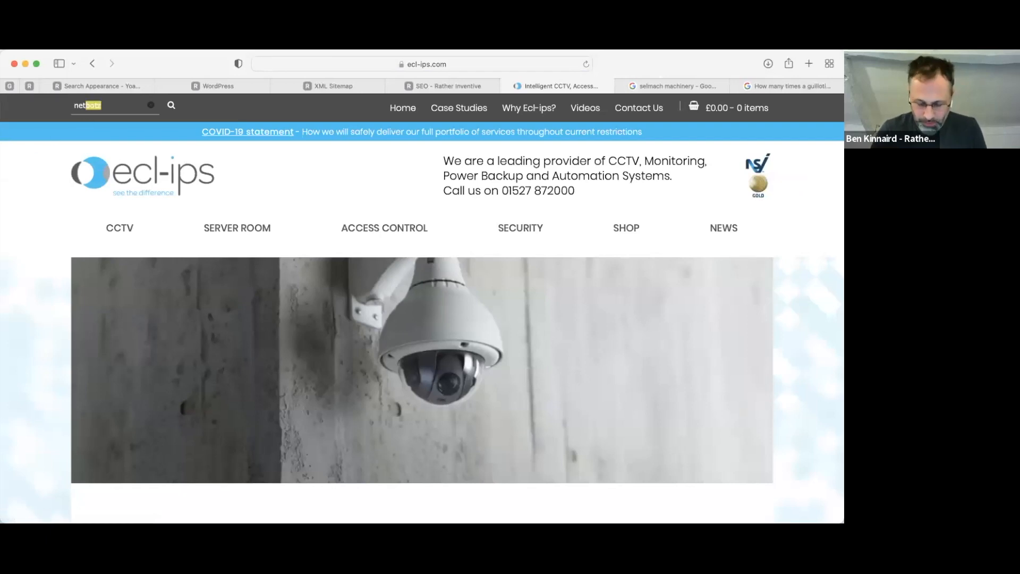
text(tz)
key(Return)
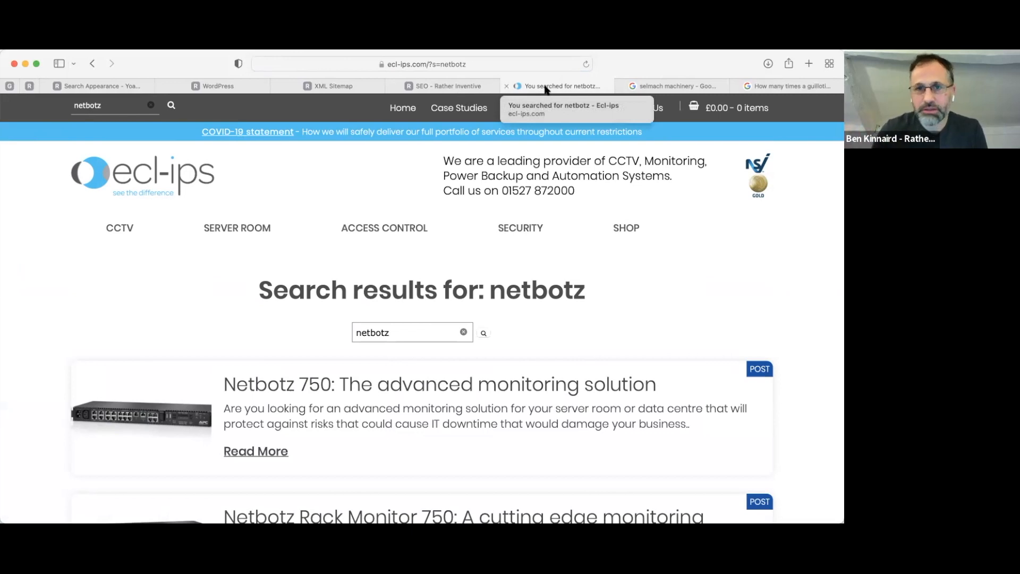
Compare the "You searched for" text in Yoast's Search pages title with the ecl-ips results page, and close that page
click(93, 86)
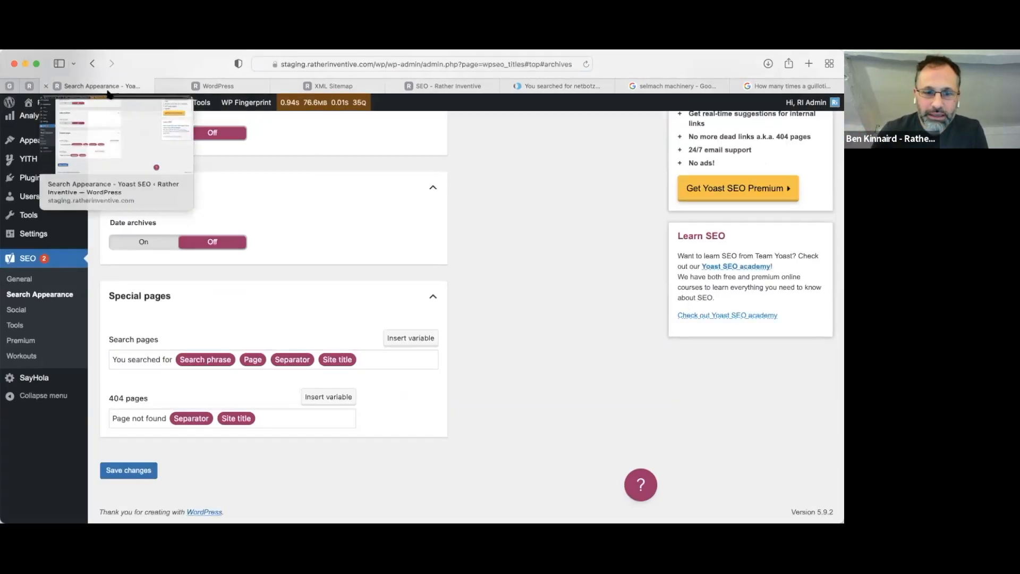
drag(112, 359, 173, 360)
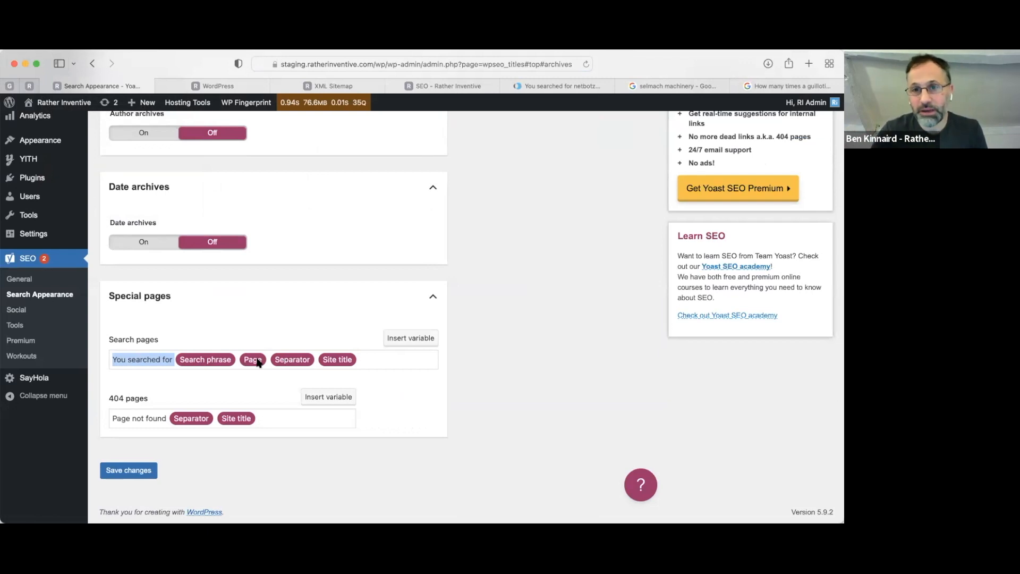
click(356, 360)
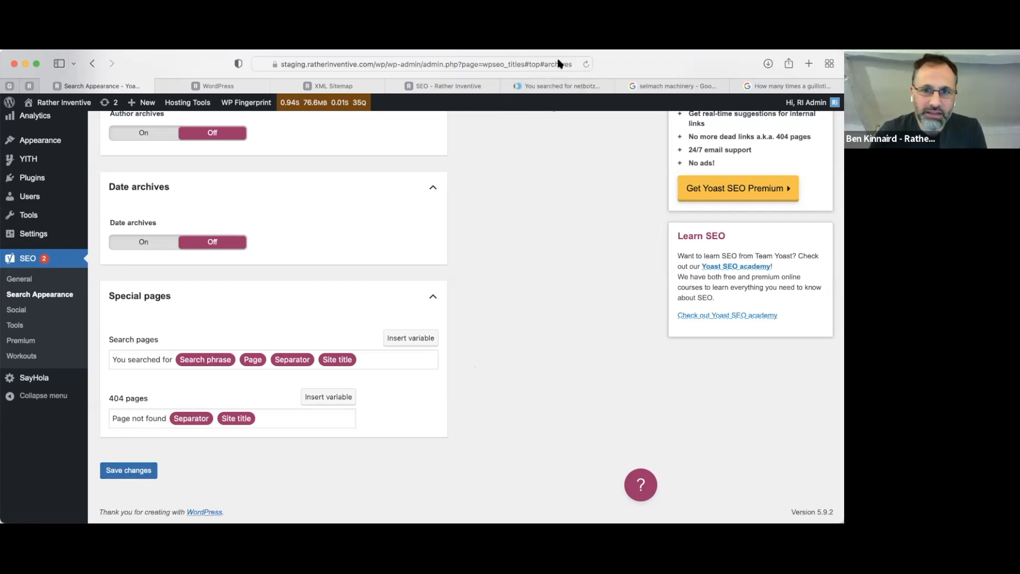
click(535, 86)
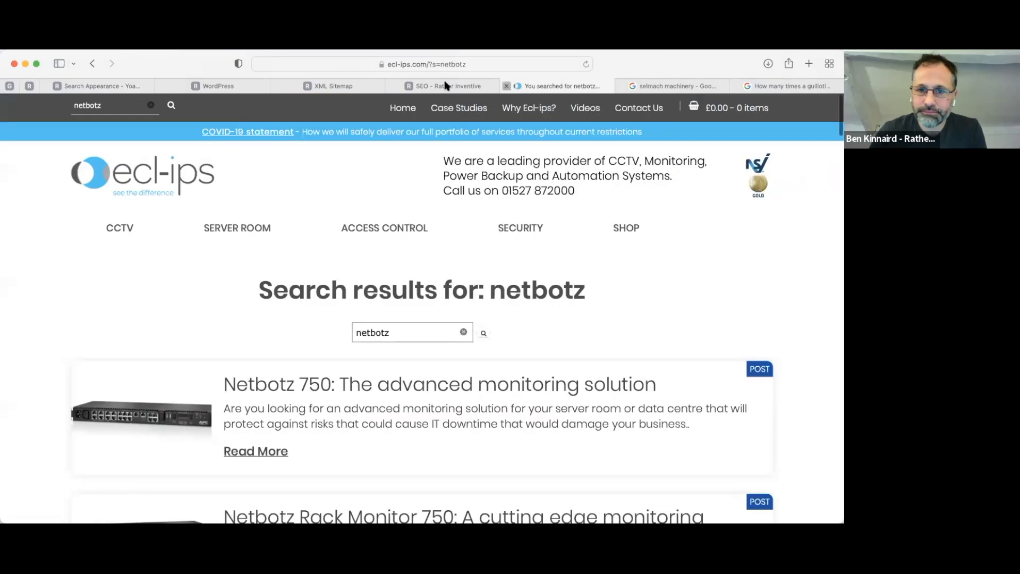
key(super+w)
Return to Yoast's Search Appearance and open the Breadcrumbs settings
click(90, 84)
scroll(342, 196, up, 3)
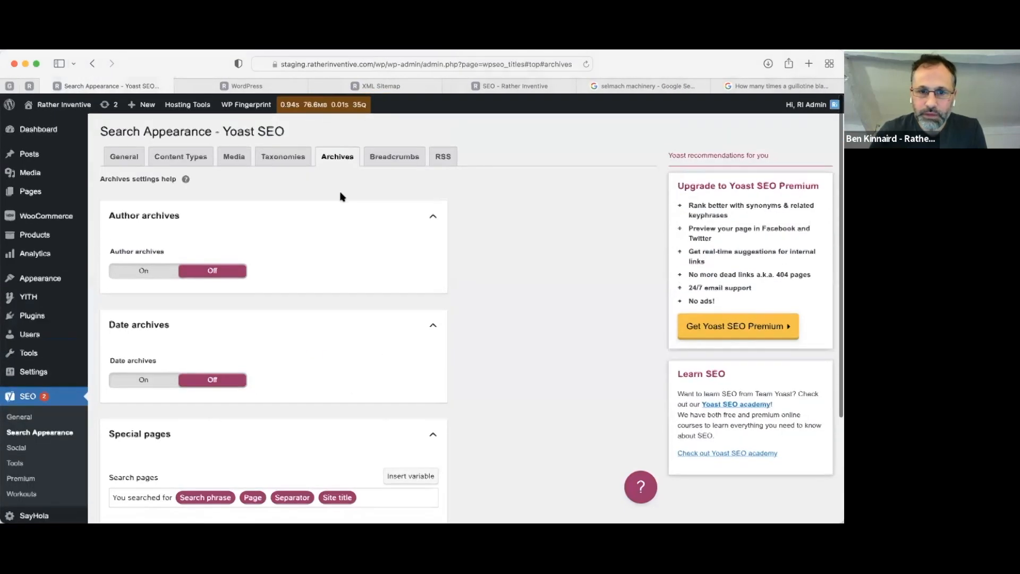
click(397, 155)
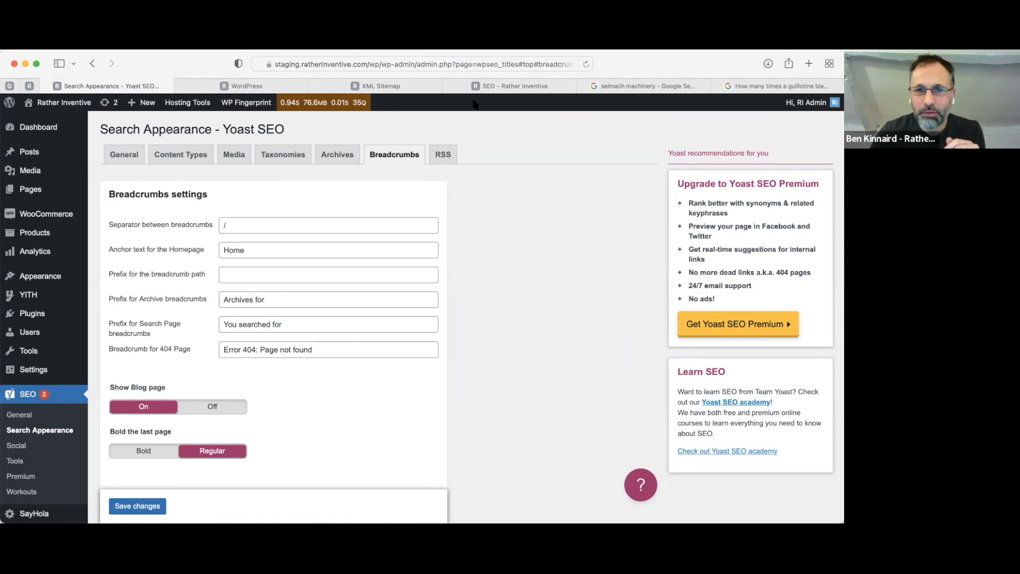
View the Email Marketing category from the site's Articles page and highlight its breadcrumb trail
click(460, 90)
click(696, 148)
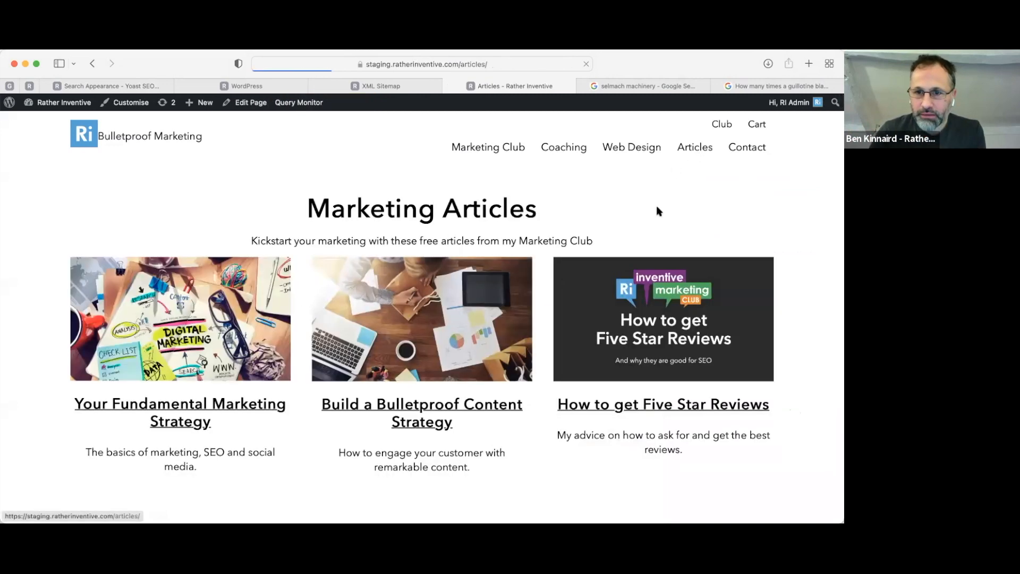
scroll(523, 298, down, 5)
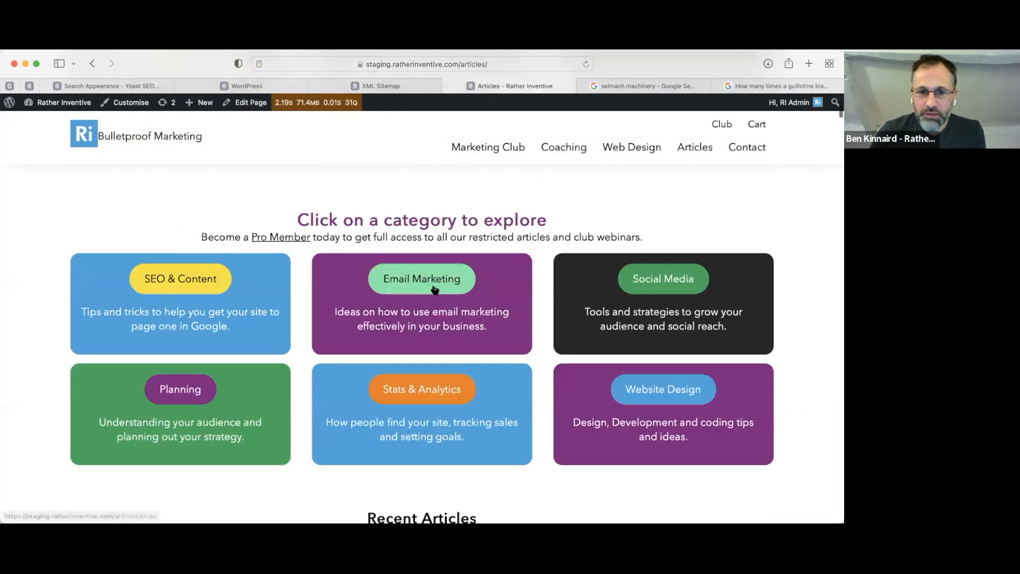
click(436, 281)
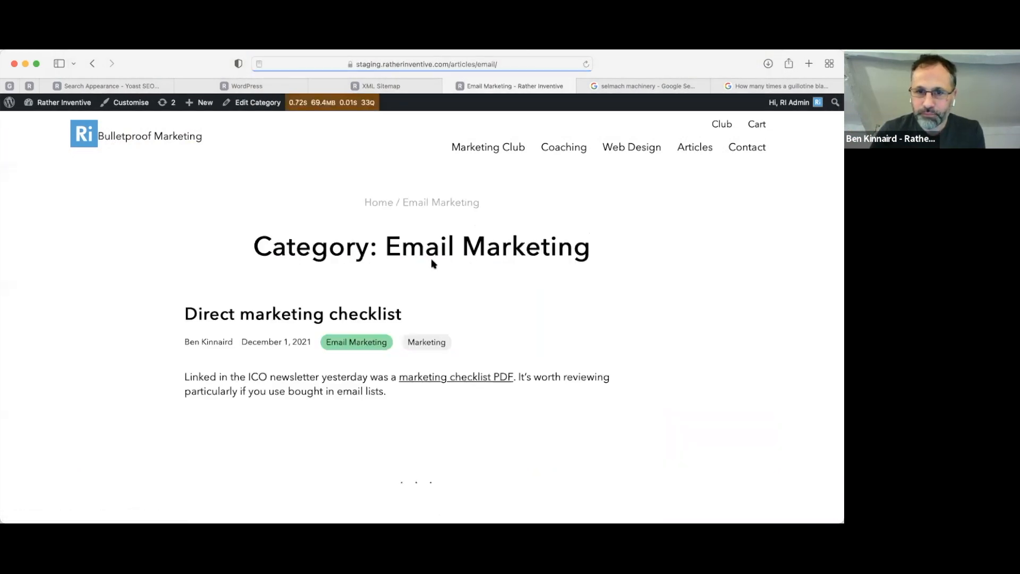
drag(360, 203, 507, 218)
click(508, 219)
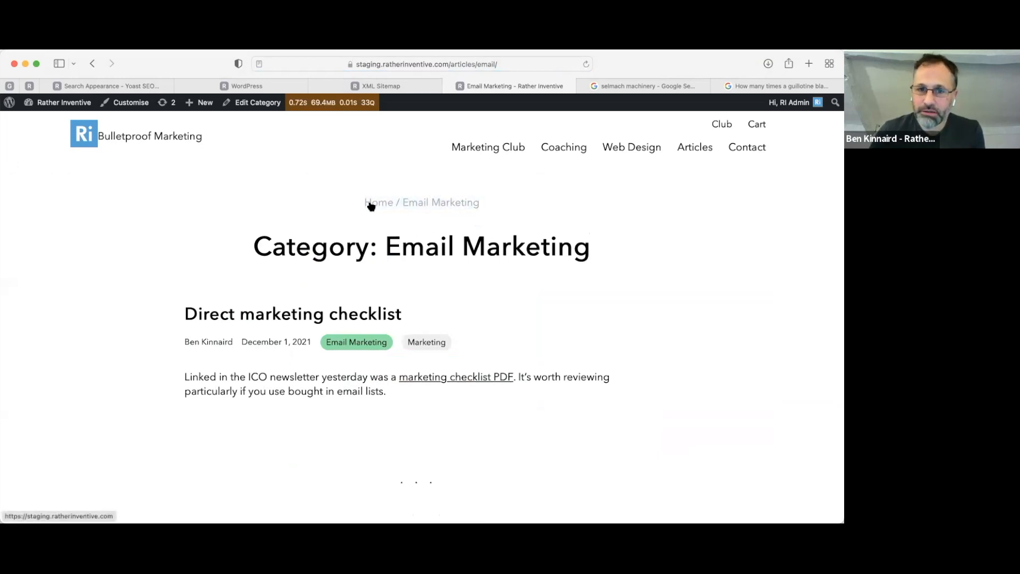
drag(403, 203, 469, 203)
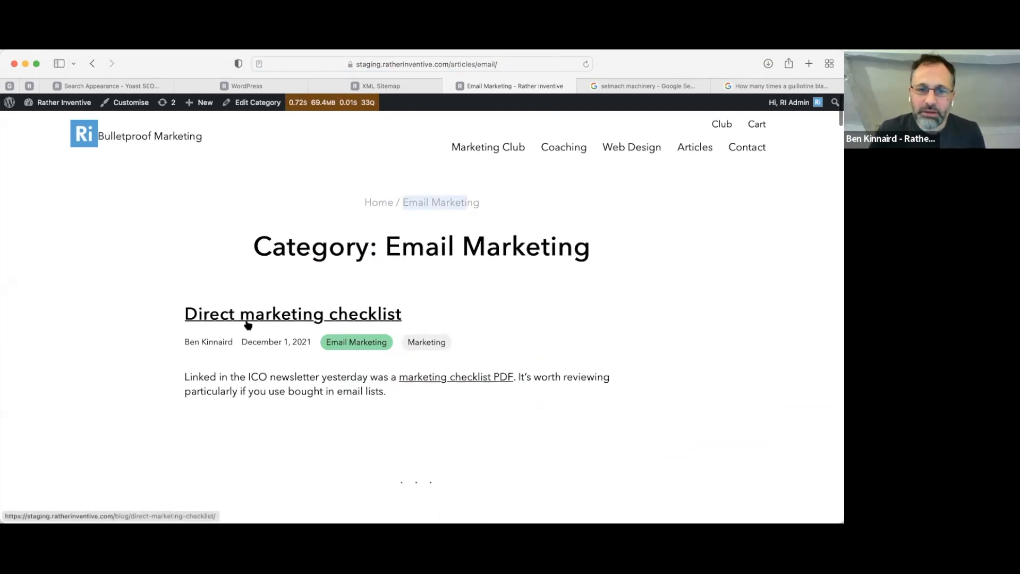
Open the article "IMC2: Using email marketing effectively" from the category and highlight the article title in its breadcrumb trail
scroll(288, 345, down, 10)
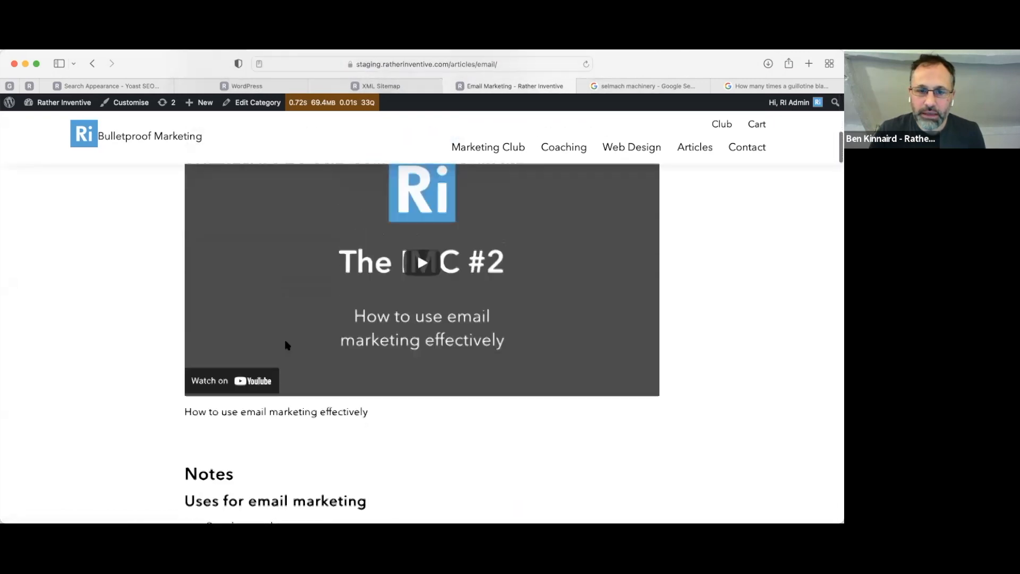
scroll(286, 345, up, 4)
click(282, 280)
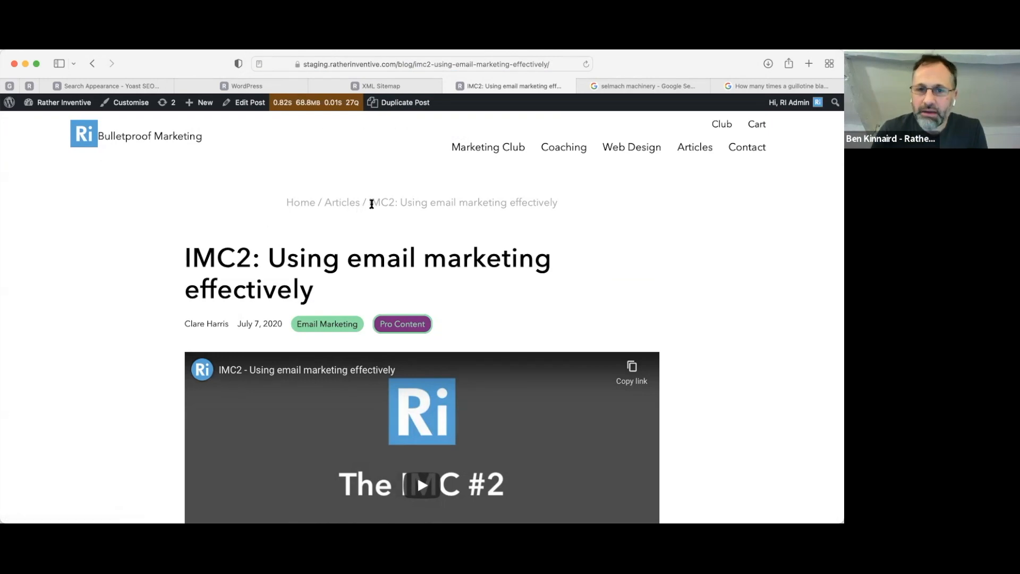
drag(563, 207, 381, 205)
click(437, 264)
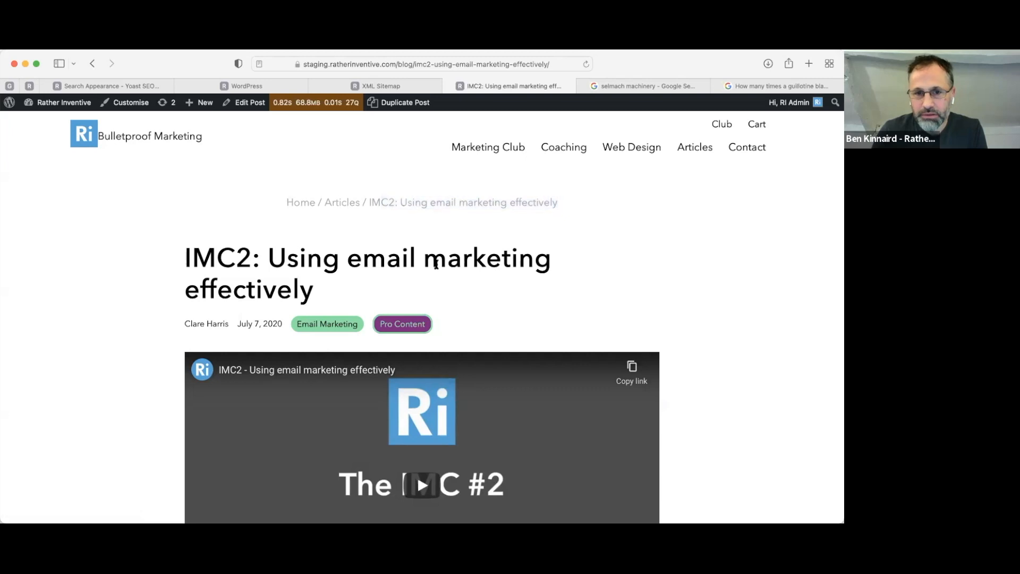
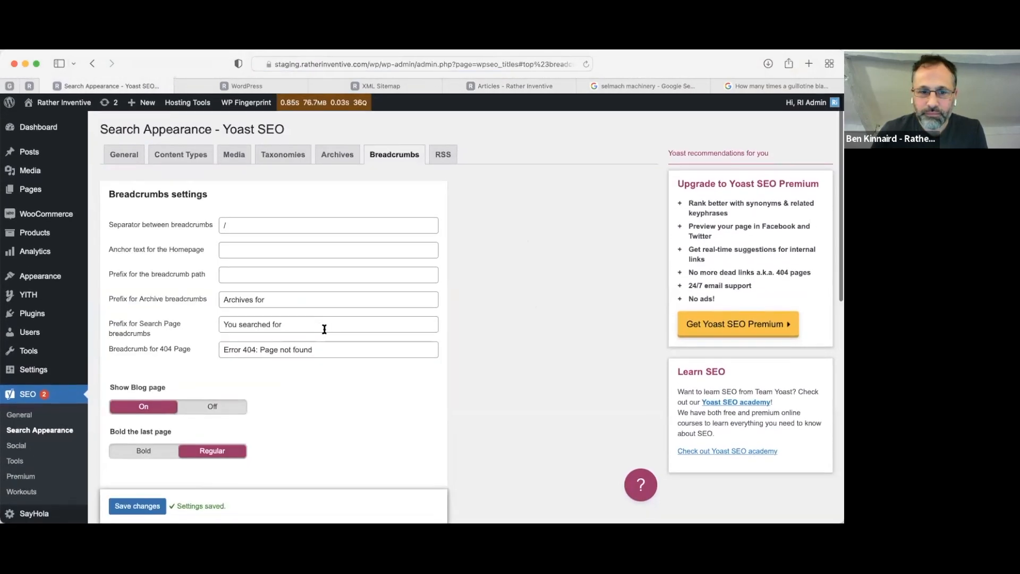
Review the Breadcrumbs settings for the taxonomy shown per content type and the content type archive shown per taxonomy
scroll(329, 324, down, 5)
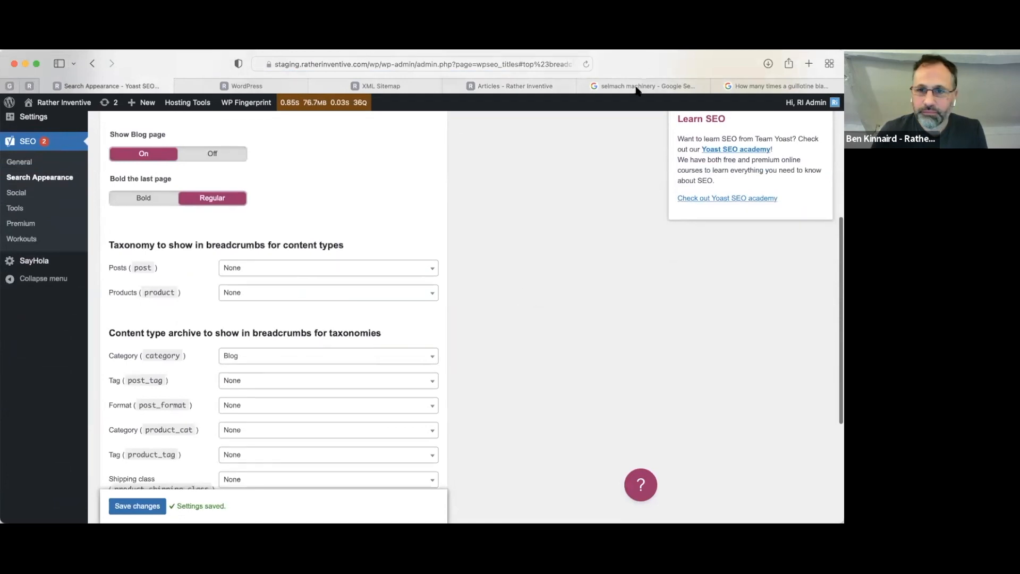
View the Social Media category from the Articles page, and return to the Breadcrumbs section for taxonomies shown per content type
click(510, 86)
click(661, 296)
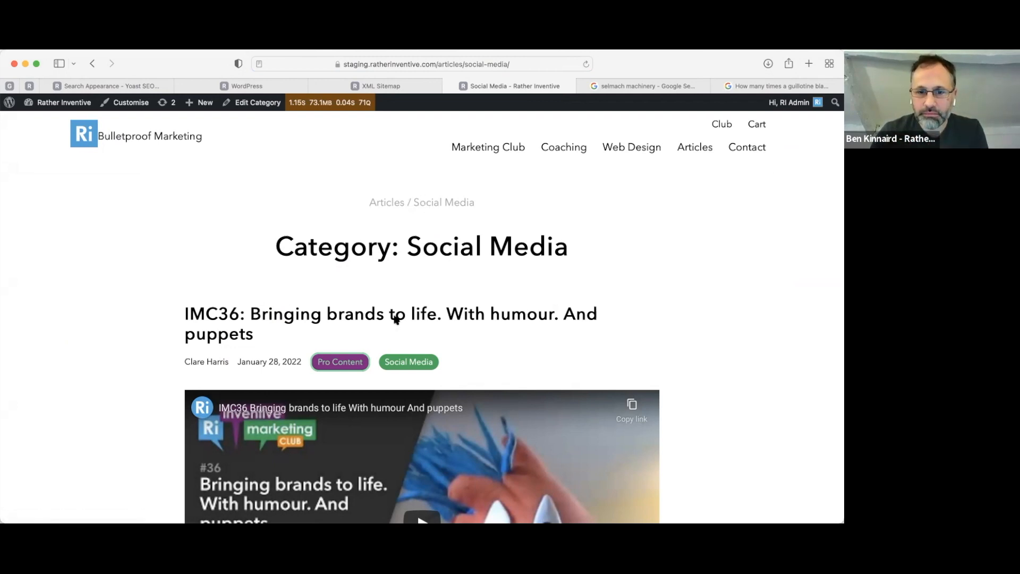
click(83, 85)
scroll(327, 475, down, 1)
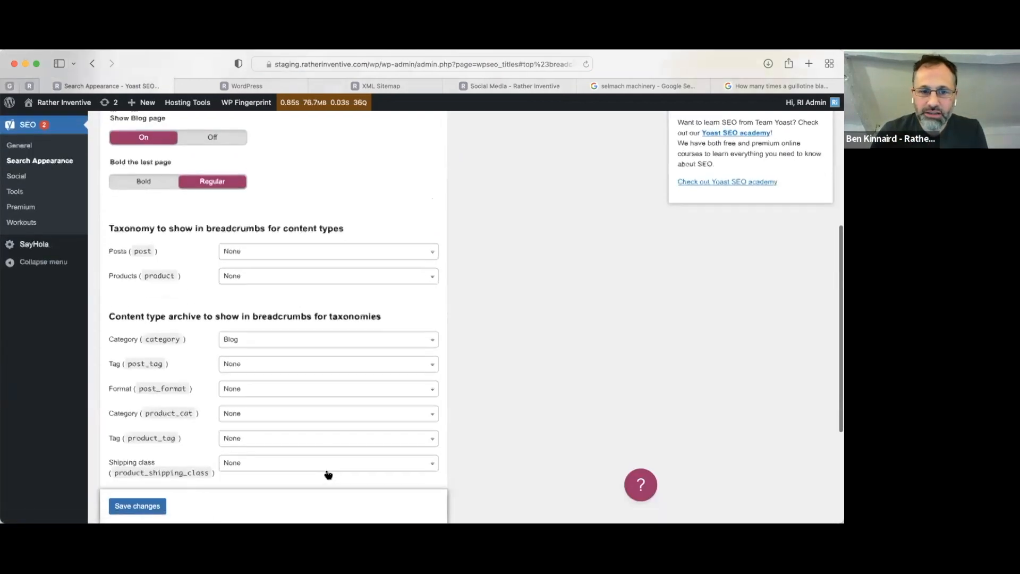
drag(136, 221, 303, 221)
click(336, 218)
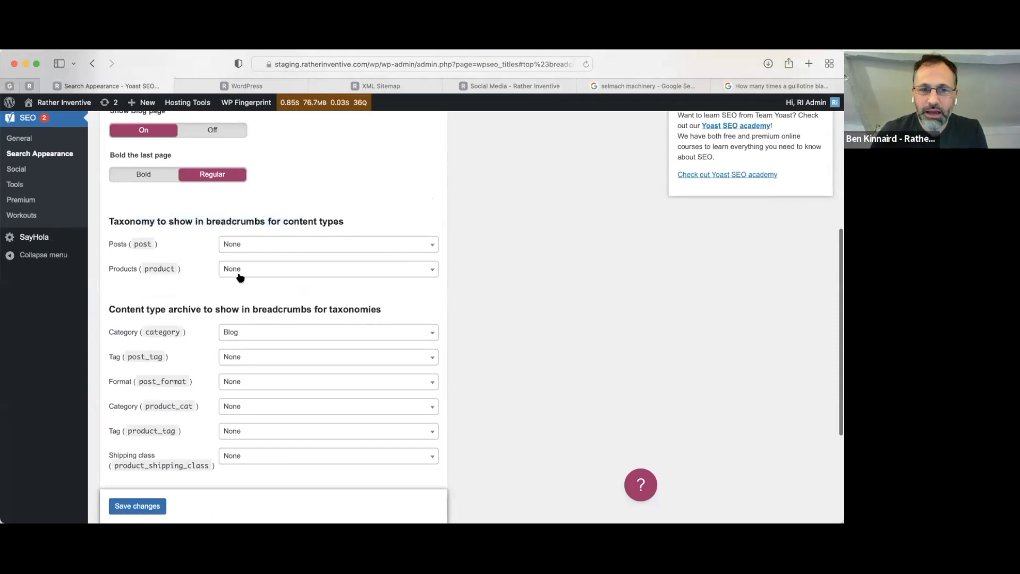
Set the breadcrumb taxonomy for Posts to Category and save the changes
click(265, 243)
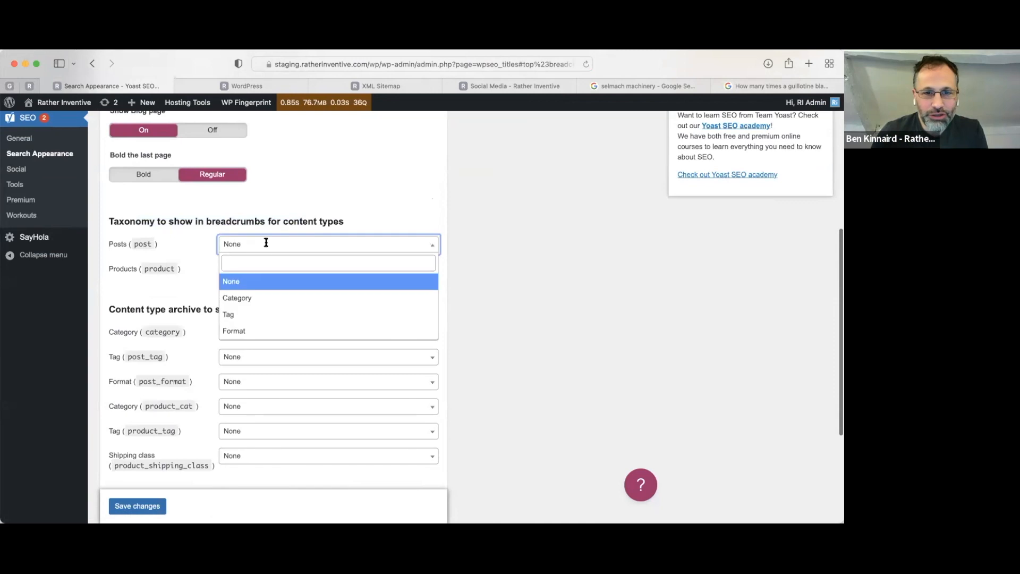
click(238, 298)
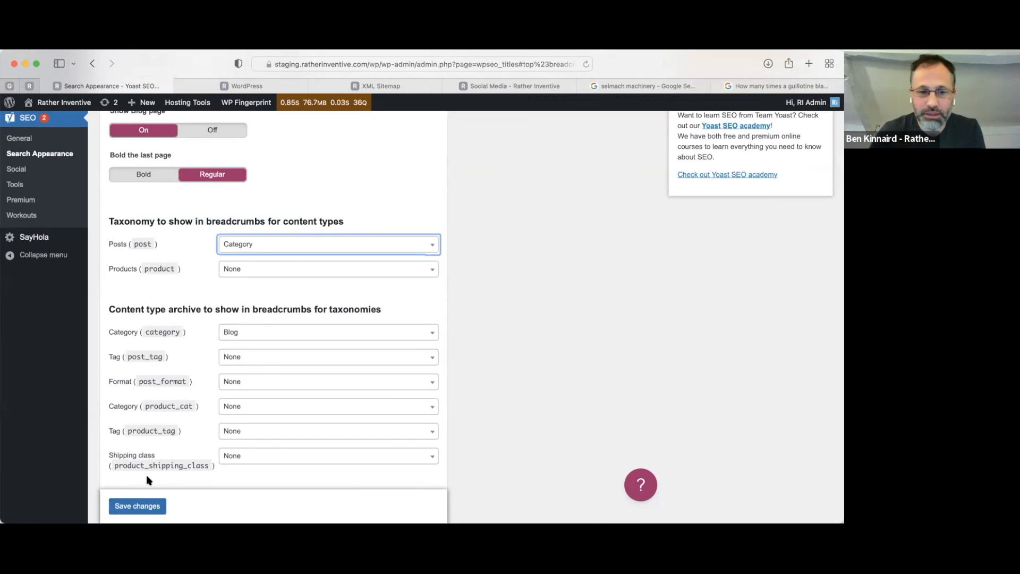
click(142, 500)
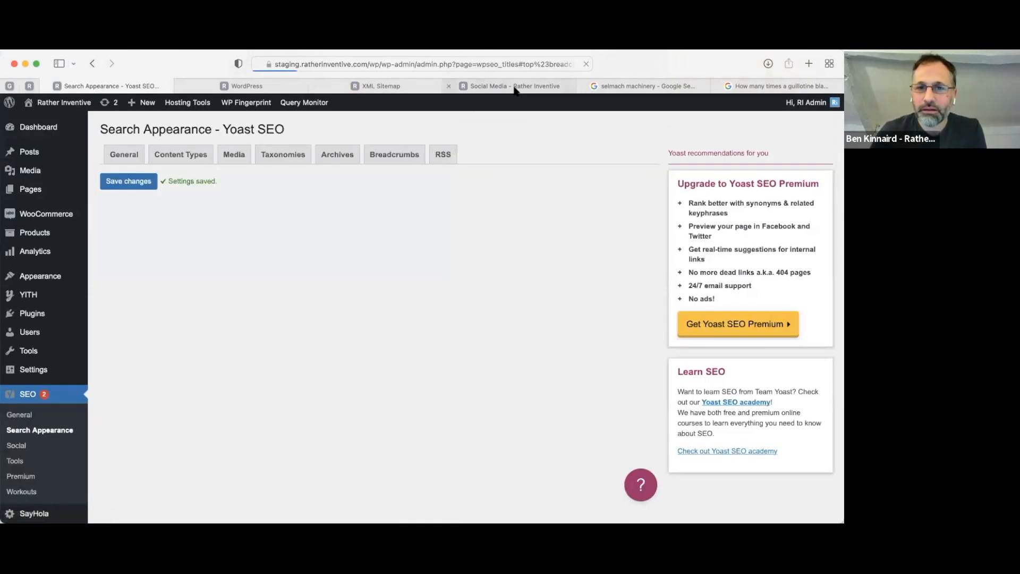
Open the article "IMC36: Bringing brands to life. With humour. And puppets" from the Social Media category and highlight the title in its breadcrumb trail
mouse_move(518, 89)
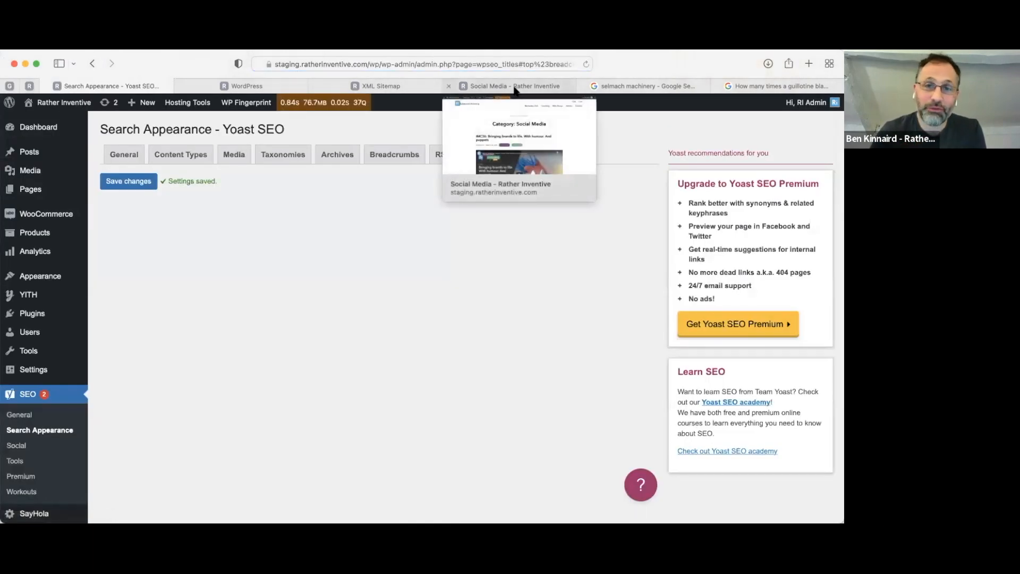
click(524, 86)
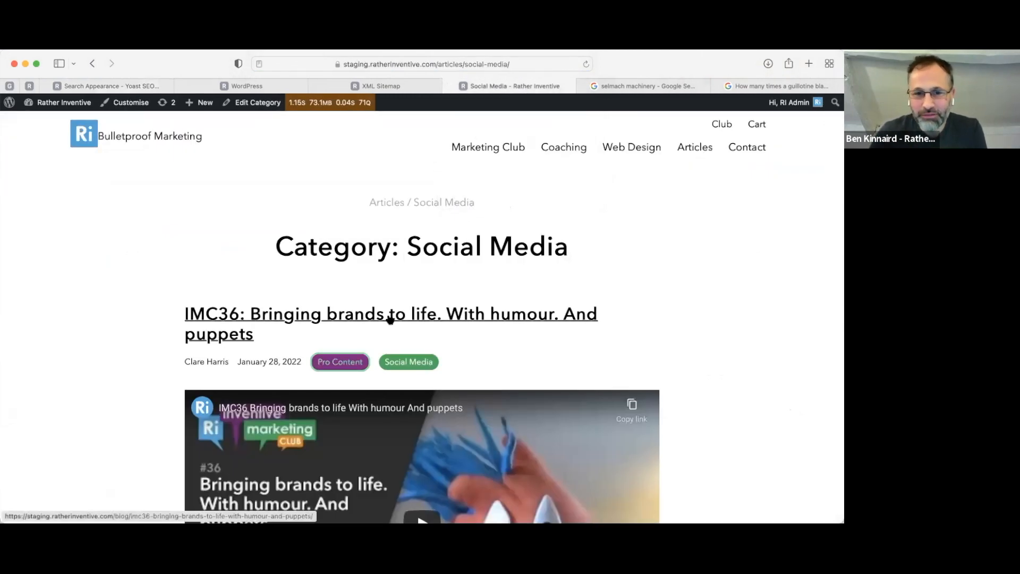
click(347, 317)
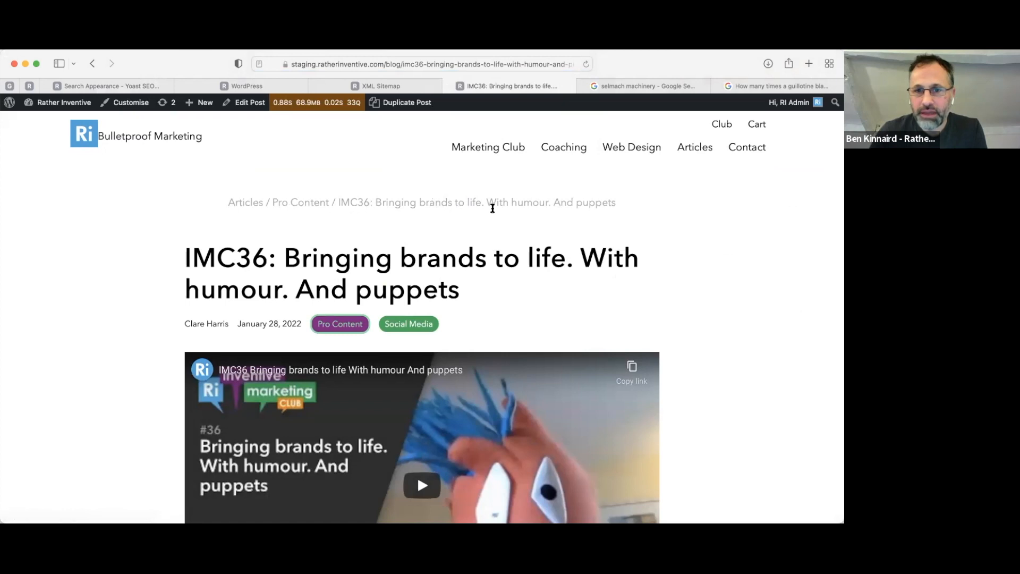
drag(637, 203, 343, 203)
click(510, 274)
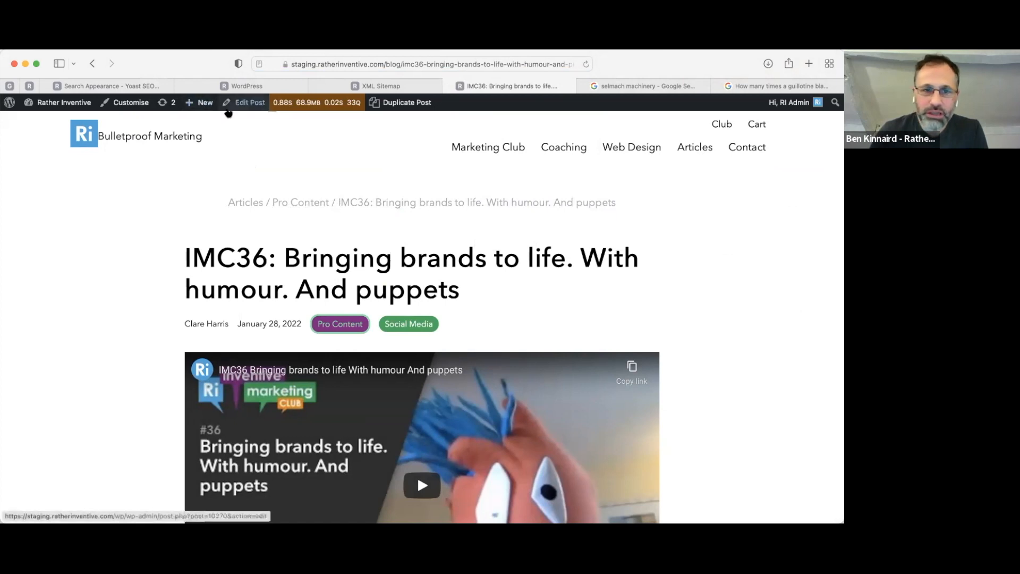
Open the IMC36 article for editing and show the category and primary category options in its post settings
click(246, 104)
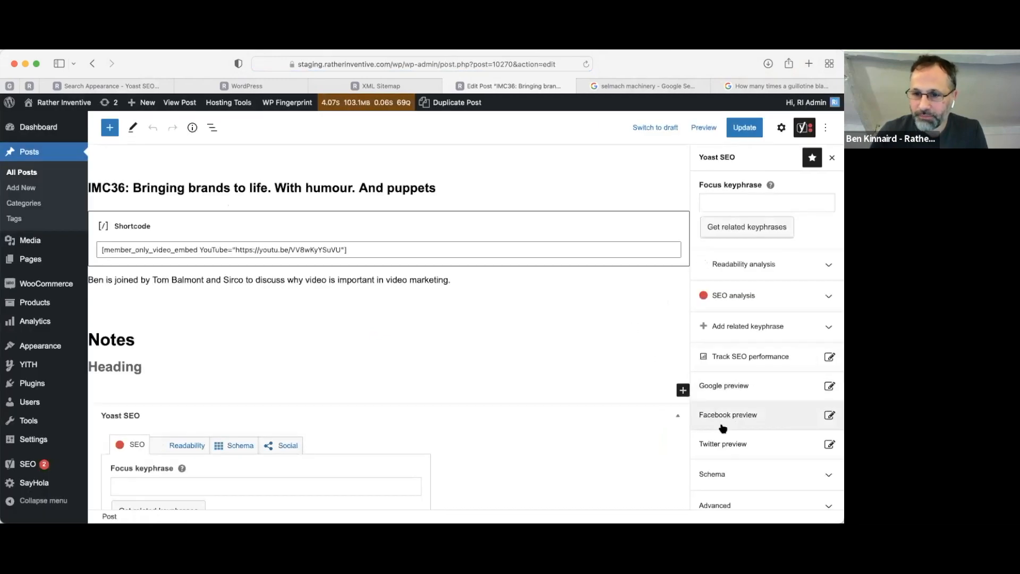
click(782, 129)
scroll(780, 340, down, 5)
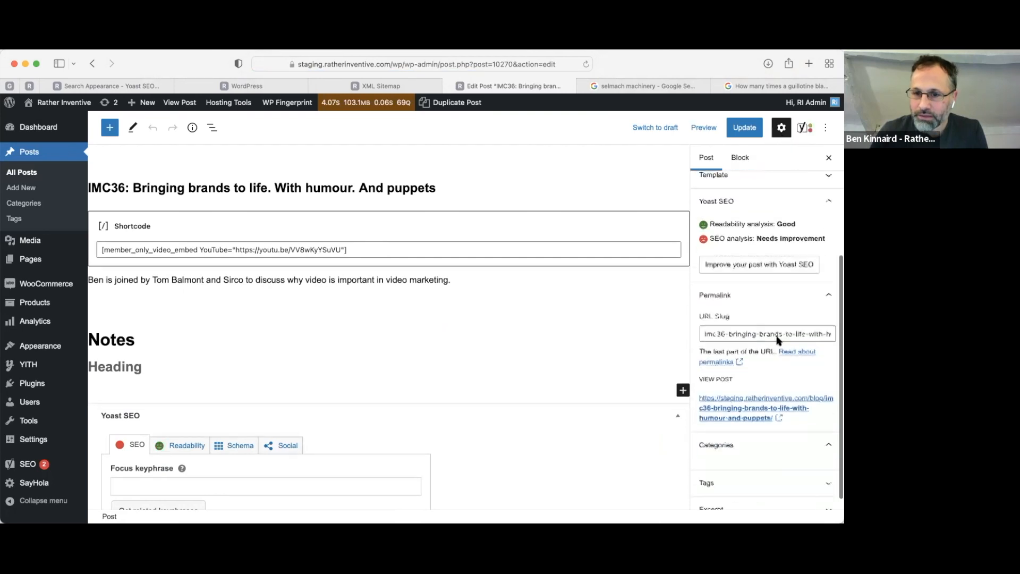
scroll(775, 351, up, 1)
click(827, 457)
scroll(797, 430, down, 1)
click(790, 439)
scroll(792, 411, down, 2)
scroll(791, 413, up, 2)
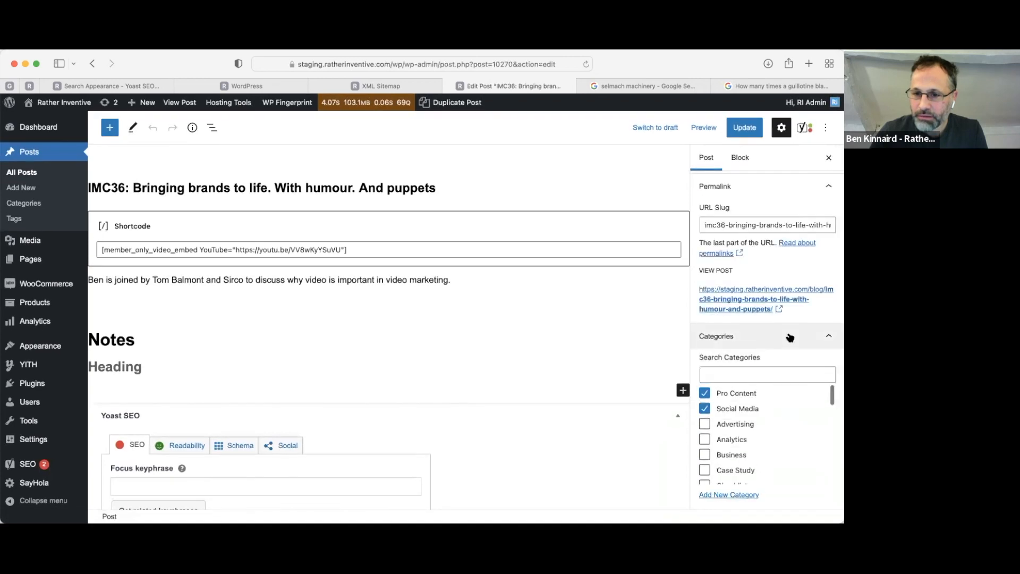
scroll(789, 334, down, 3)
scroll(785, 303, down, 1)
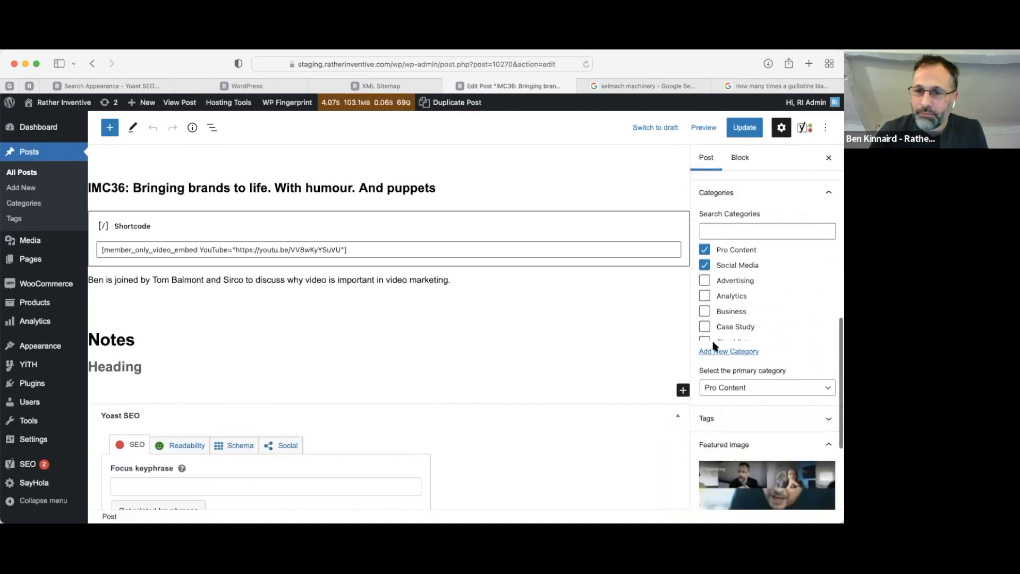
Set the post's primary category to Social Media and update the post
click(783, 392)
click(757, 398)
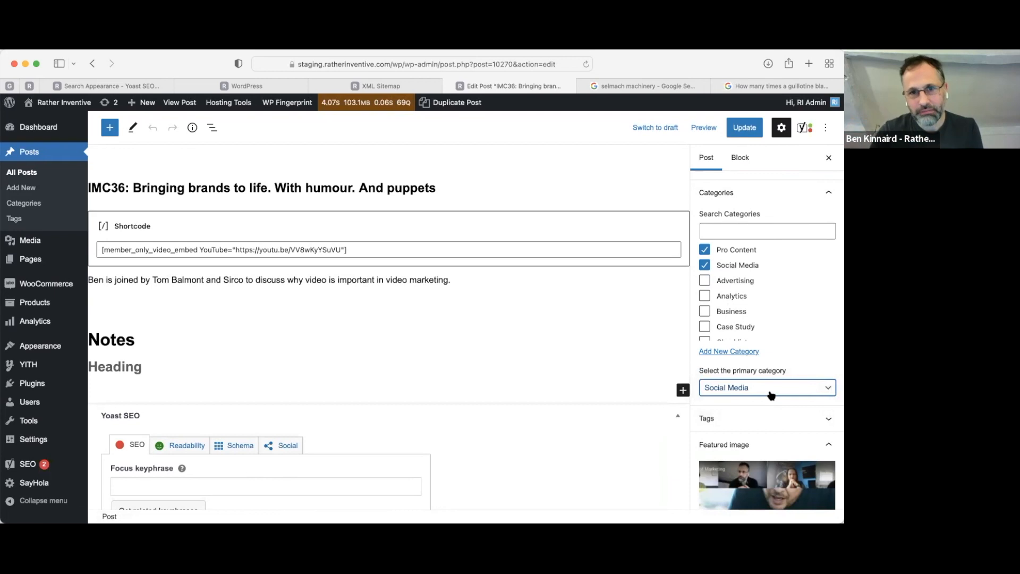
click(744, 133)
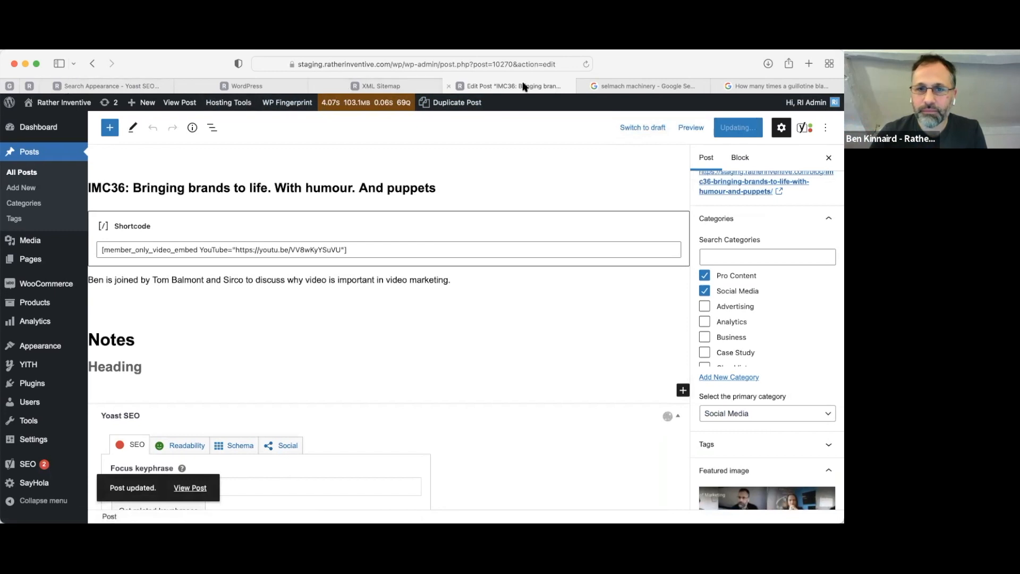
View the updated post on the site and follow its breadcrumbs to the Social Media category and up to Articles
click(174, 108)
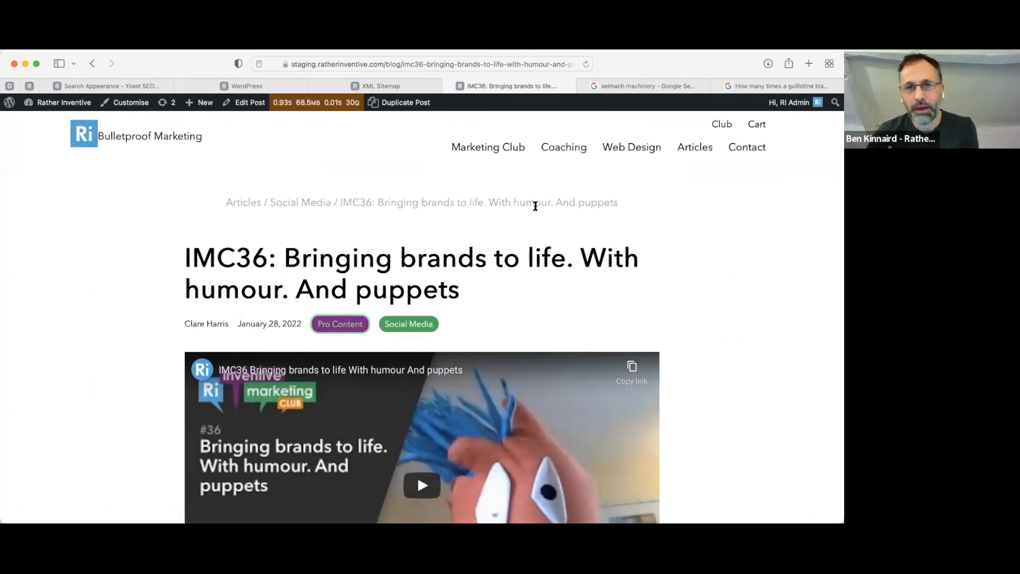
click(317, 205)
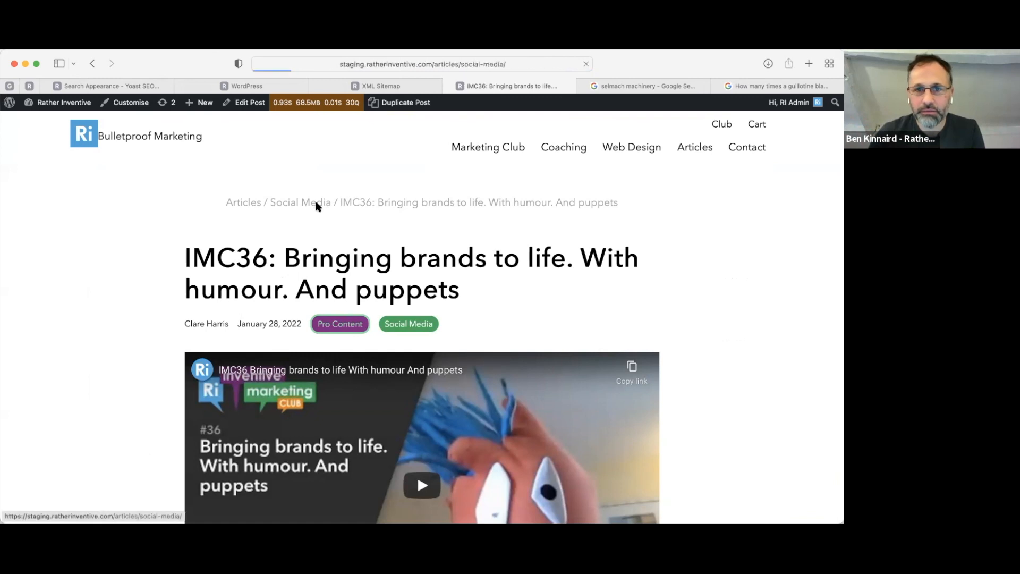
click(377, 203)
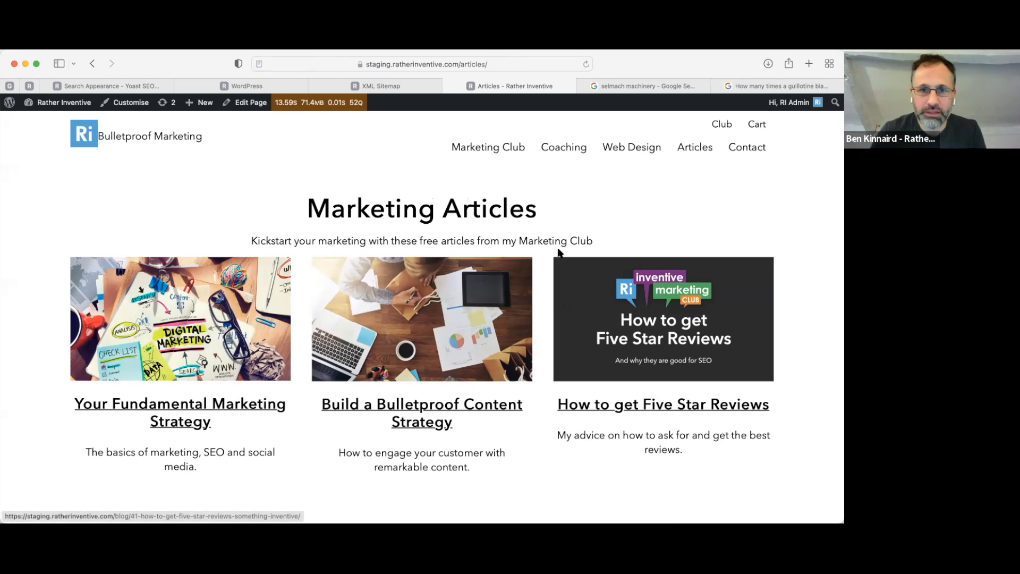
Return to Yoast's Breadcrumbs settings and review them down to the option enabling breadcrumbs for the theme
click(78, 85)
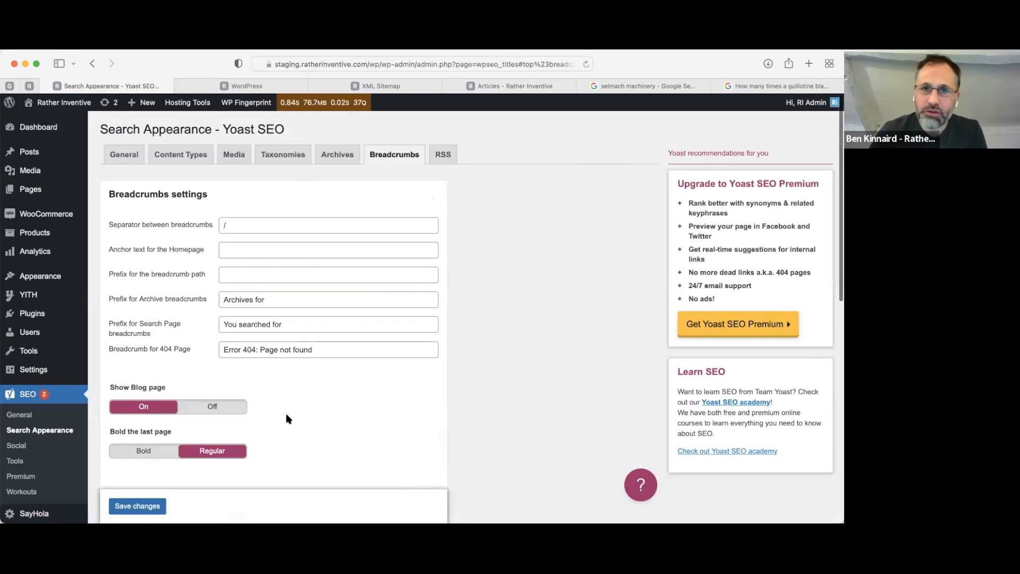
scroll(290, 418, down, 2)
scroll(290, 419, down, 10)
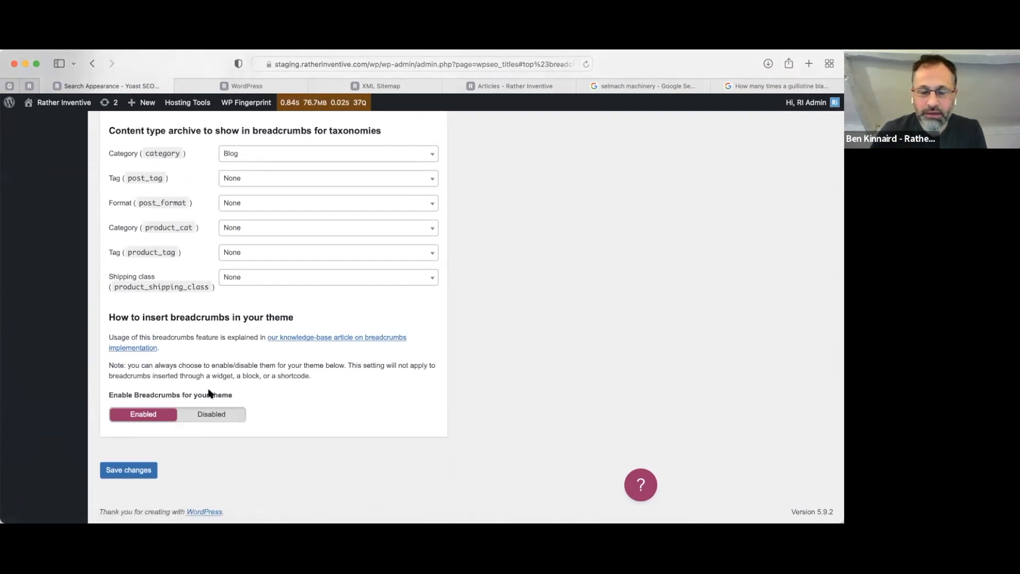
scroll(223, 385, up, 10)
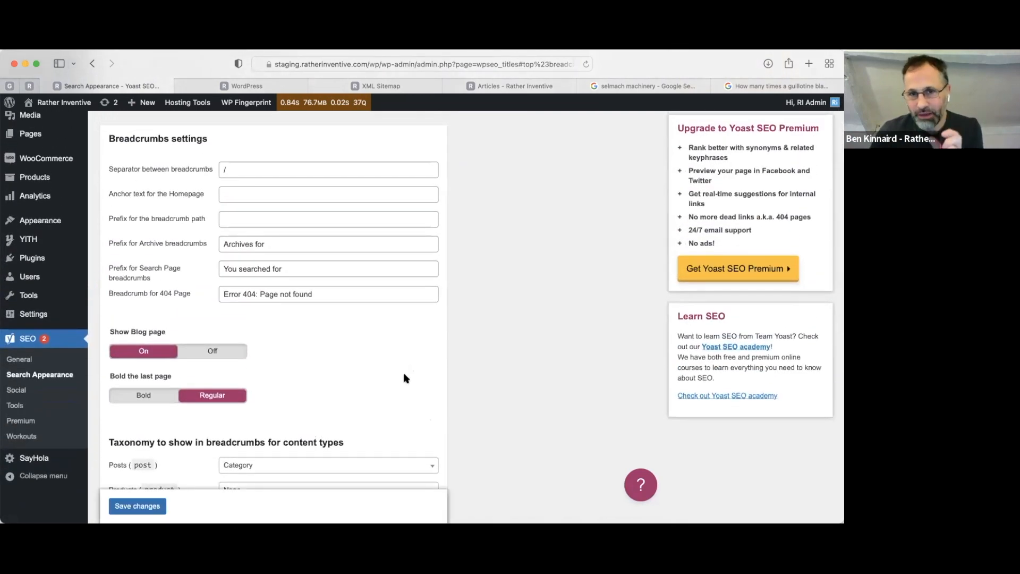
scroll(521, 380, up, 2)
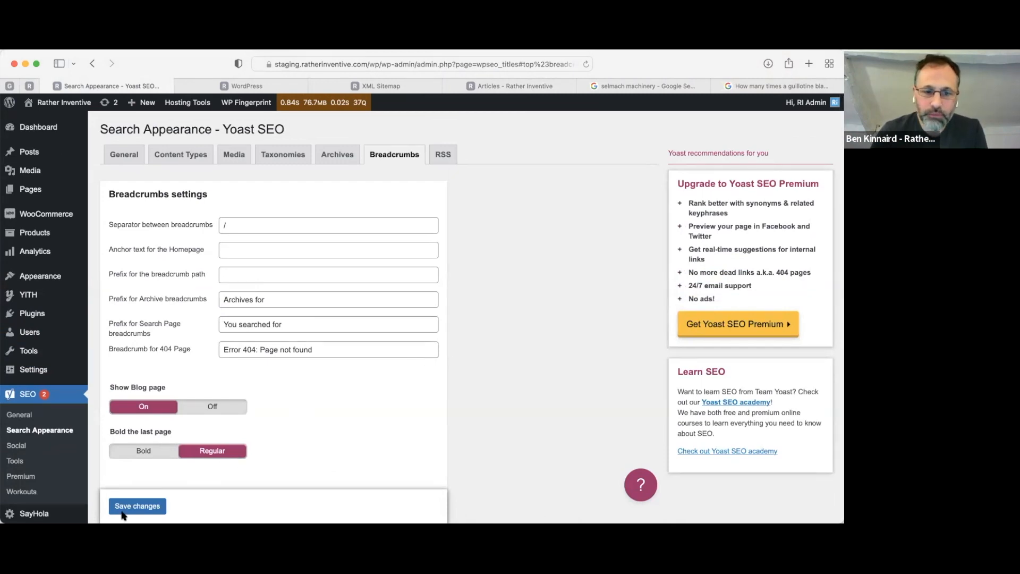
Open the RSS feed settings in Search Appearance and review the feed content fields and available variables
click(447, 157)
key(super+Tab)
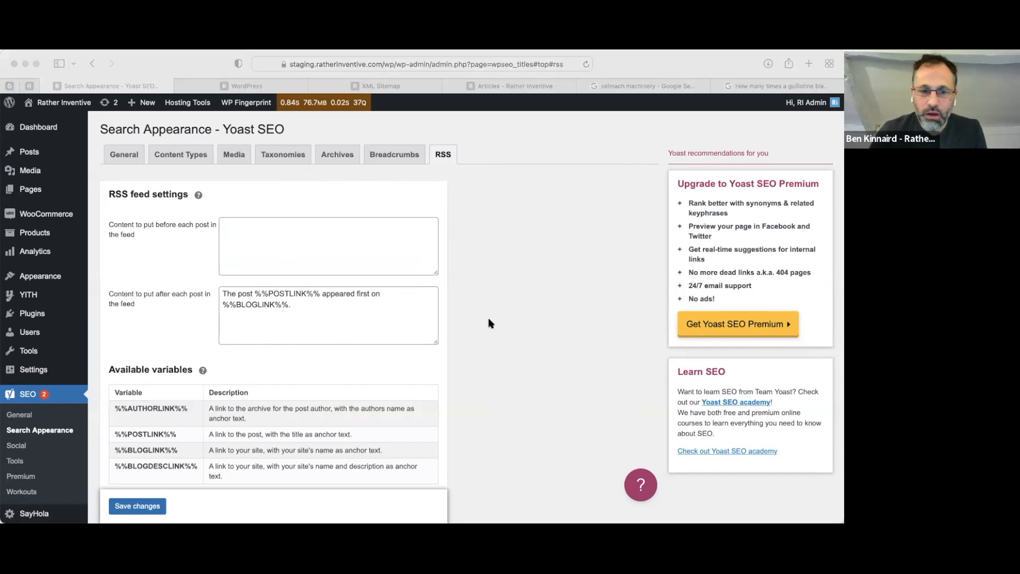
click(658, 65)
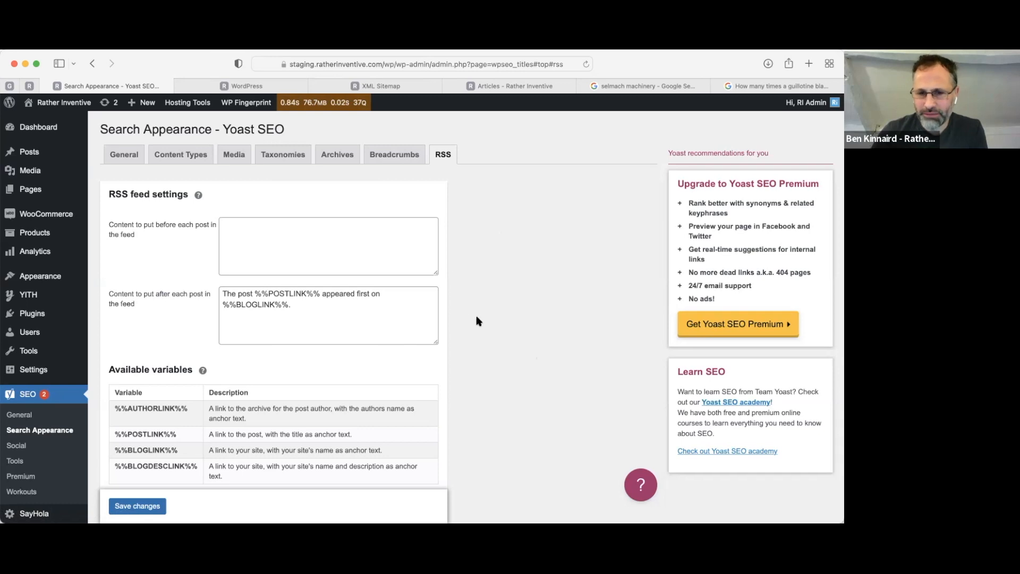
scroll(480, 321, down, 2)
scroll(488, 321, up, 2)
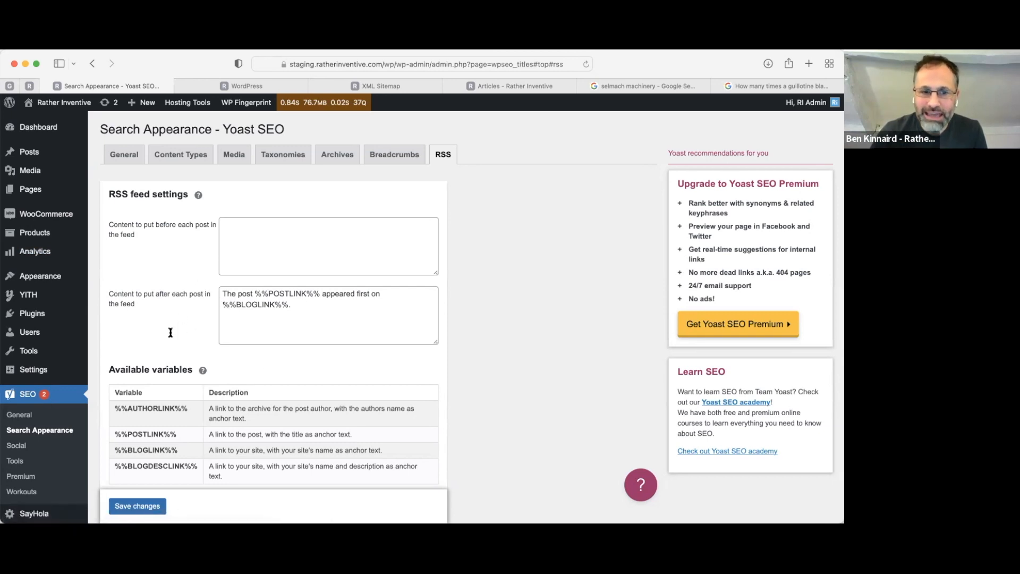
Highlight the text and the %%BLOGLINK%% variable placed after each post in the feed, and save the RSS settings
click(246, 248)
scroll(252, 253, down, 2)
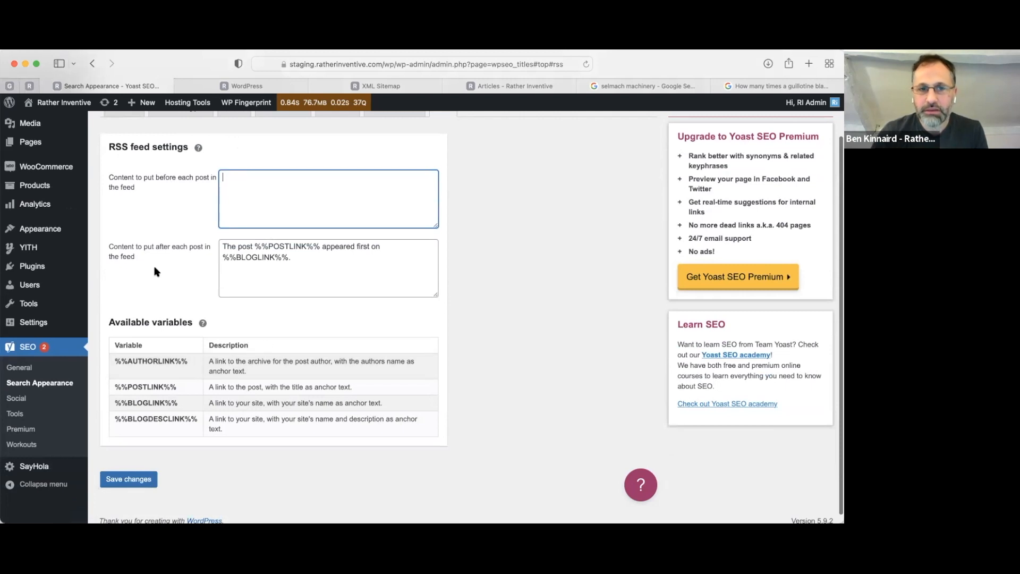
drag(224, 246, 387, 245)
drag(306, 258, 211, 266)
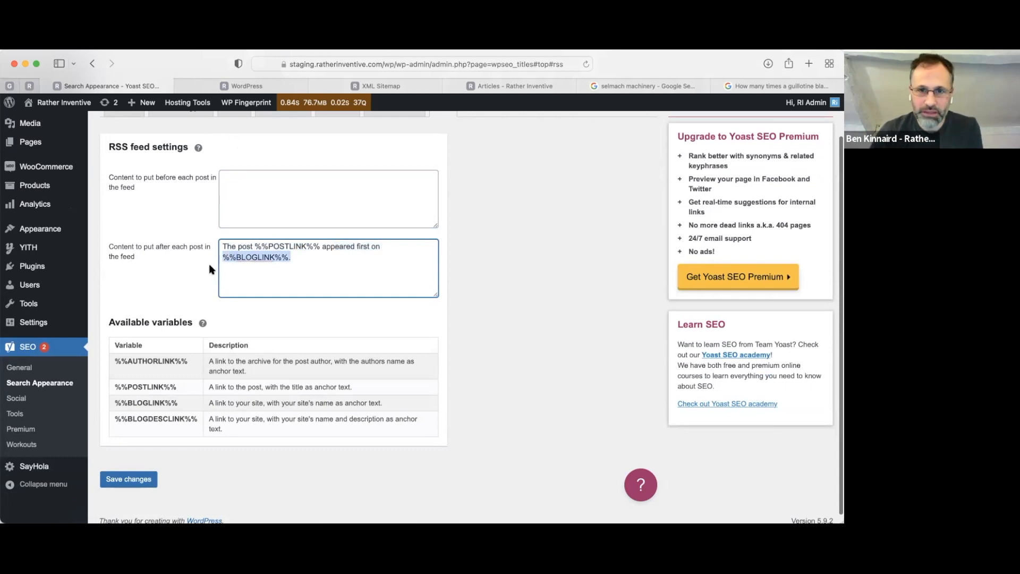
click(323, 264)
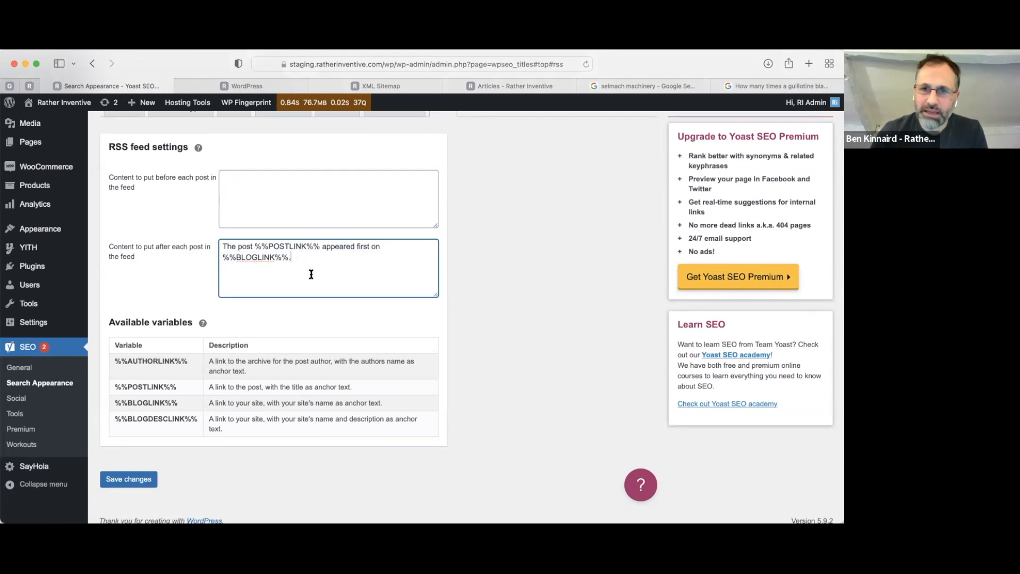
scroll(283, 279, up, 2)
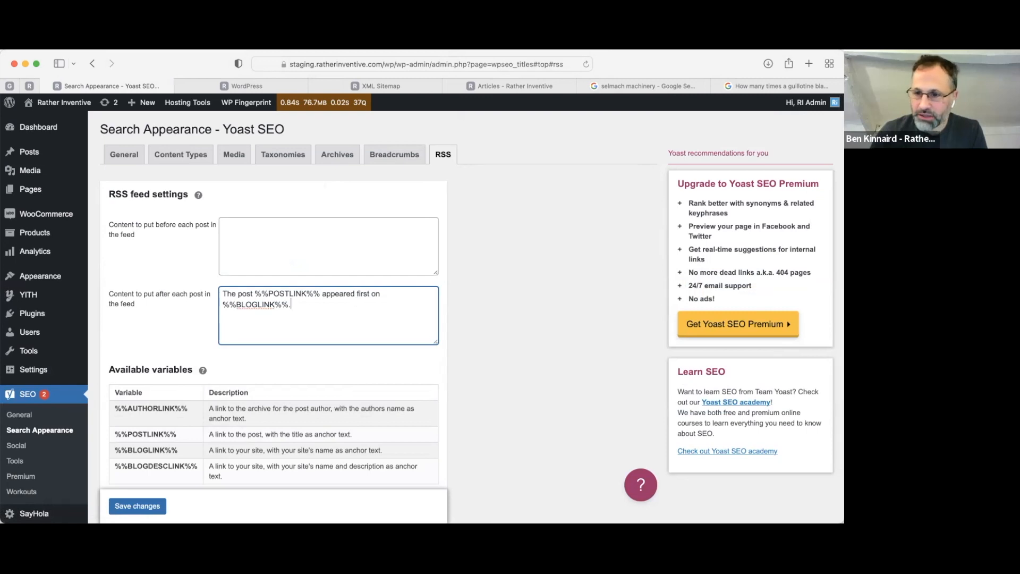
click(113, 505)
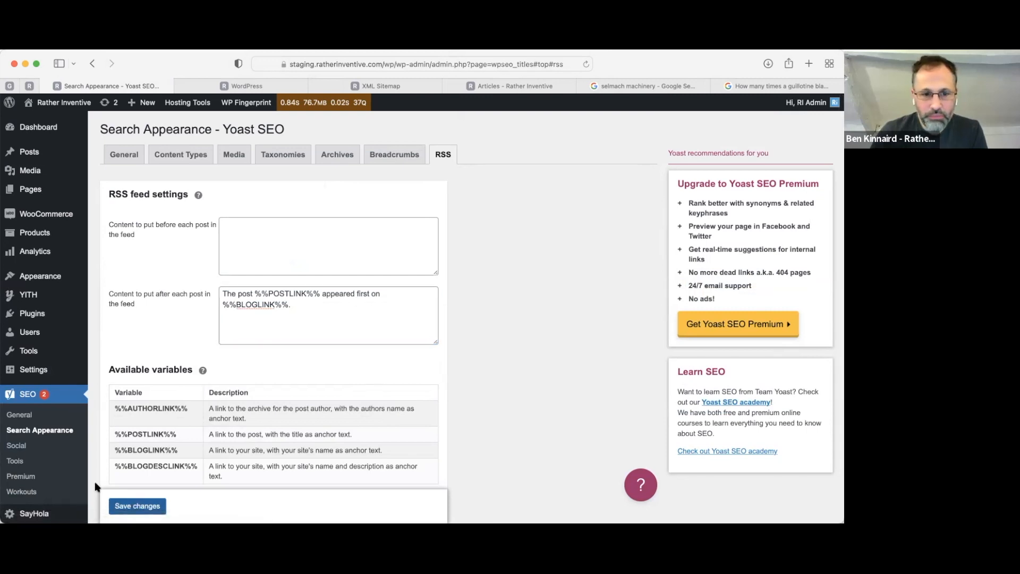
Open Yoast's Social settings and look at the social profile links in Google's business panel for Selmach Machinery
click(13, 448)
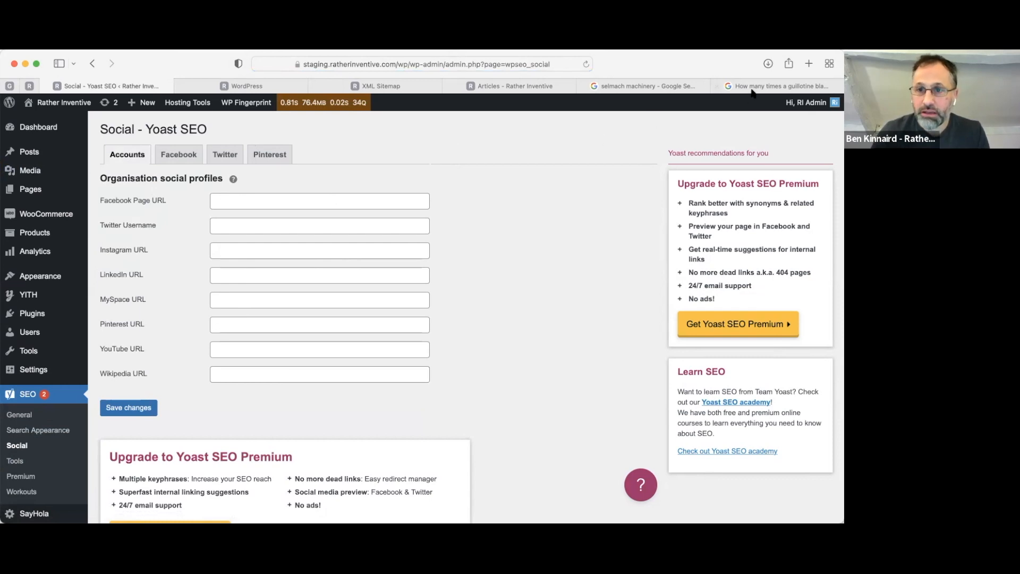
click(675, 87)
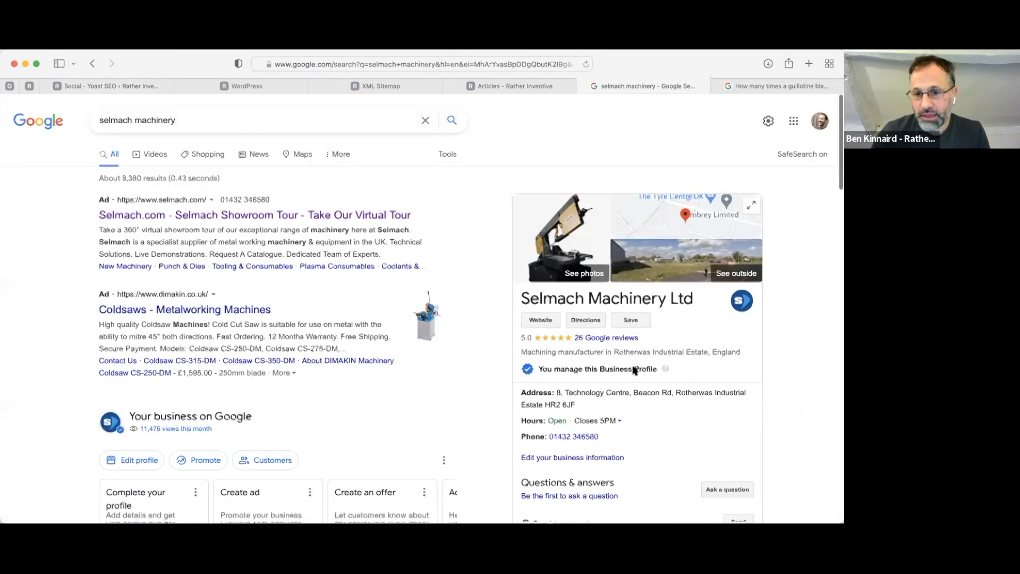
scroll(635, 367, down, 15)
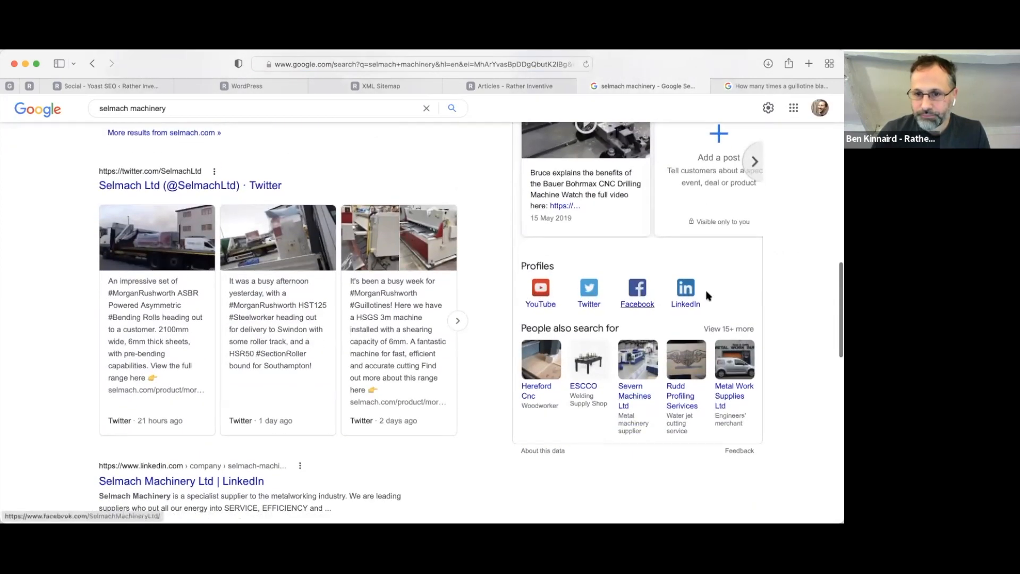
click(130, 86)
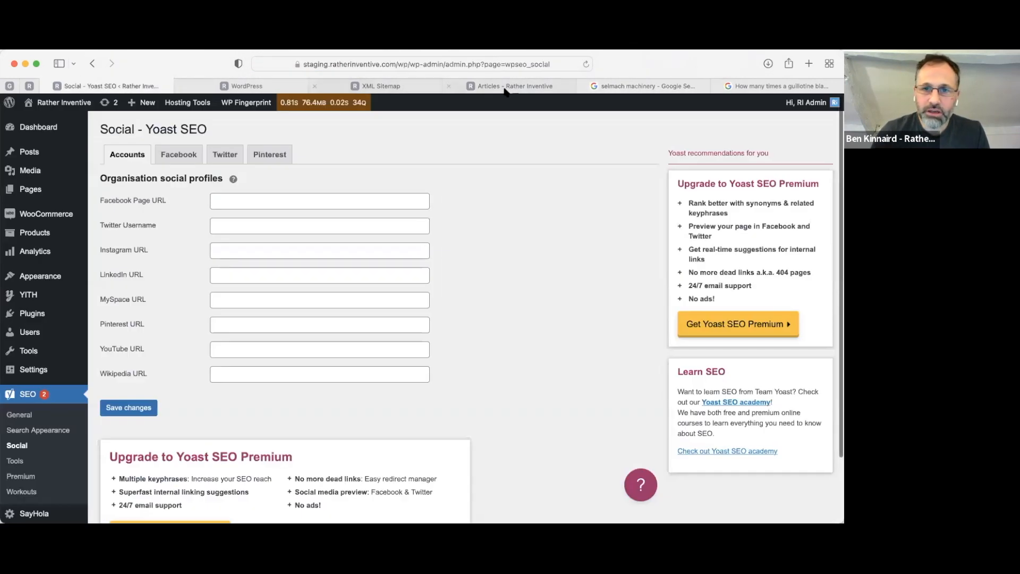
Go to the site's Articles page and find the social media links in its footer
click(510, 87)
scroll(241, 289, down, 10)
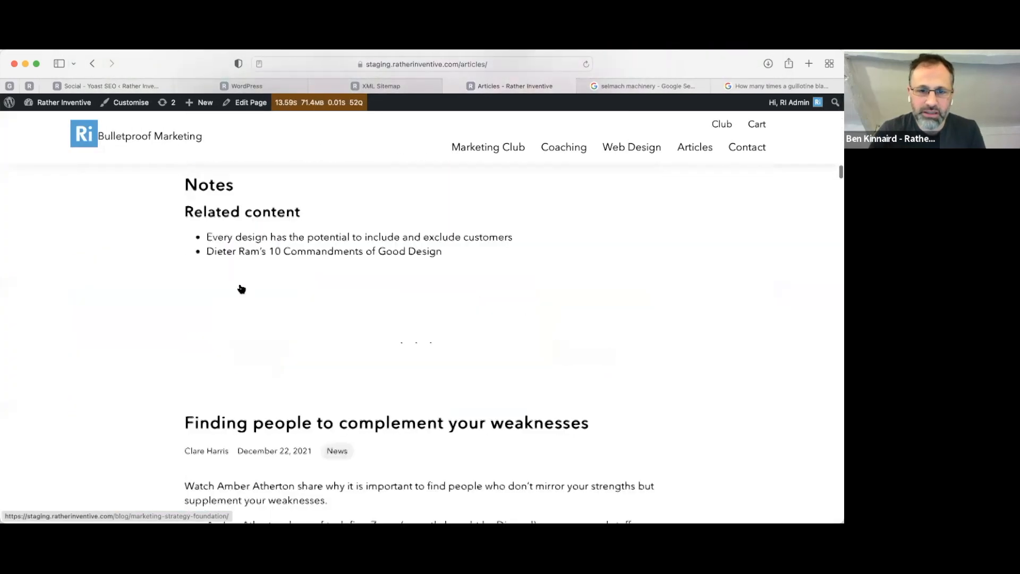
scroll(241, 288, down, 20)
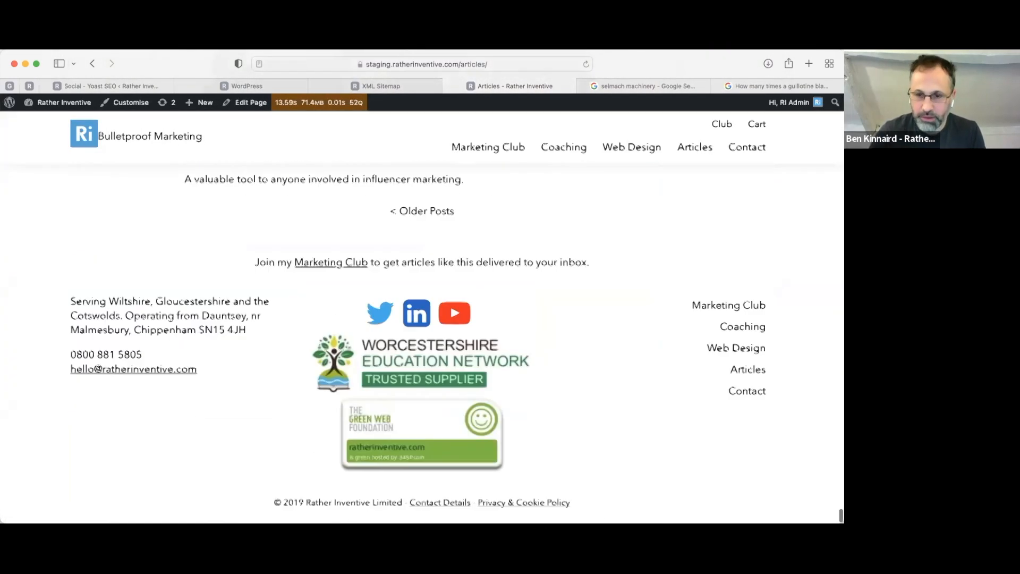
Open the Twitter, LinkedIn and YouTube profile links from the site footer in separate background tabs
click(384, 319)
click(427, 87)
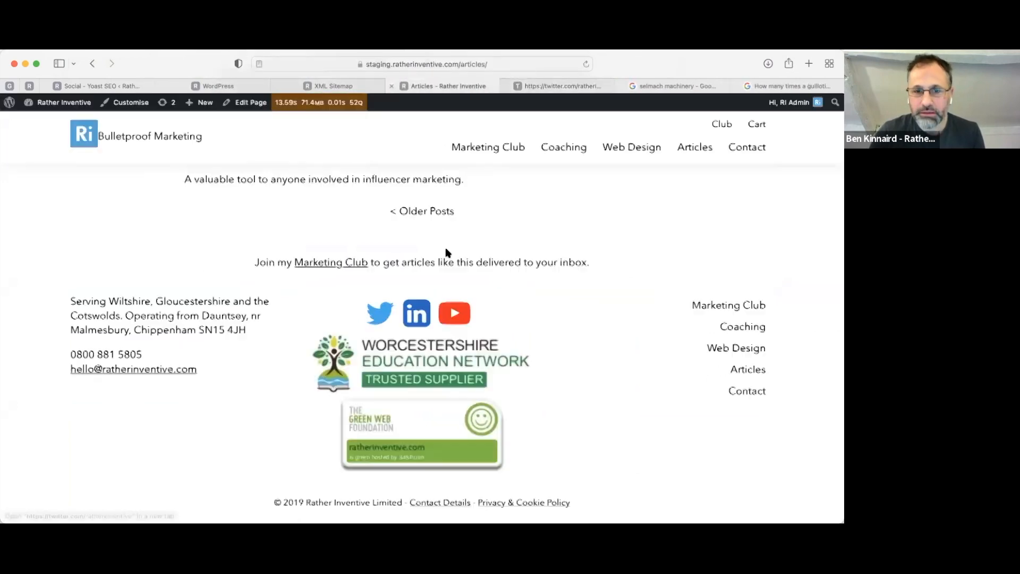
super+click(416, 316)
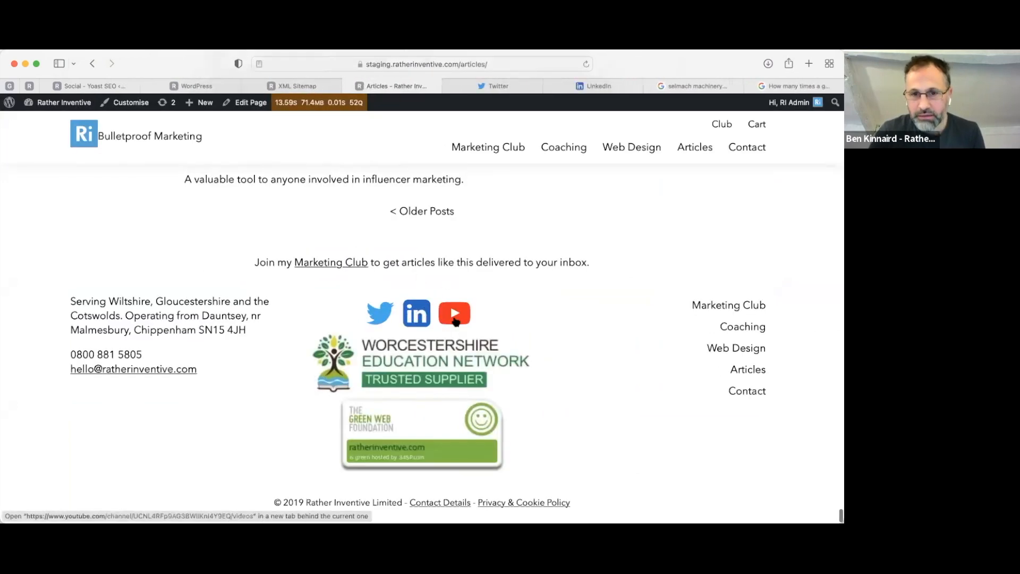
super+click(456, 321)
Set the Twitter username in the Yoast SEO social profiles to ratherinventive, taken from the Twitter profile's address
click(457, 86)
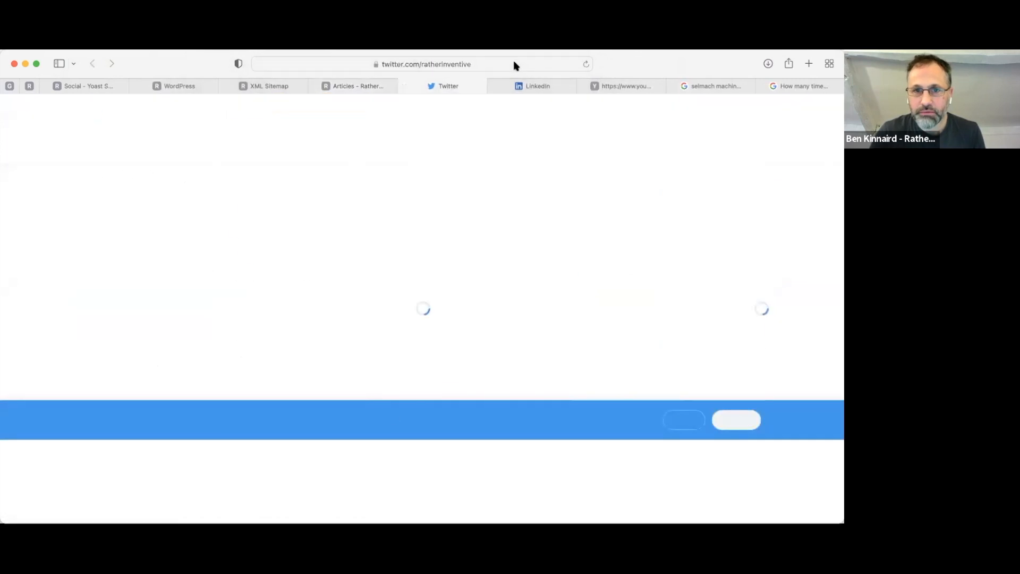
click(514, 65)
key(super+c)
click(119, 85)
click(242, 226)
key(super+v)
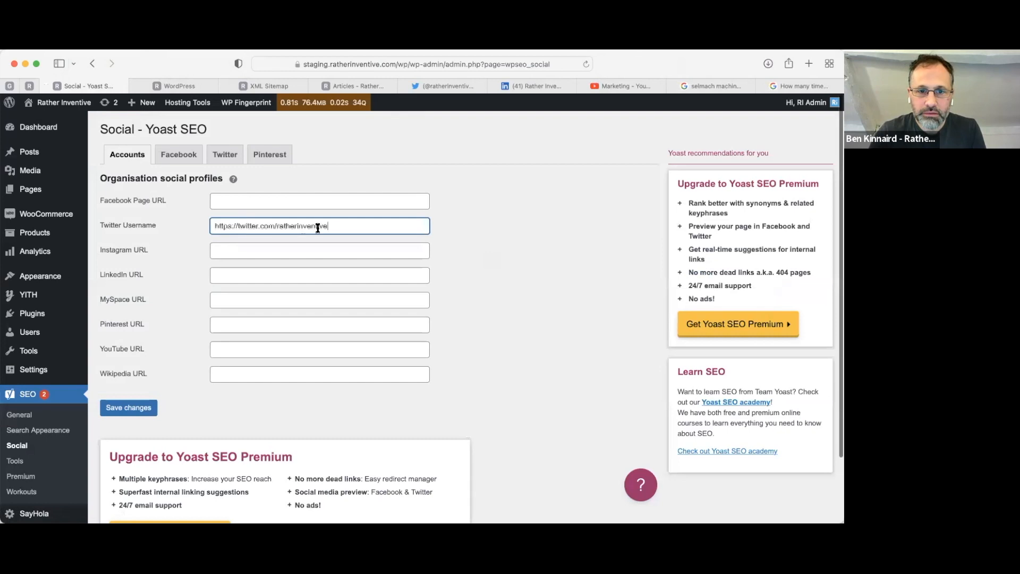
drag(275, 228, 105, 224)
key(BackSpace)
Open the personal profile on LinkedIn and enter its address as the LinkedIn URL in the Yoast social profiles
click(518, 89)
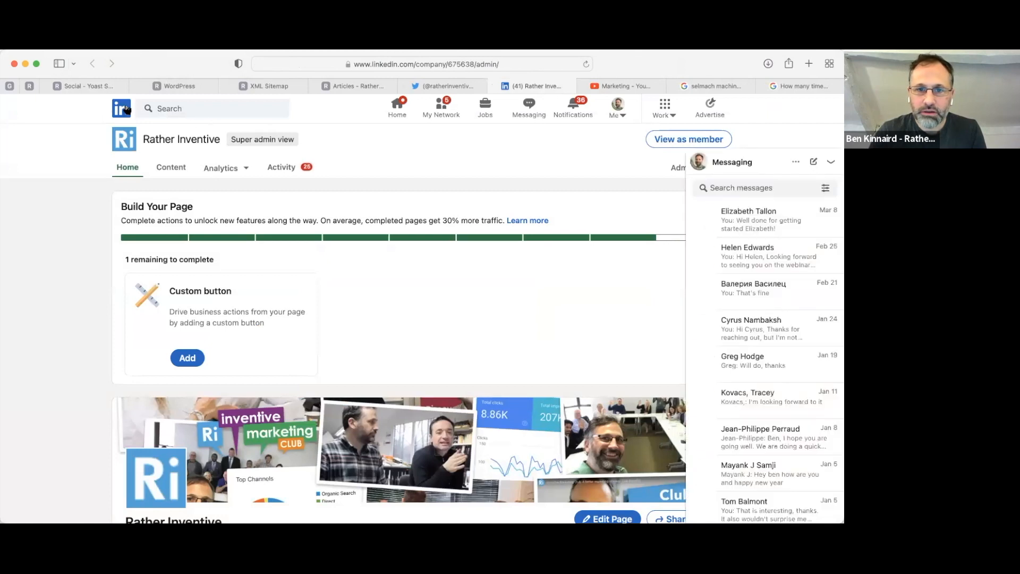
click(621, 111)
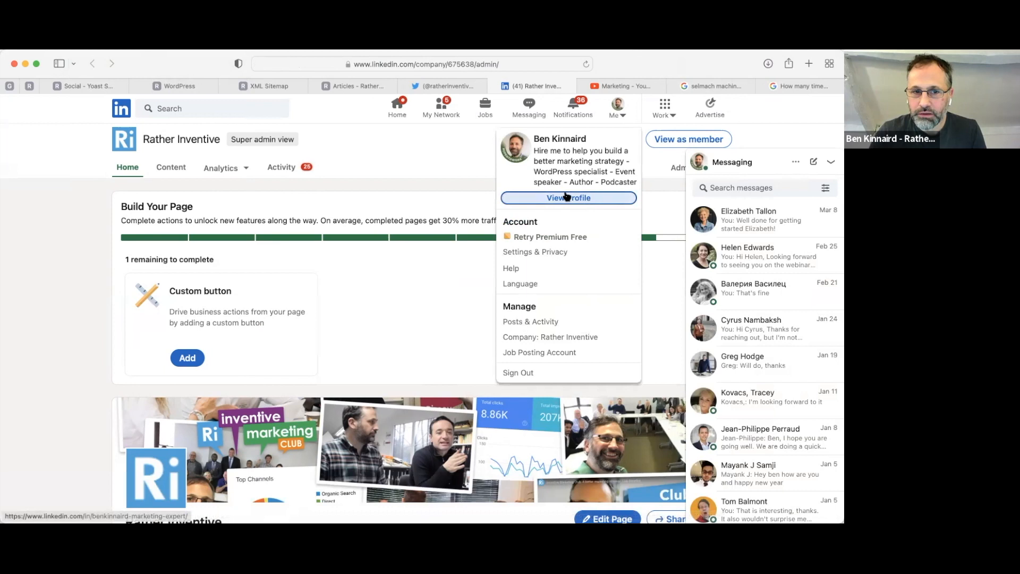
click(566, 197)
click(519, 64)
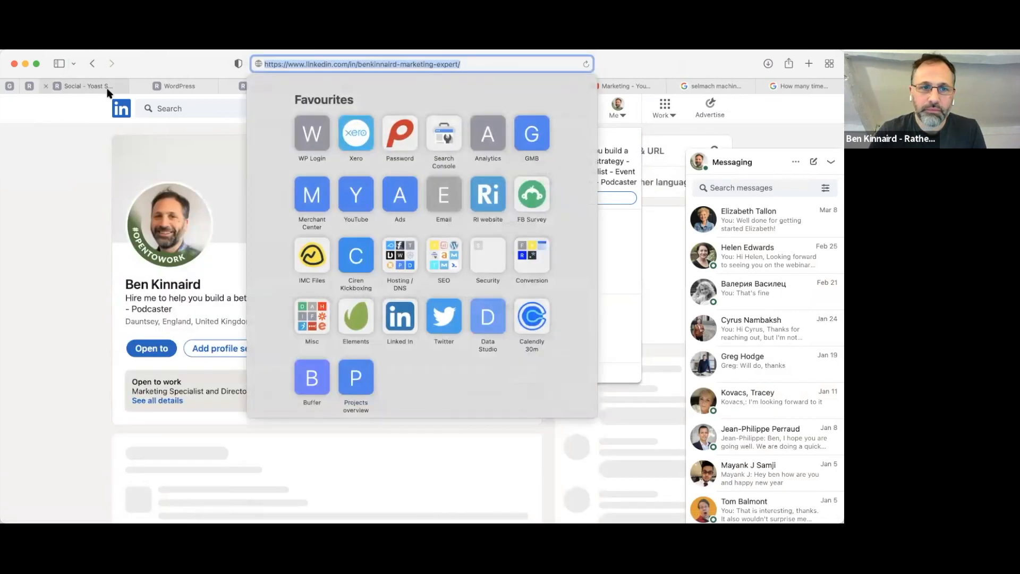
click(107, 88)
click(281, 272)
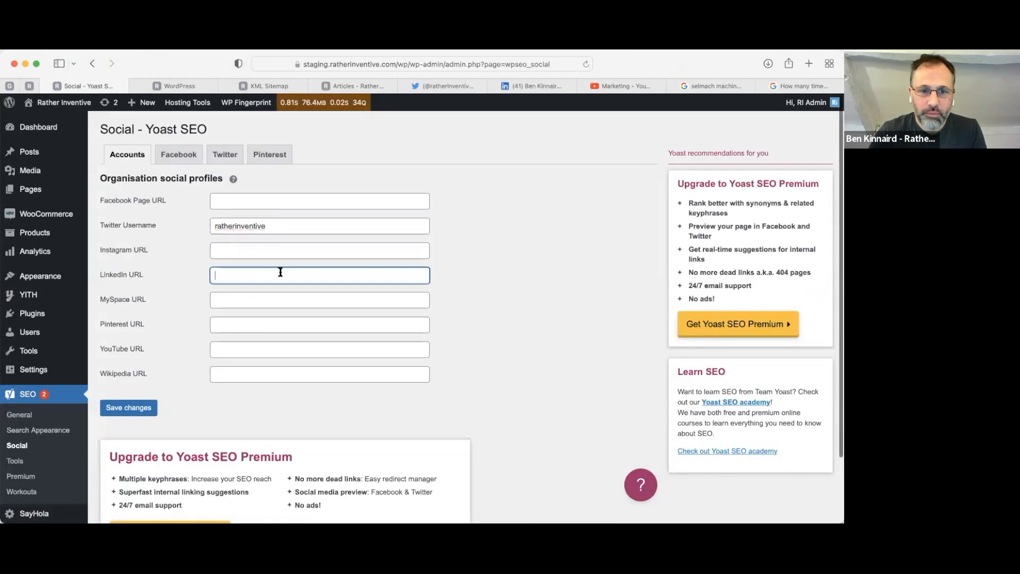
key(super+v)
Enter the YouTube channel's videos page address as the YouTube URL in the Yoast social profiles and save the changes
click(621, 85)
click(507, 65)
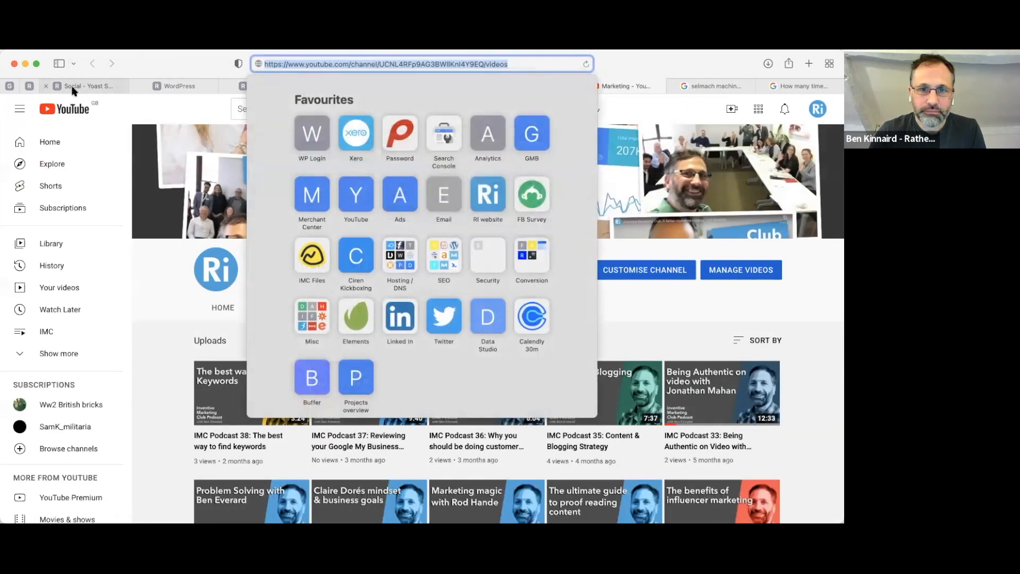
click(74, 88)
click(235, 352)
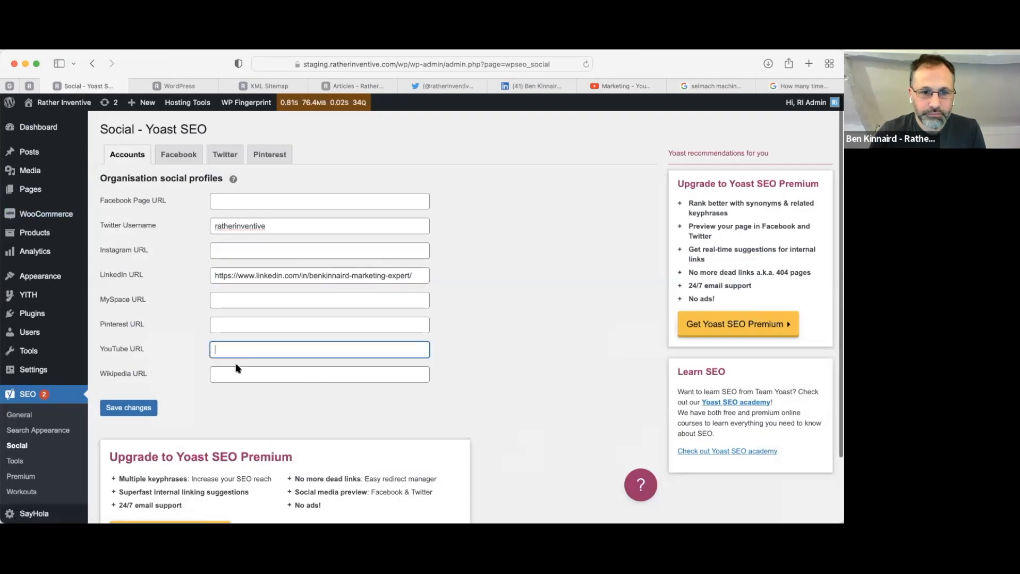
key(super+v)
click(128, 408)
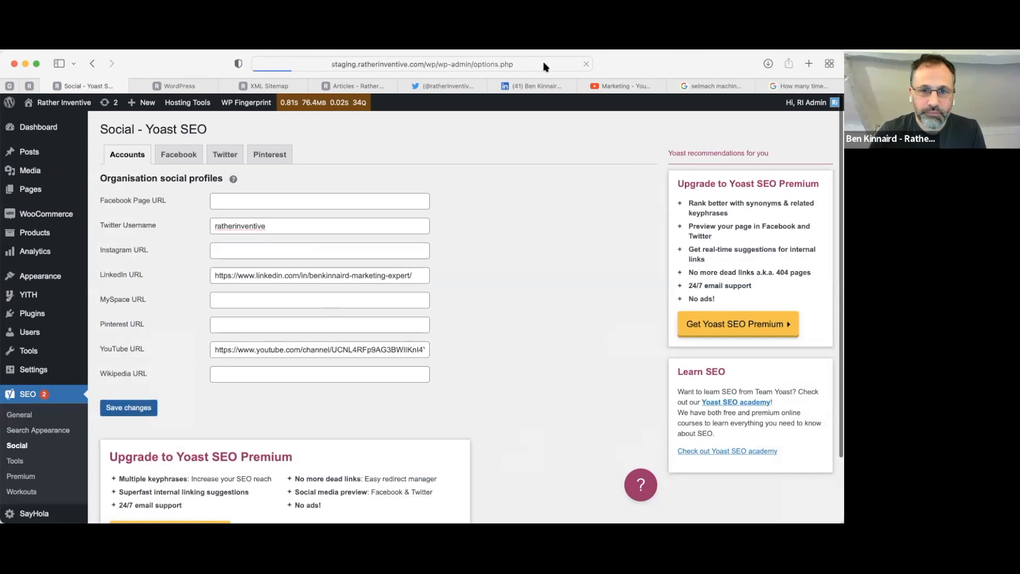
Close the YouTube, LinkedIn and Twitter pages
click(583, 86)
click(549, 86)
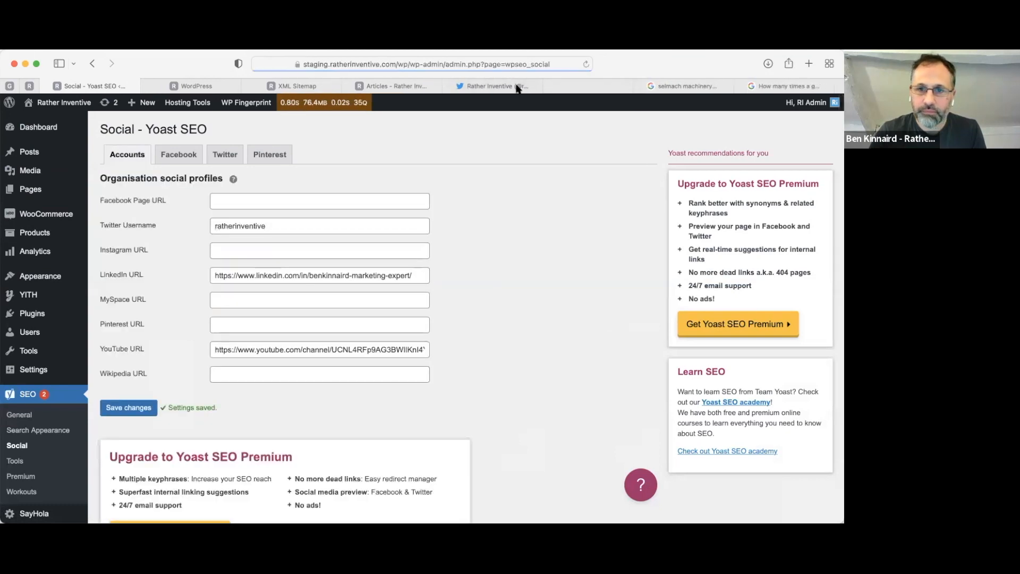
click(456, 86)
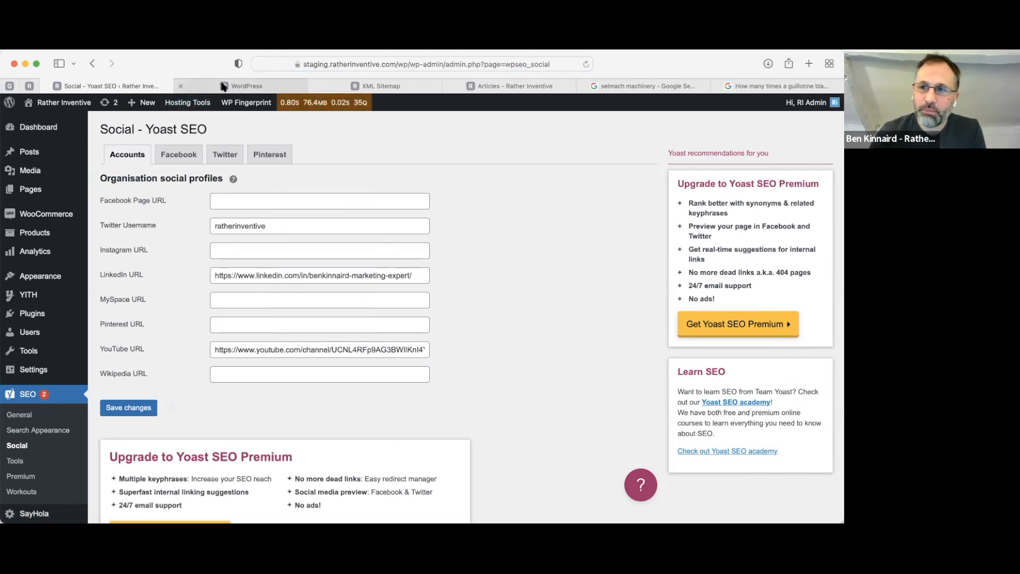
mouse_move(223, 87)
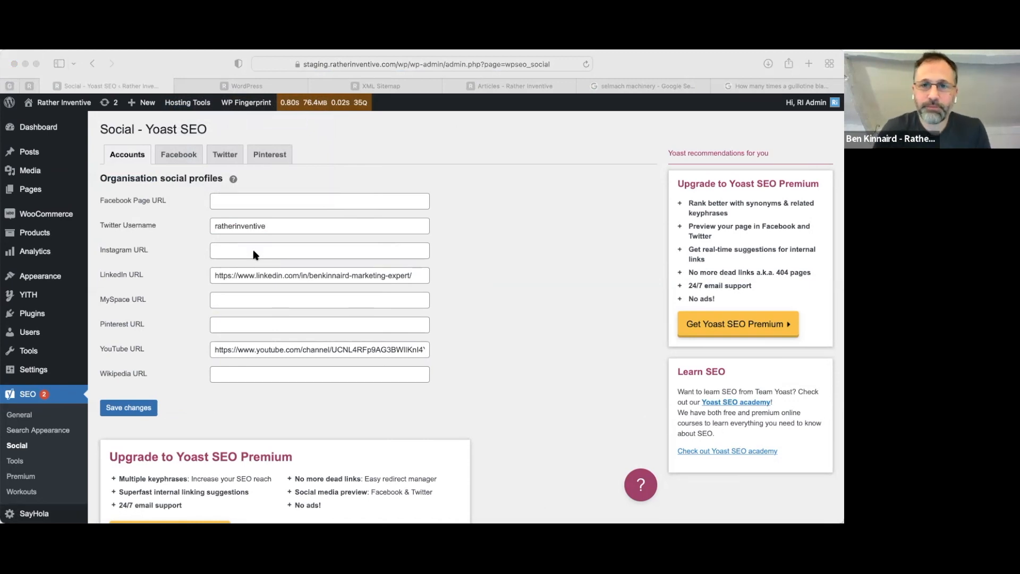
Open the Your Fundamental Marketing Strategy article from the Articles page and examine its title and numbered checklist sections
click(509, 89)
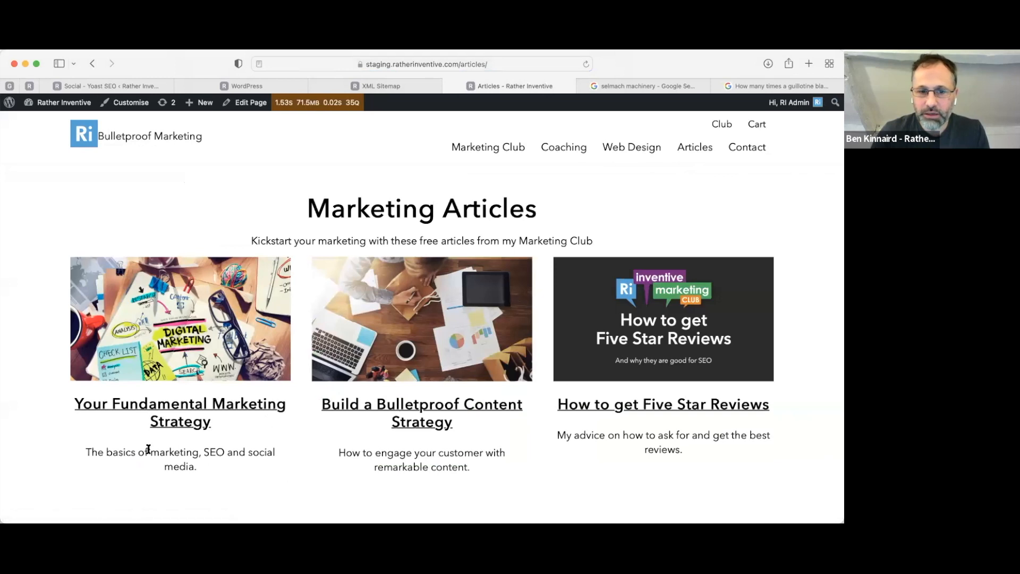
click(187, 322)
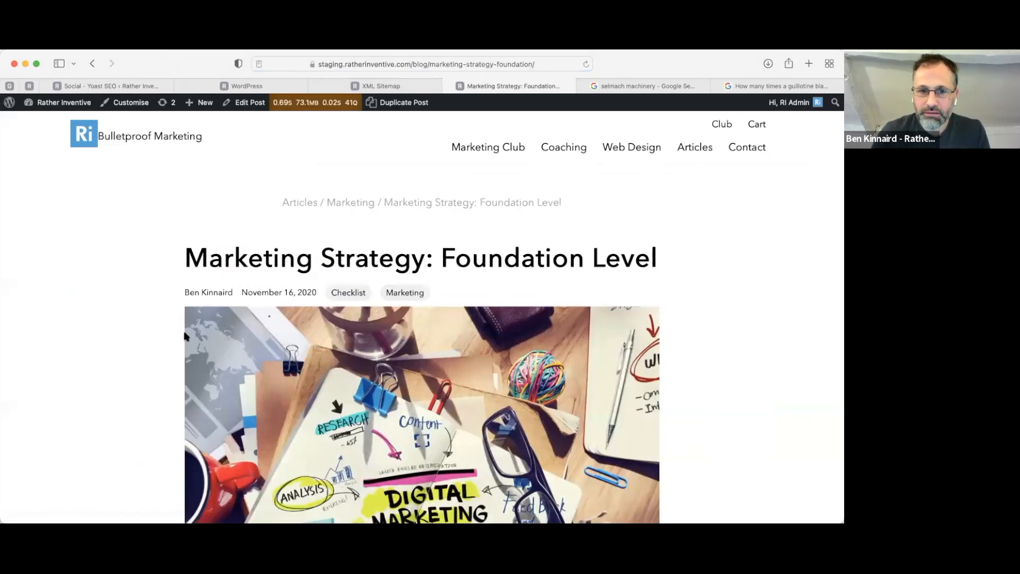
scroll(186, 336, down, 20)
scroll(147, 324, down, 20)
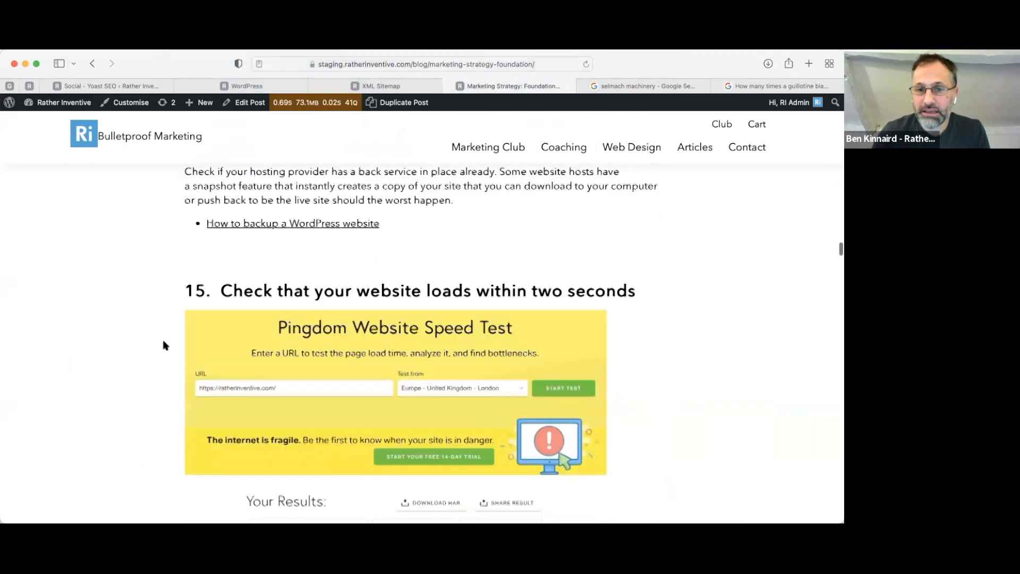
scroll(164, 346, down, 2)
scroll(164, 346, down, 12)
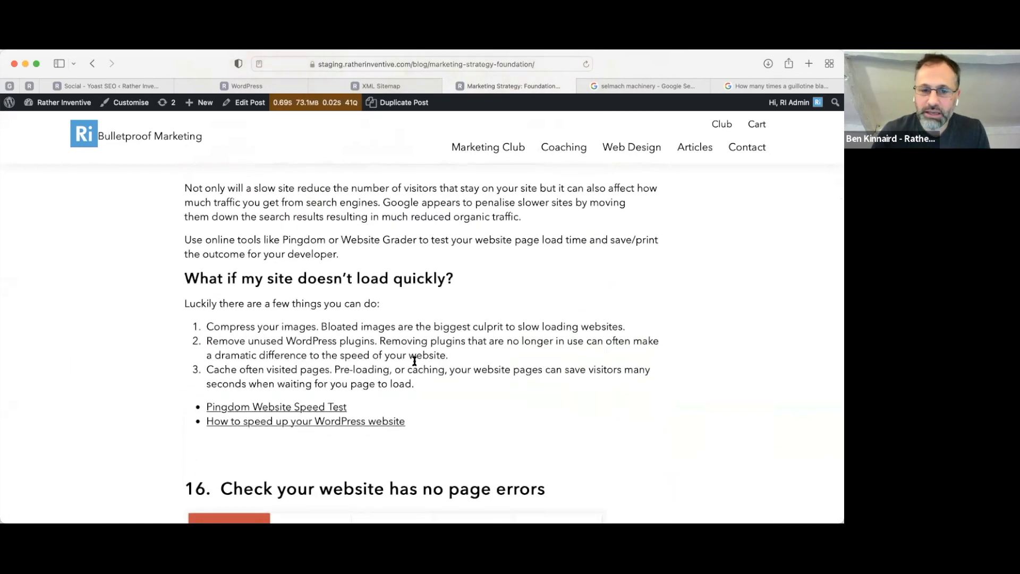
scroll(415, 361, down, 2)
scroll(404, 376, up, 18)
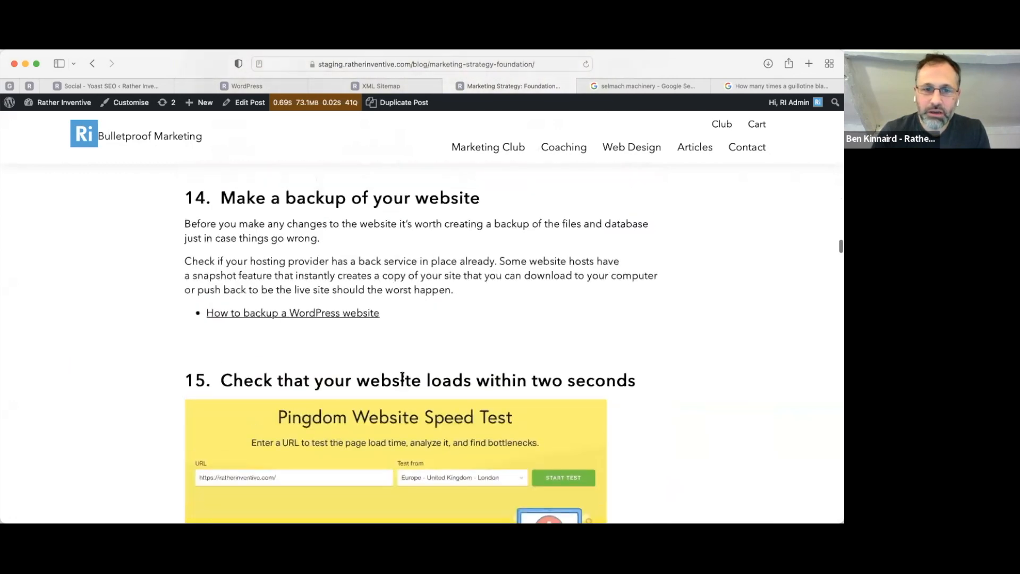
scroll(402, 378, down, 20)
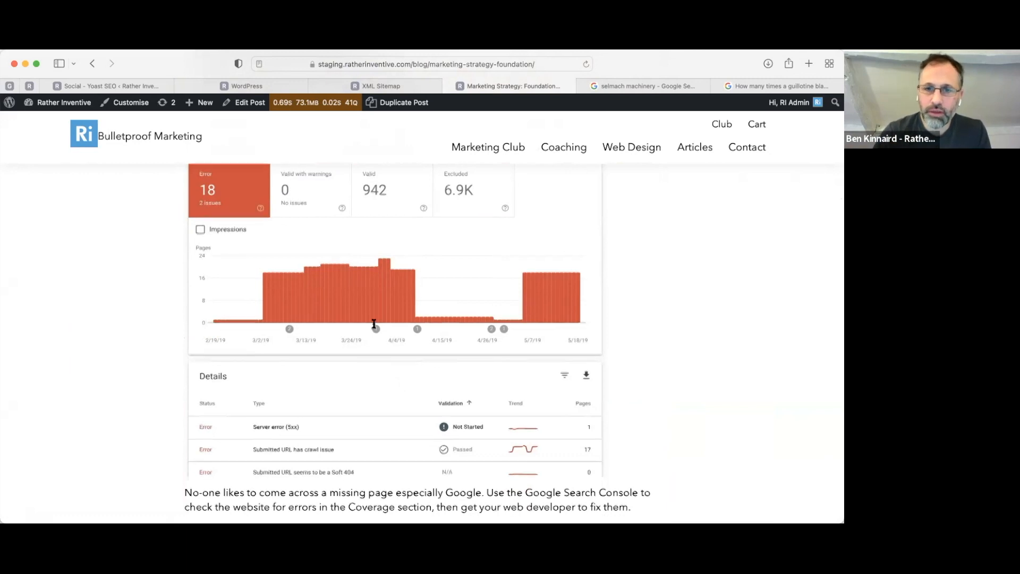
scroll(380, 327, up, 10)
scroll(381, 330, up, 20)
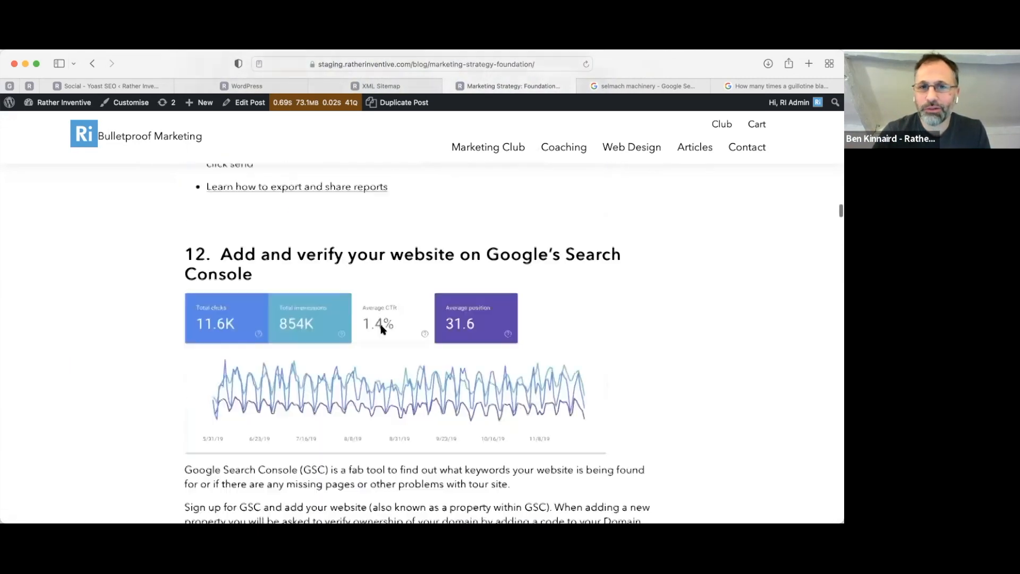
scroll(381, 328, up, 10)
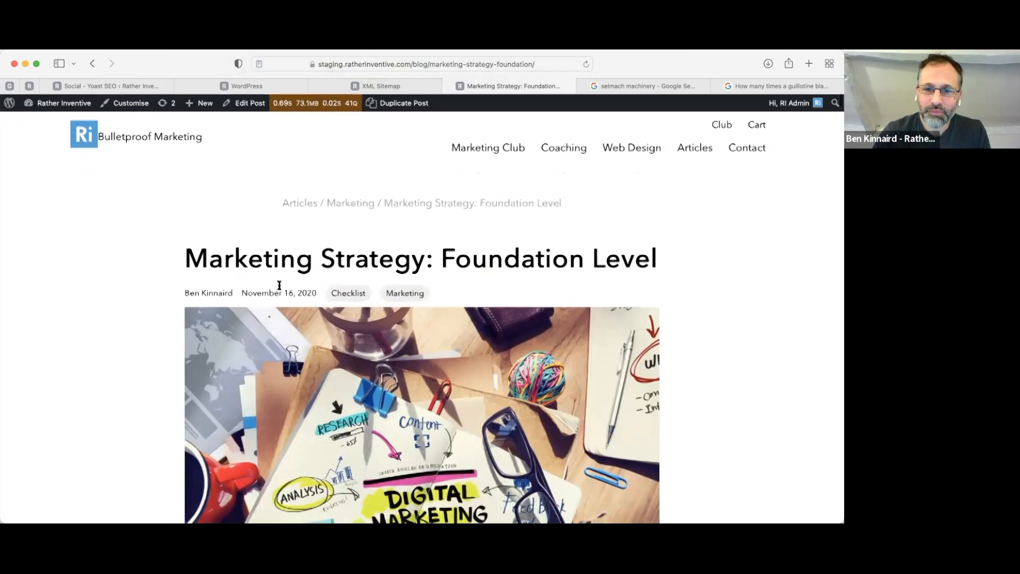
drag(223, 259, 664, 271)
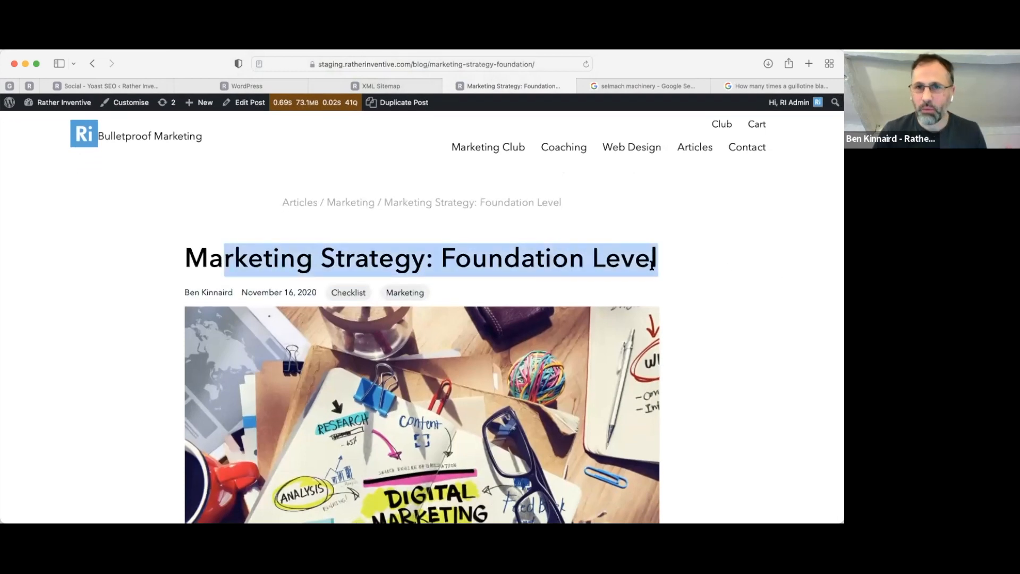
click(278, 270)
Open the Marketing Strategy: Foundation Level post for editing and set its Yoast focus keyphrase to "marketing strategy"
click(242, 105)
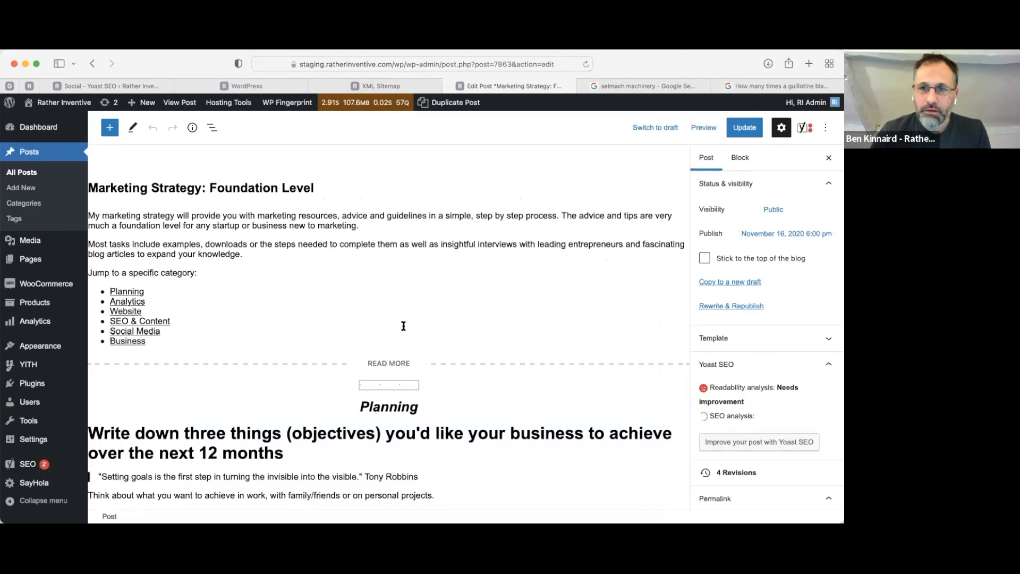
scroll(403, 325, down, 20)
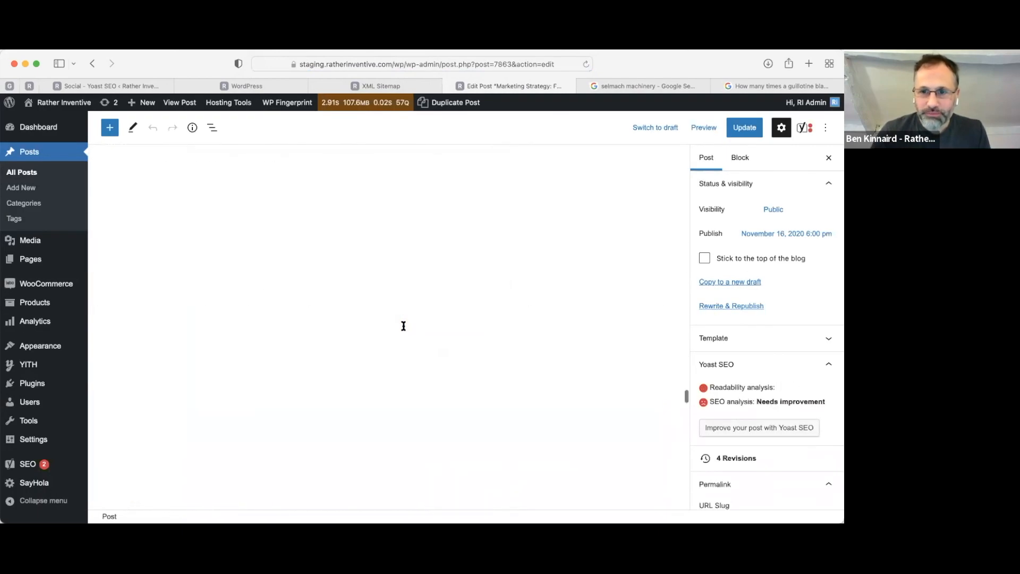
scroll(403, 326, down, 10)
scroll(407, 324, up, 5)
scroll(410, 320, up, 5)
scroll(509, 324, down, 1)
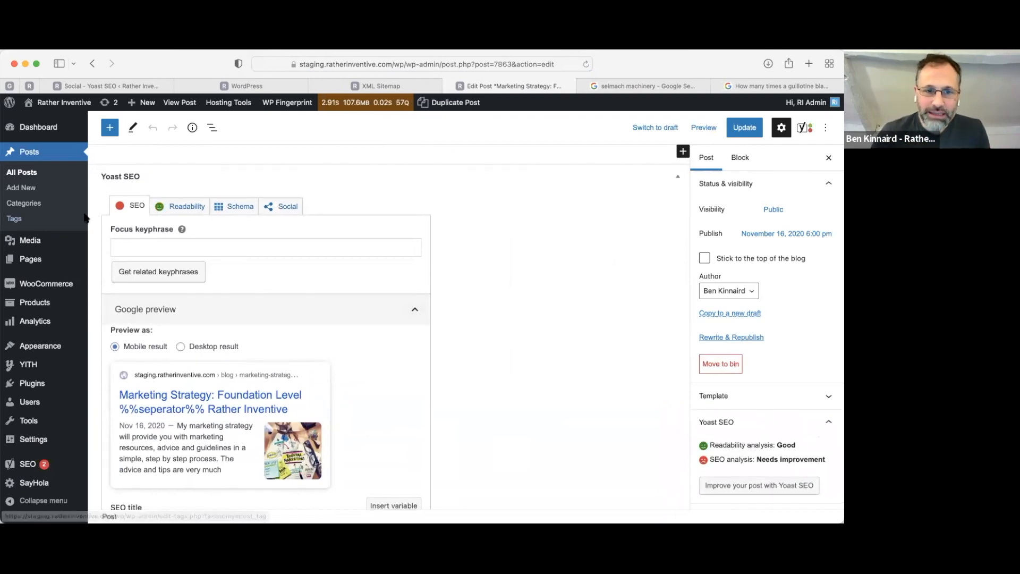
mouse_move(75, 250)
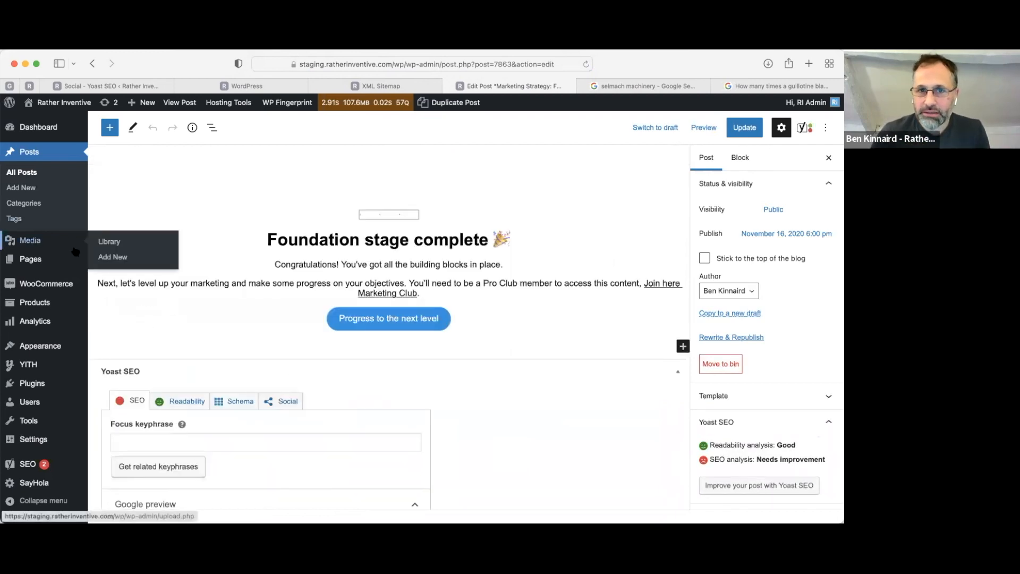
scroll(215, 289, down, 5)
click(210, 269)
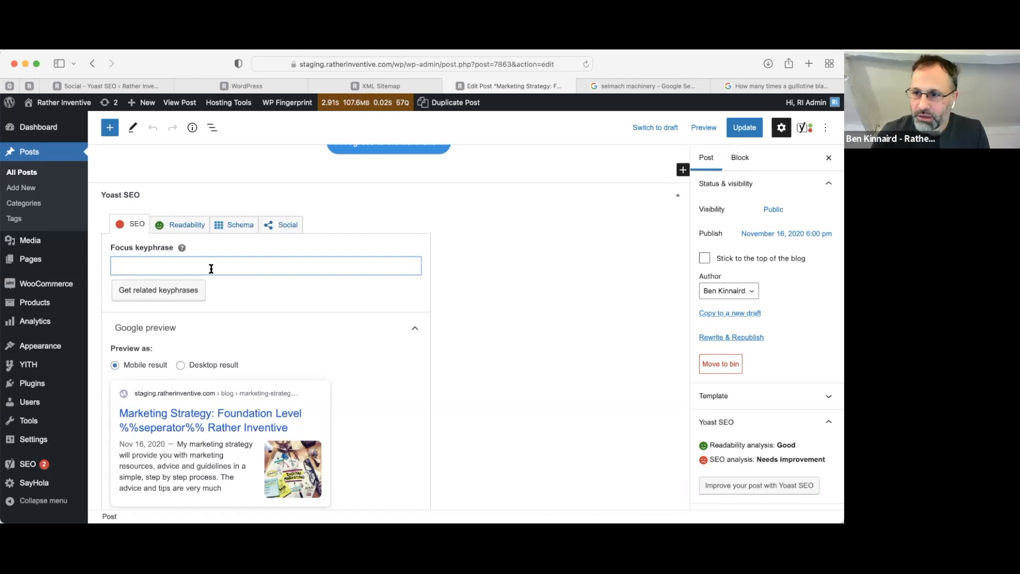
scroll(211, 269, up, 4)
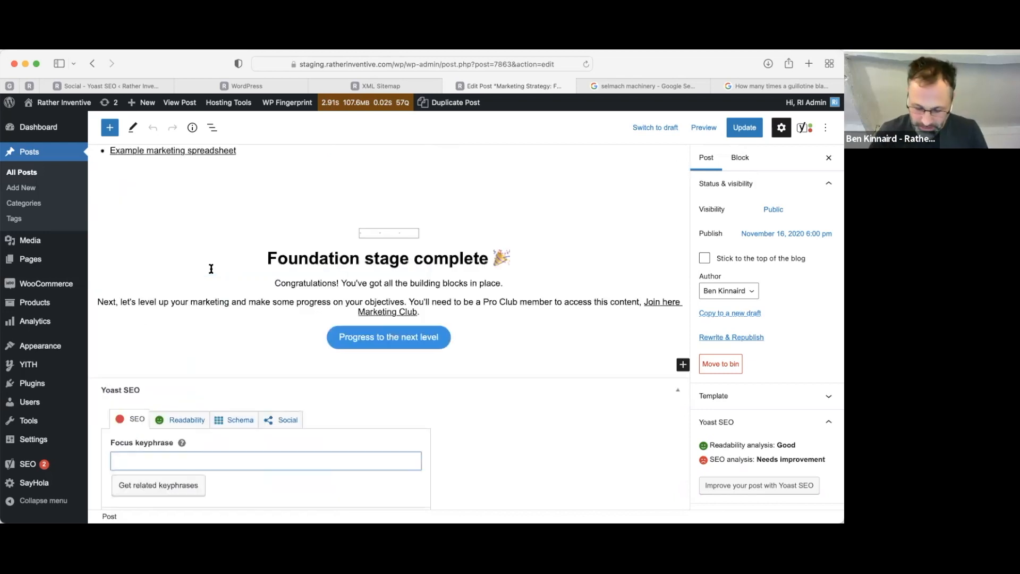
text(marketing strategy)
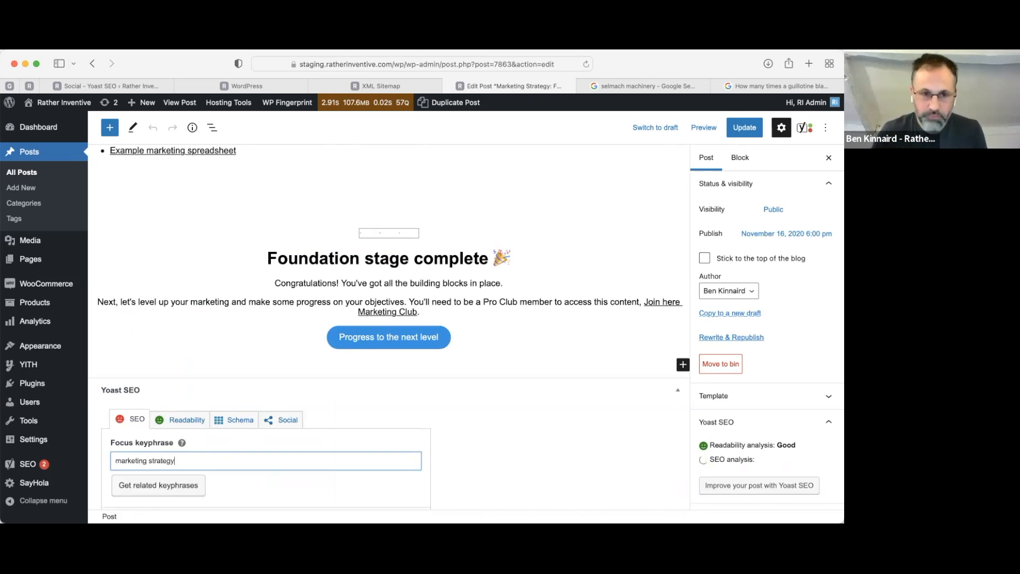
Examine the post's Yoast Google preview, SEO title, slug and meta description fields
scroll(305, 261, down, 5)
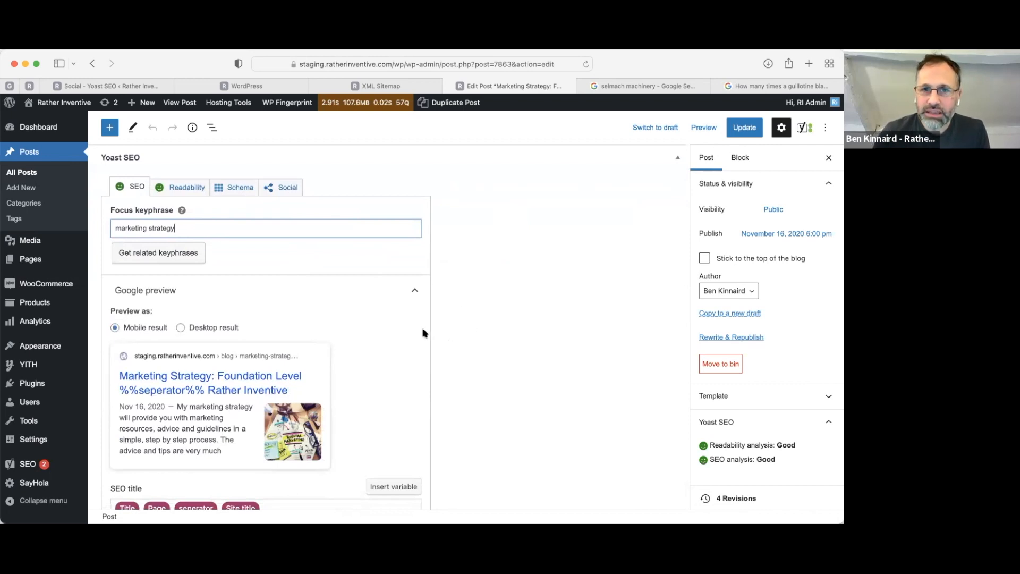
scroll(404, 333, down, 5)
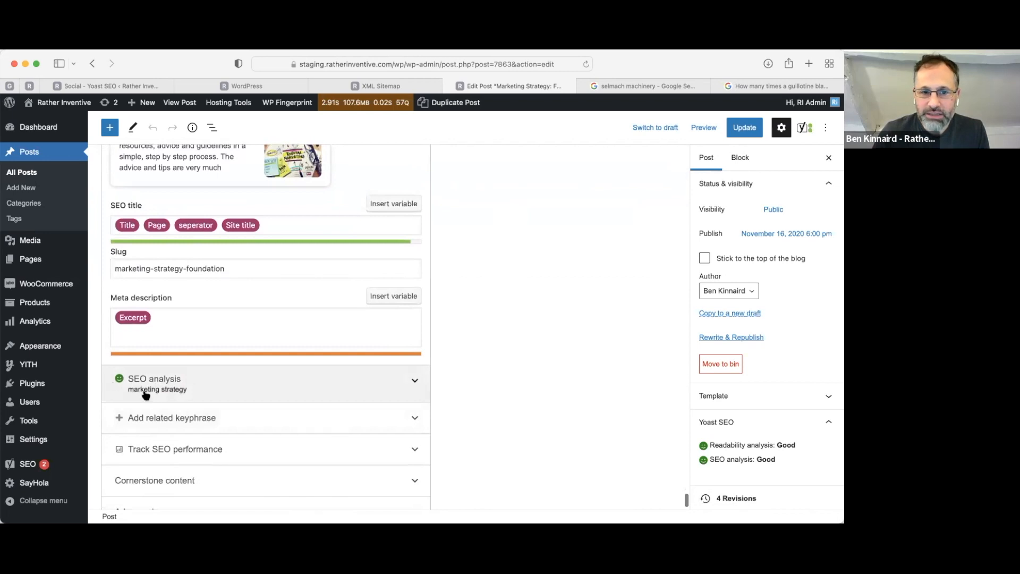
scroll(219, 396, up, 6)
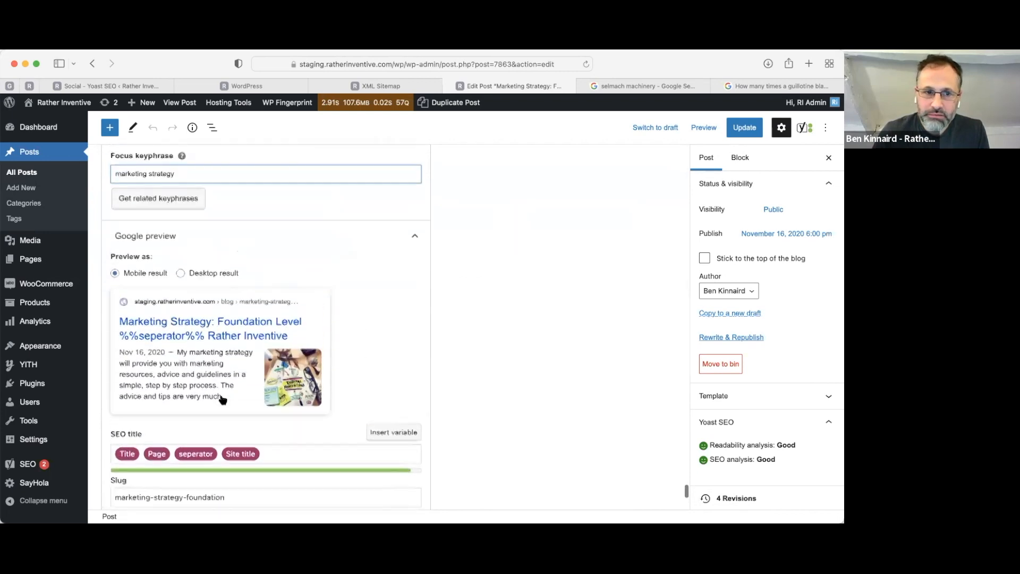
scroll(197, 366, down, 3)
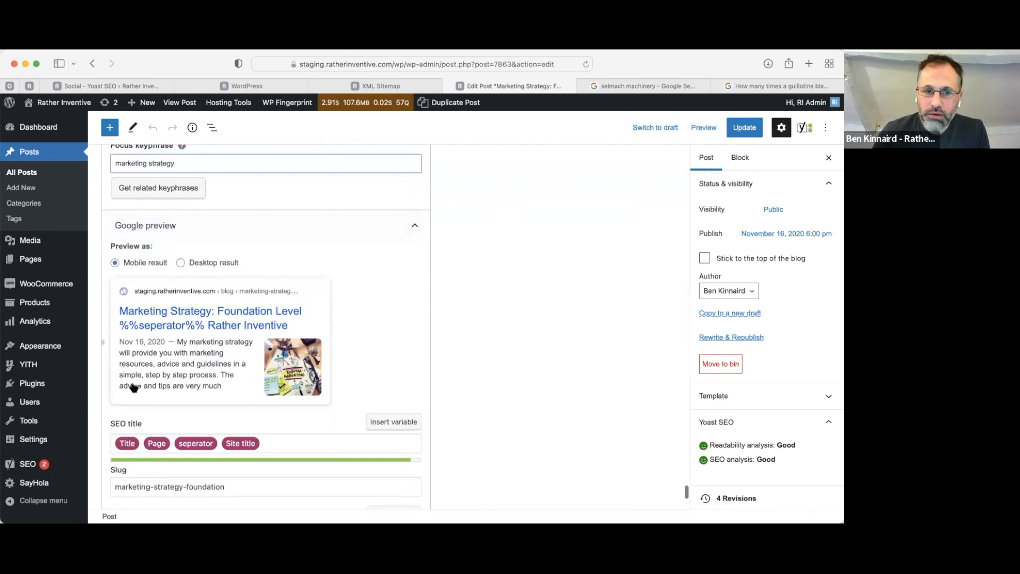
scroll(218, 383, down, 2)
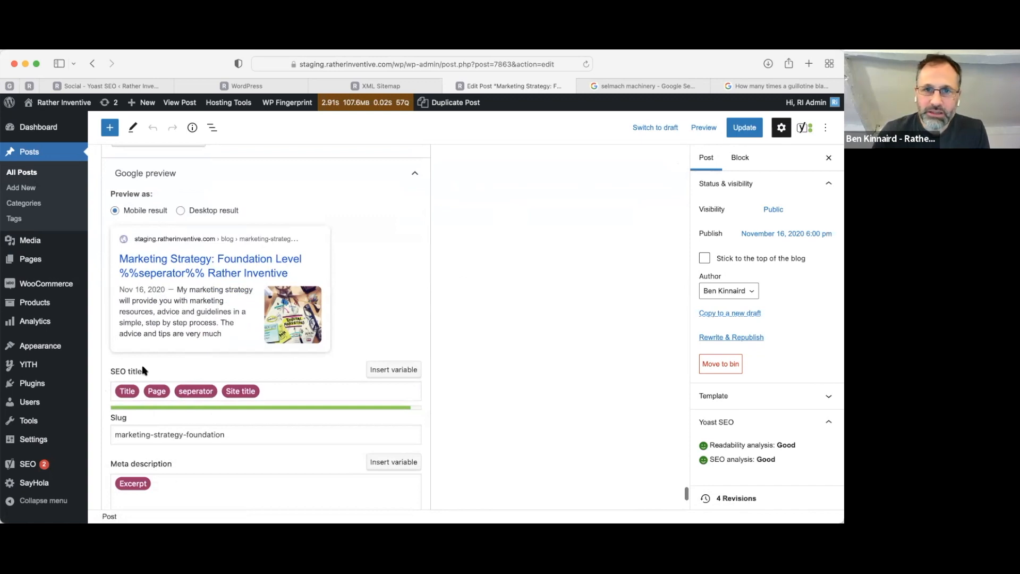
Review the Yoast Google preview against the meta description's Excerpt variable, and open the post's excerpt field
scroll(236, 467, down, 2)
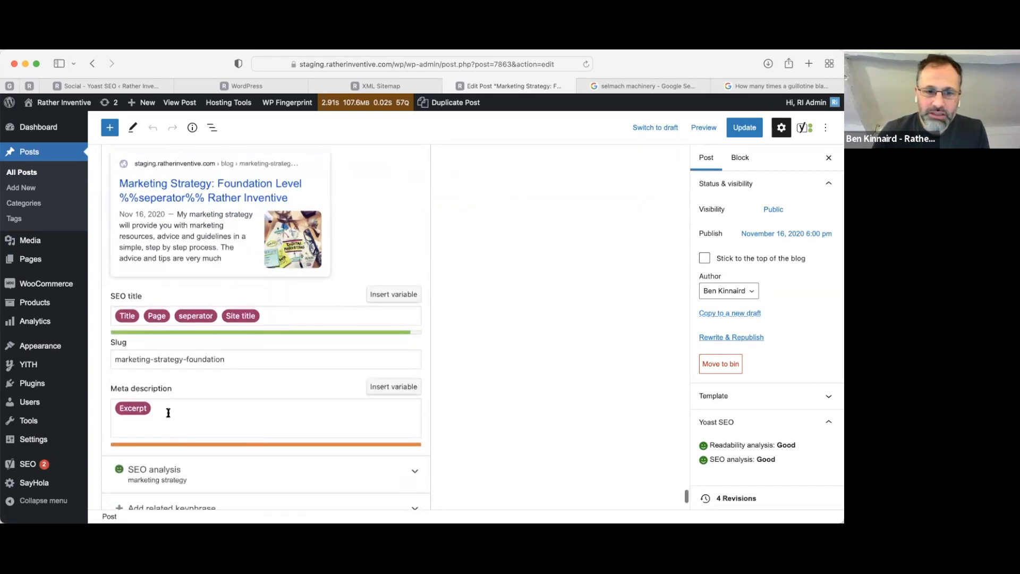
scroll(181, 408, up, 8)
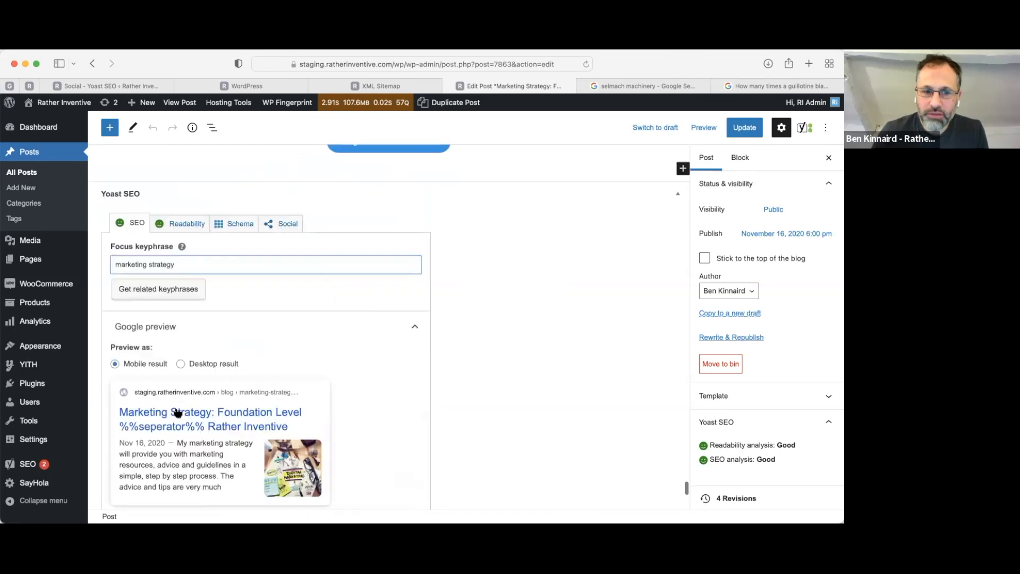
scroll(221, 406, down, 4)
scroll(227, 414, down, 6)
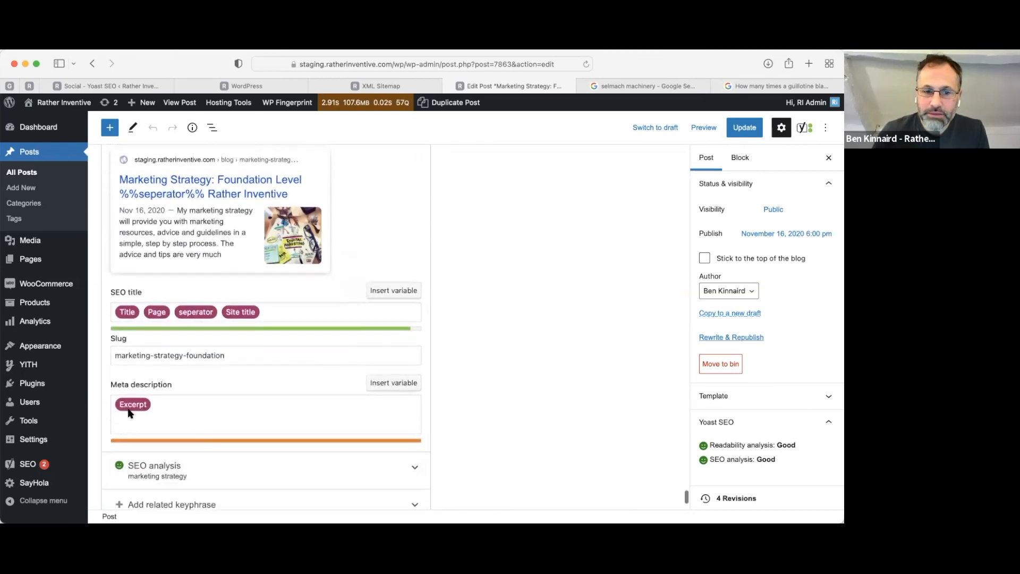
scroll(244, 438, down, 1)
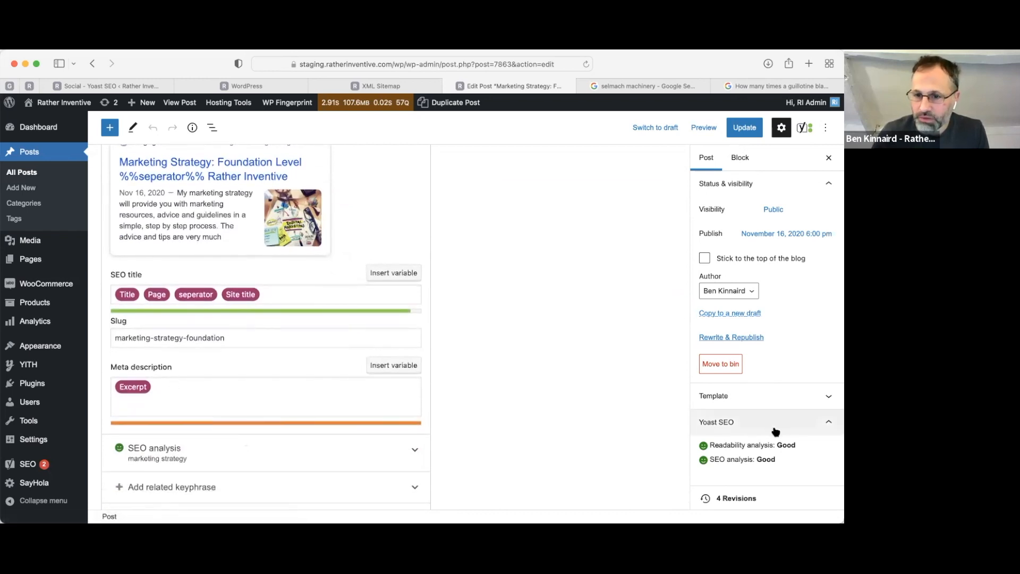
scroll(774, 428, down, 3)
scroll(774, 430, down, 10)
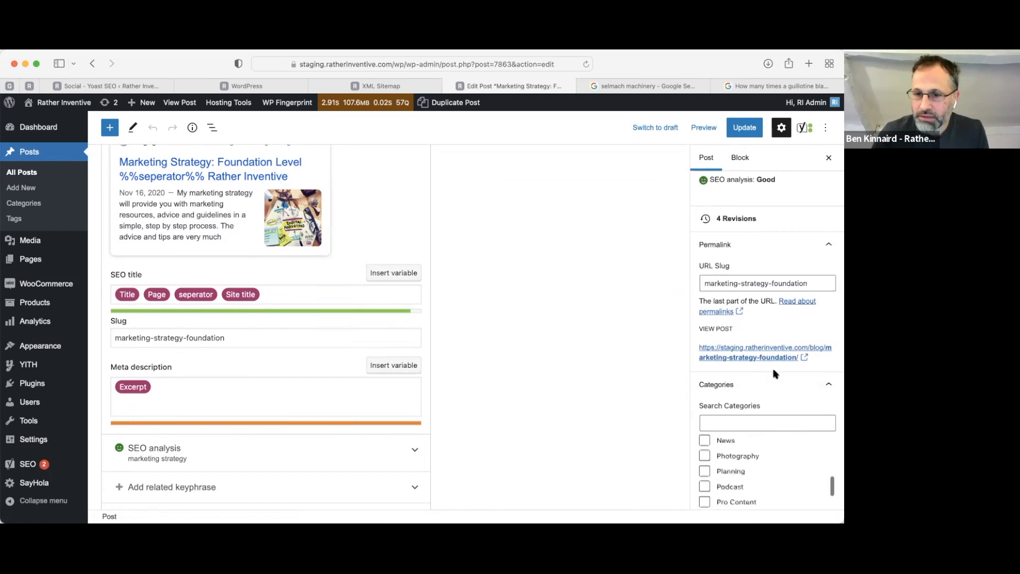
scroll(765, 366, down, 6)
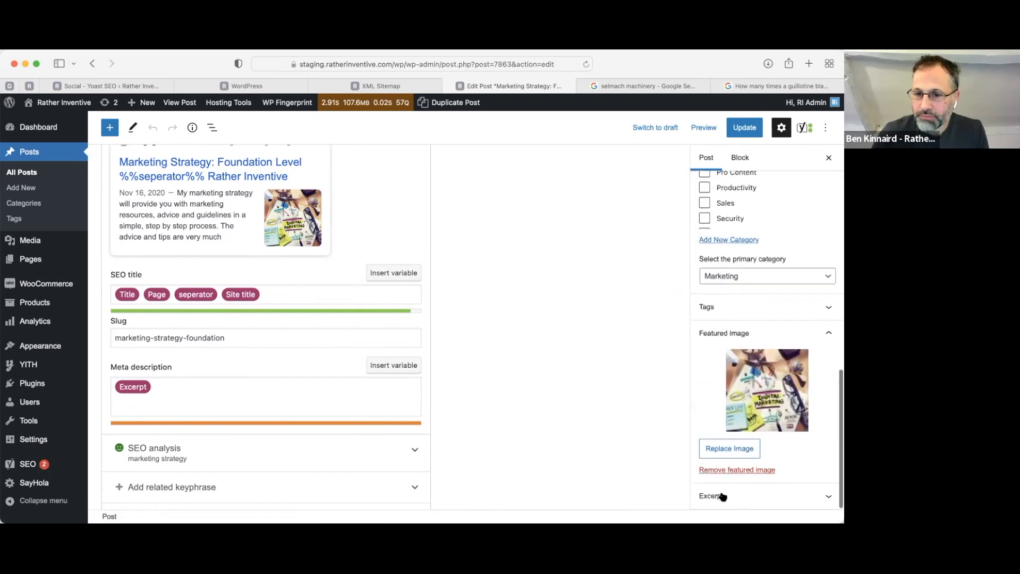
click(826, 500)
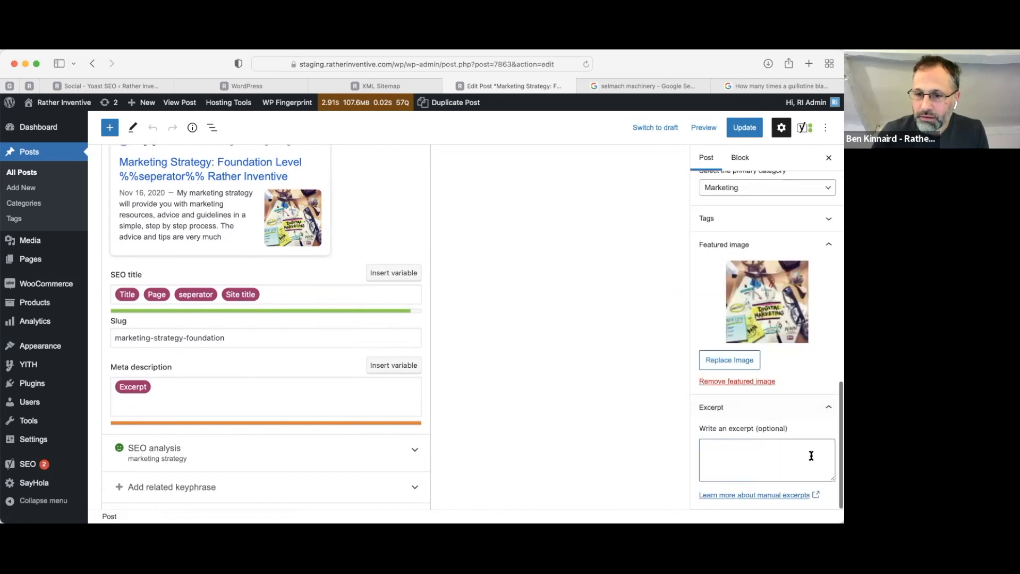
click(779, 451)
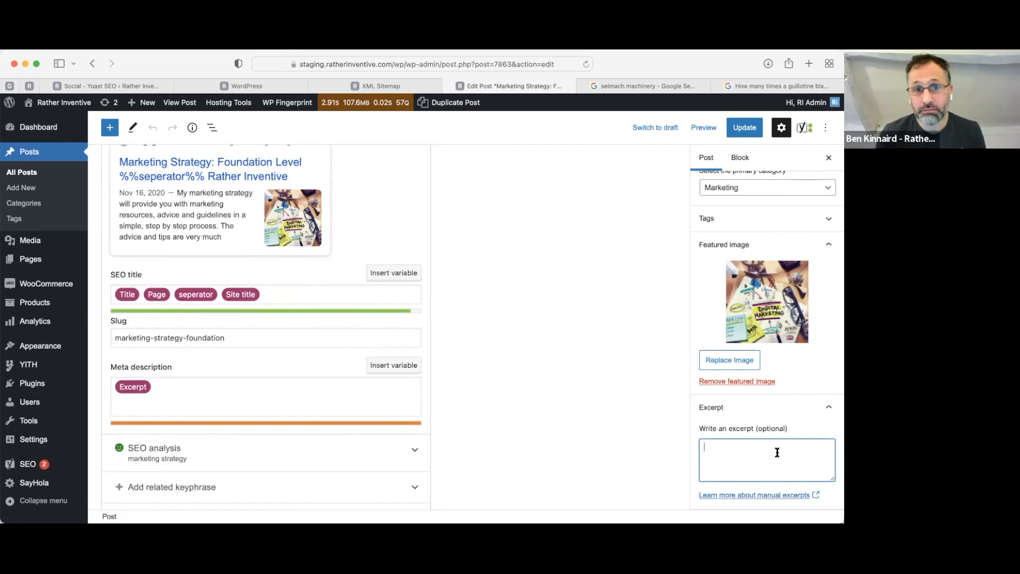
Highlight the article's opening paragraph and compare it with the description in the Yoast Google preview
scroll(658, 275, up, 20)
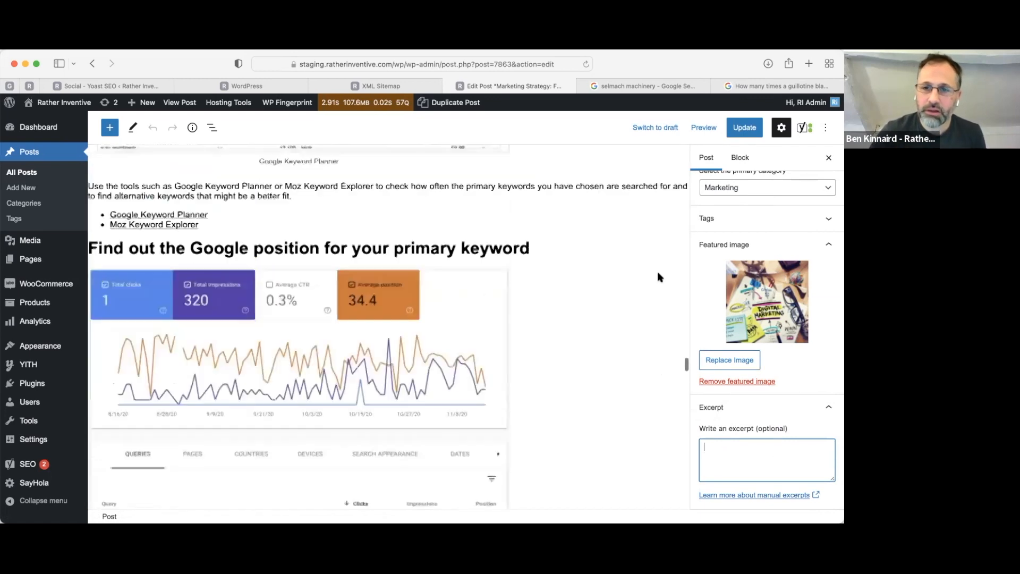
scroll(658, 275, up, 15)
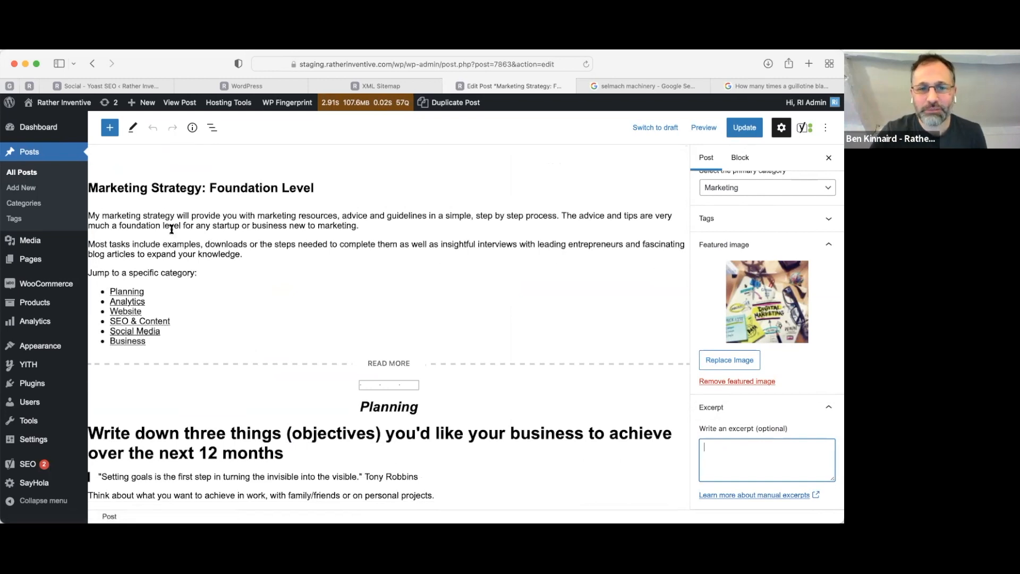
triple_click(357, 228)
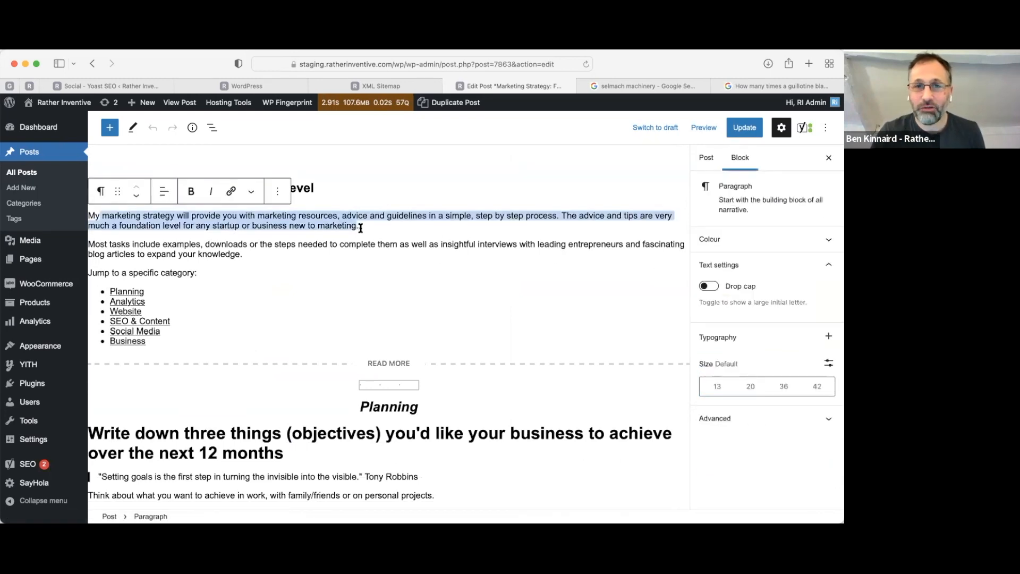
scroll(569, 309, down, 20)
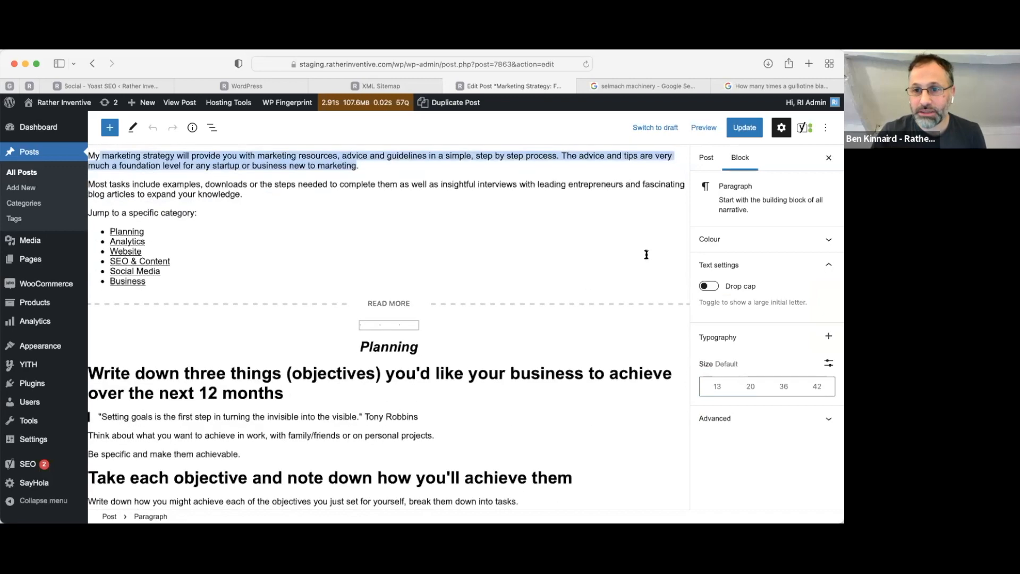
scroll(388, 326, down, 15)
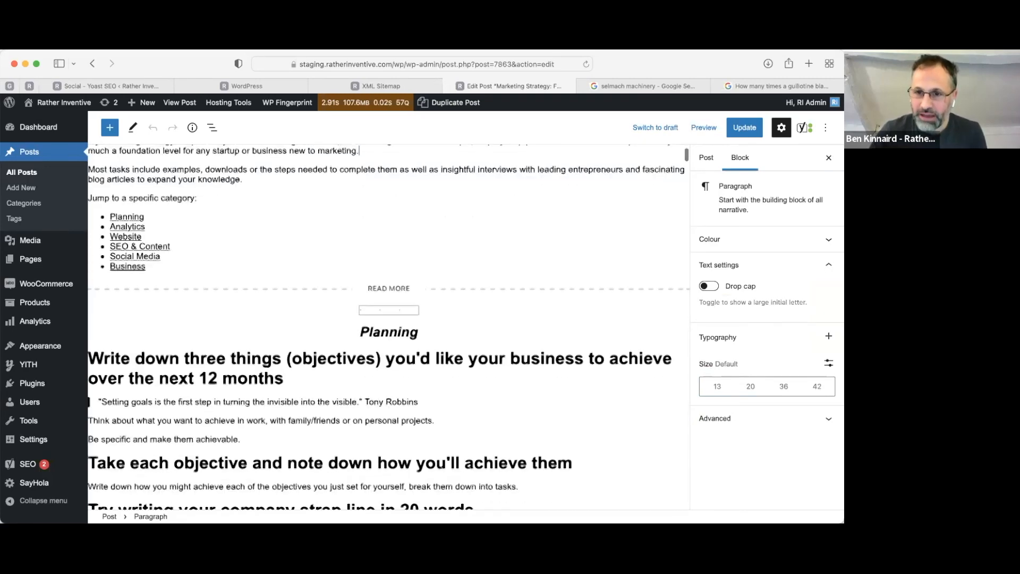
scroll(601, 280, down, 15)
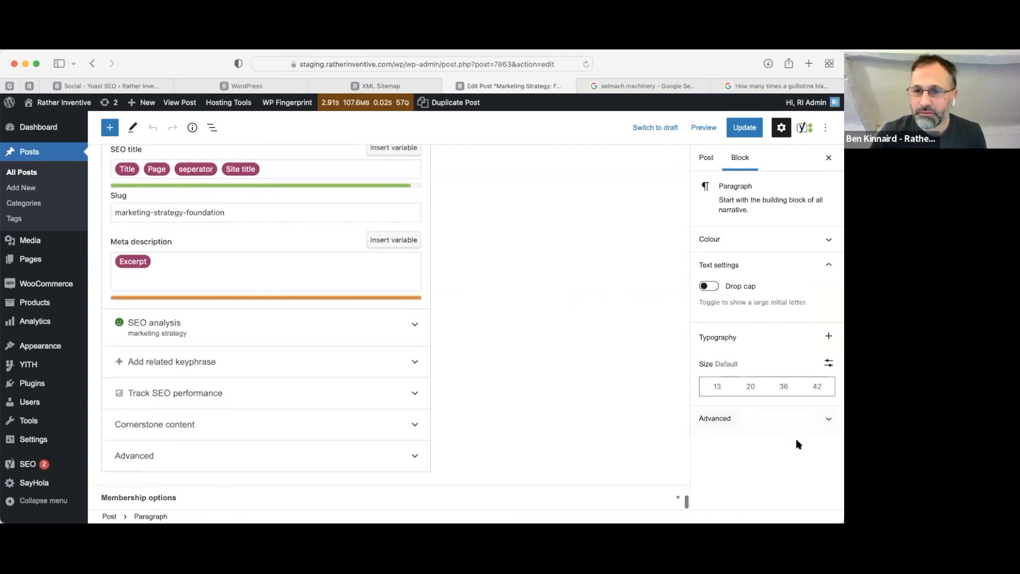
scroll(474, 239, up, 10)
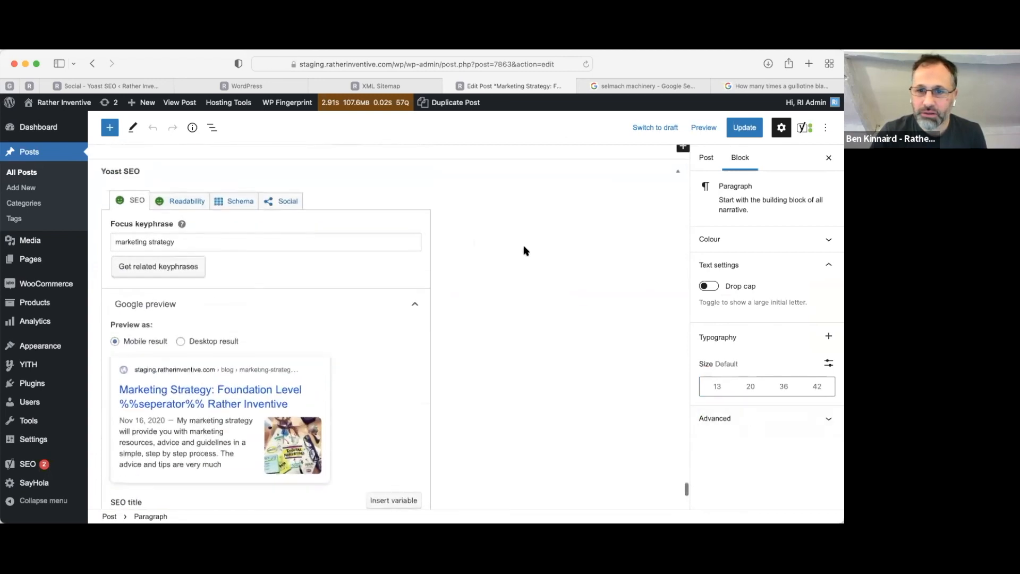
Return to the post's excerpt field and place the cursor after the Excerpt variable in the Yoast meta description
click(687, 409)
scroll(735, 461, down, 10)
click(734, 461)
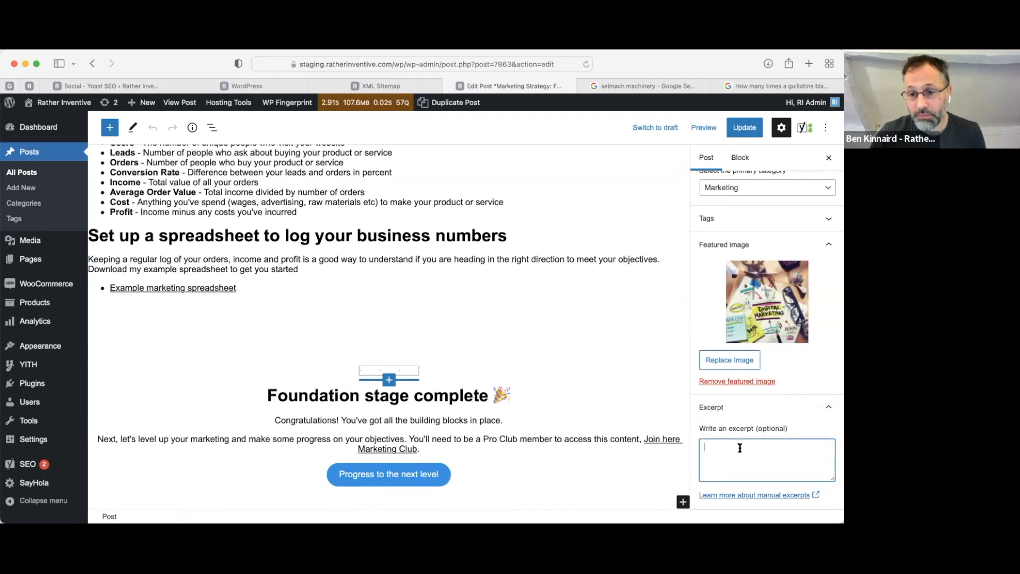
scroll(565, 341, down, 10)
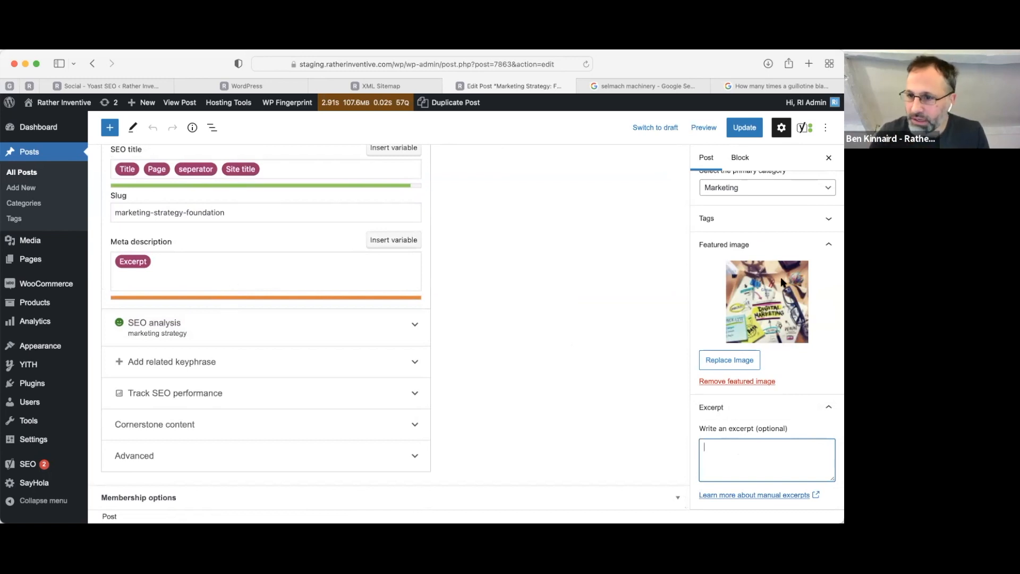
click(174, 264)
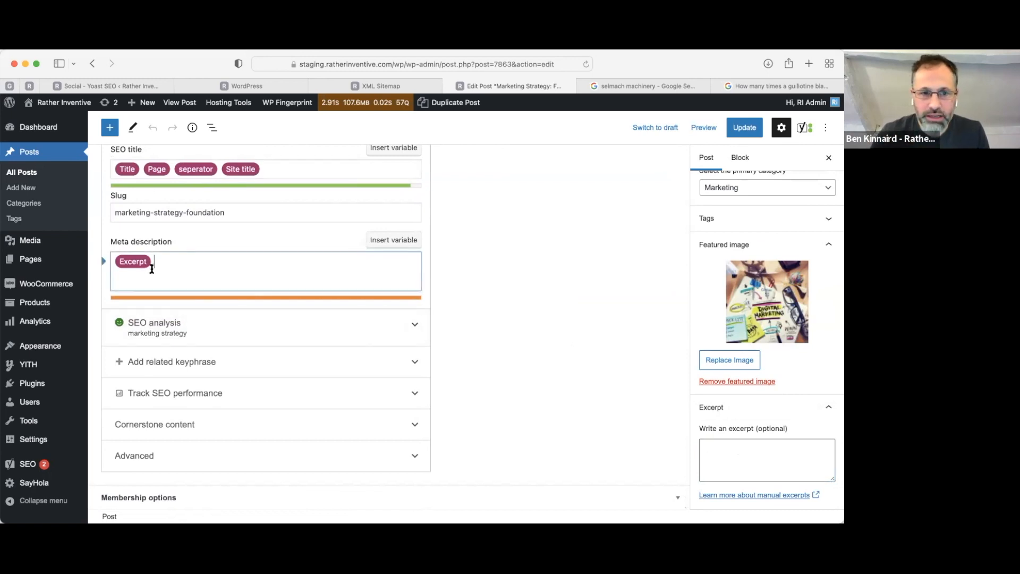
Replace the SEO title's Title, Page and seperator variables with "Marketing Strategy: Foundation" and the Separator variable, before Site title
scroll(177, 197, up, 3)
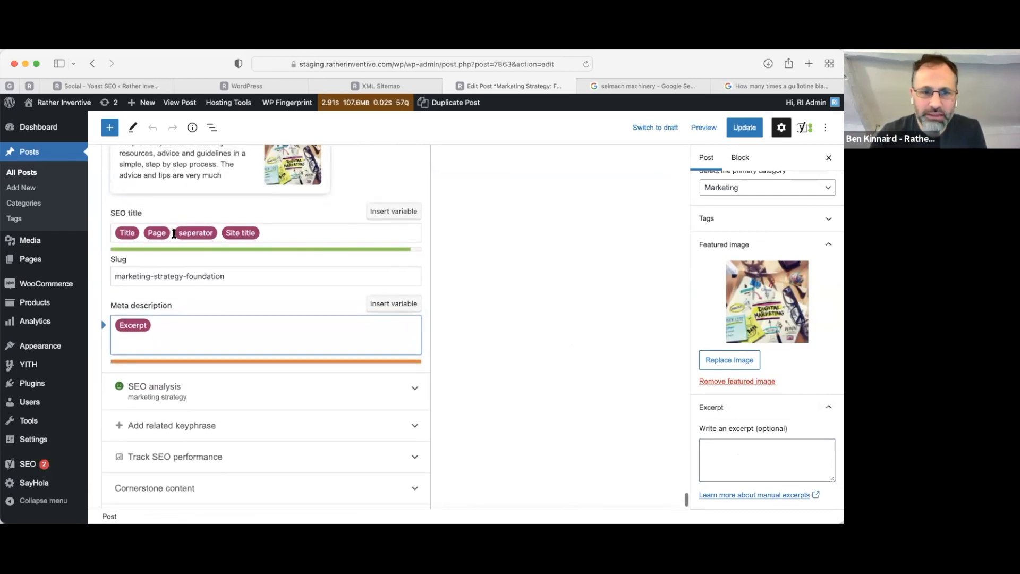
click(222, 236)
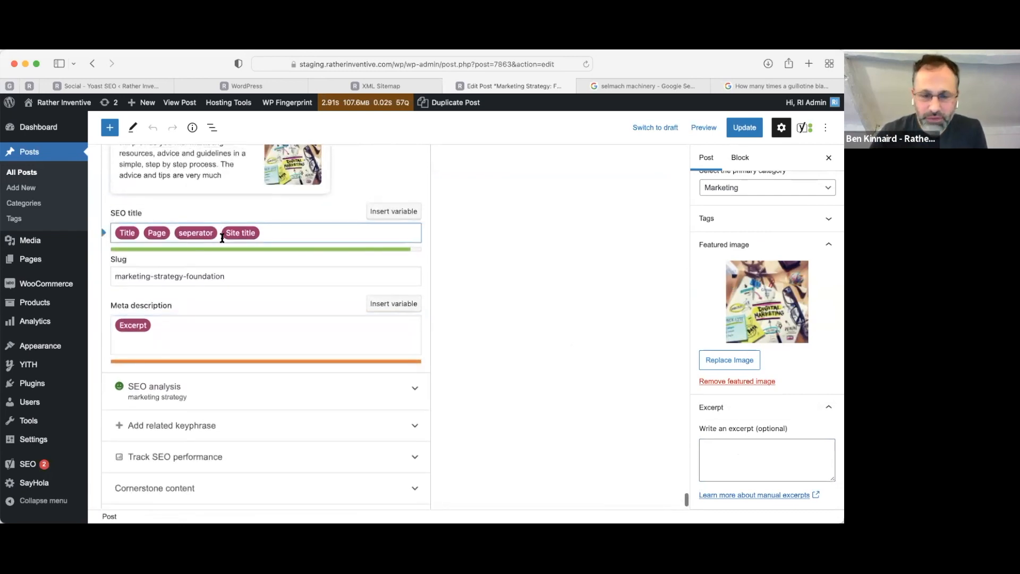
key(BackSpace)
key(BackSpace)
key(BackSpace)
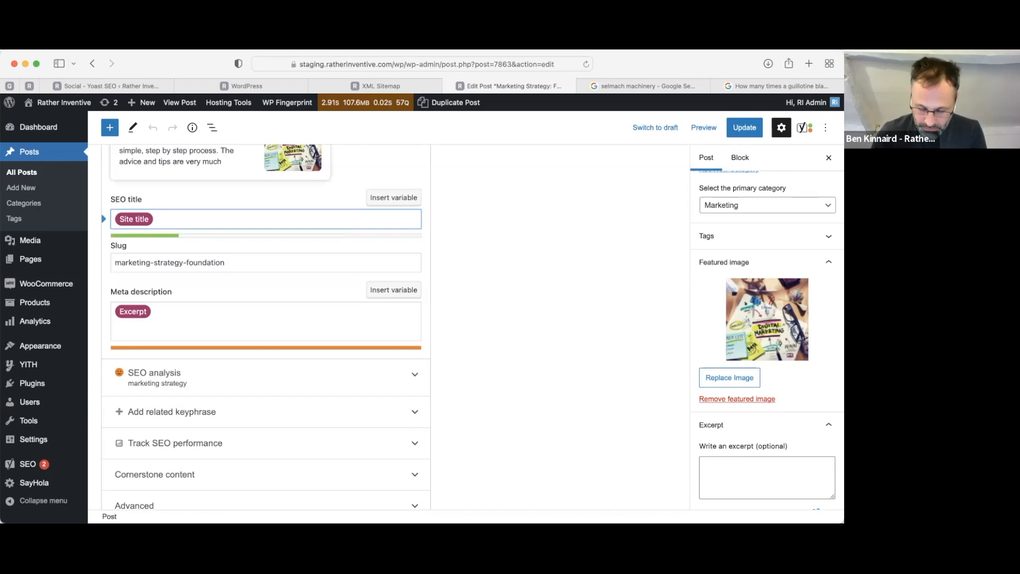
text(Market)
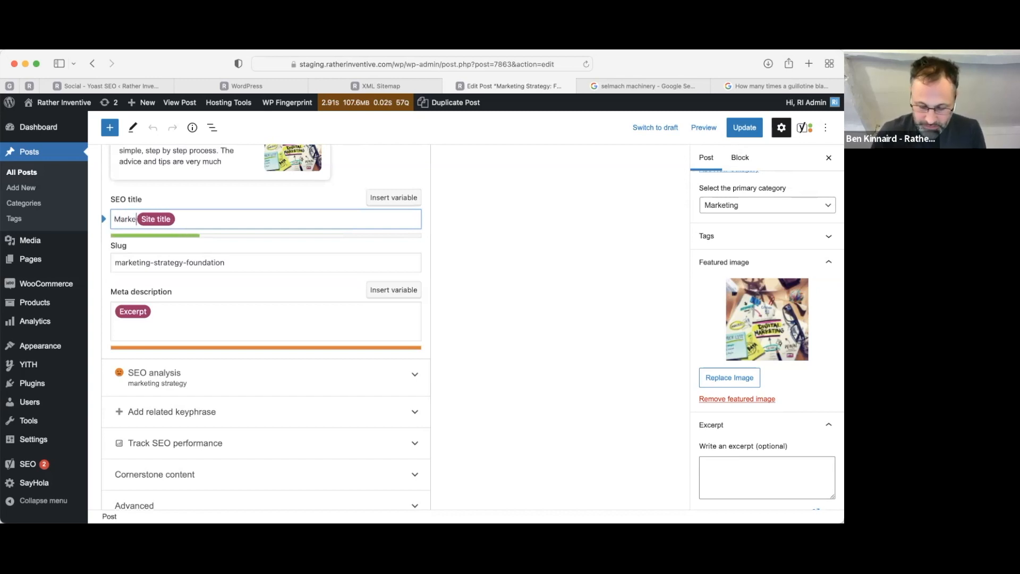
text(ing St)
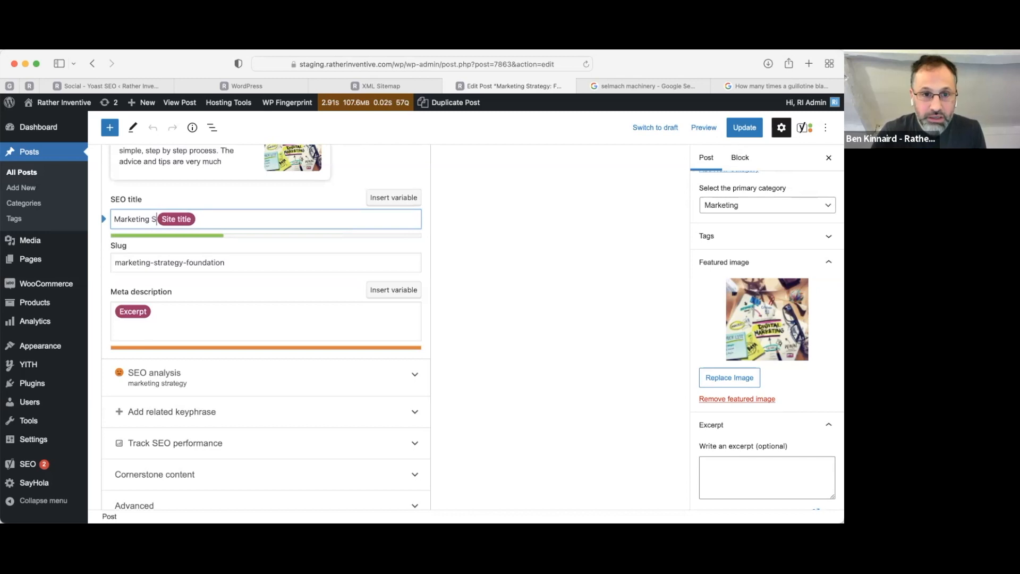
text(rategy)
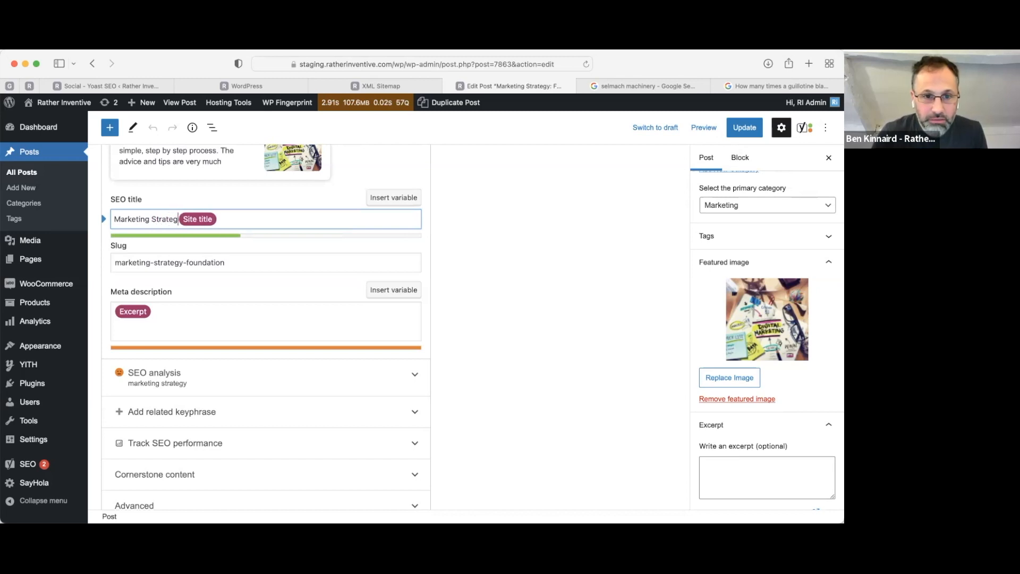
text(:)
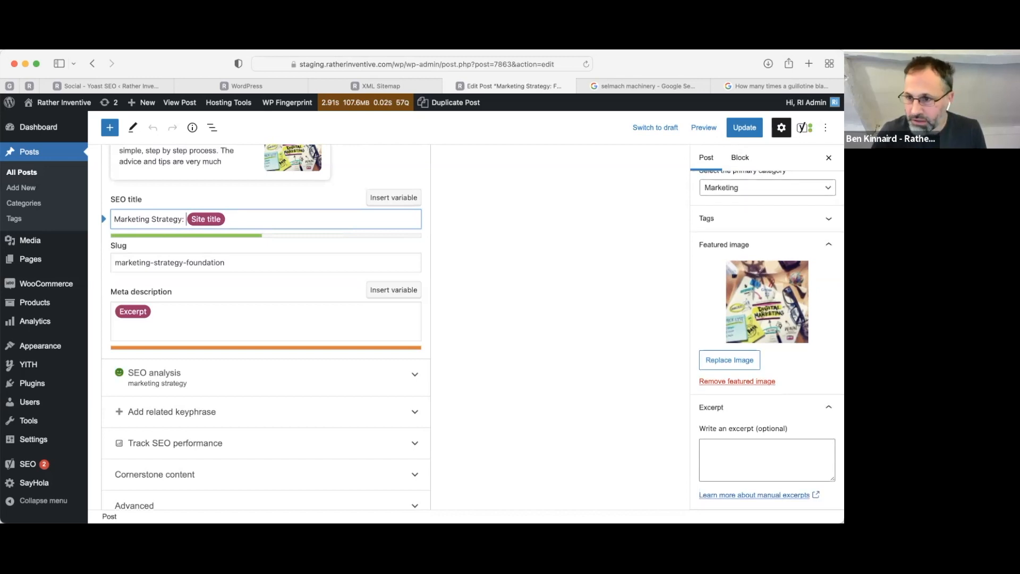
text(Foun)
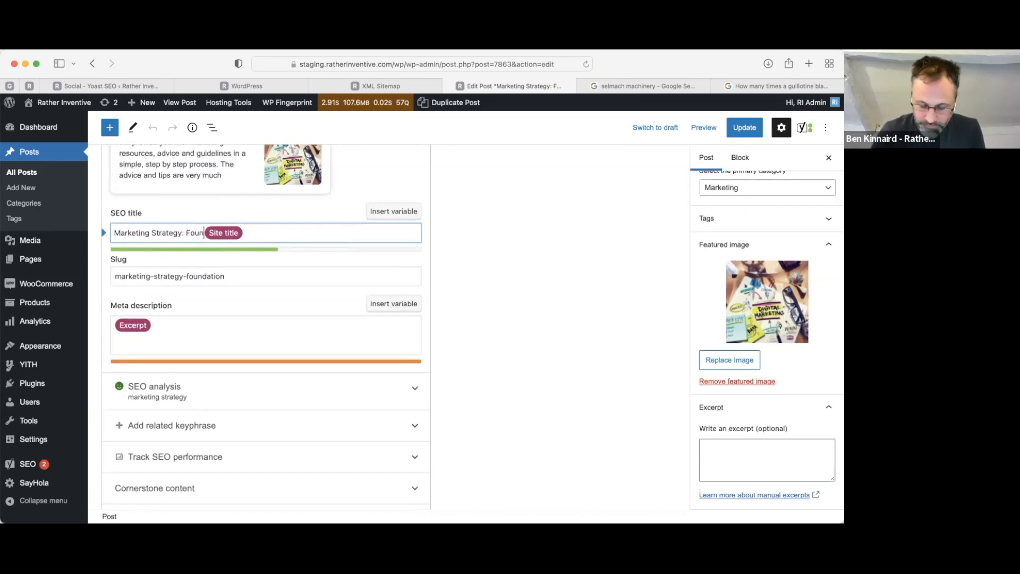
text(dation)
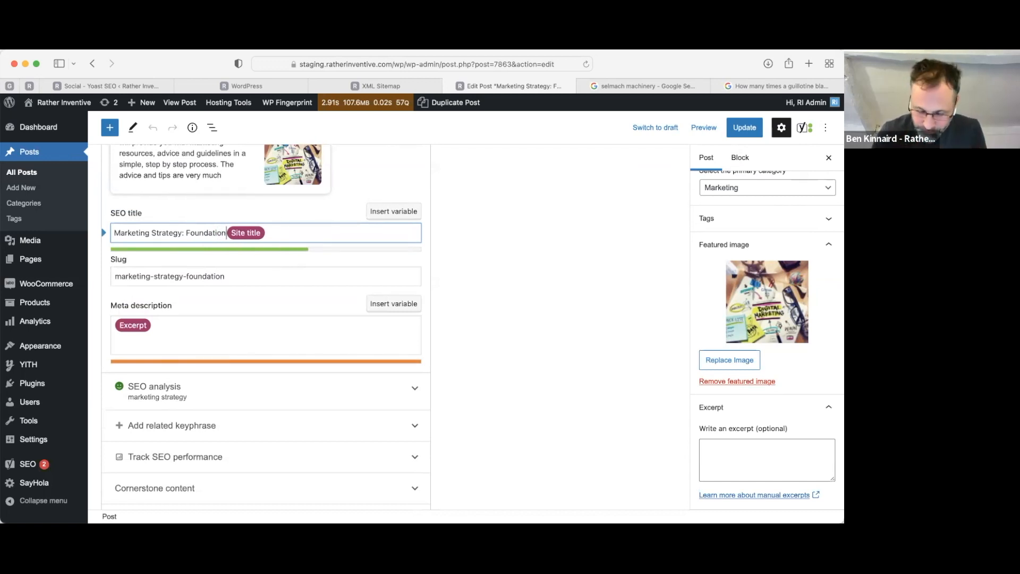
text( %sep)
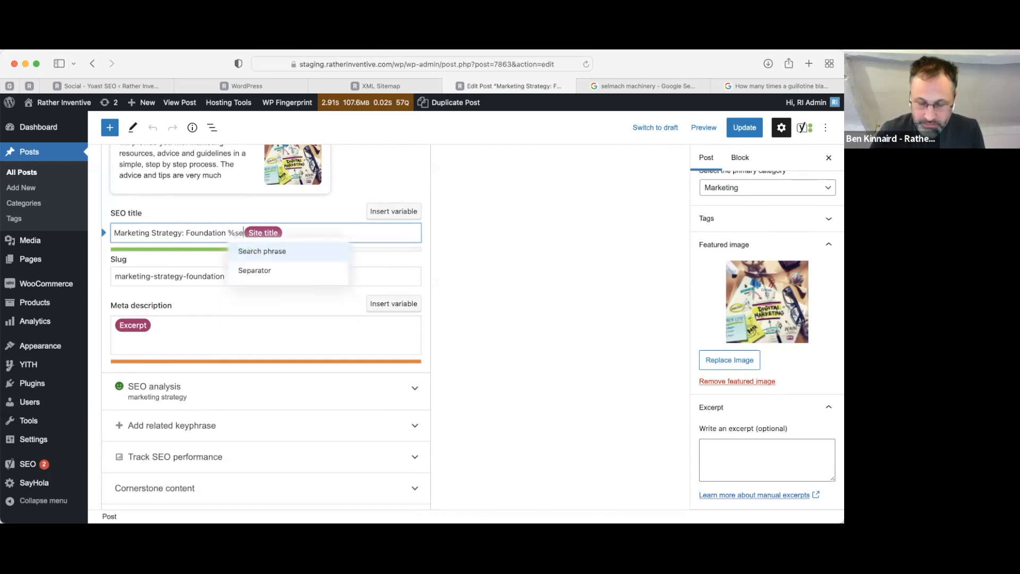
key(Return)
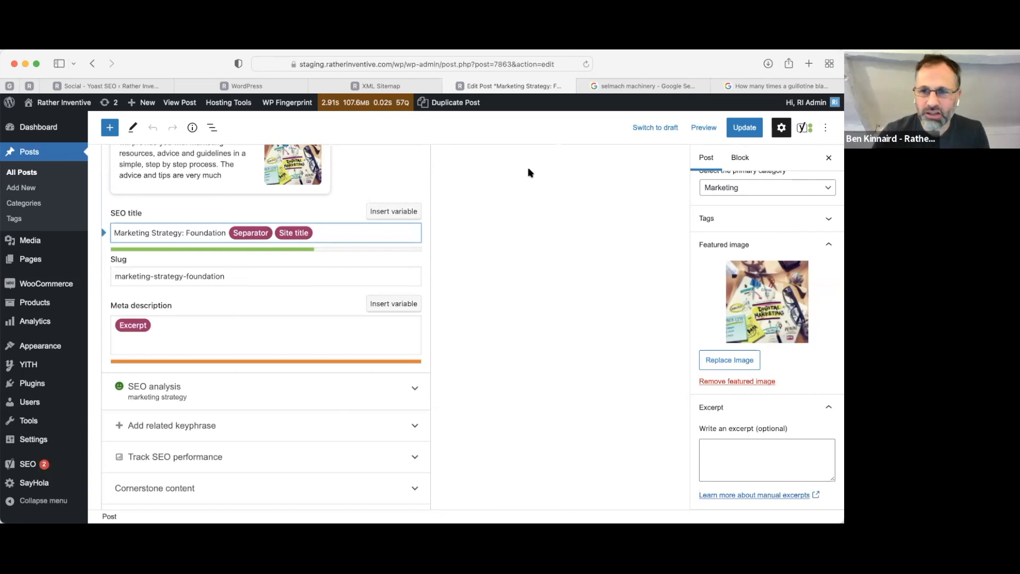
Review the SEO title text and meta description field, and examine the problems and improvements in the post's SEO analysis
drag(119, 227, 208, 230)
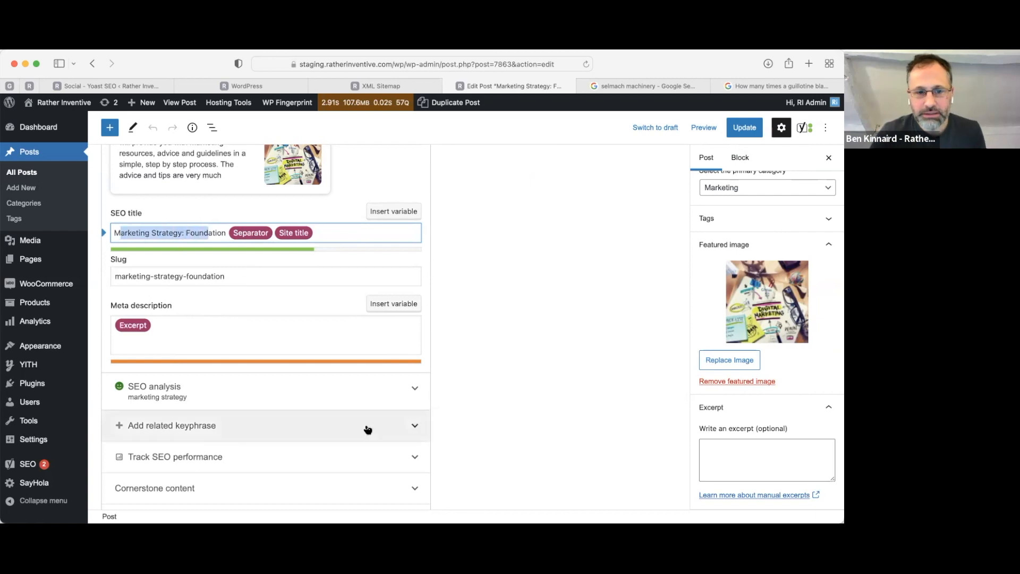
click(192, 339)
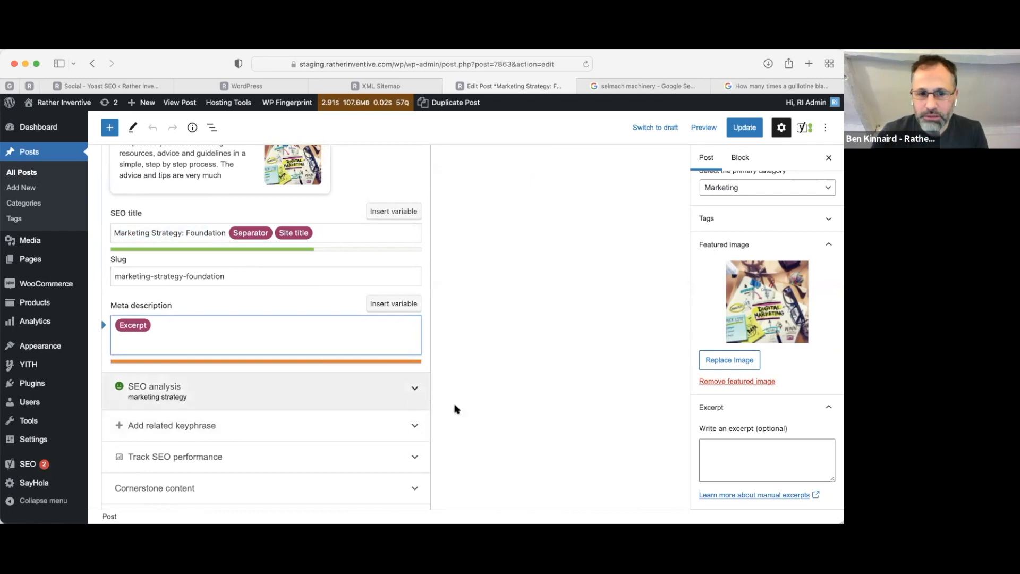
scroll(461, 407, down, 2)
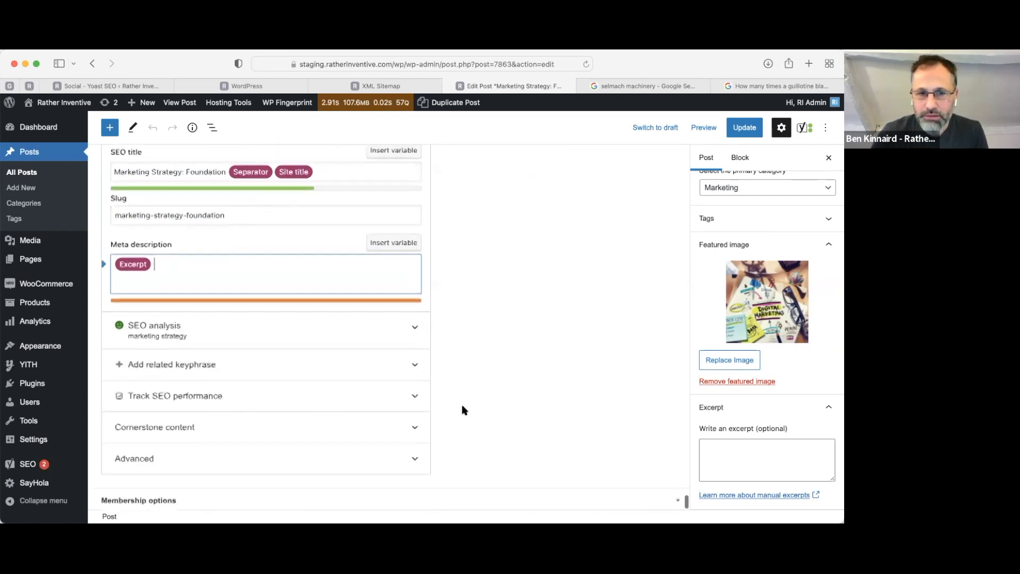
click(415, 327)
scroll(435, 414, down, 1)
scroll(435, 413, down, 4)
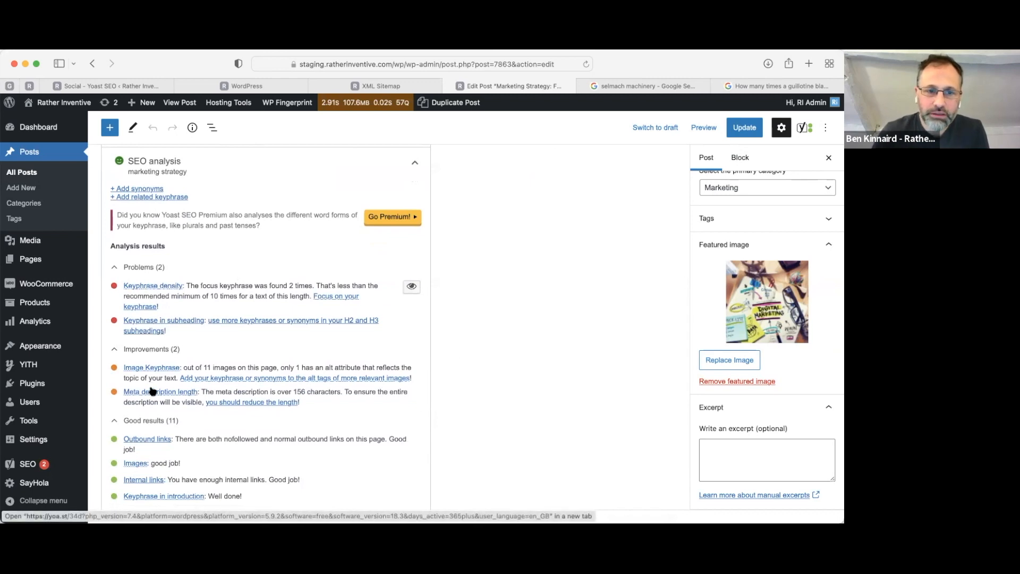
drag(196, 286, 304, 287)
click(260, 300)
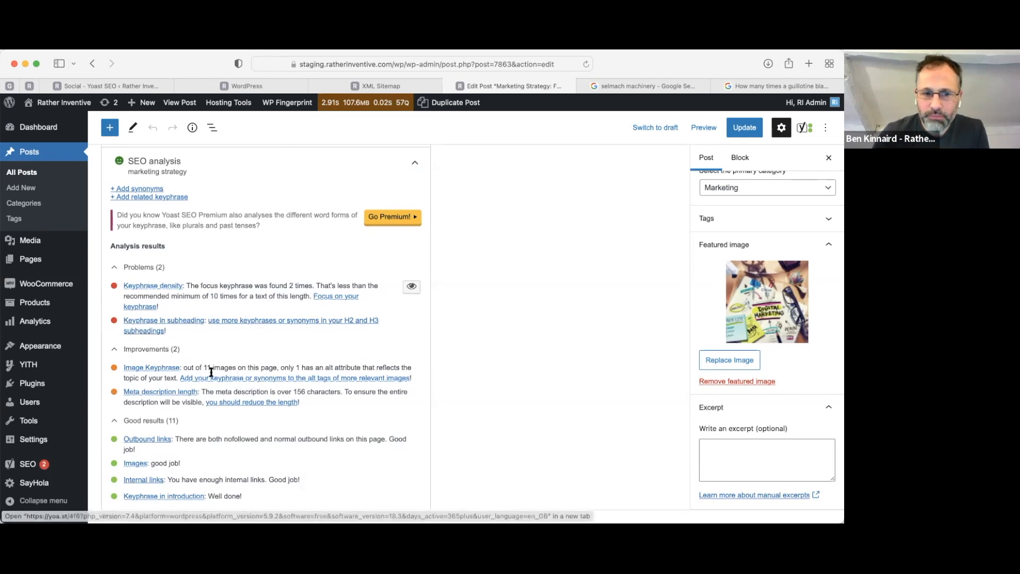
scroll(340, 462, down, 2)
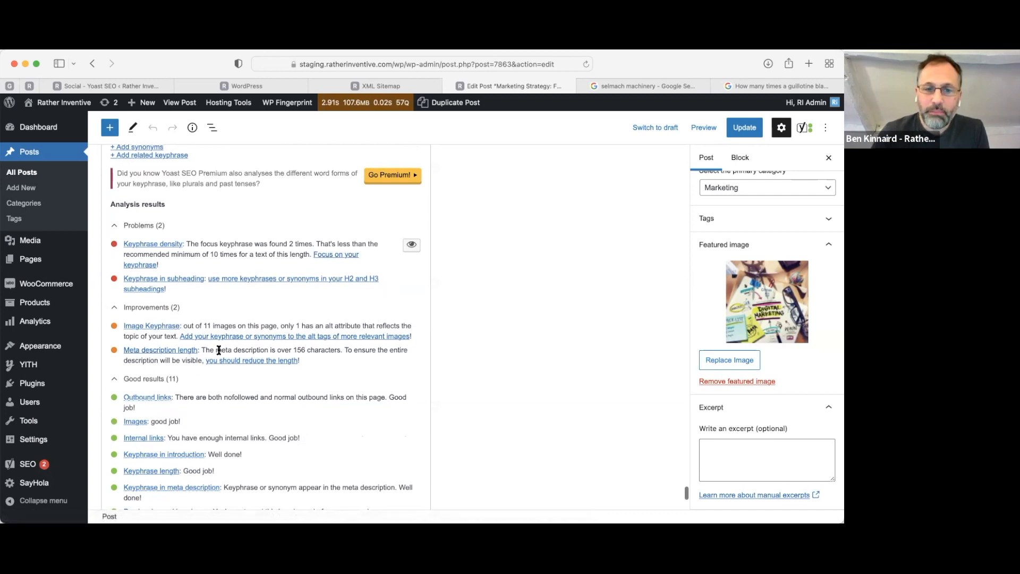
Replace the meta description's Excerpt variable with "My definitive checklist gives you a simple process to start building your marketing strategy. Easy to action advice, suitable for beginners."
drag(218, 351, 153, 350)
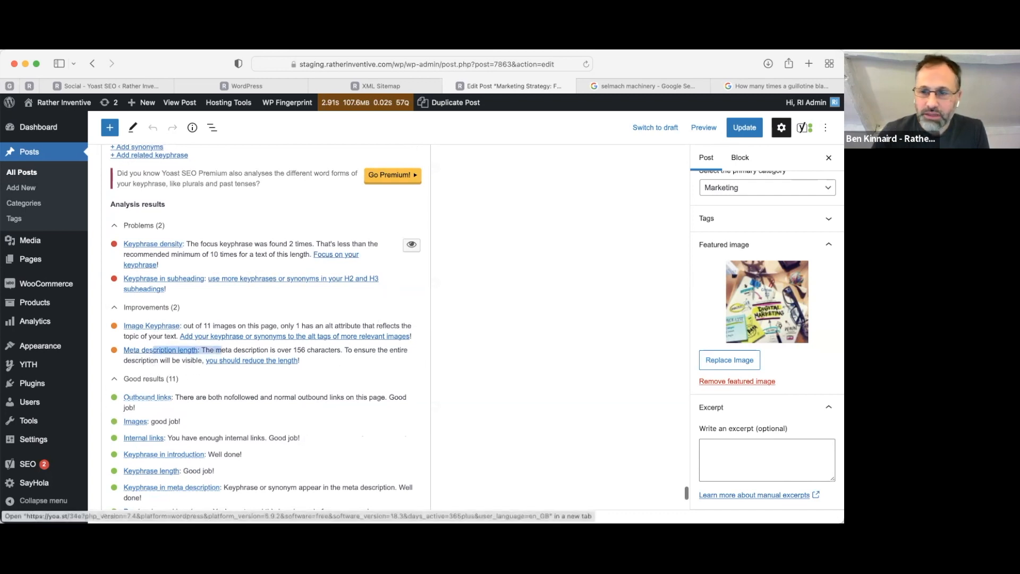
key(super+Tab)
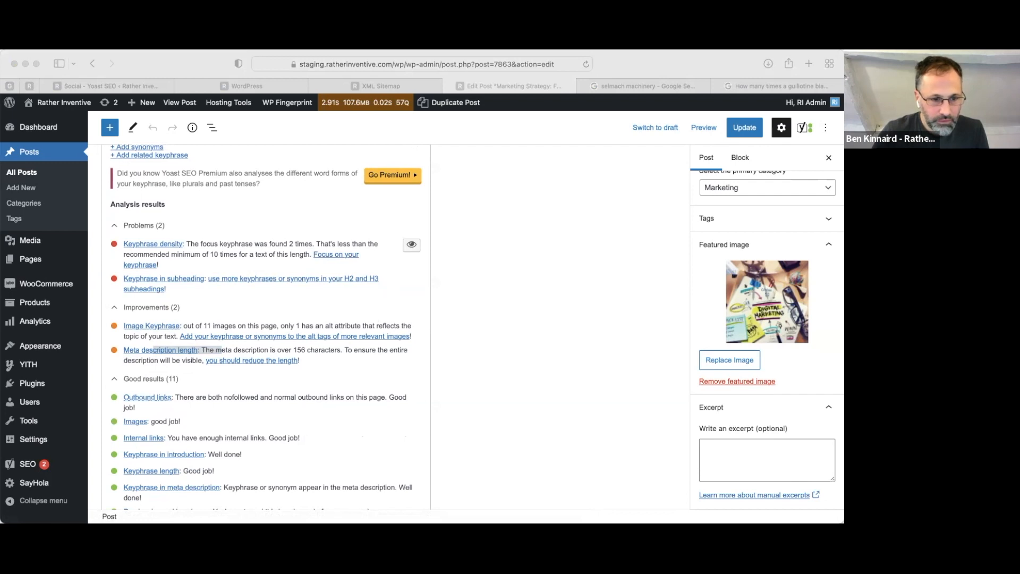
click(597, 151)
scroll(212, 371, up, 5)
scroll(213, 370, up, 1)
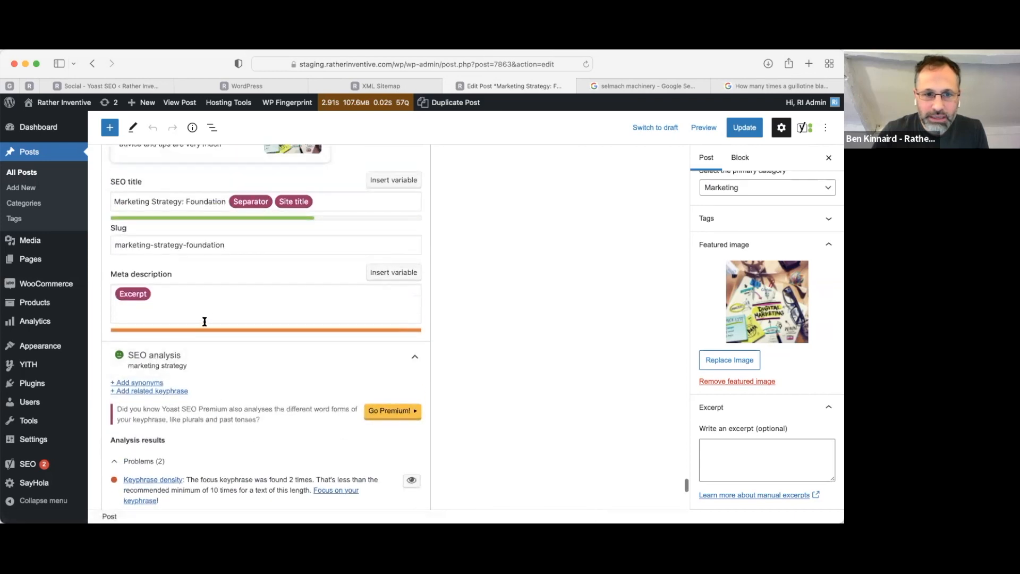
click(211, 304)
key(BackSpace)
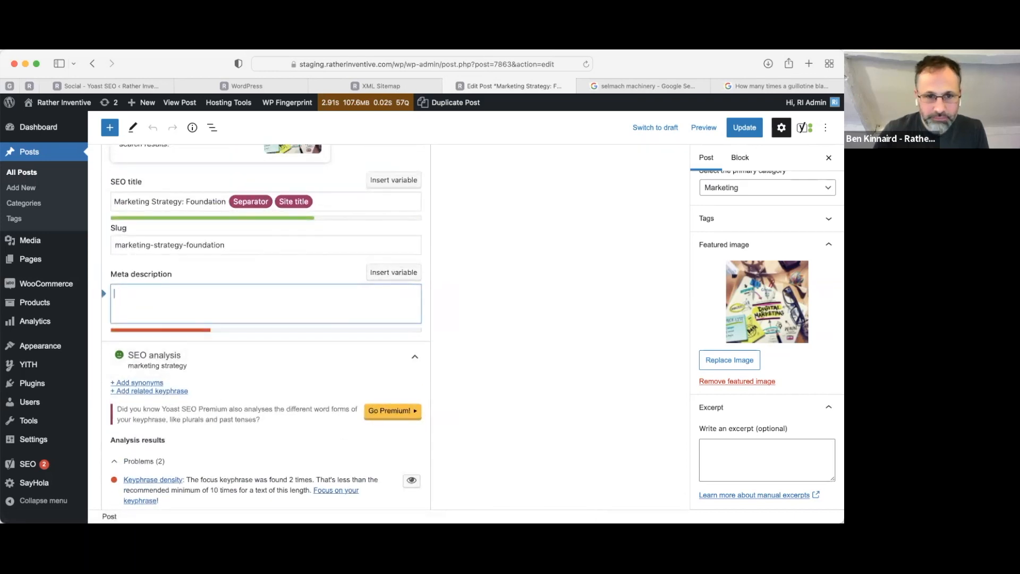
text(My definitive checklist gives you a simple process to start building your marketing strategy. Easy to action advice, suitable for beginners.)
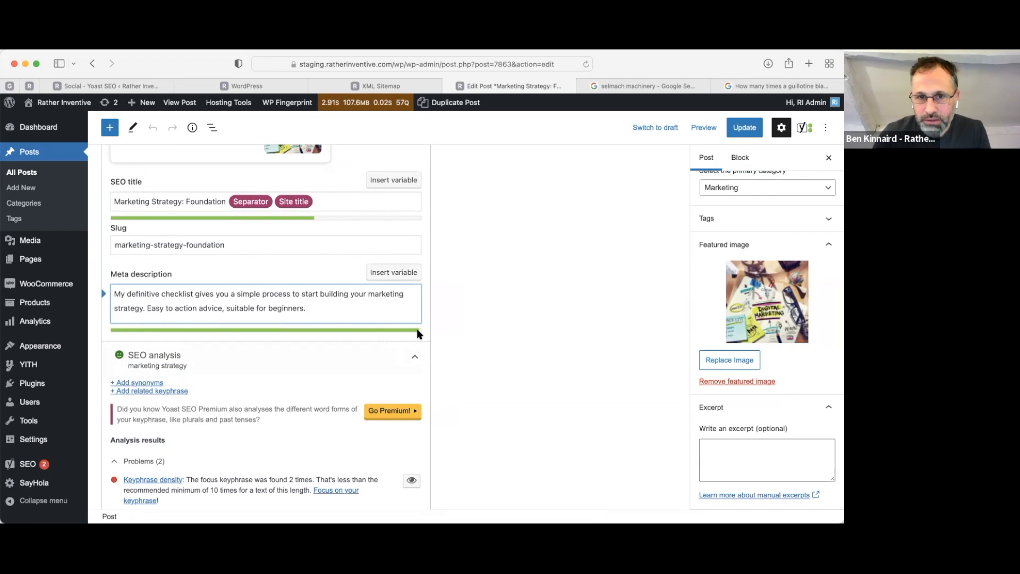
Test the meta description's length indicator by appending filler text after "beginners.", and remove the filler again
text(br)
text(gegertergerge)
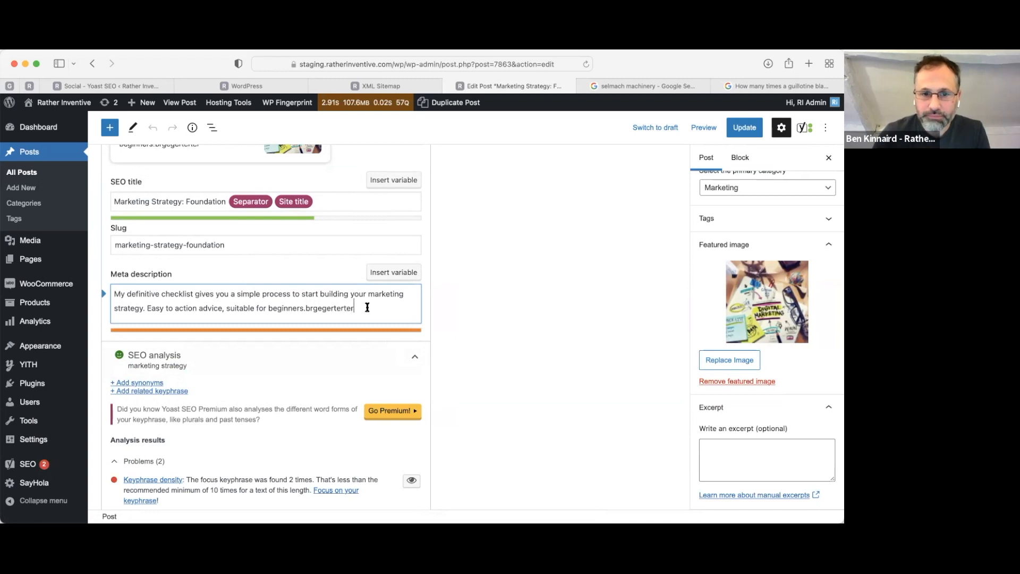
text(rgere)
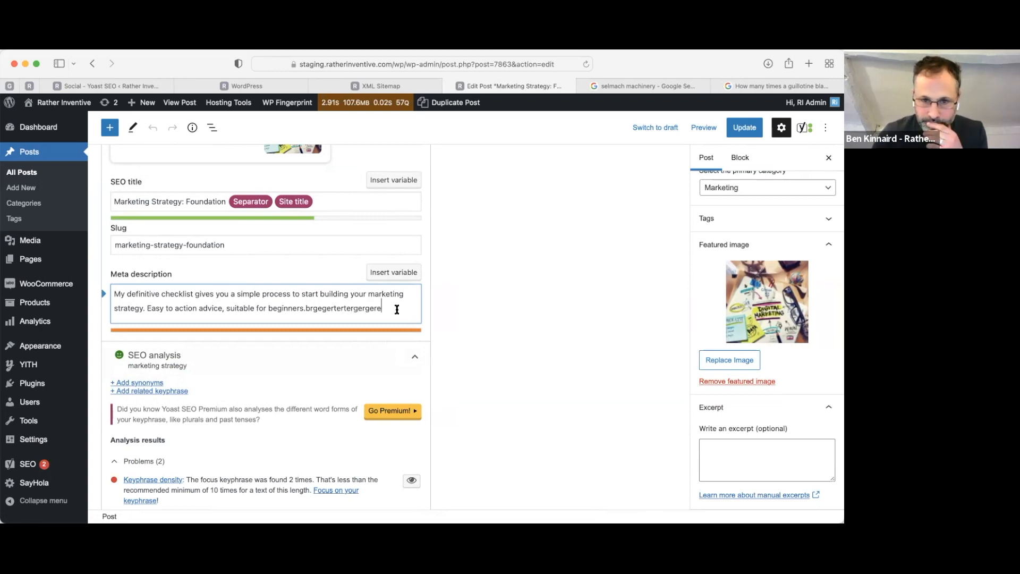
text(gerger)
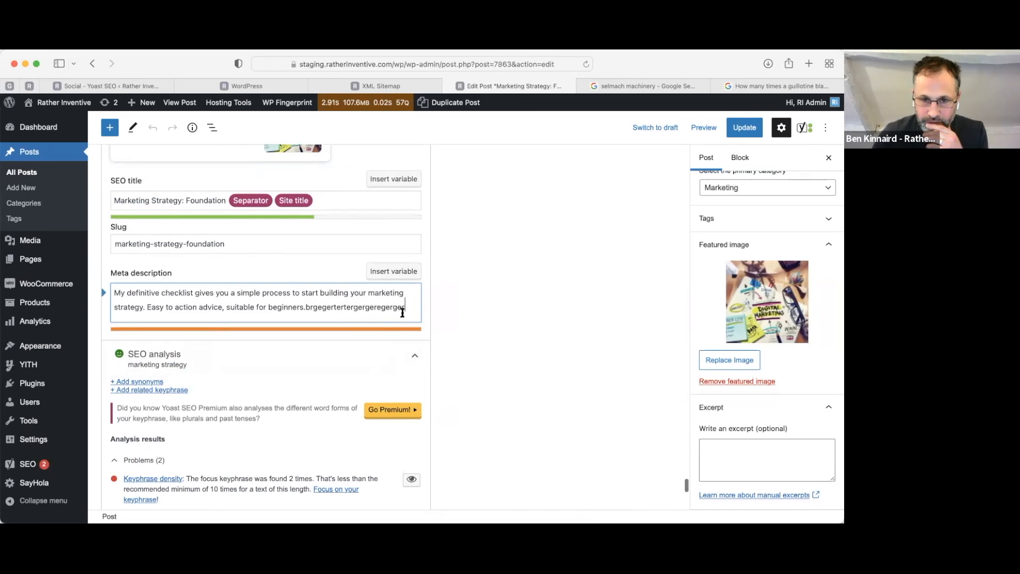
drag(409, 308, 310, 308)
key(BackSpace)
key(BackSpace)
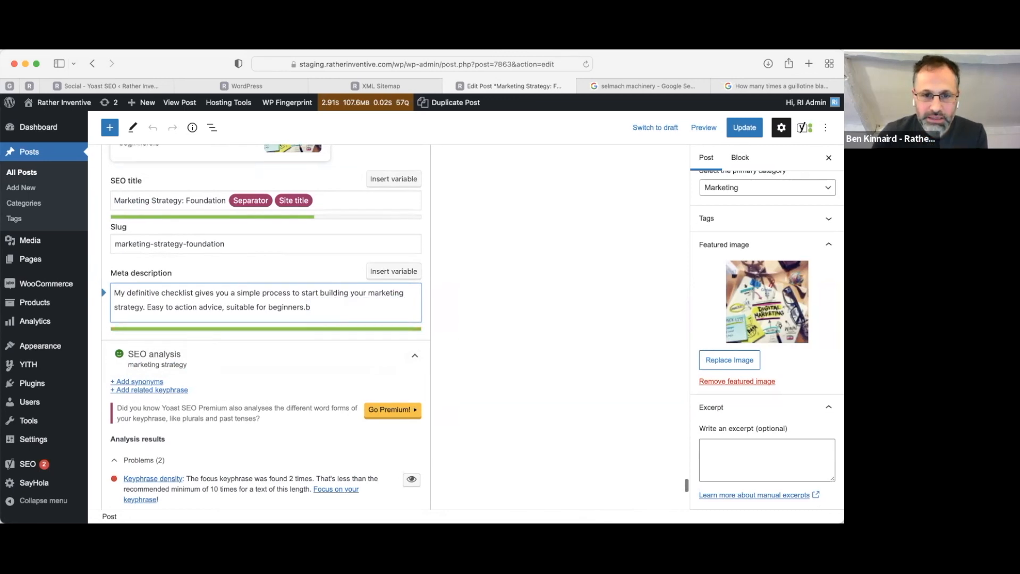
Add "Level" after "Foundation" in the SEO title, before the Separator variable
drag(306, 307, 161, 308)
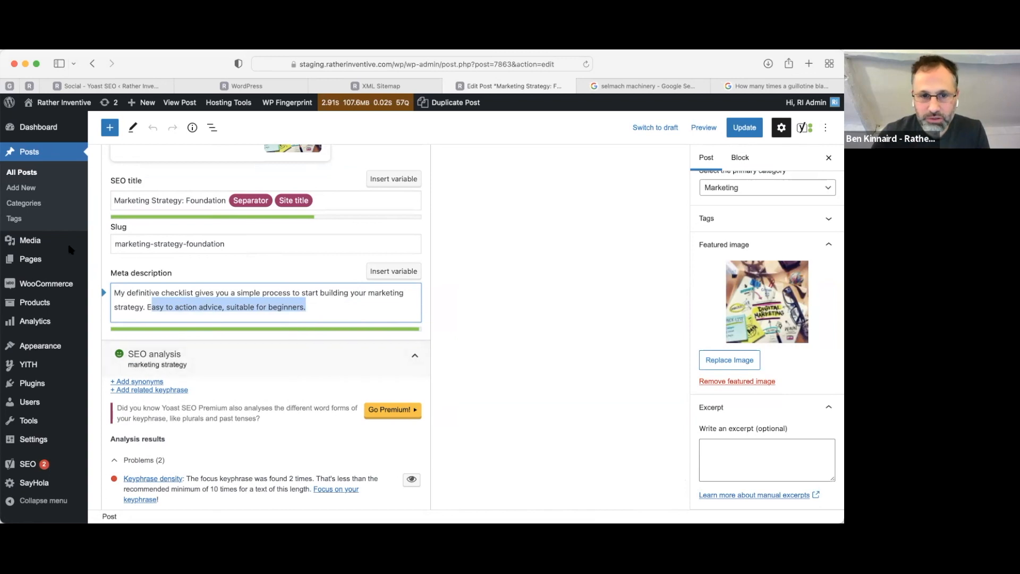
click(125, 201)
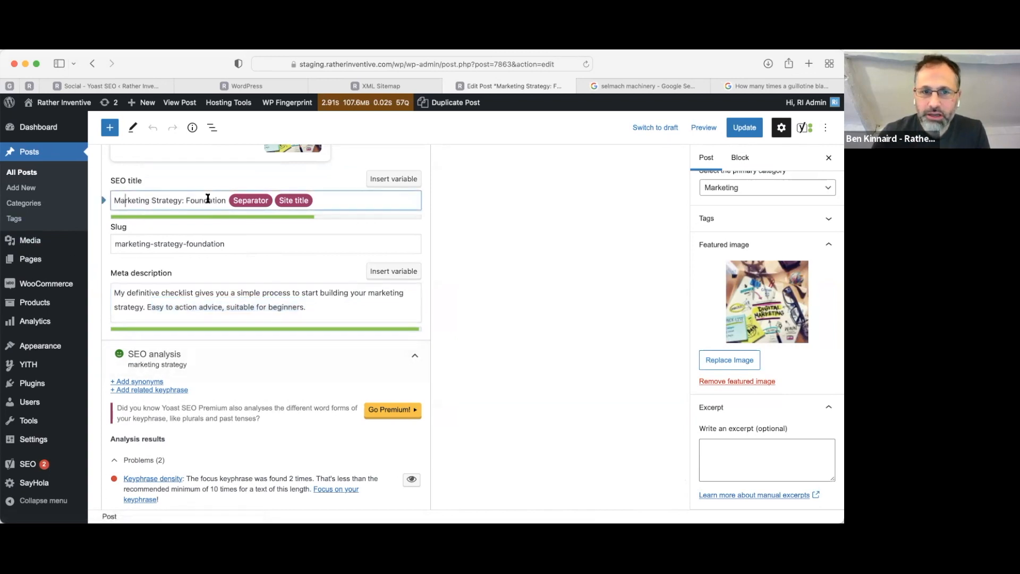
click(225, 201)
text(Level)
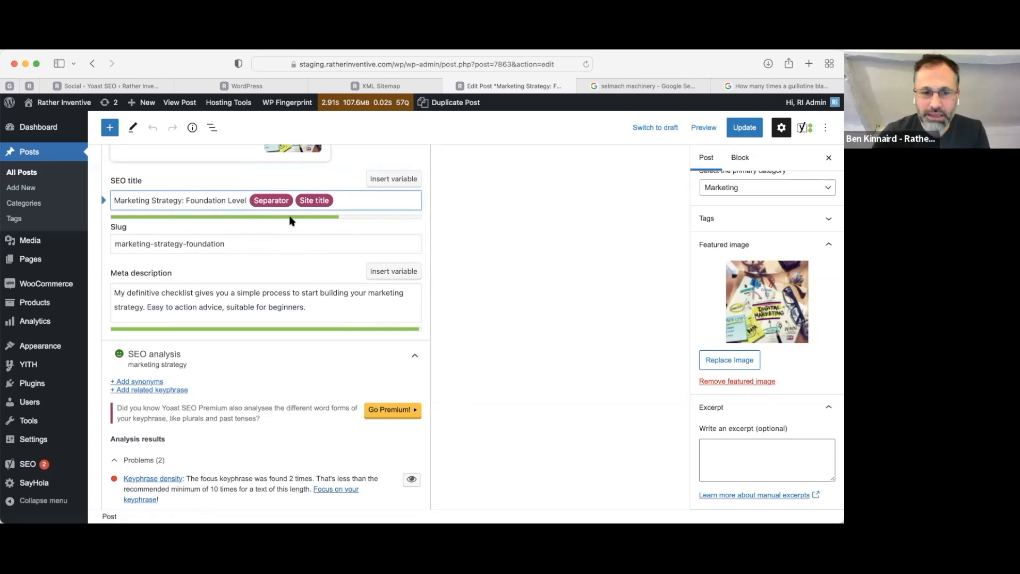
Review the updated SEO analysis results and mark the post as cornerstone content
scroll(282, 374, down, 5)
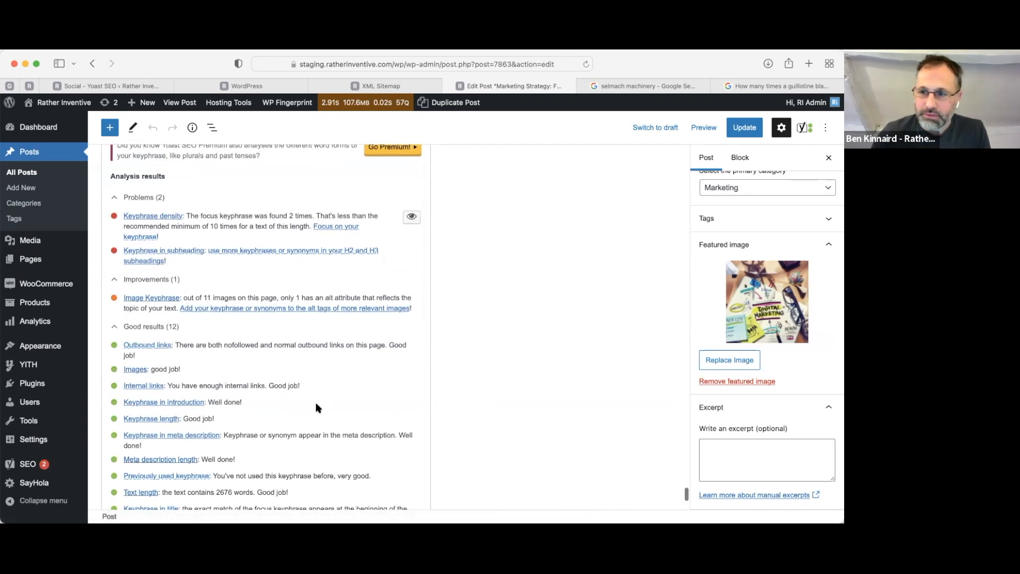
scroll(316, 417, down, 4)
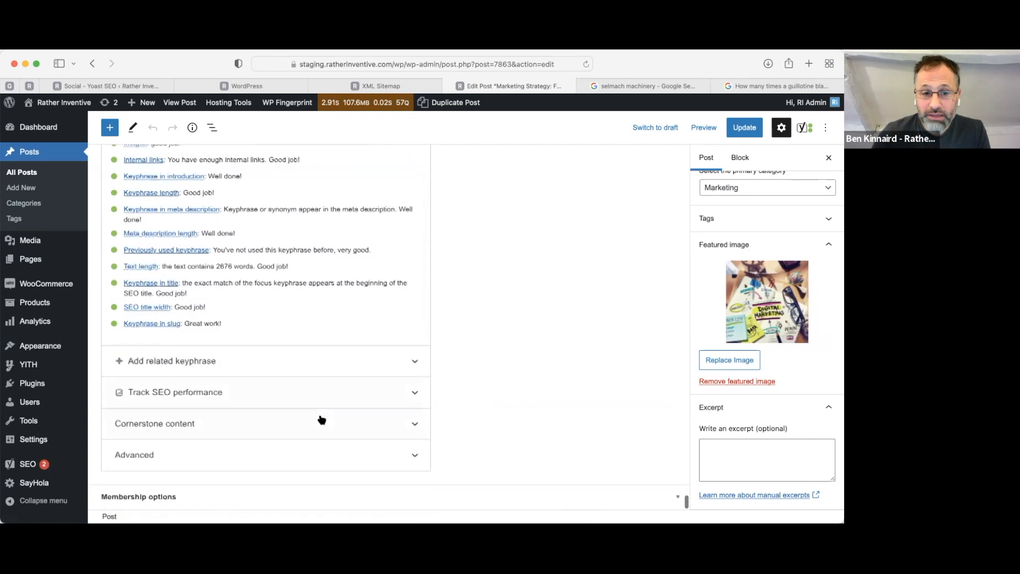
click(415, 425)
scroll(418, 427, down, 1)
click(399, 425)
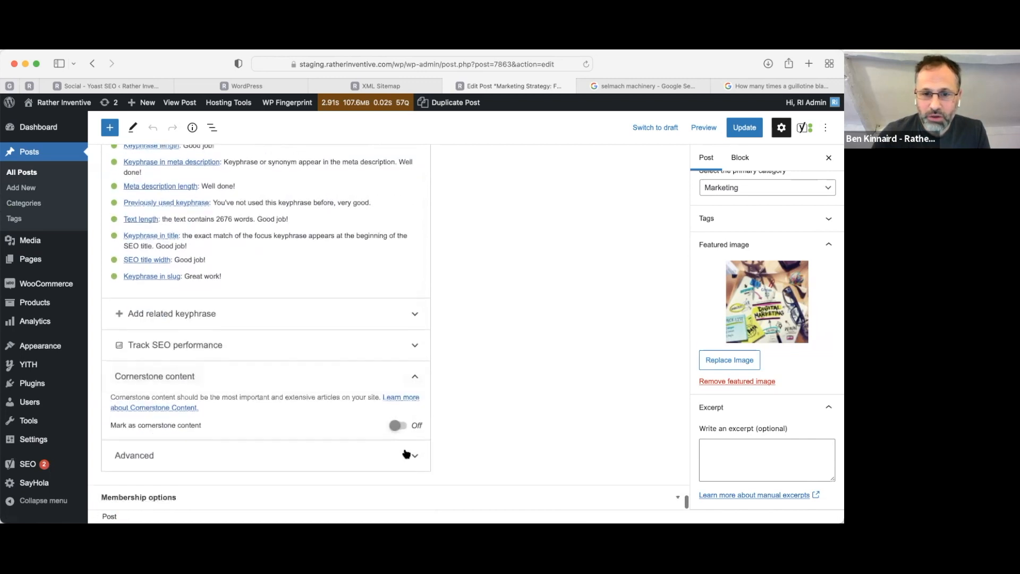
scroll(395, 452, up, 5)
scroll(396, 455, down, 5)
scroll(407, 447, down, 1)
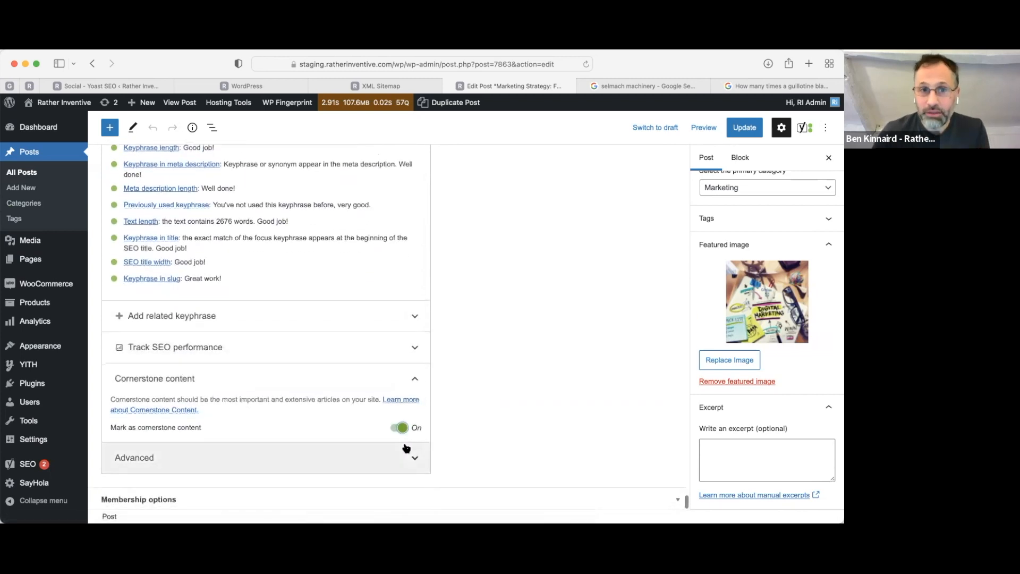
Address the keyphrase density problem by inserting "Marketing" before "Strategy" in the article's "Understand your SEO Strategy" heading
scroll(406, 448, up, 7)
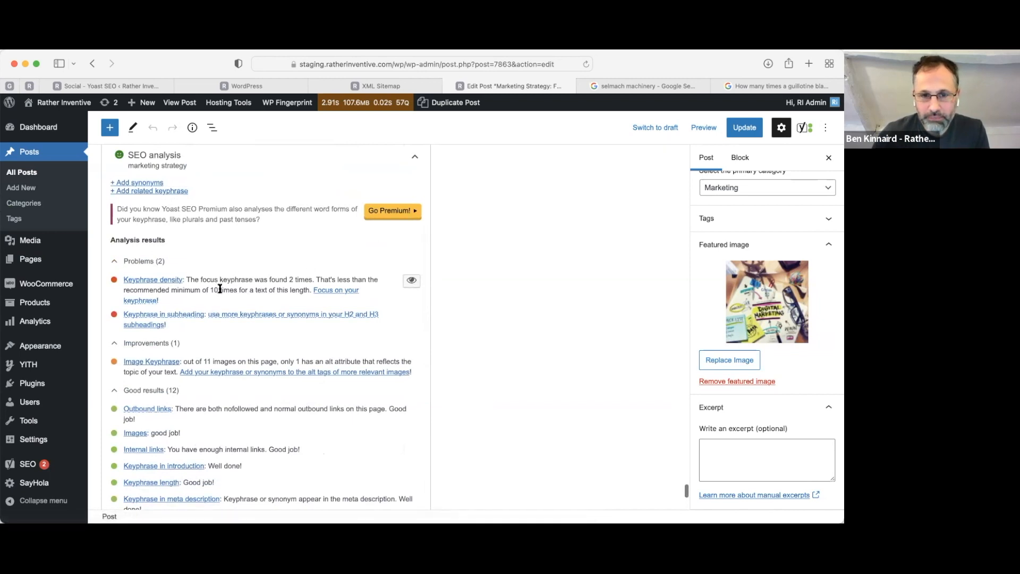
drag(225, 280, 240, 290)
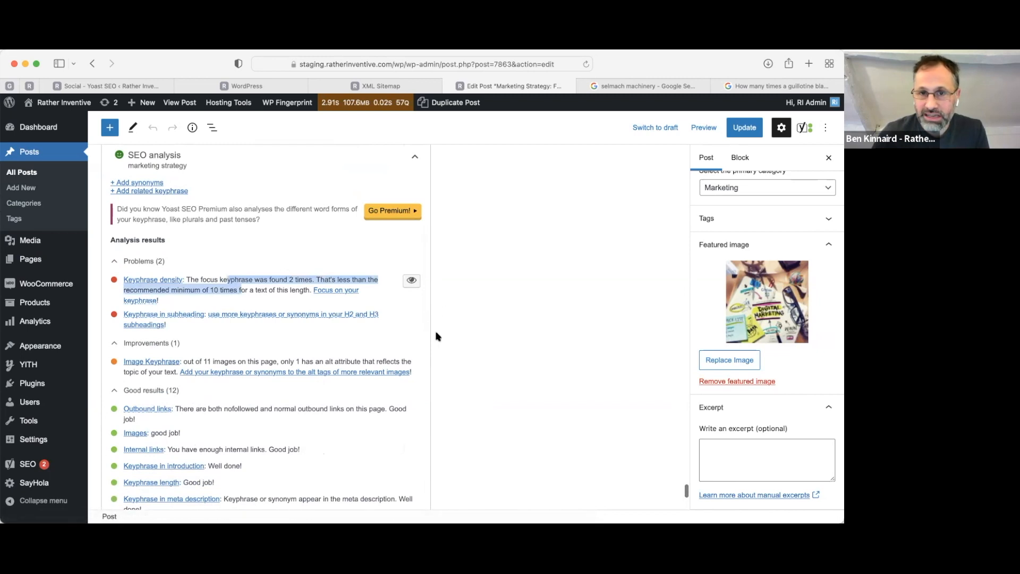
scroll(271, 447, up, 1)
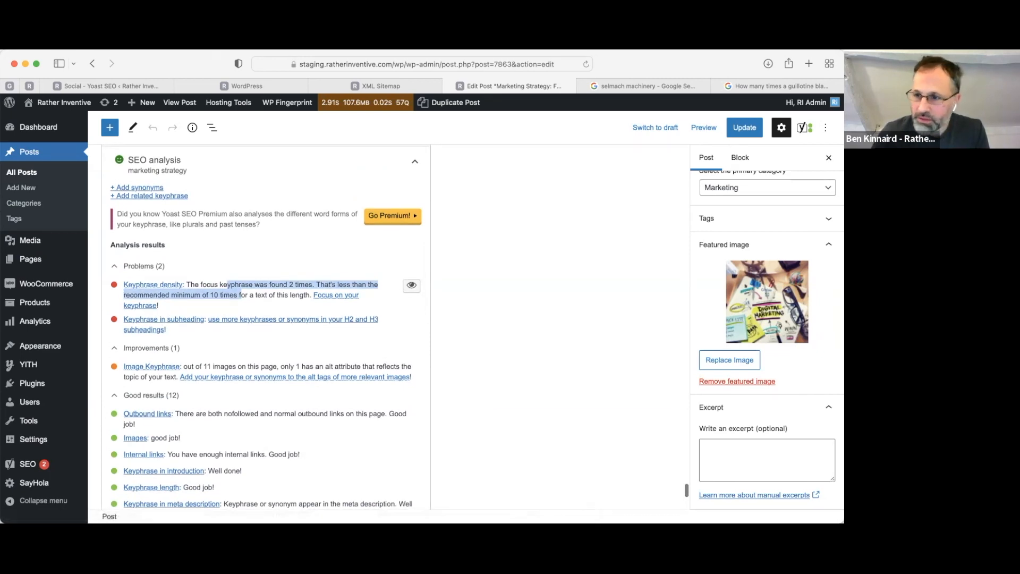
key(super+Tab)
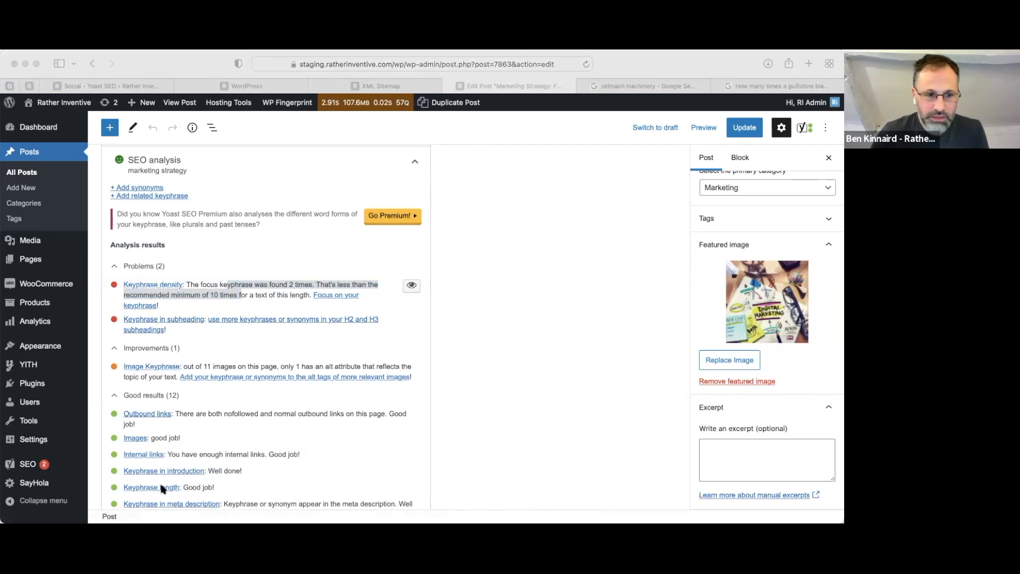
scroll(506, 198, up, 10)
scroll(531, 218, up, 10)
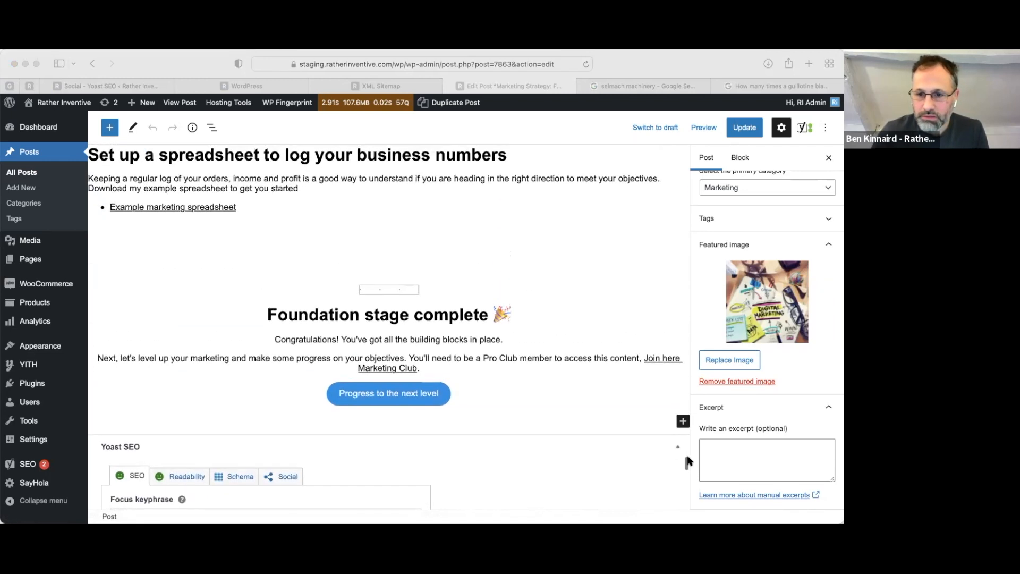
click(684, 206)
scroll(684, 176, up, 5)
scroll(684, 198, up, 15)
drag(685, 403, 685, 313)
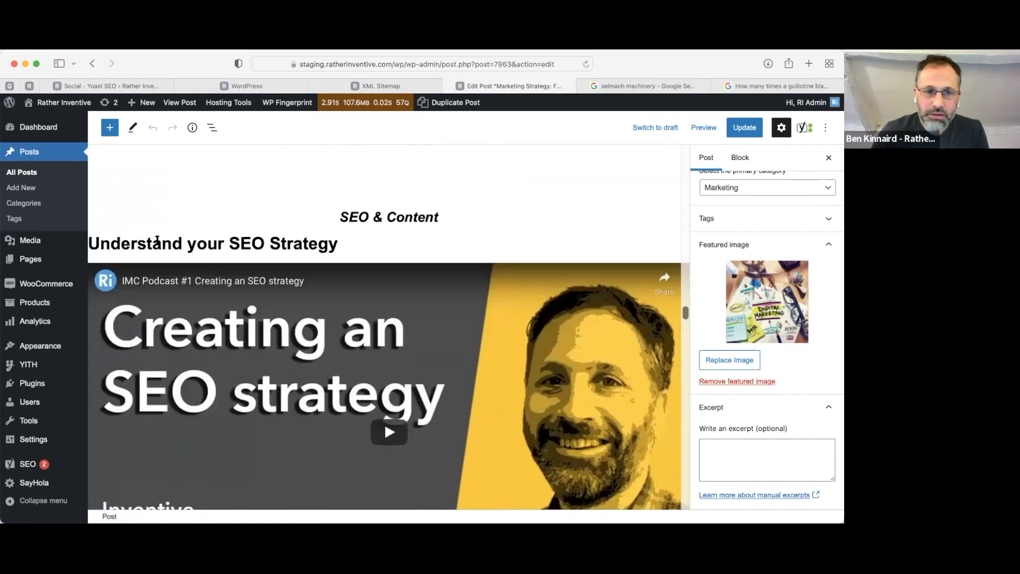
click(232, 245)
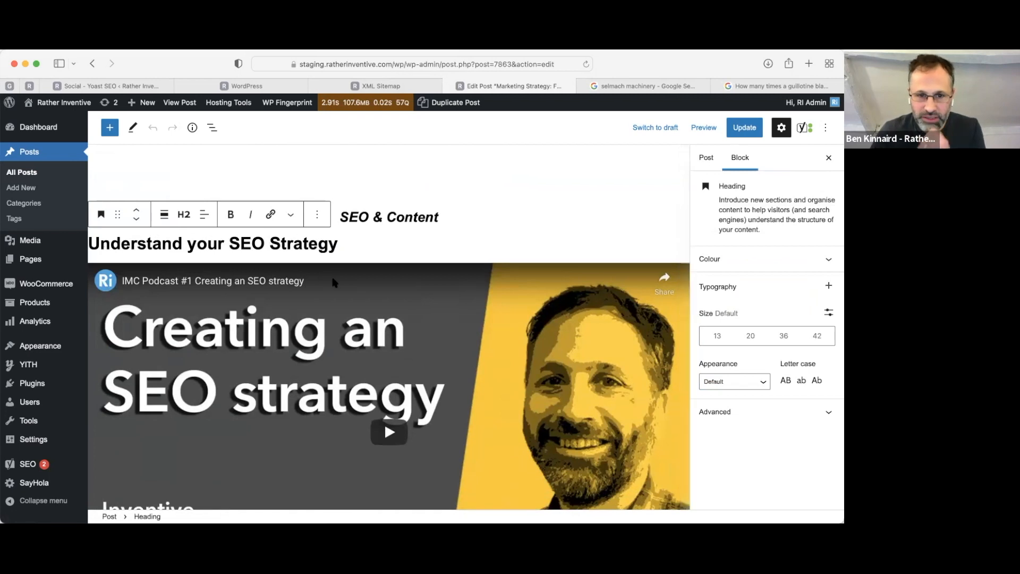
text(Marketing)
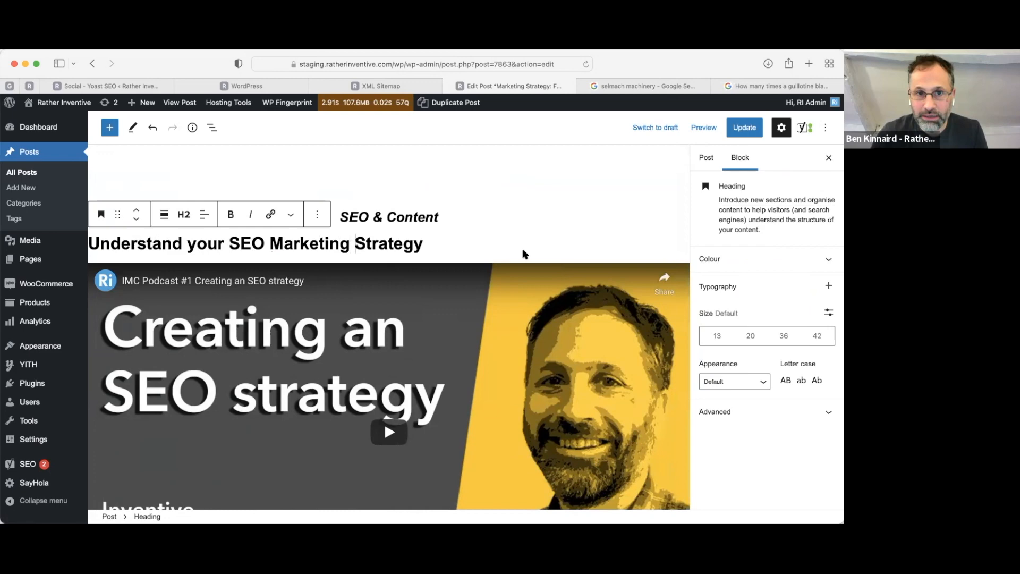
Insert "Marketing Strategy" at the start of the "Foundation stage complete" heading near the article's end
scroll(678, 220, down, 1)
scroll(679, 220, down, 4)
drag(686, 316, 664, 464)
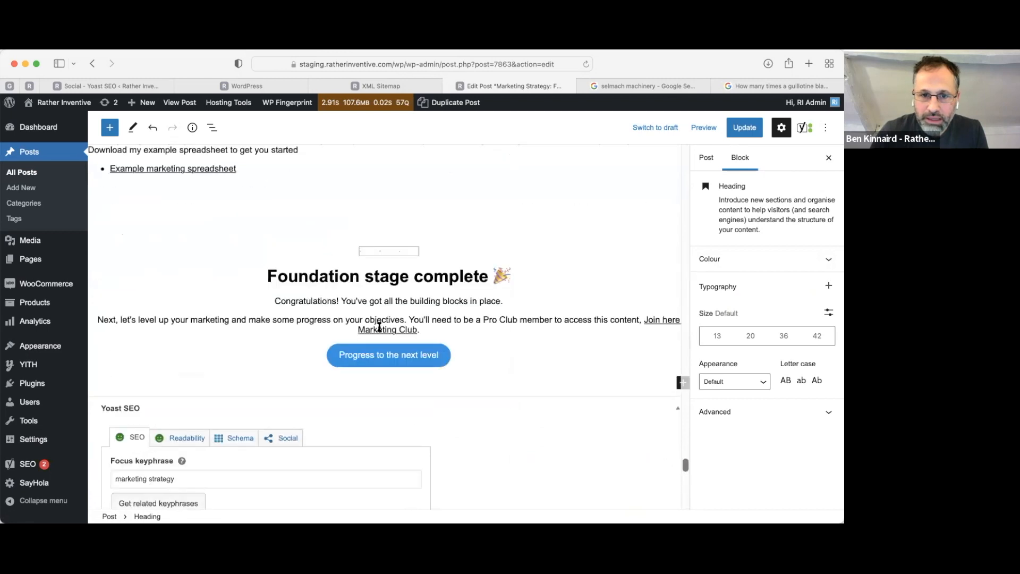
click(294, 284)
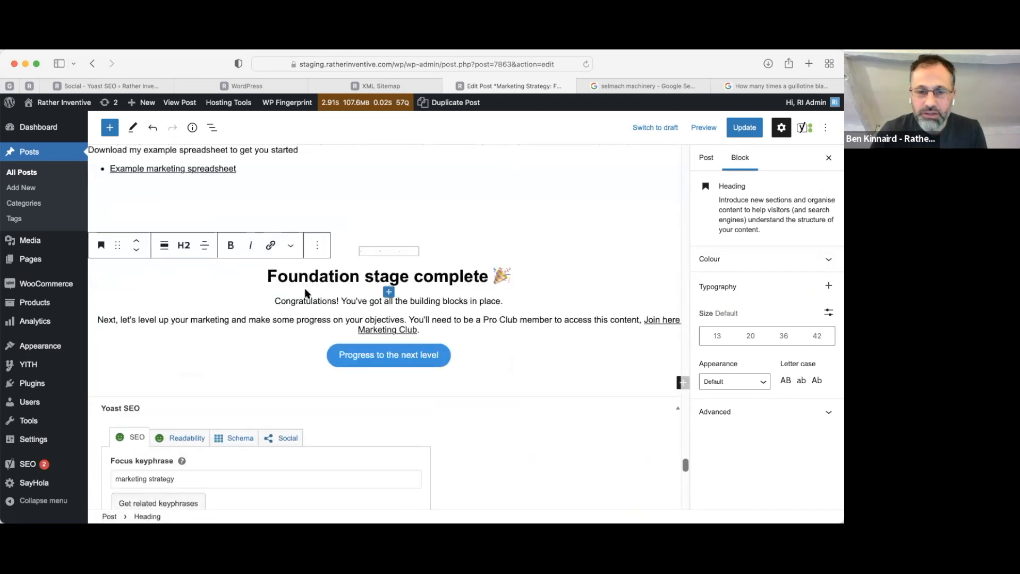
text(Marke)
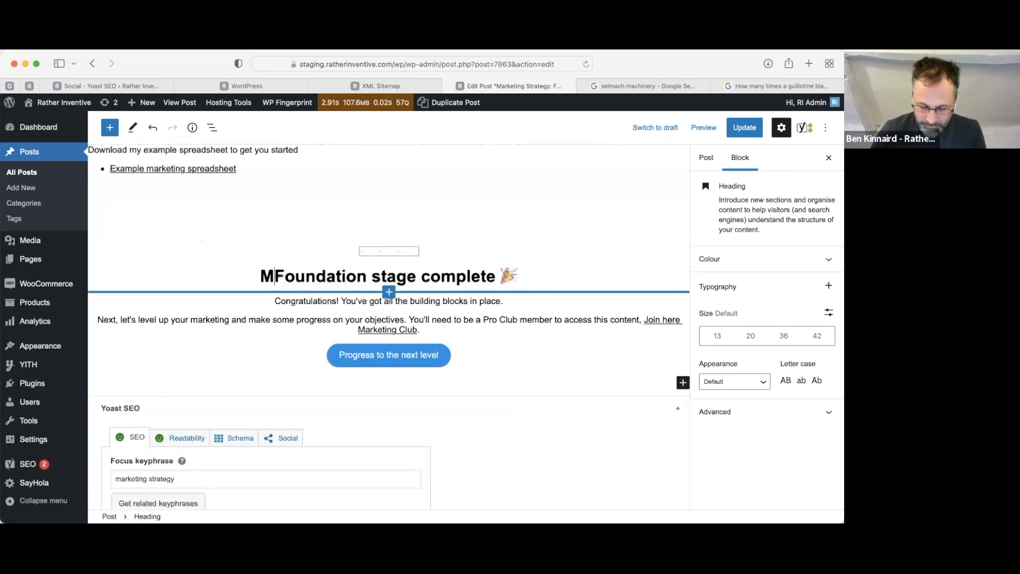
text(Strategy)
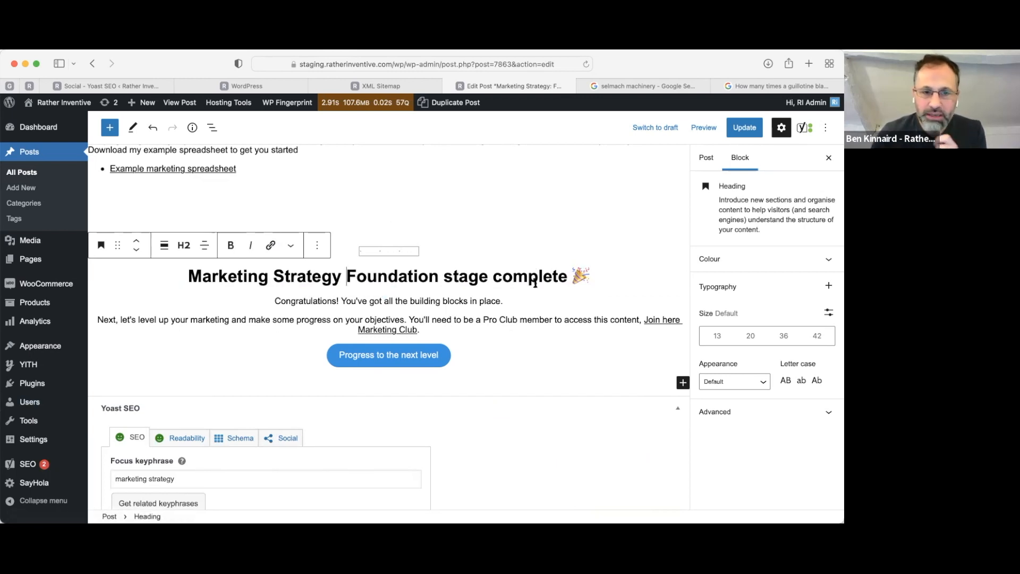
Check the remaining problems in the SEO analysis and highlight the keyphrase density matches in the article
scroll(494, 313, down, 15)
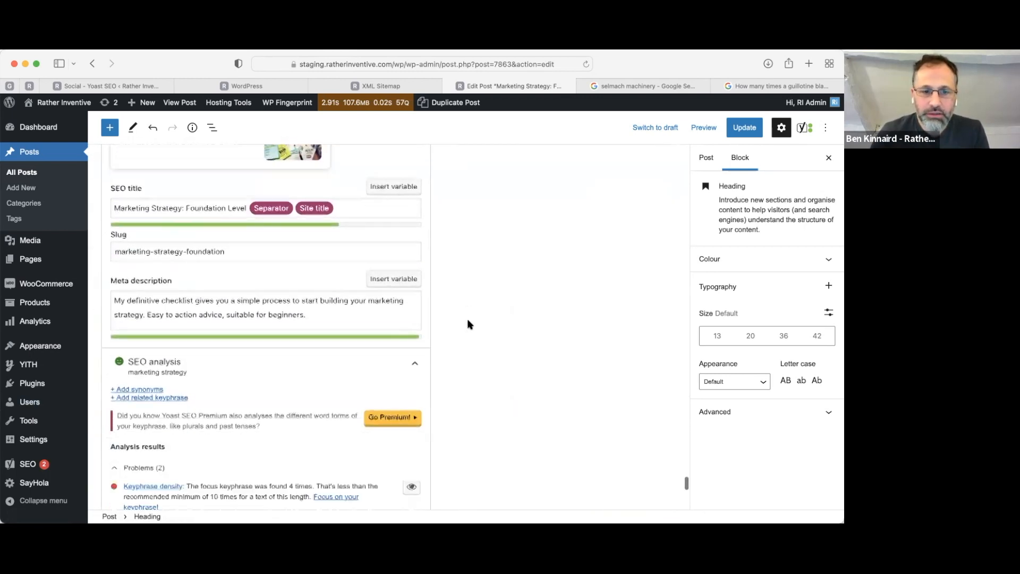
scroll(468, 325, down, 4)
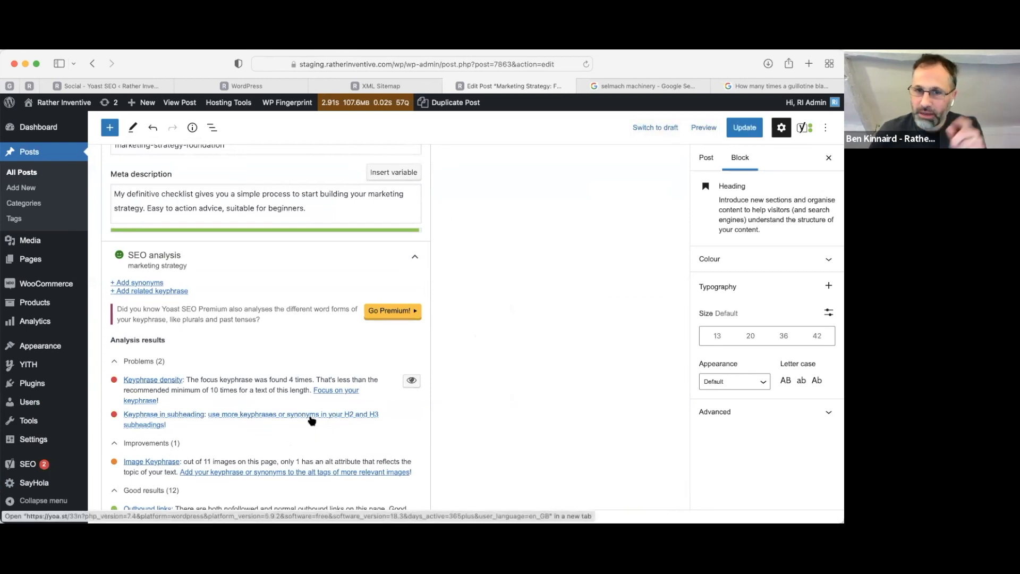
click(412, 381)
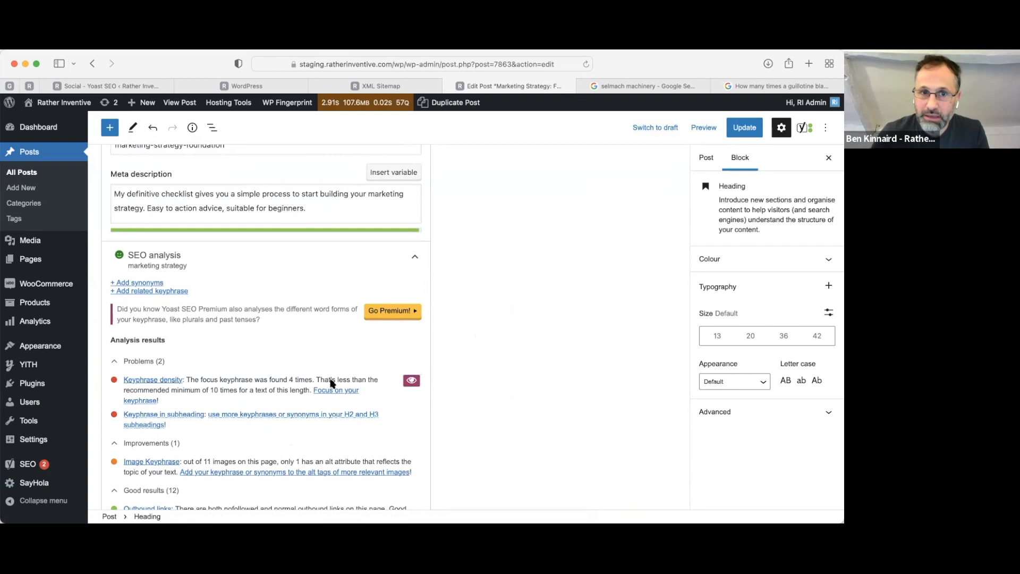
Examine the highlighted keyphrase occurrences from the article's introduction to its closing heading, and switch the keyphrase density highlighting off
scroll(558, 350, up, 10)
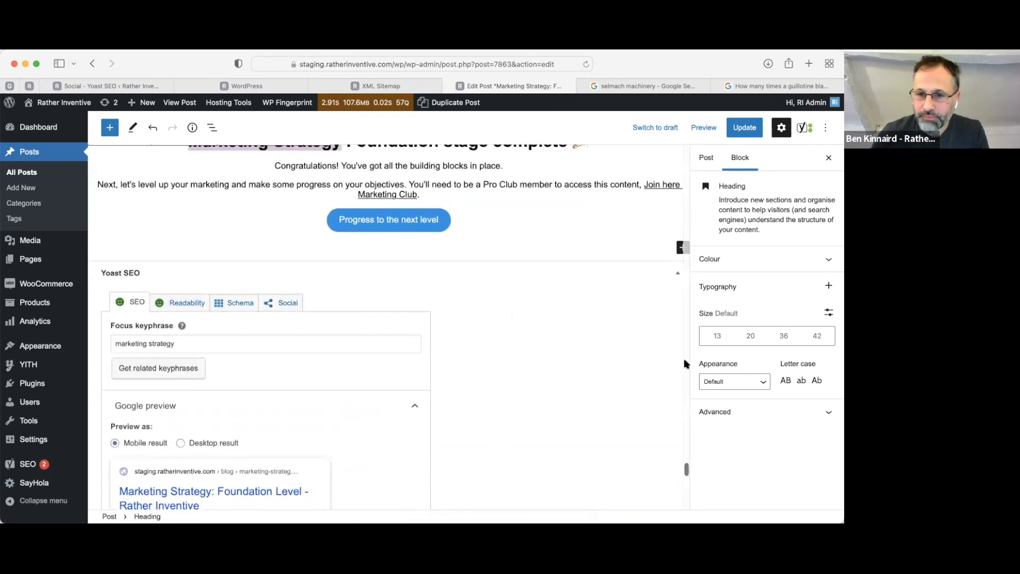
drag(685, 364, 685, 137)
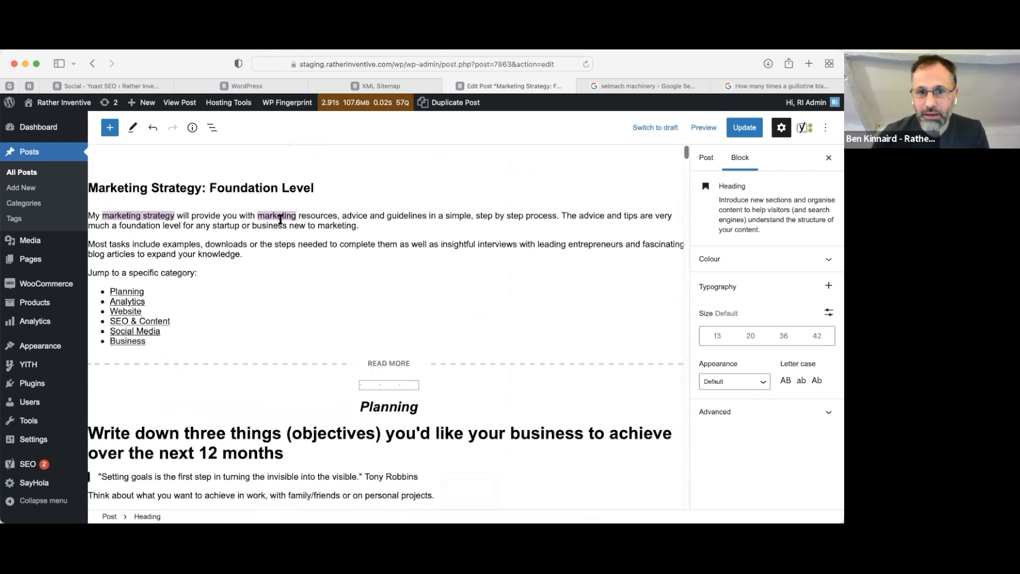
scroll(341, 301, down, 7)
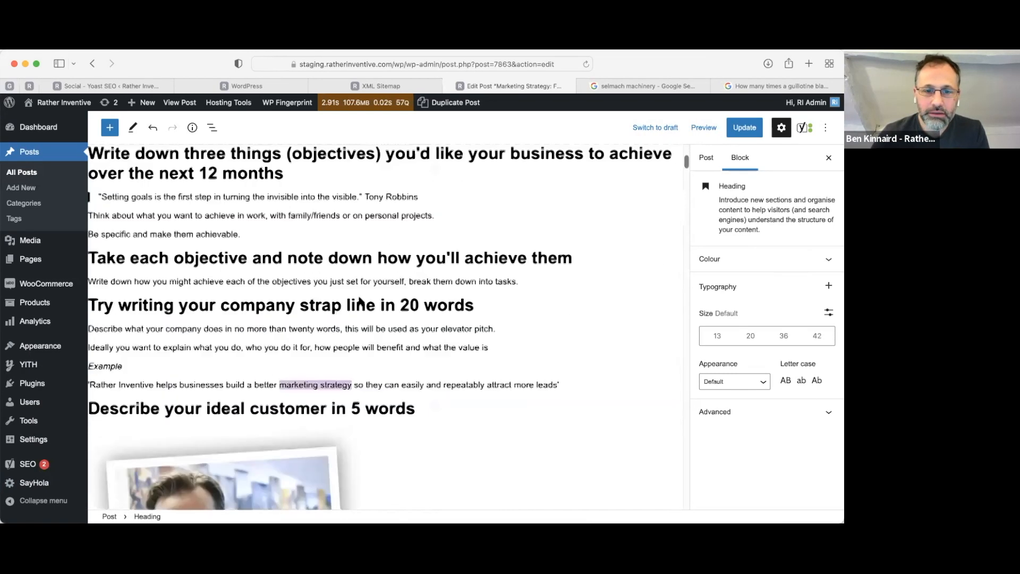
scroll(385, 303, down, 20)
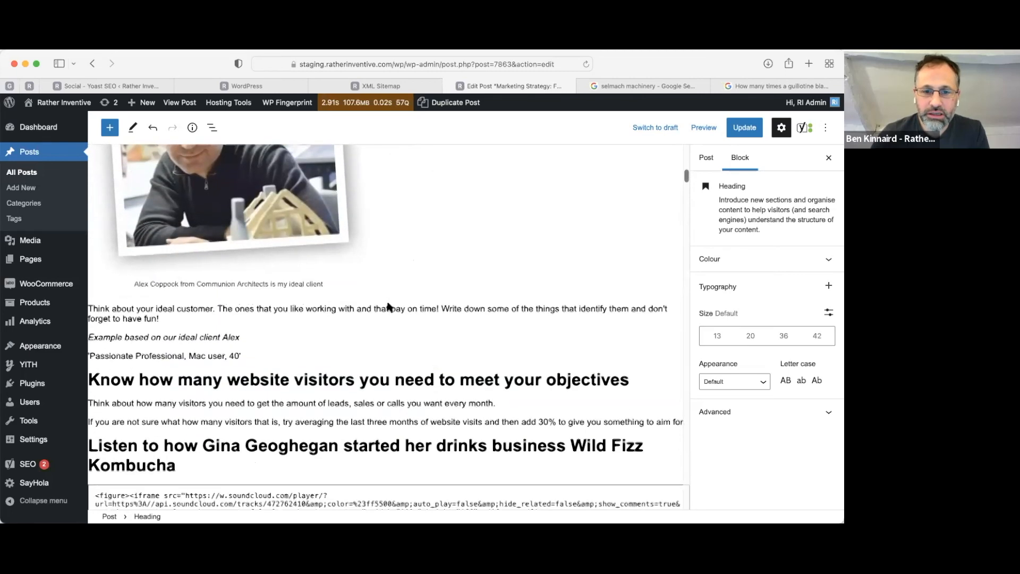
scroll(382, 304, down, 20)
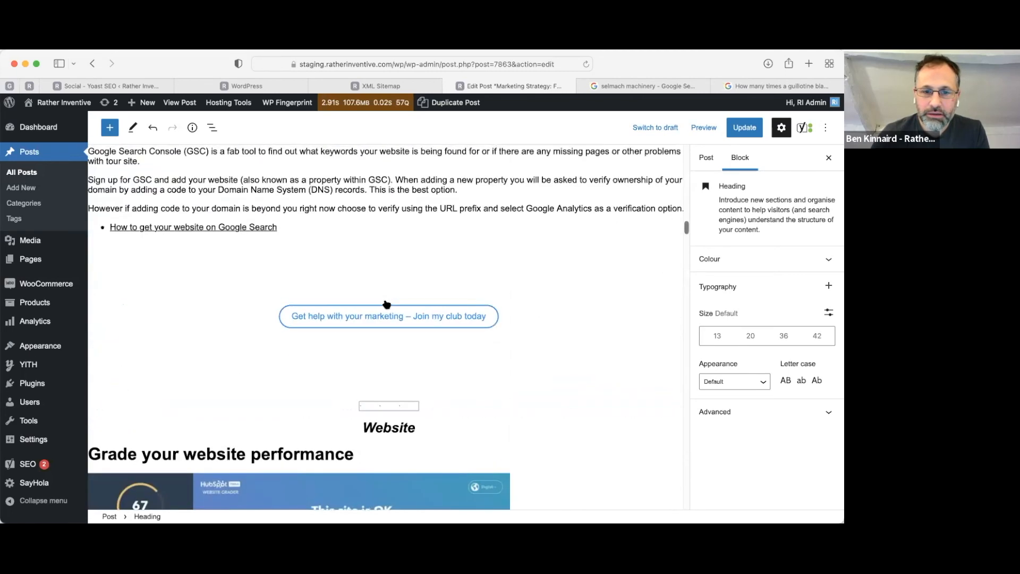
scroll(390, 305, down, 20)
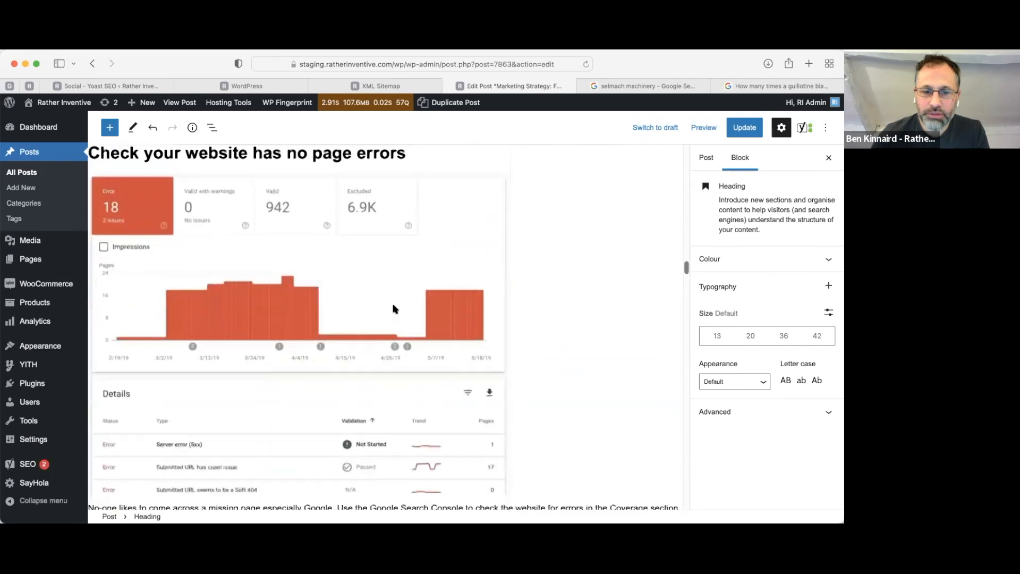
scroll(387, 306, down, 20)
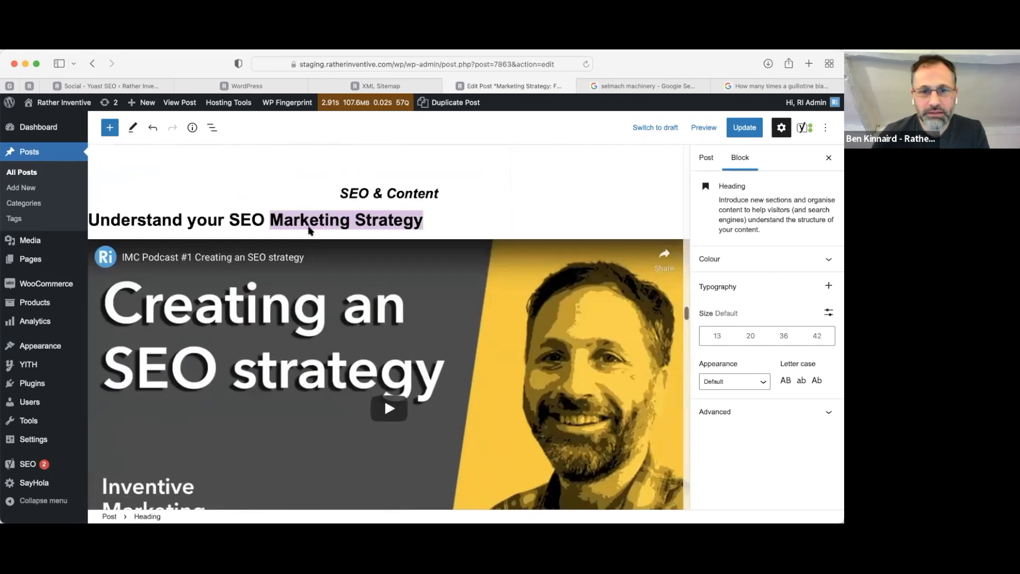
scroll(424, 248, down, 20)
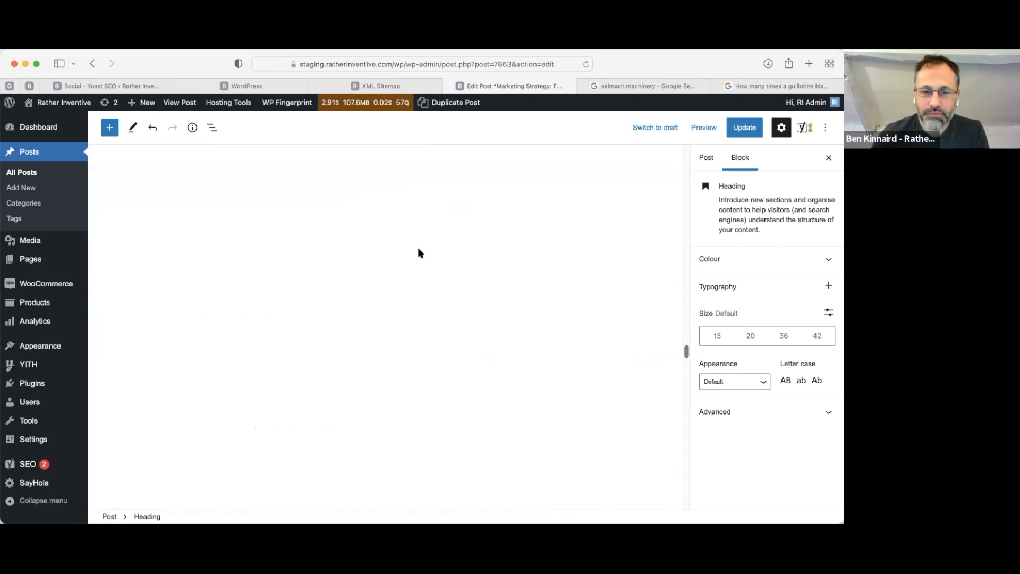
scroll(424, 246, down, 20)
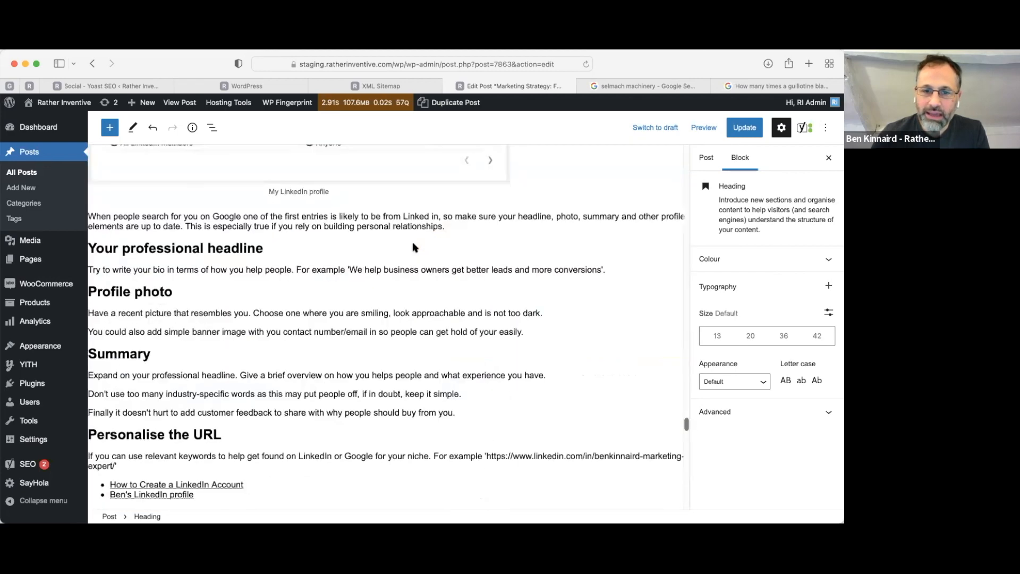
scroll(423, 246, down, 3)
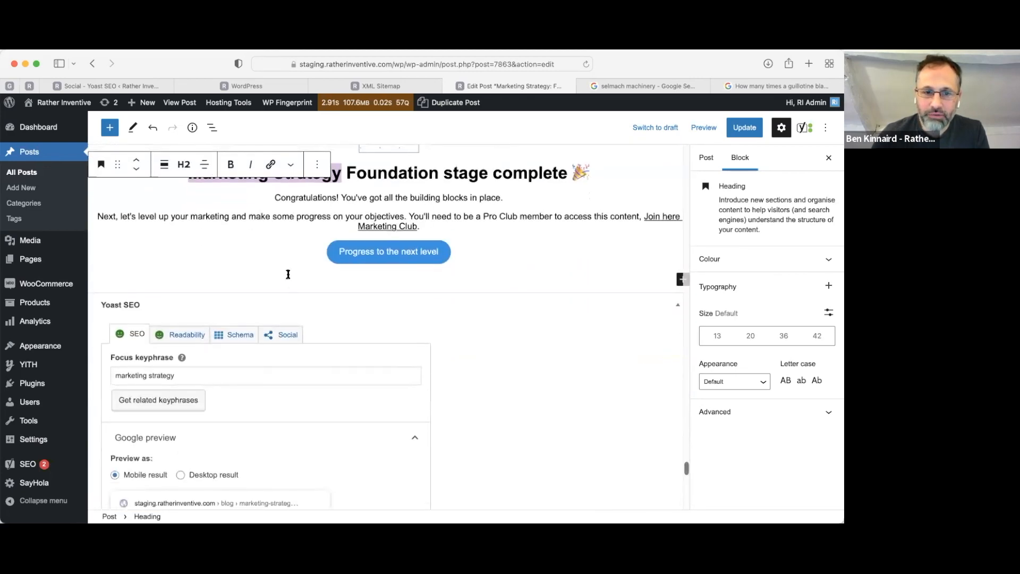
scroll(287, 271, down, 8)
scroll(422, 424, down, 5)
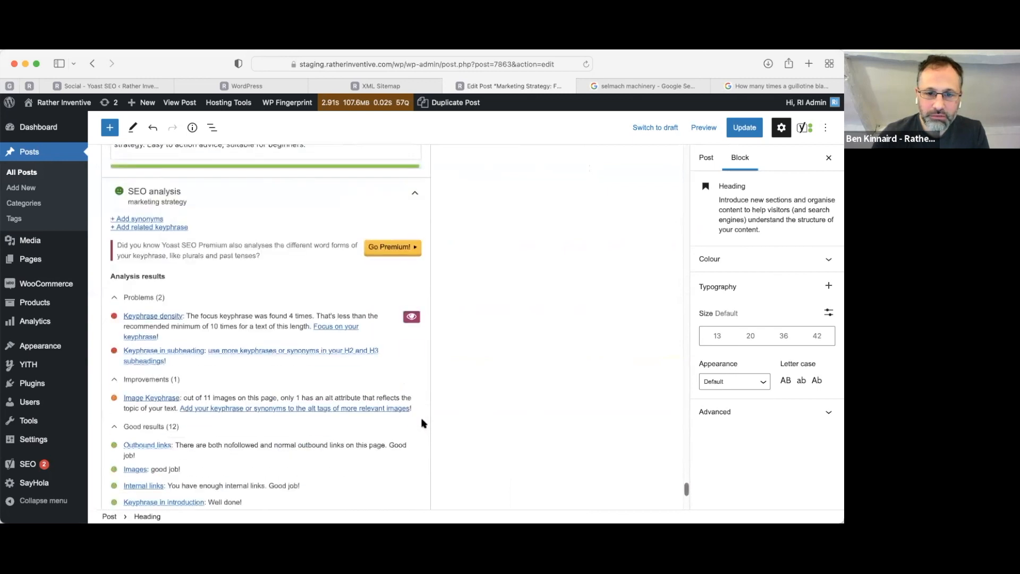
click(412, 317)
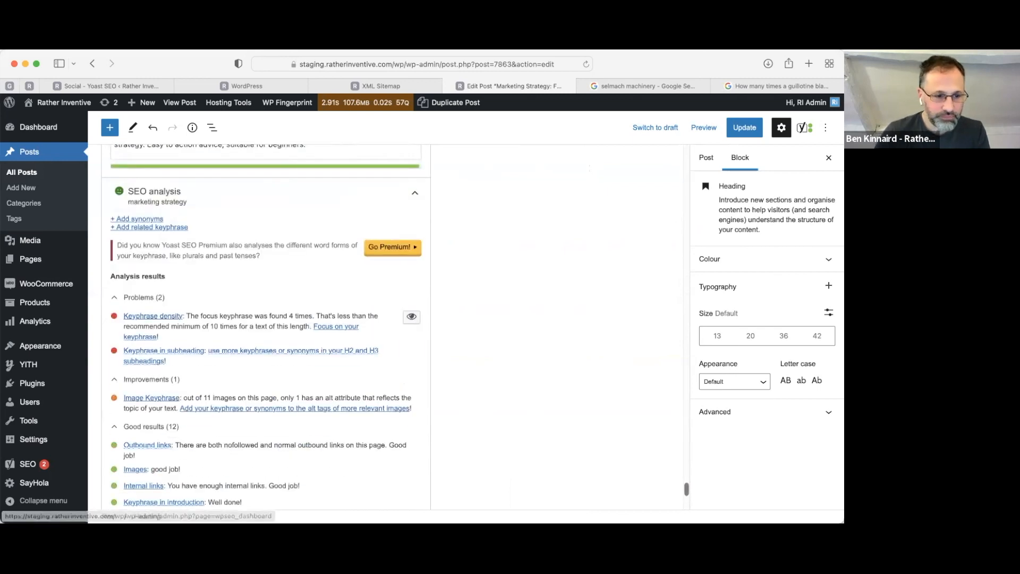
Review the meta description text and the problems listed in the SEO analysis
key(super+Tab)
scroll(343, 449, up, 4)
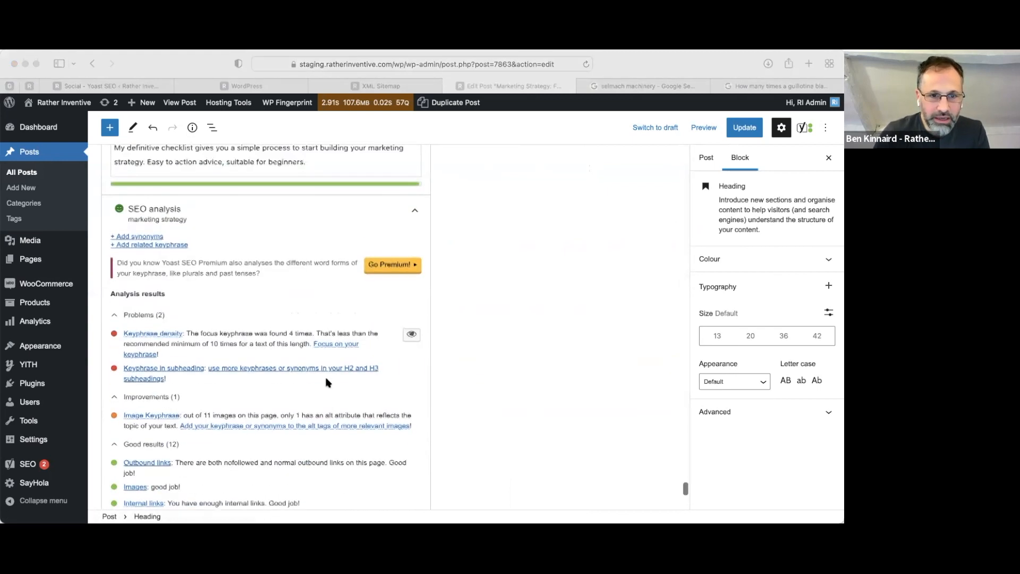
key(super+Tab)
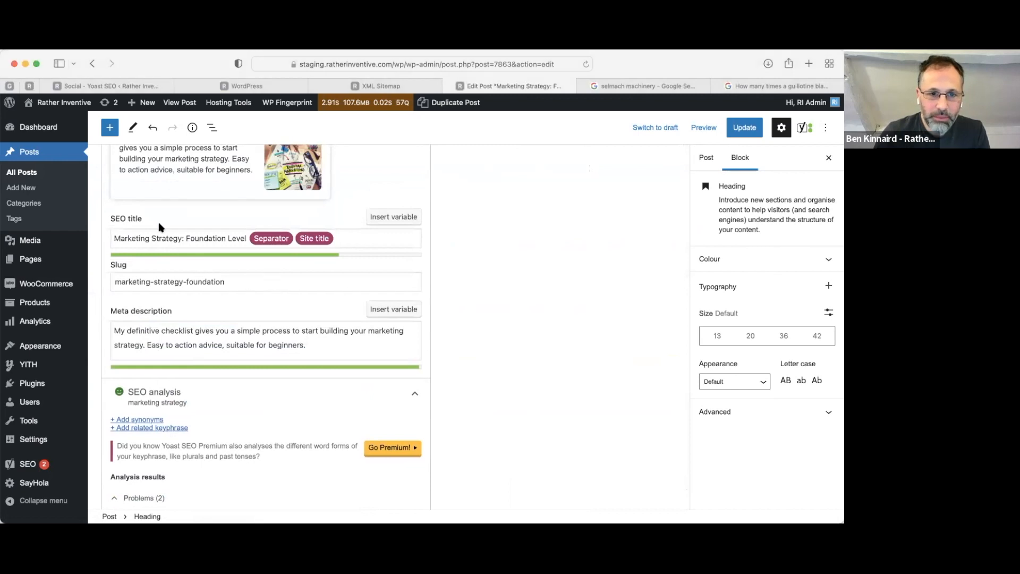
triple_click(362, 348)
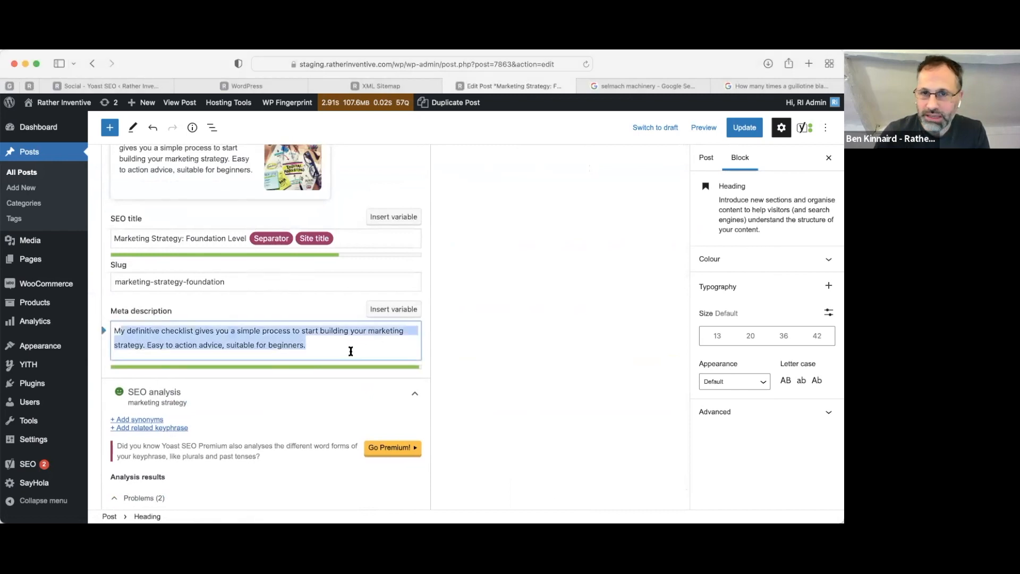
scroll(334, 377, down, 1)
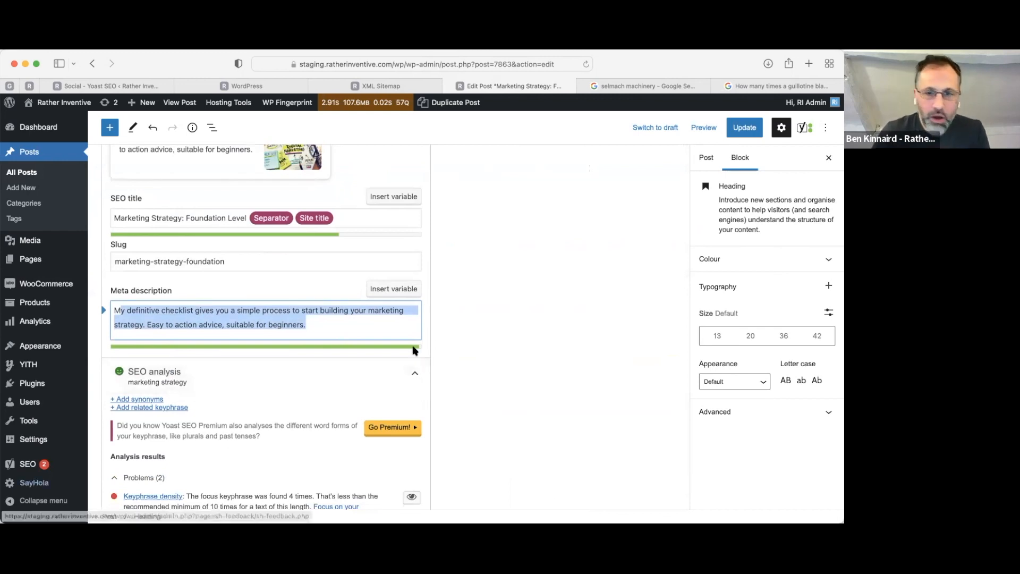
scroll(526, 393, down, 4)
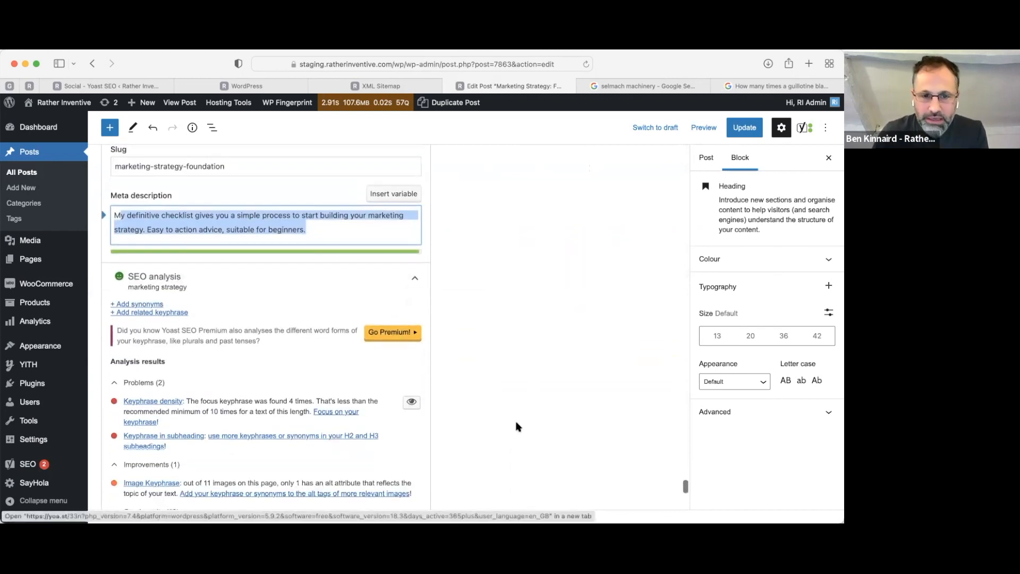
Check the article's introduction and the headings in its Planning section
scroll(522, 421, up, 15)
drag(685, 471, 692, 105)
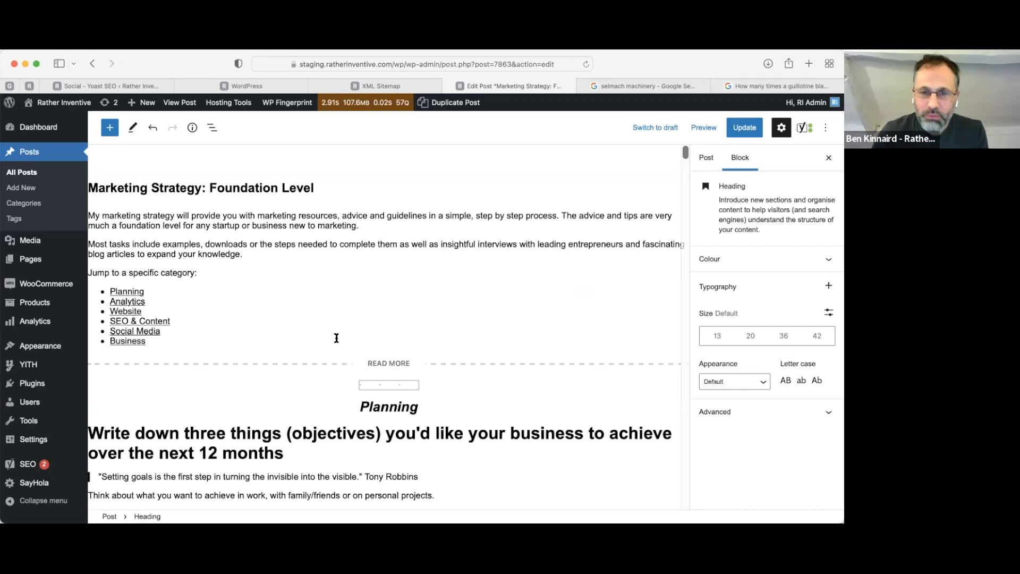
scroll(336, 338, down, 5)
scroll(336, 338, down, 1)
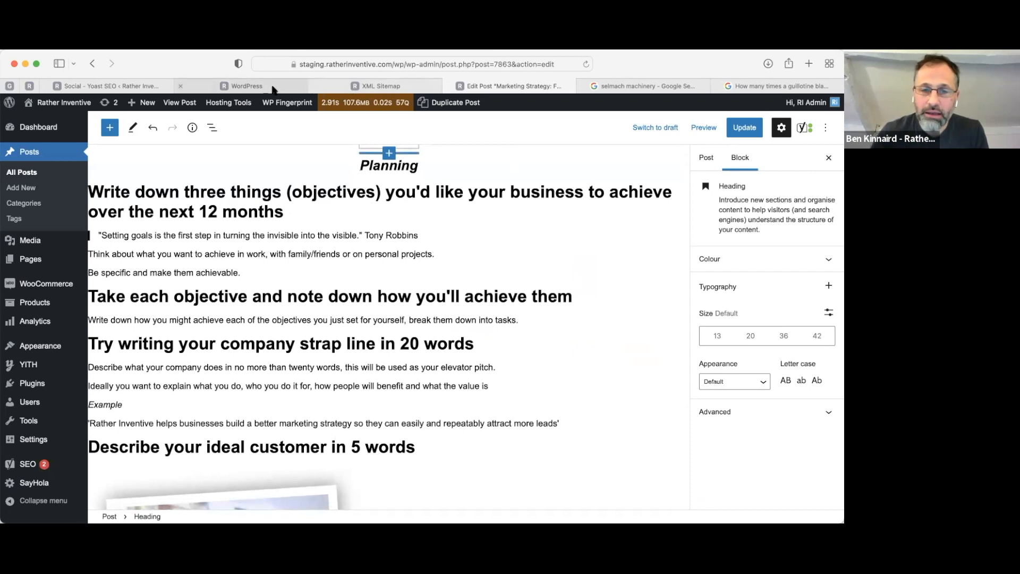
Open the site's list of posts in a new browser tab and filter it to cornerstone content
click(66, 86)
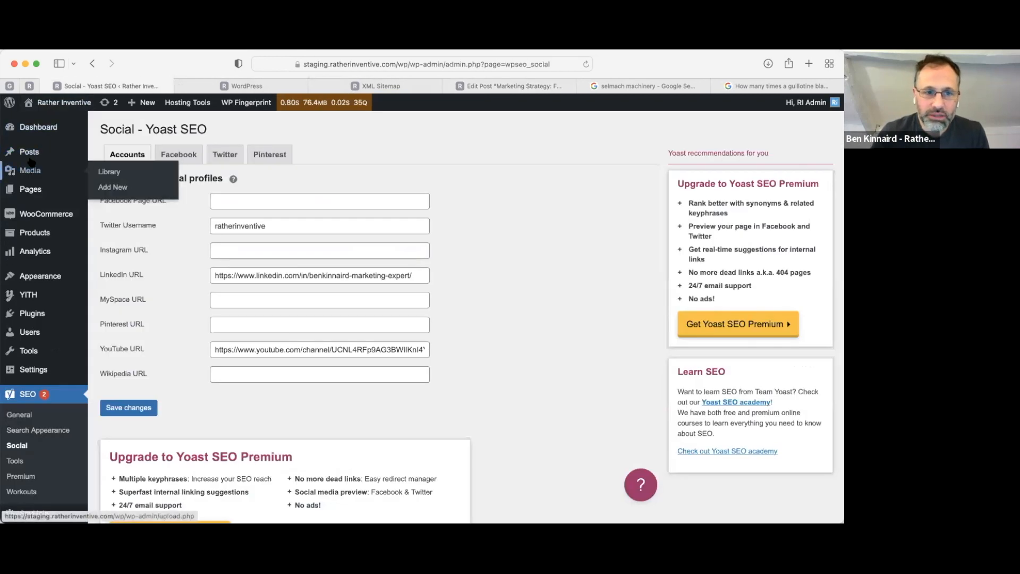
super+click(31, 155)
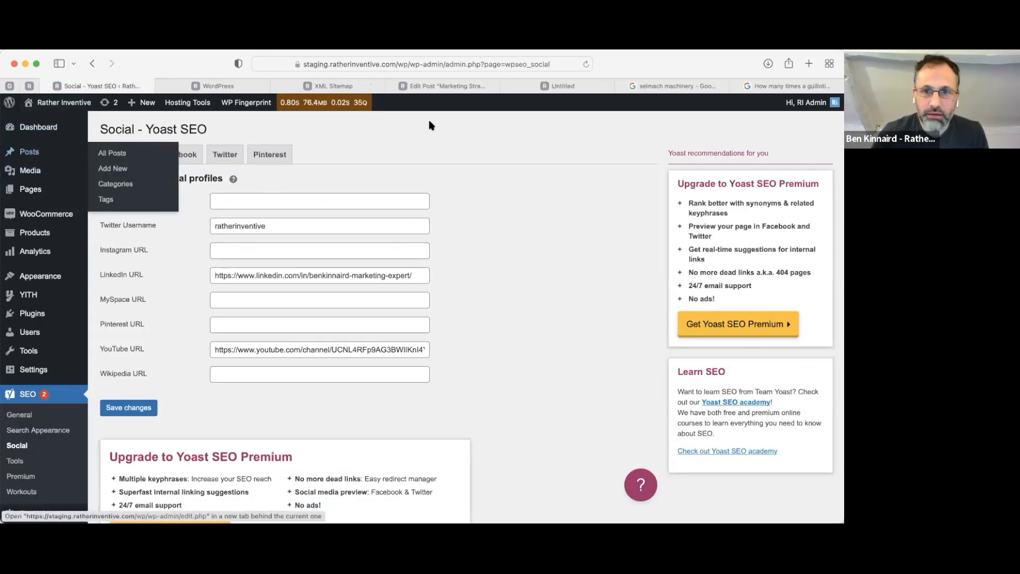
click(509, 88)
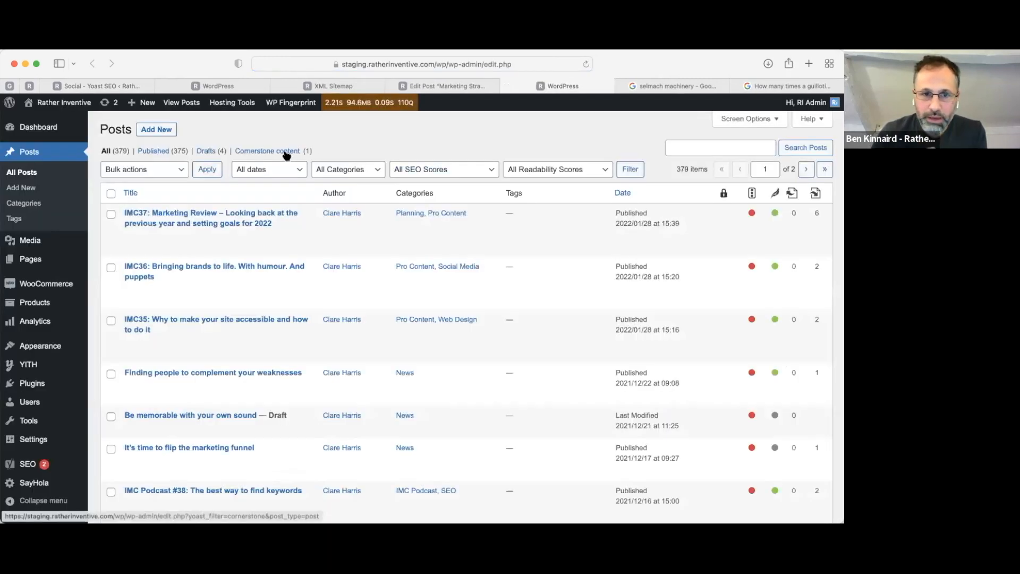
click(285, 153)
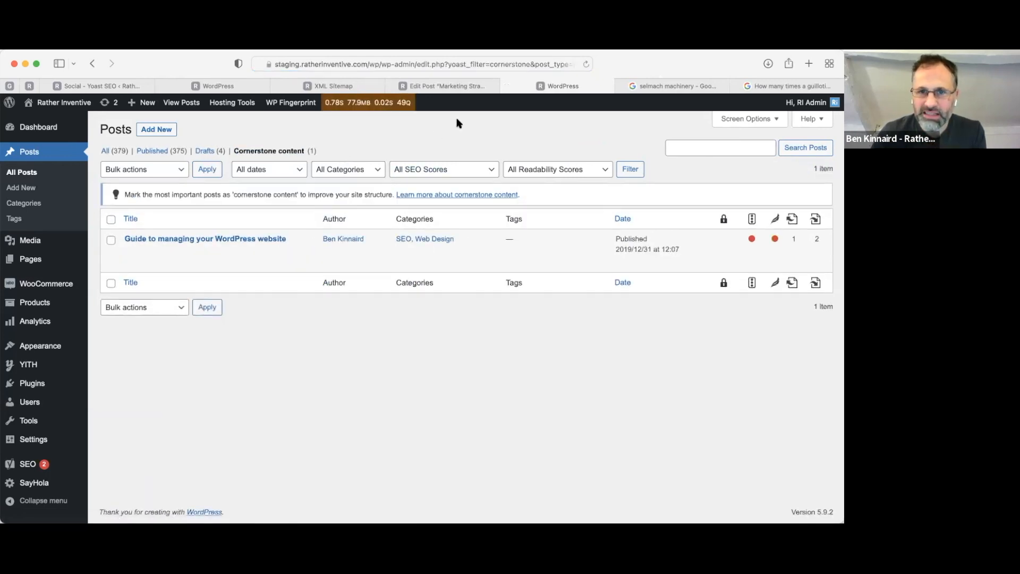
Return to the Marketing Strategy post and inspect the link target of "How to backup a WordPress website" in its backup section
click(441, 87)
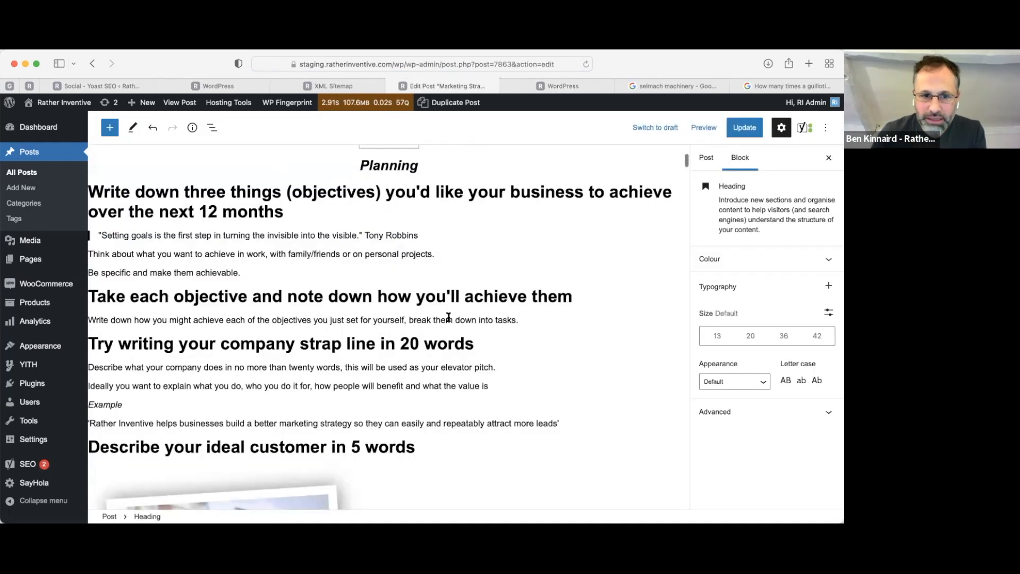
scroll(448, 317, up, 5)
scroll(448, 317, down, 20)
scroll(448, 317, down, 20)
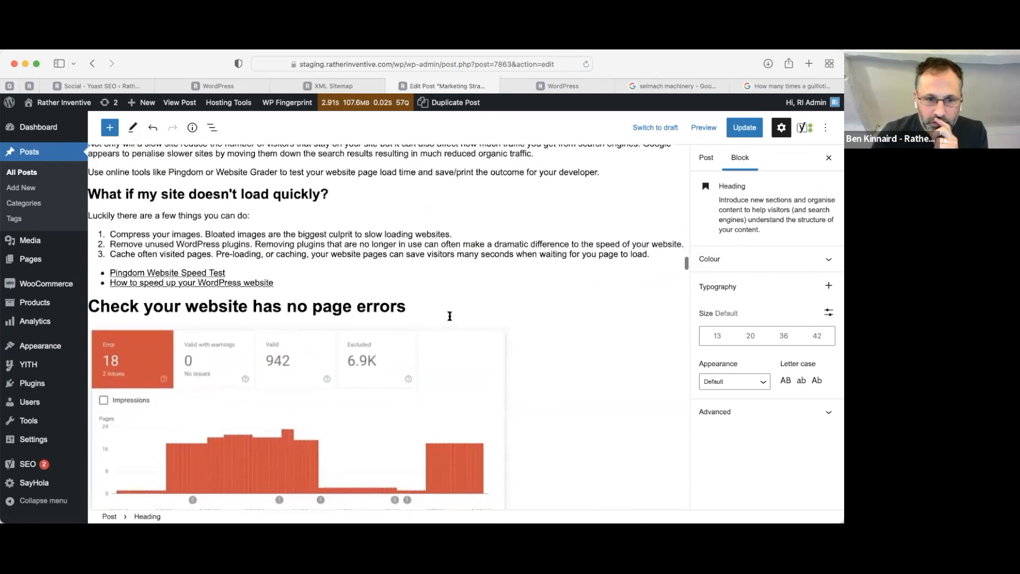
scroll(373, 301, up, 10)
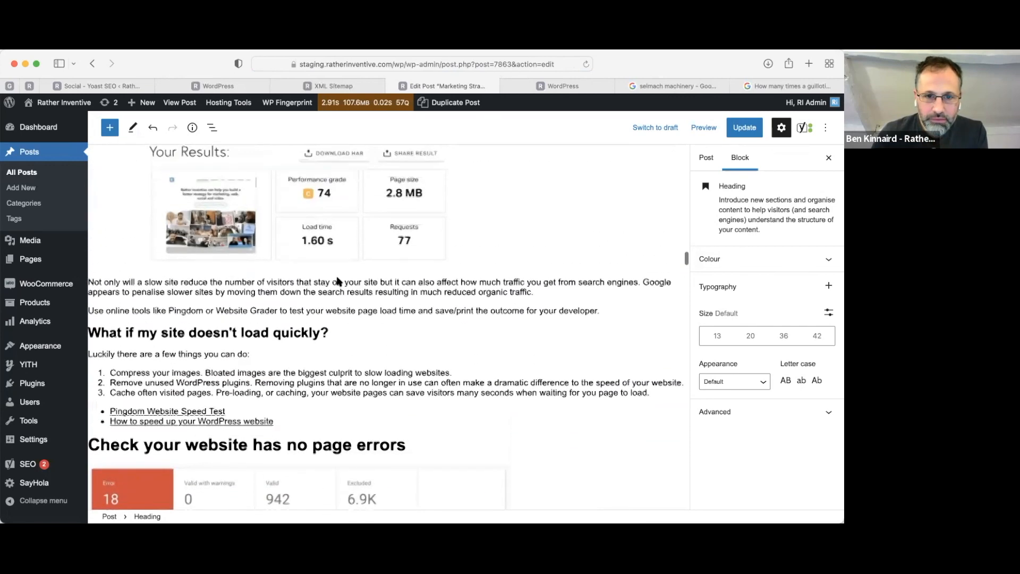
scroll(348, 289, up, 9)
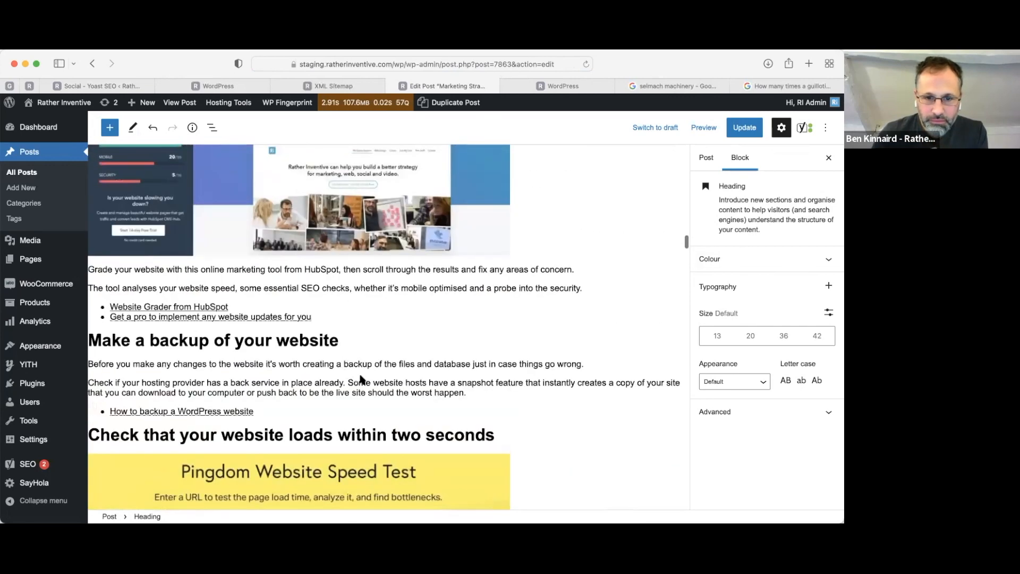
scroll(361, 379, up, 10)
scroll(364, 381, down, 8)
scroll(367, 381, down, 3)
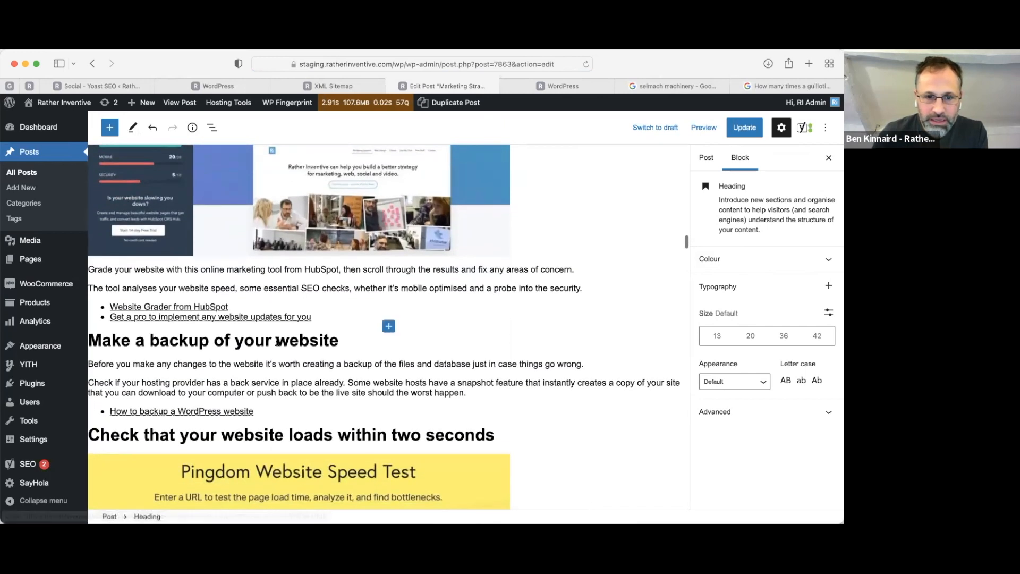
scroll(267, 378, down, 1)
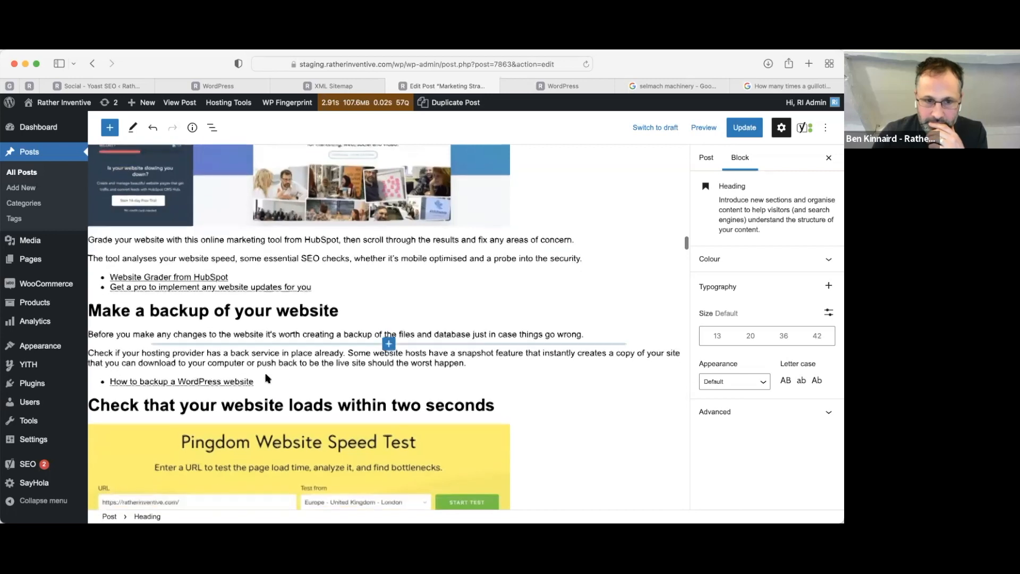
click(241, 380)
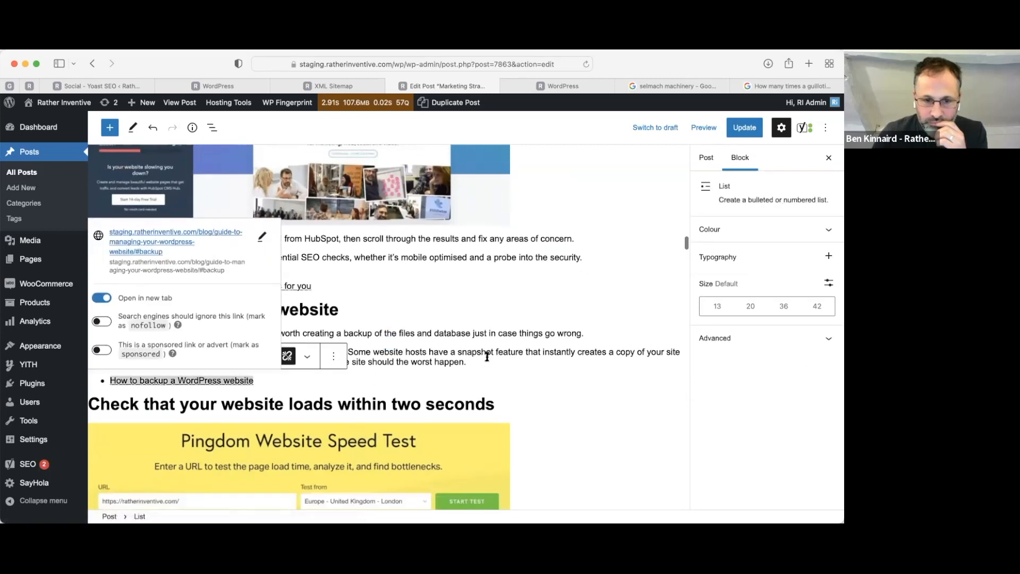
click(464, 348)
Look through the article's website loading speed, page errors and contact details sections, then return to the backup section
scroll(490, 391, down, 6)
scroll(497, 402, up, 2)
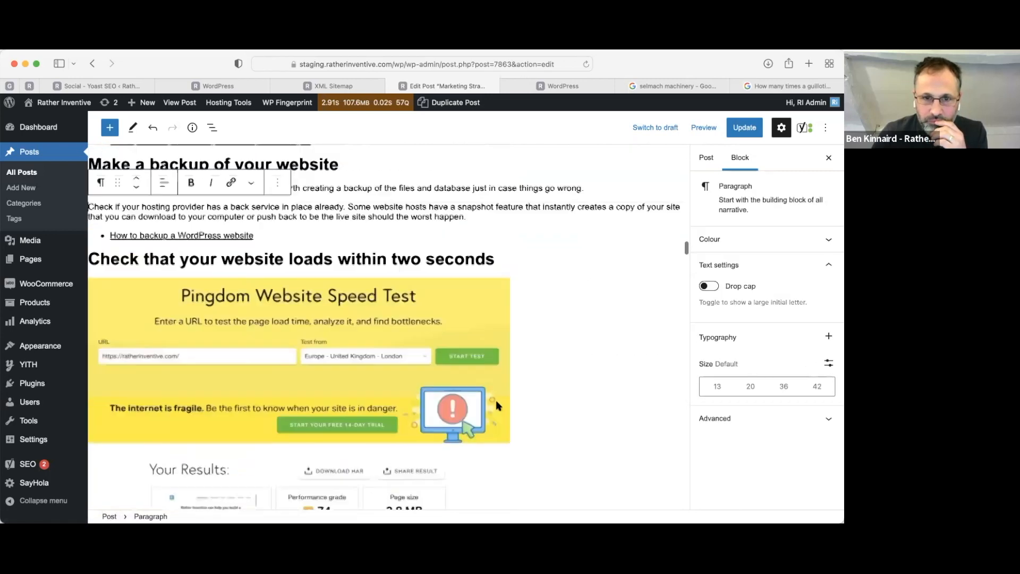
scroll(497, 402, down, 9)
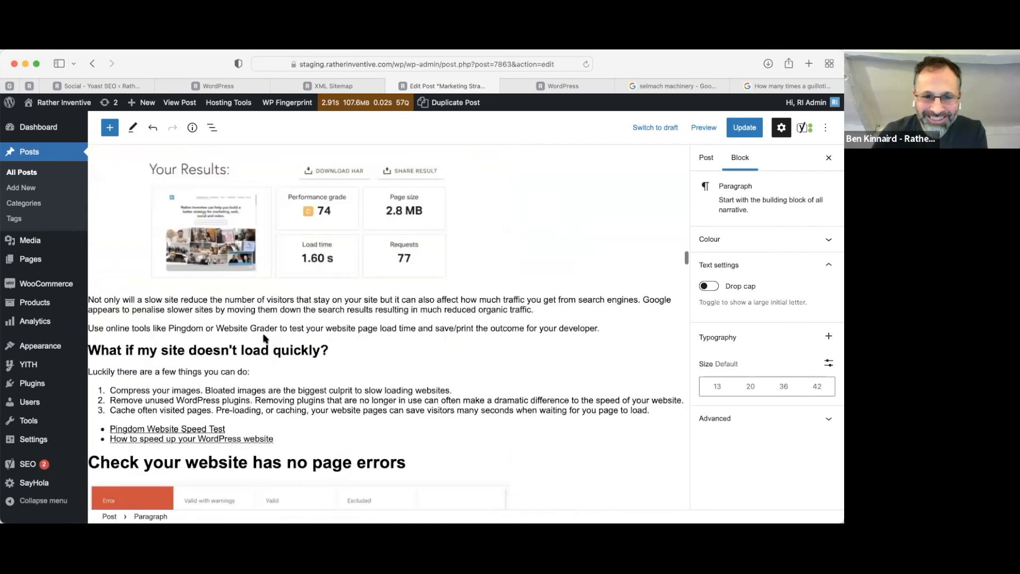
scroll(282, 329, down, 12)
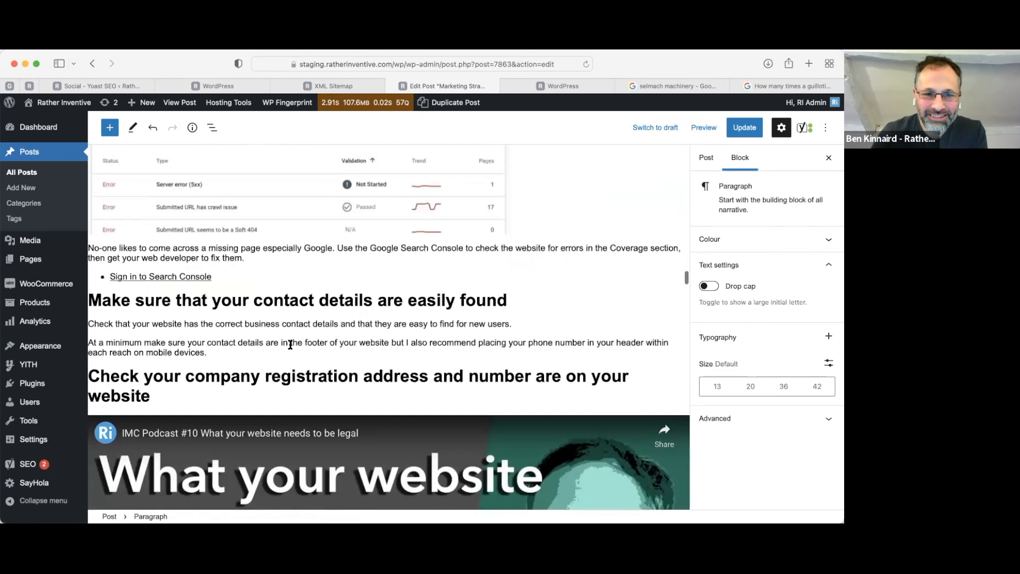
scroll(290, 347, up, 10)
scroll(290, 346, up, 1)
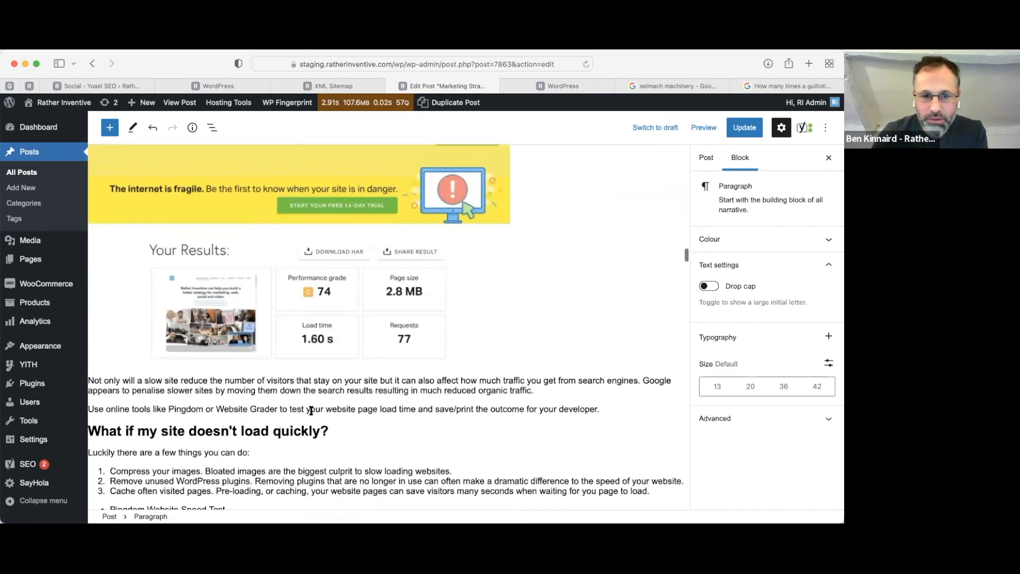
scroll(292, 411, up, 5)
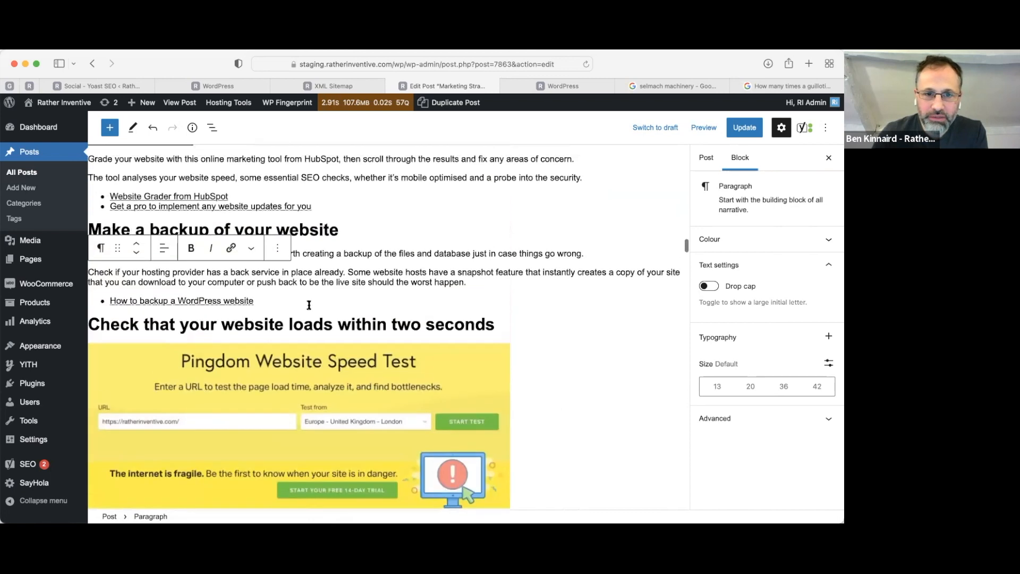
Link "backup of the files and database" in the backup section to the post "Guide to managing your WordPress website" and check the link's target
click(298, 273)
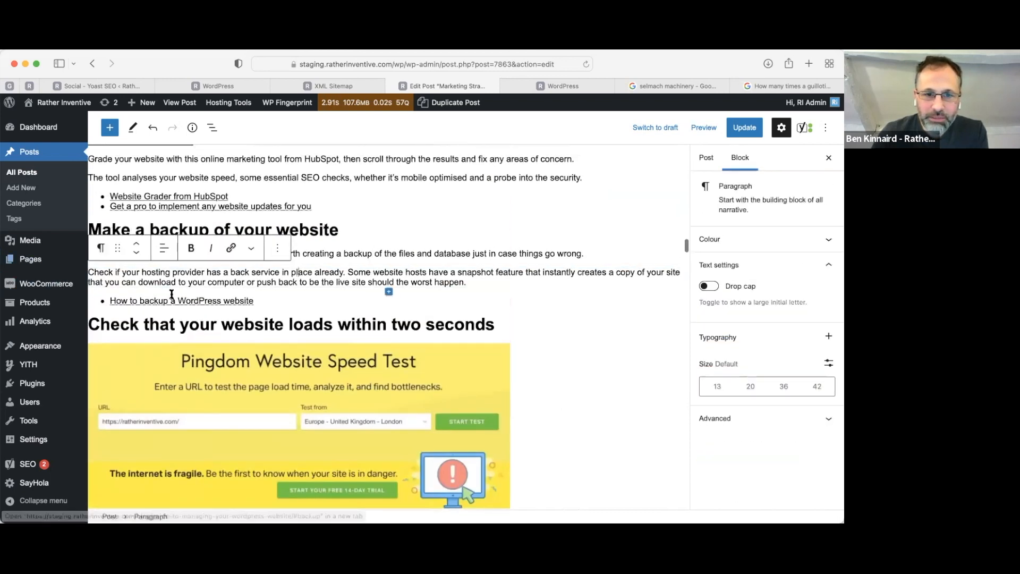
click(362, 282)
drag(470, 253, 344, 254)
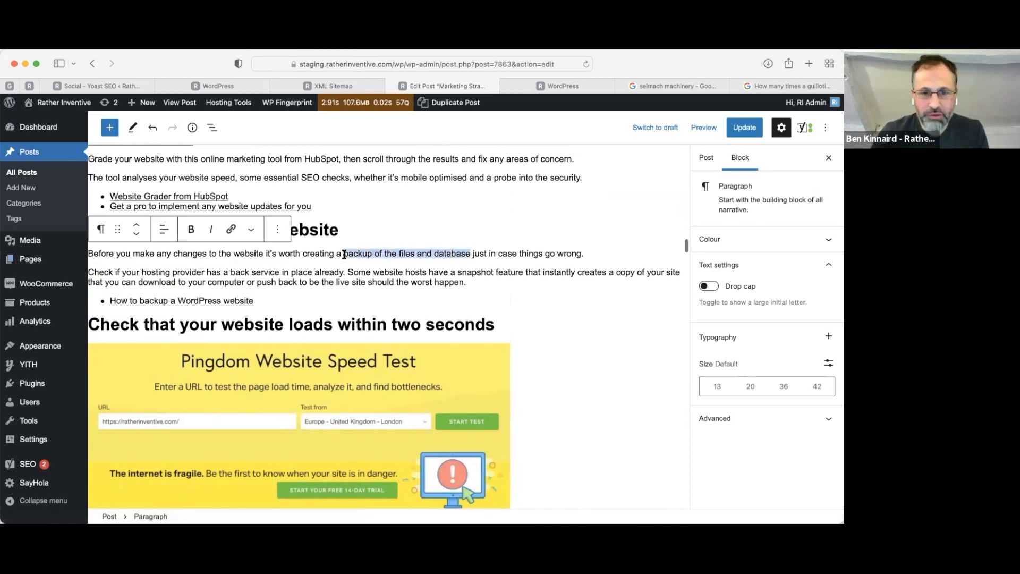
click(231, 232)
text(wordpress website guide)
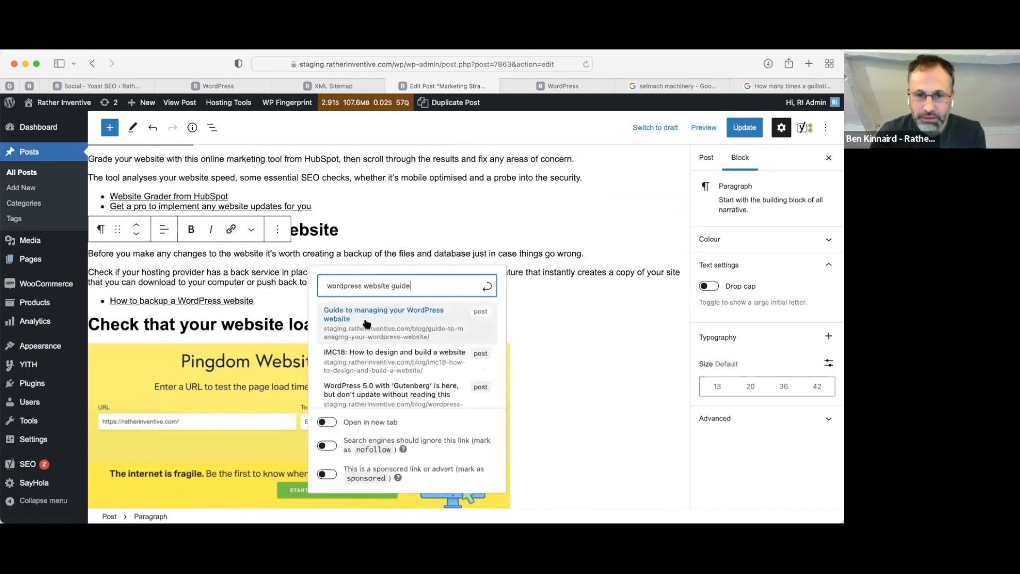
click(336, 319)
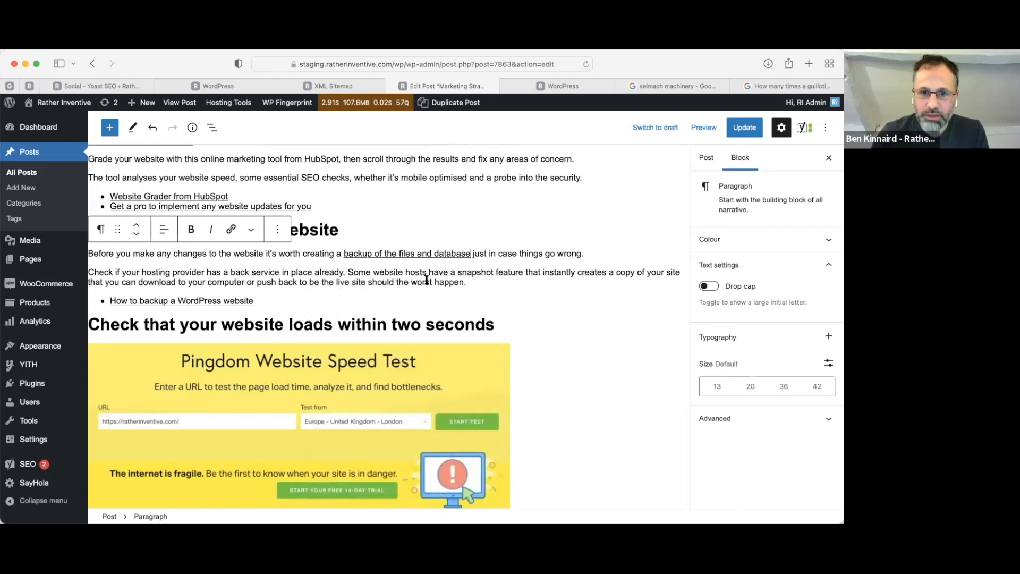
click(445, 254)
click(230, 229)
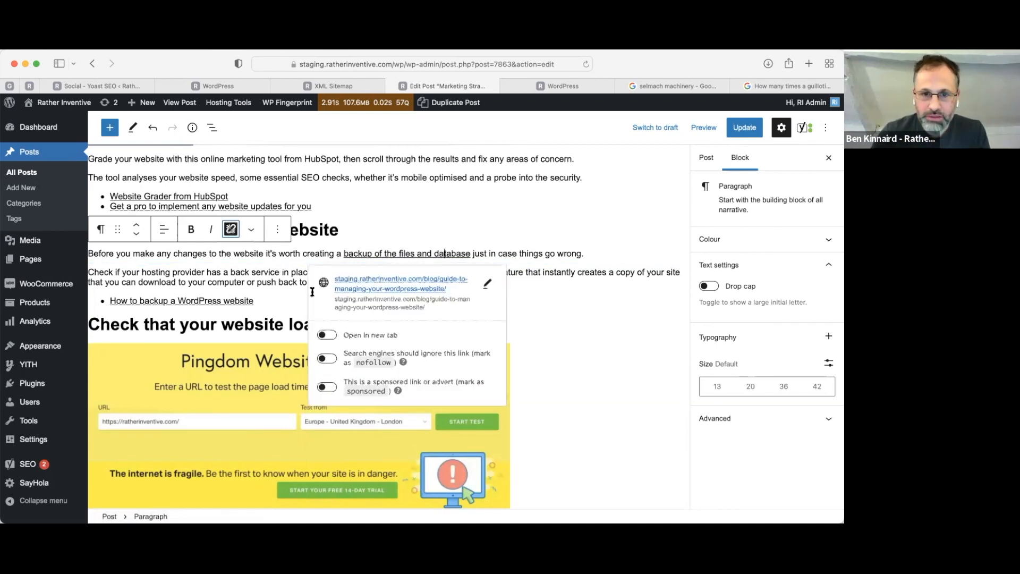
Update the post and reload the cornerstone content list in its browser tab to review the link counts
click(738, 127)
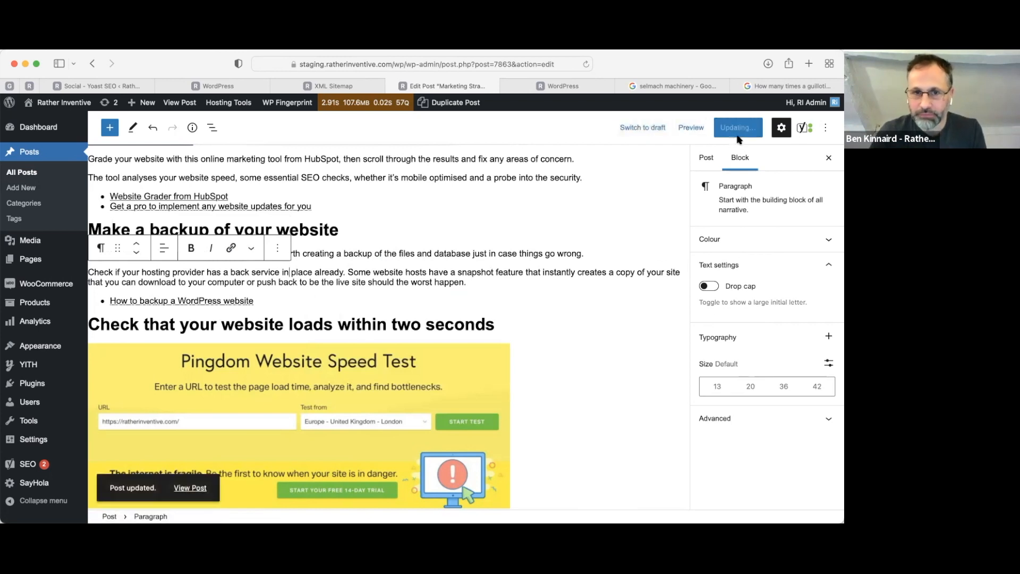
click(526, 84)
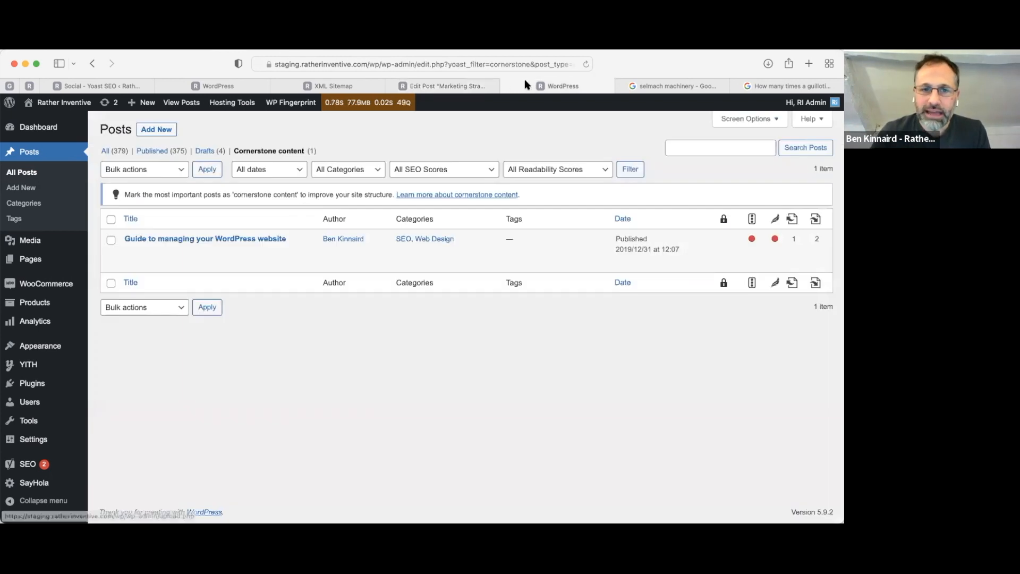
click(586, 64)
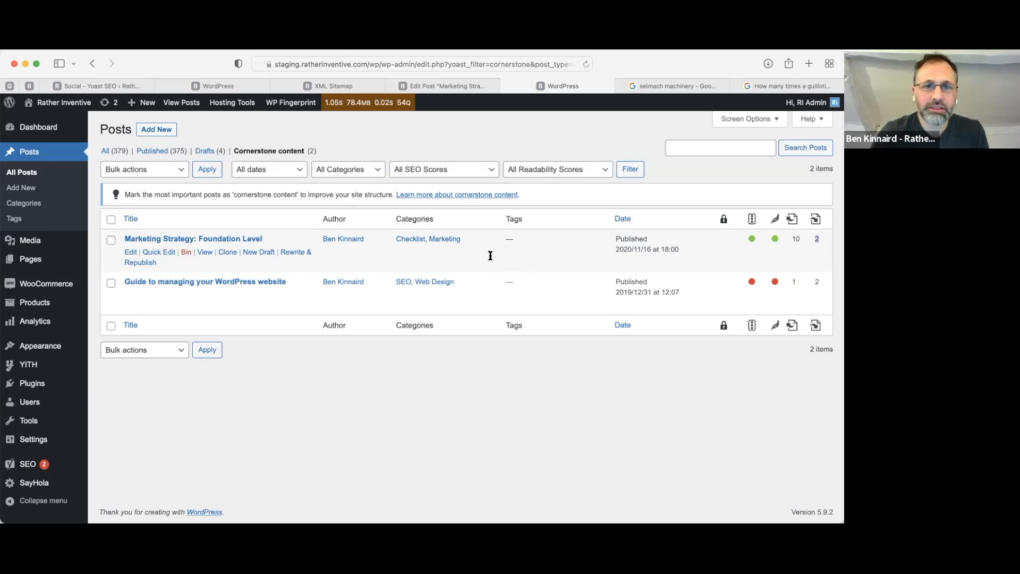
click(113, 86)
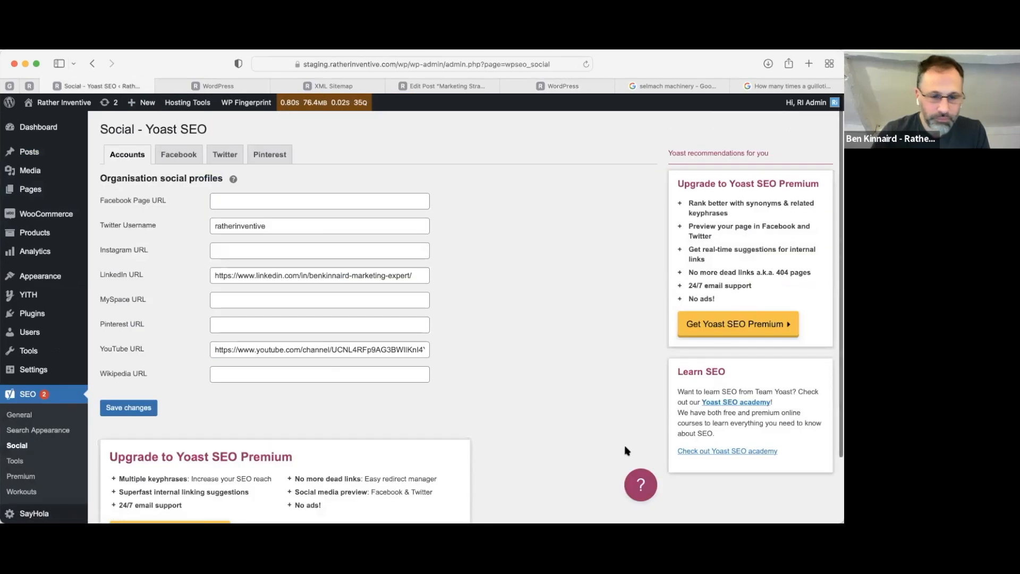
key(super+Tab)
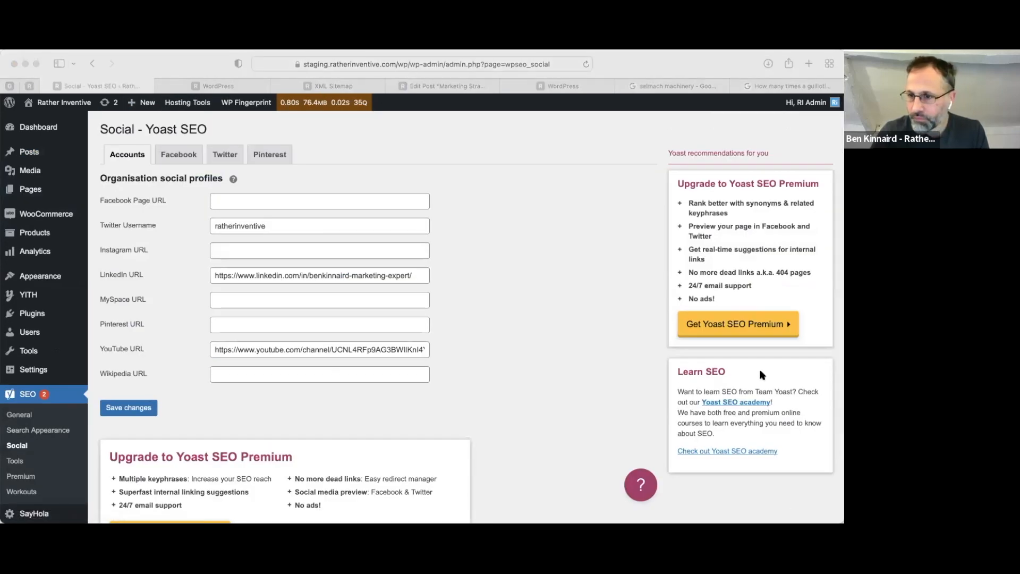
click(499, 361)
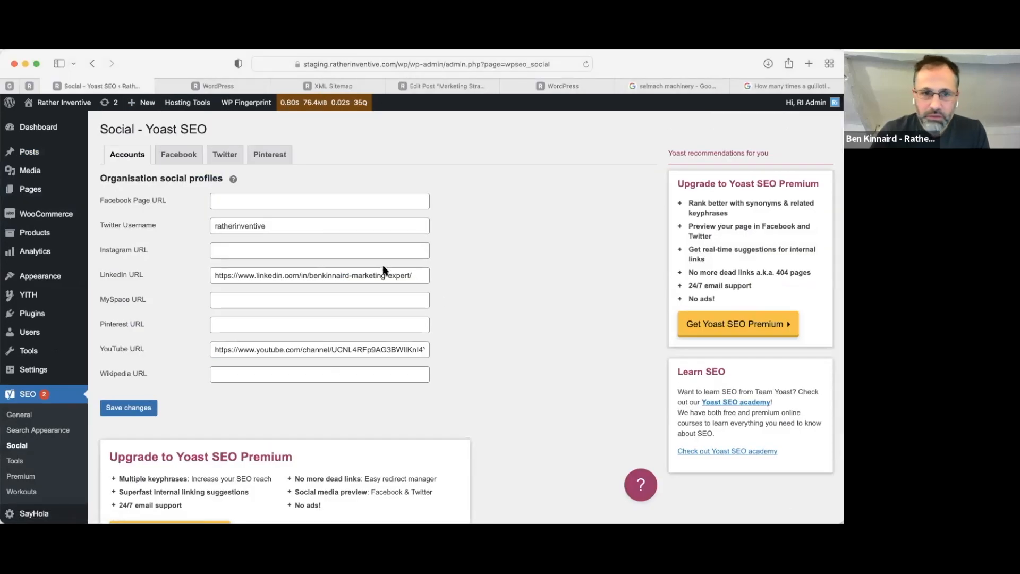
Return to the Marketing Strategy post and look inside its Yoast SEO sections for related keyphrases and tracking SEO performance
click(446, 85)
scroll(452, 208, down, 5)
scroll(452, 207, down, 20)
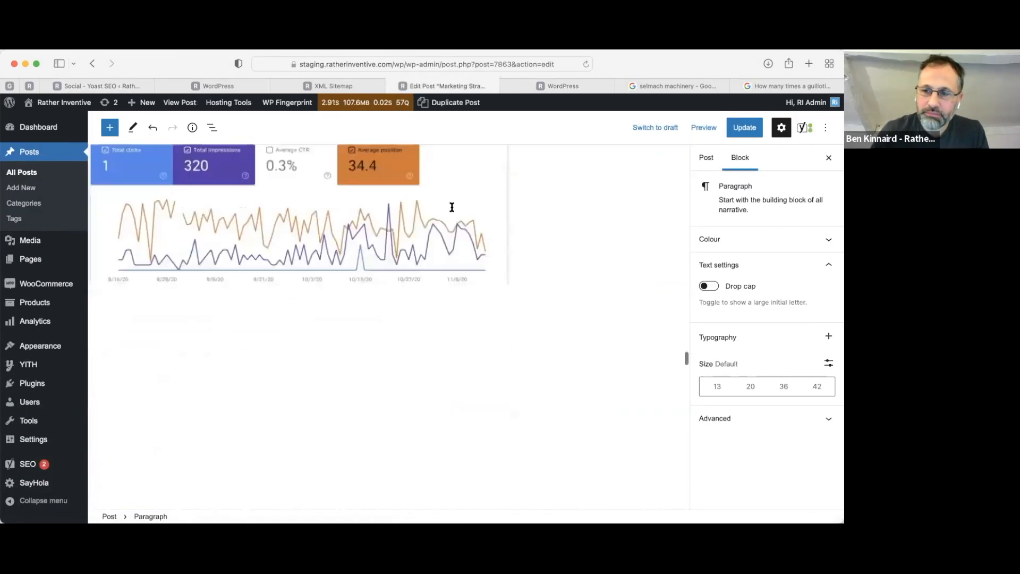
scroll(452, 207, up, 1)
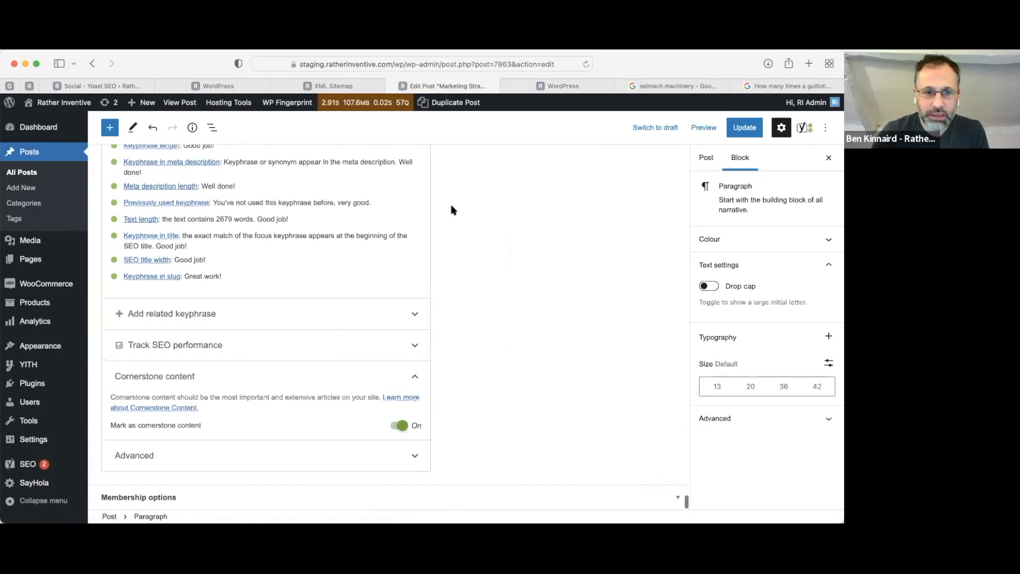
scroll(461, 255, up, 5)
scroll(461, 255, down, 5)
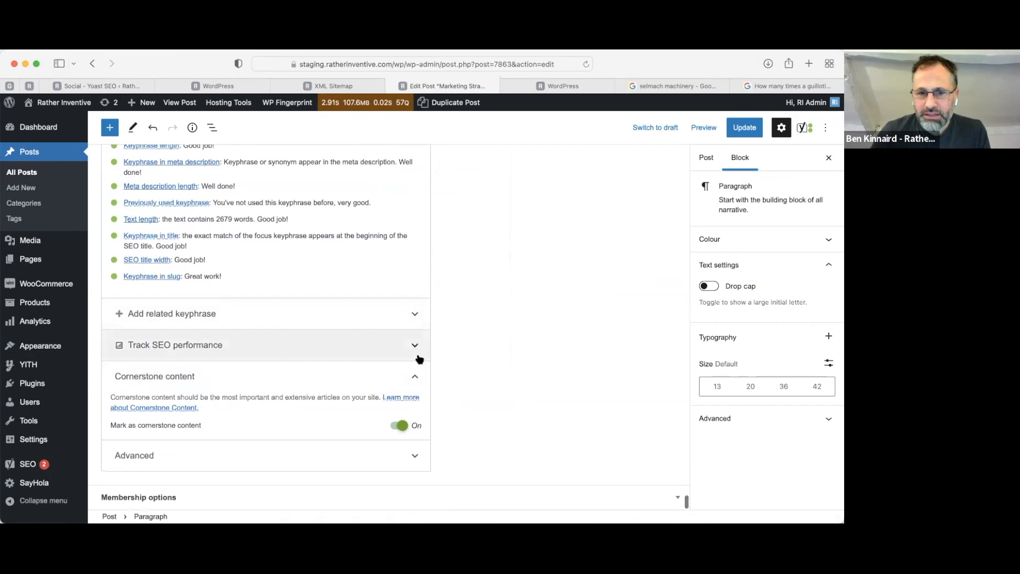
click(413, 317)
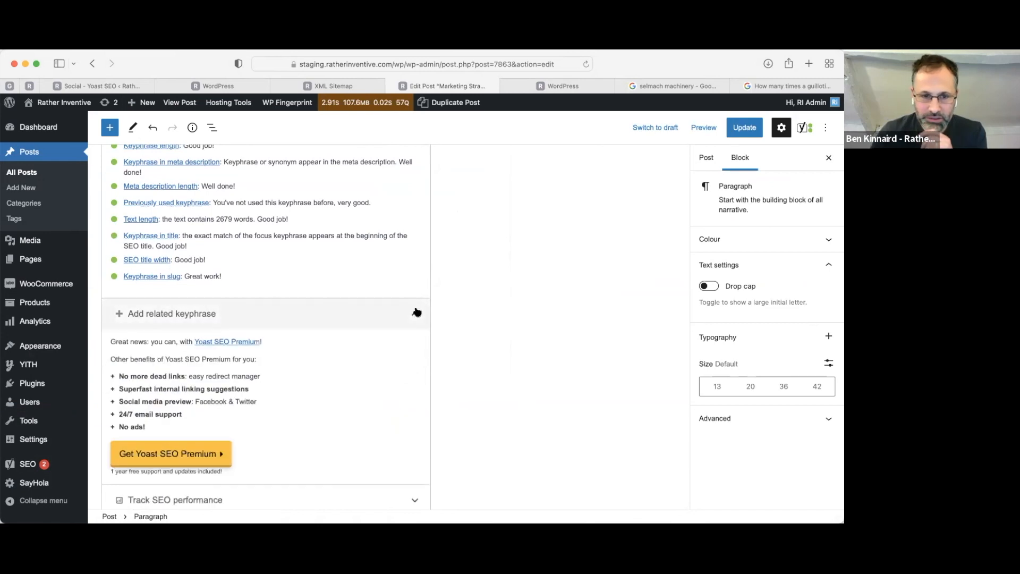
click(416, 317)
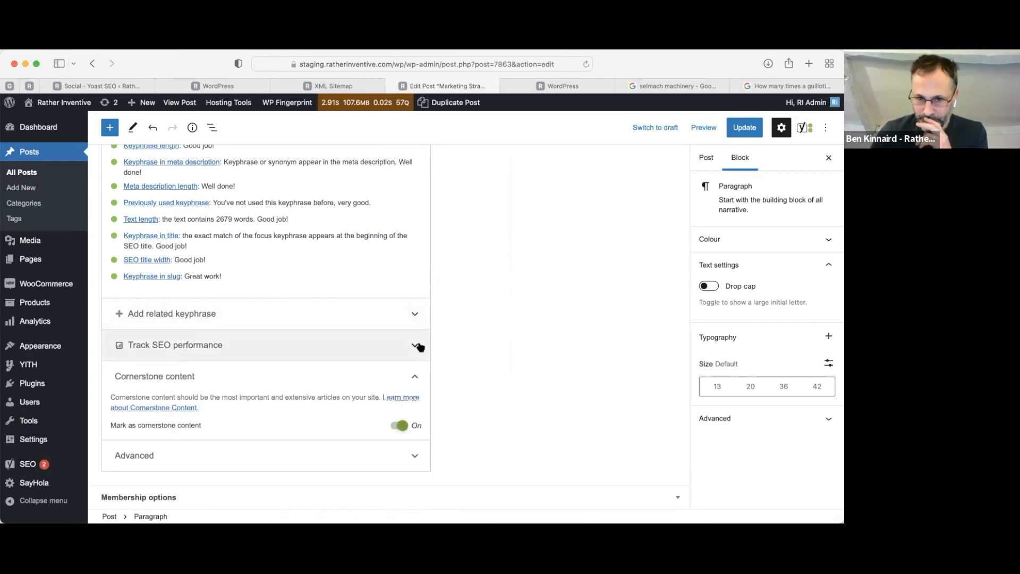
click(204, 359)
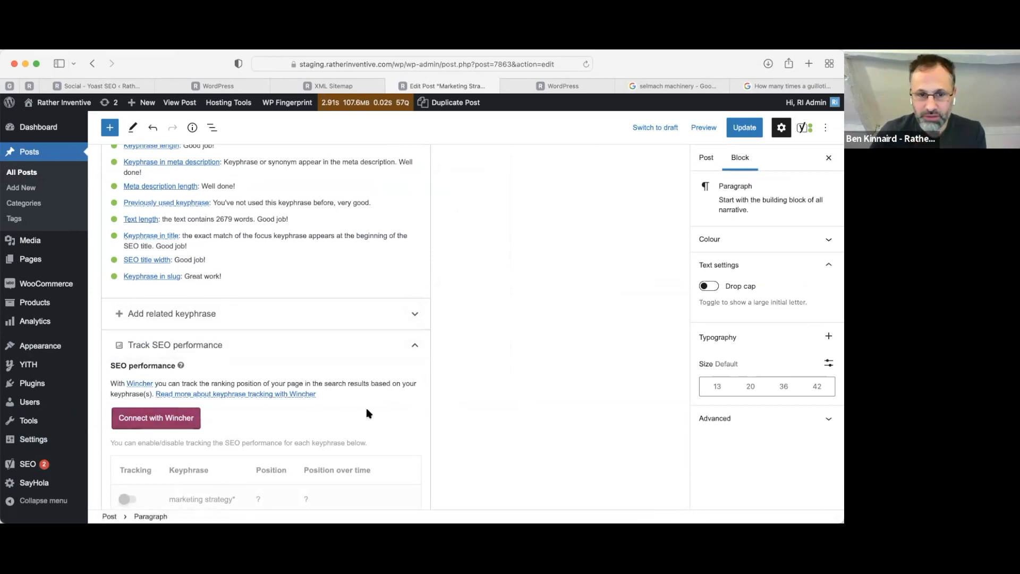
click(416, 346)
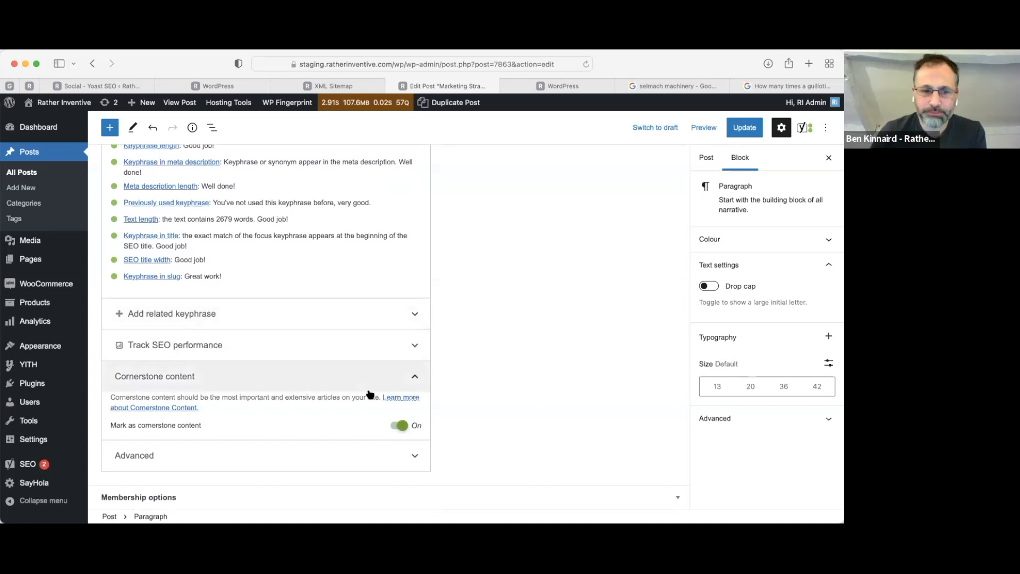
Examine the post's advanced Yoast SEO settings down to the Breadcrumbs Title and Canonical URL fields
click(412, 463)
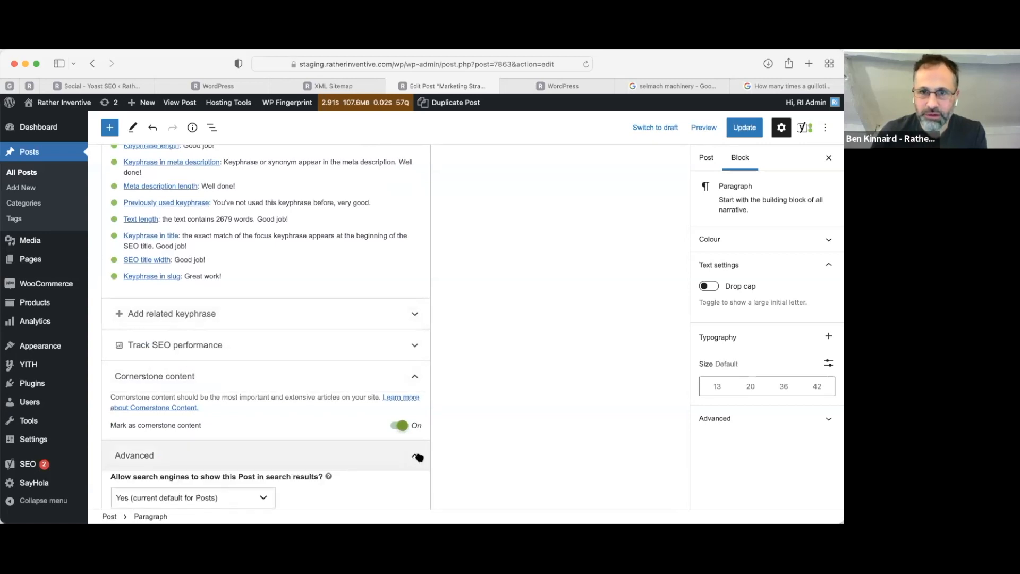
scroll(265, 461, down, 2)
scroll(276, 461, down, 5)
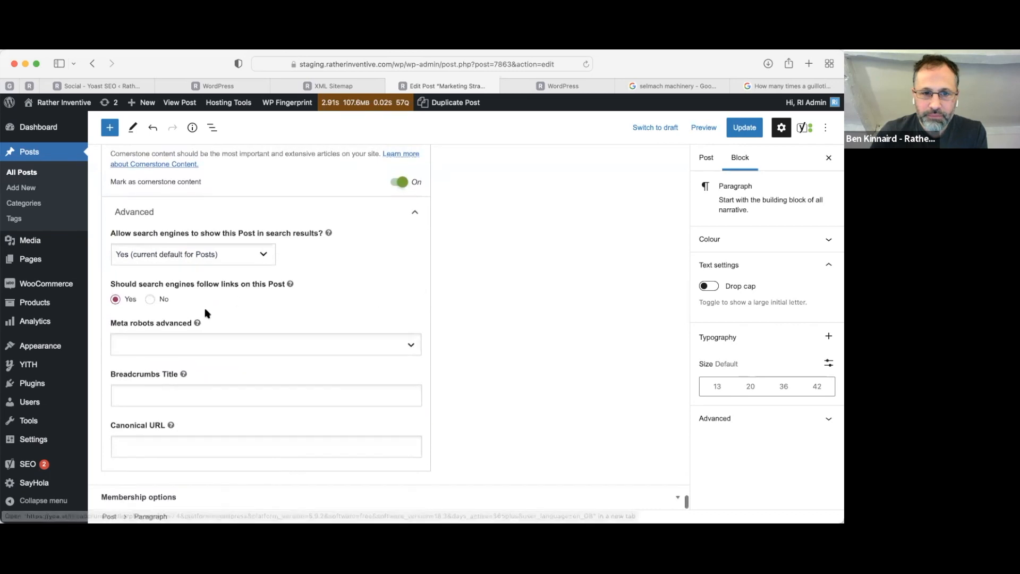
click(220, 394)
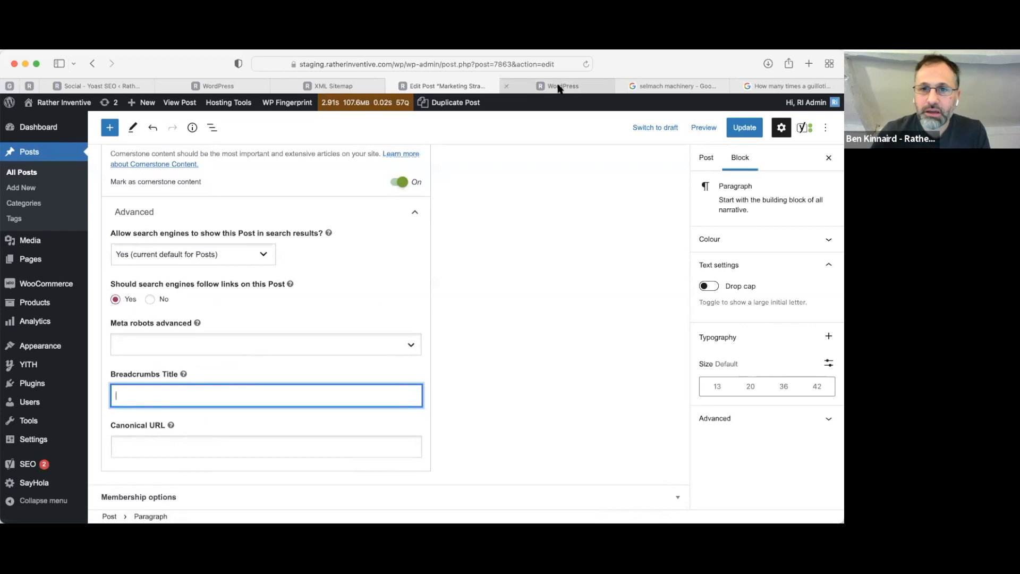
View the published post in a new browser tab and copy its title from the breadcrumb trail
super+click(189, 103)
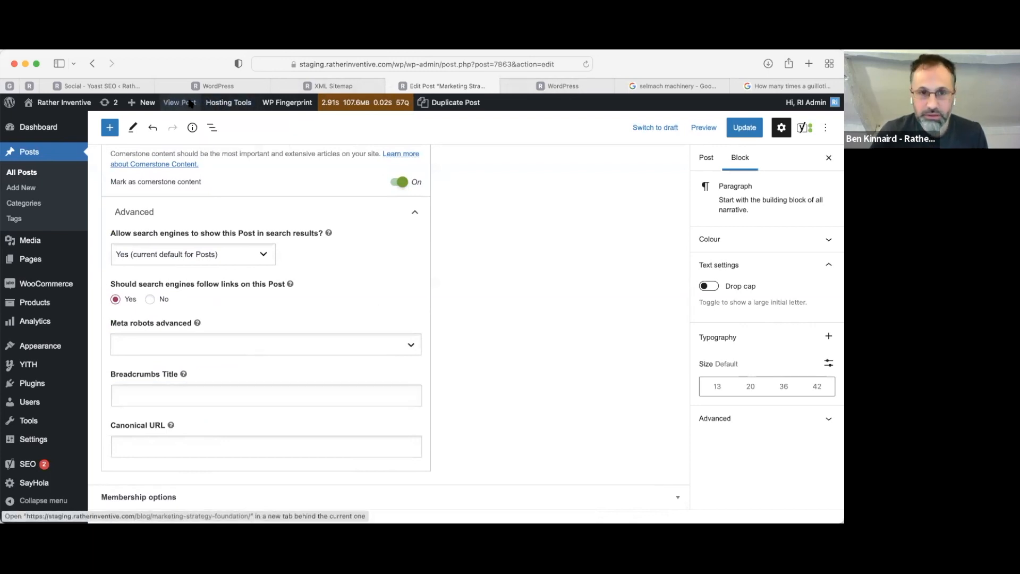
click(489, 88)
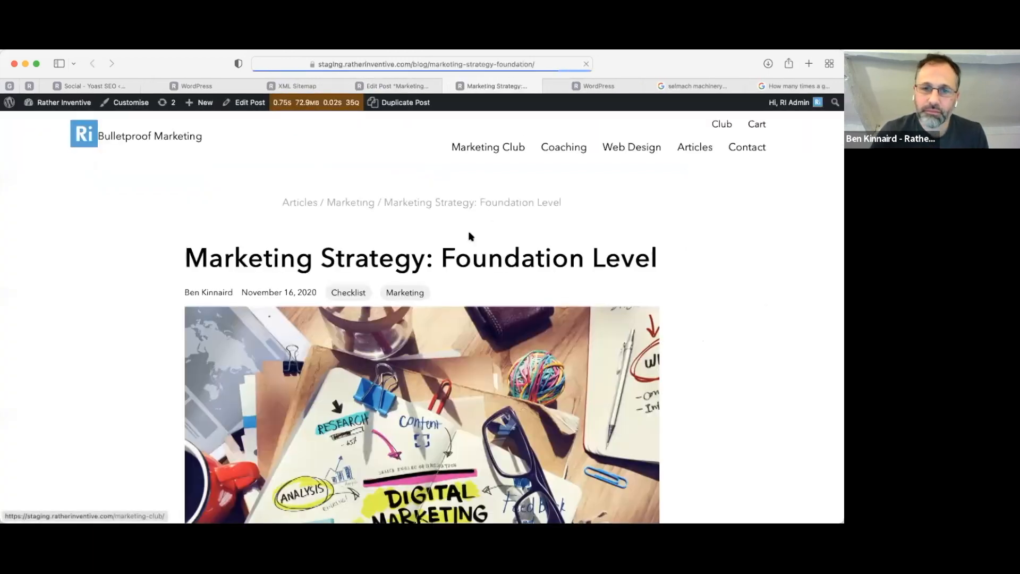
drag(561, 202, 385, 201)
key(super+c)
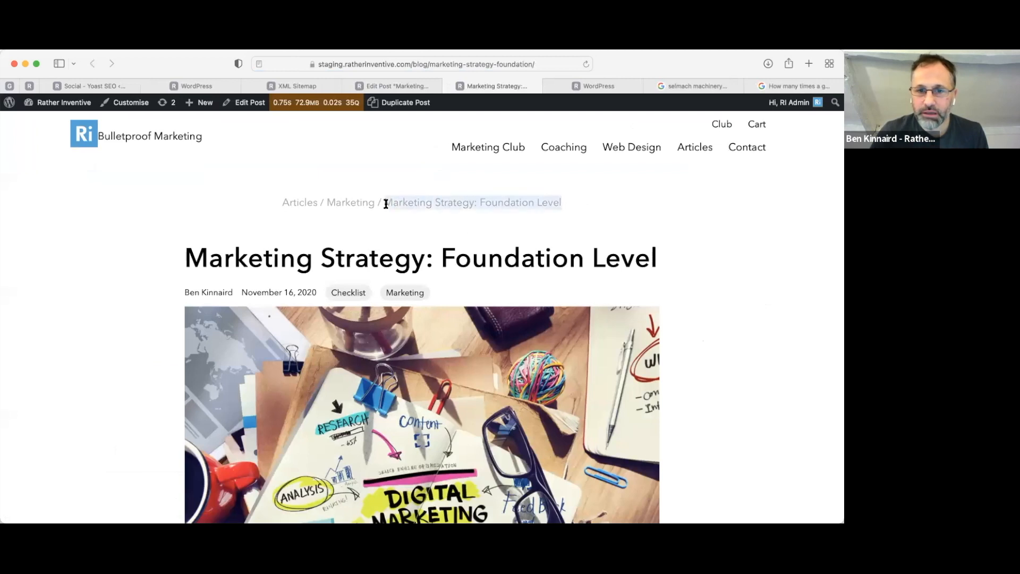
Set the post's Breadcrumbs Title to "Marketing Strategy: Foundation" using the copied title without its last word
click(394, 86)
click(158, 391)
key(super+v)
drag(224, 395, 374, 399)
key(BackSpace)
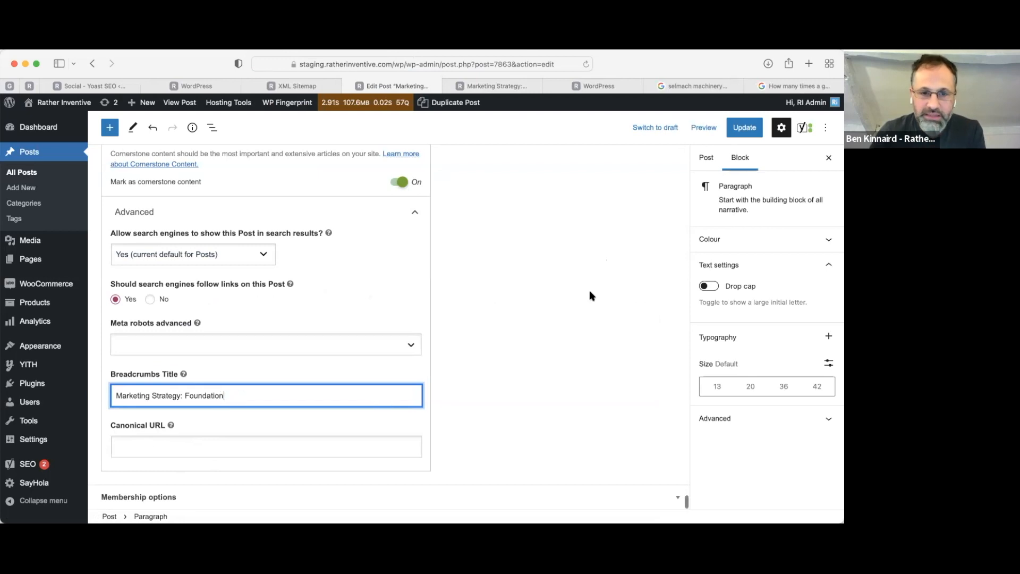
Update the post and reload its published page to compare the breadcrumb text with the article title
click(745, 128)
click(485, 86)
click(586, 64)
drag(660, 264, 472, 260)
drag(603, 204, 371, 200)
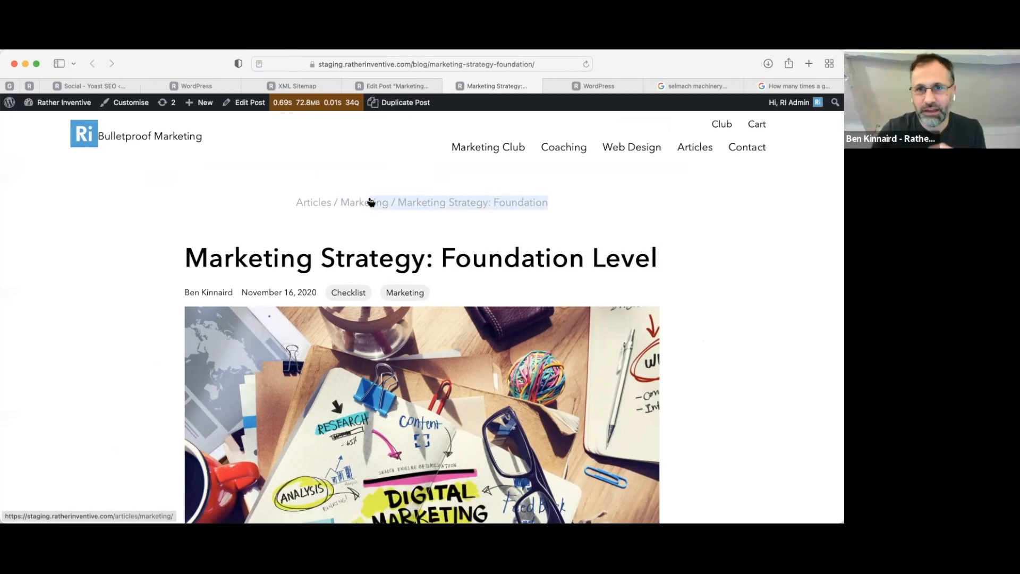
Return to the post editor and clear the Breadcrumbs Title
click(397, 89)
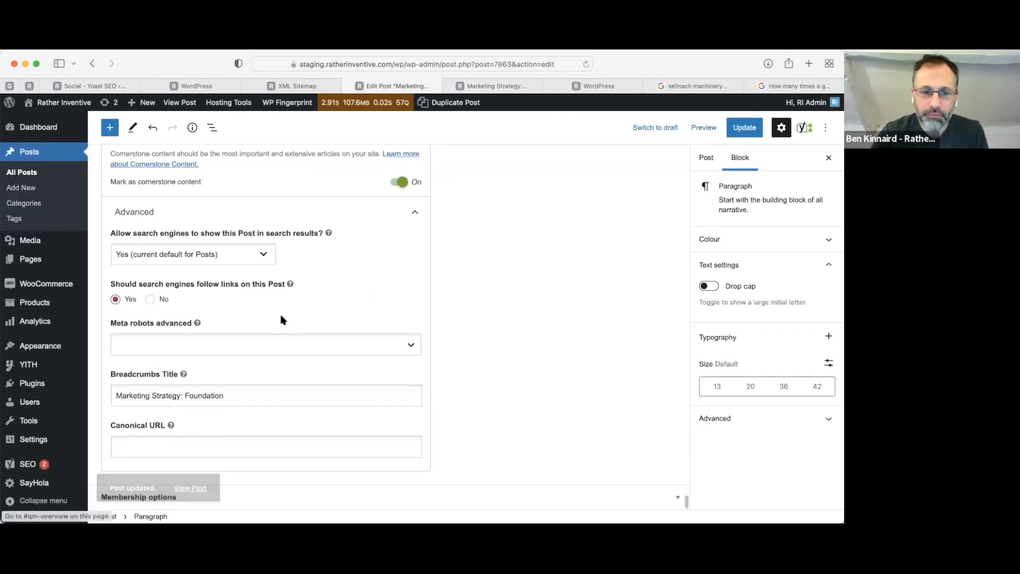
triple_click(215, 393)
key(BackSpace)
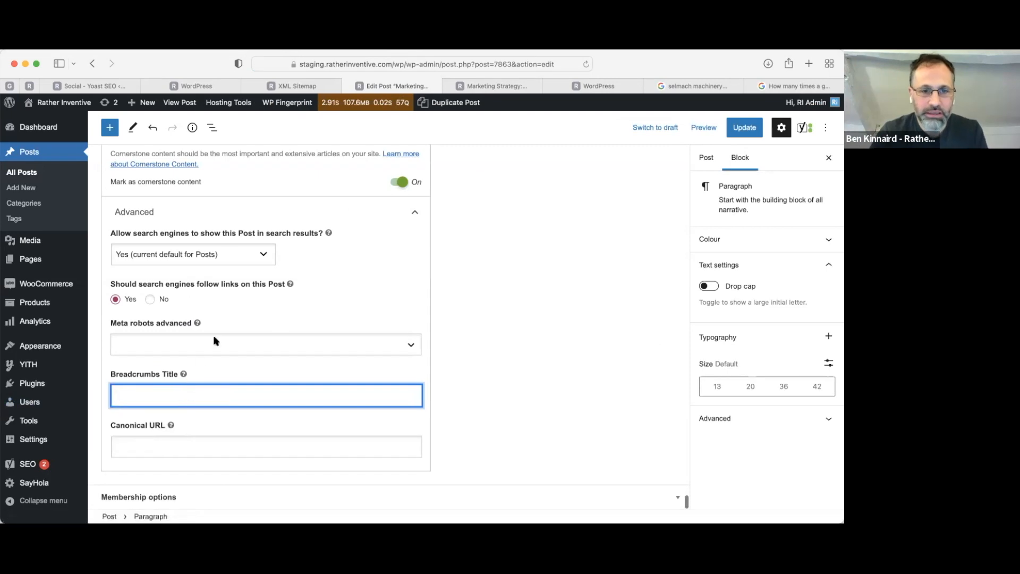
click(482, 302)
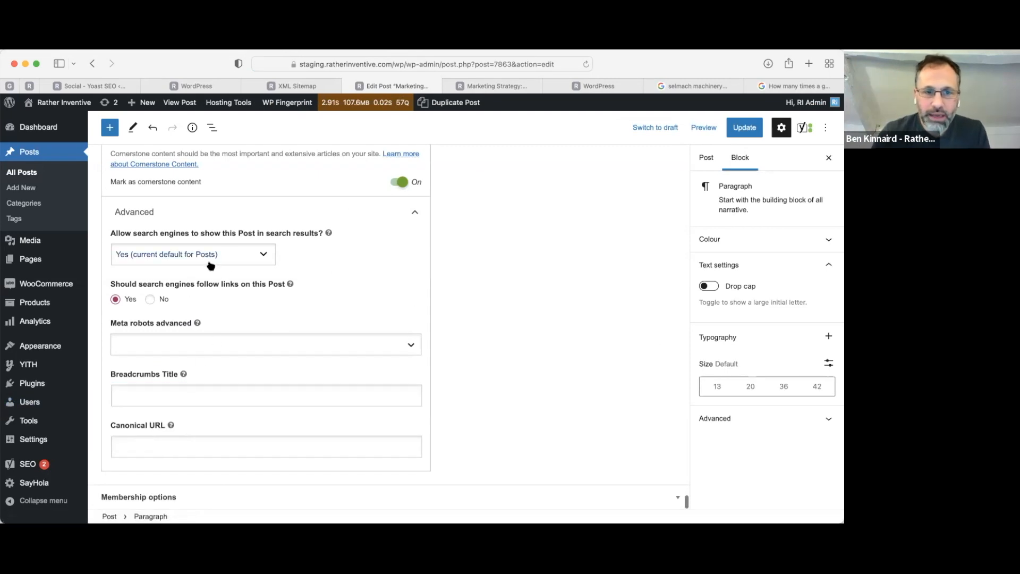
Try excluding the post from search results with No, and restore the option to Yes (current default for Posts)
click(411, 348)
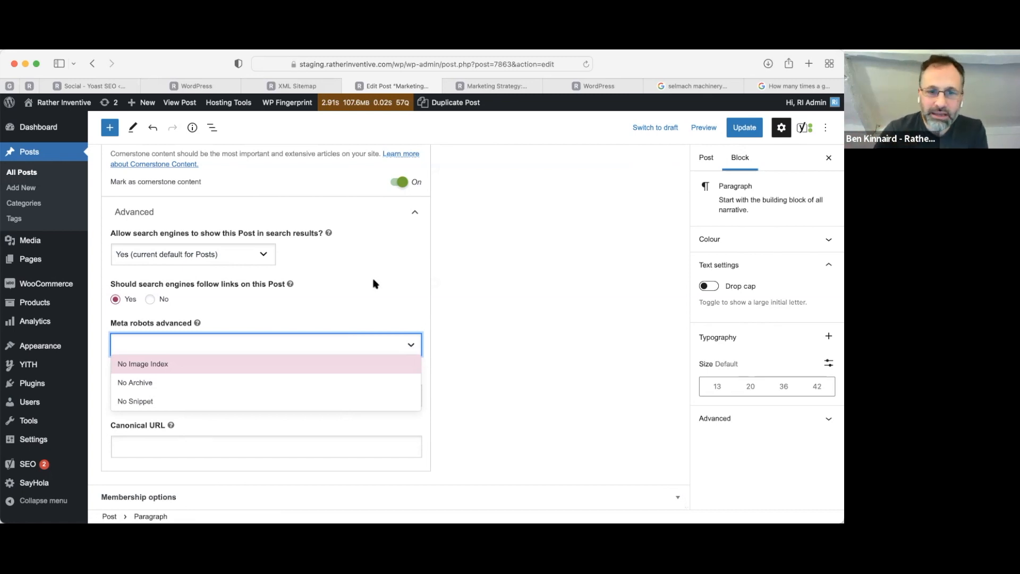
click(306, 242)
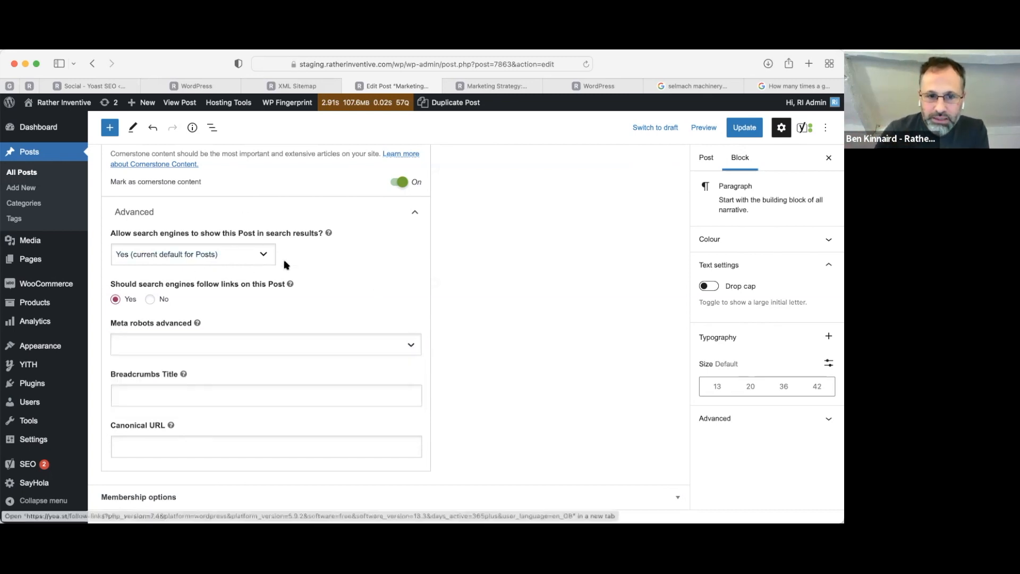
click(264, 254)
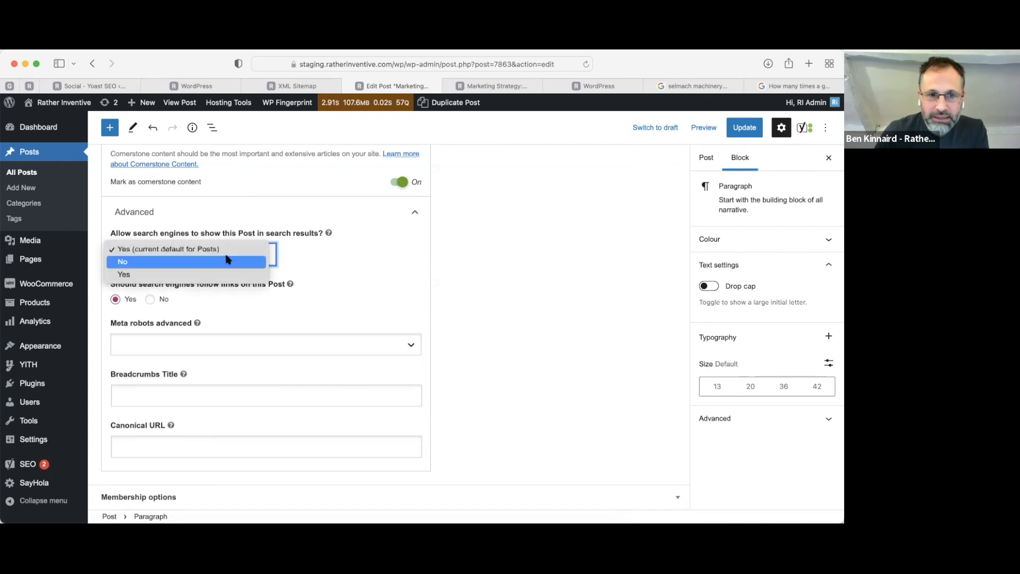
click(125, 261)
click(396, 264)
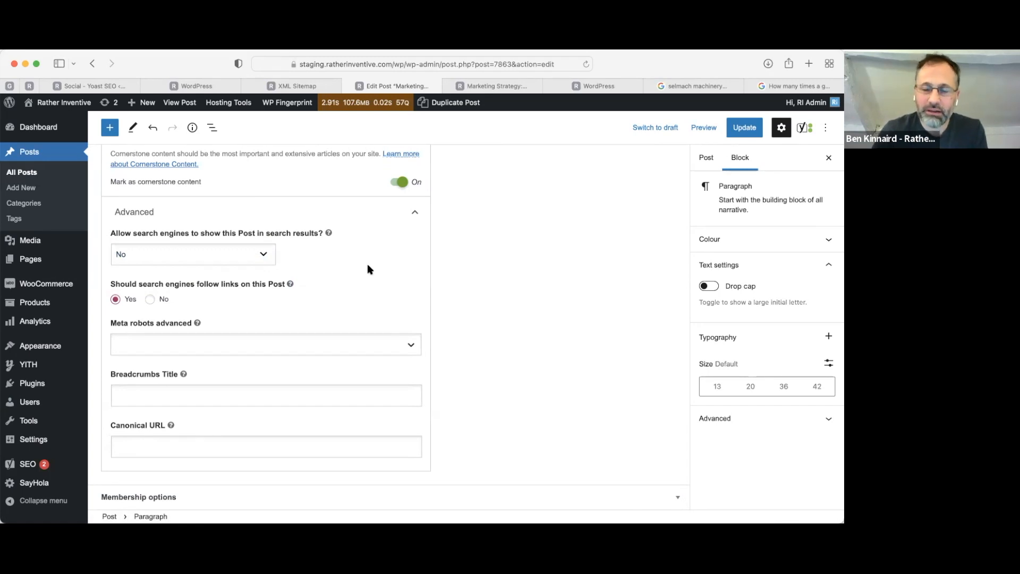
click(262, 257)
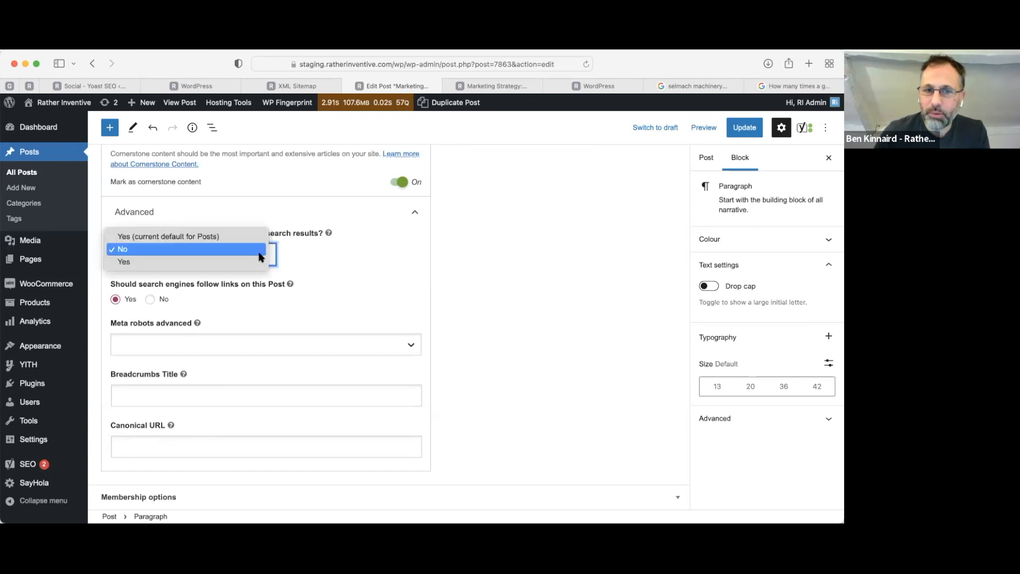
click(154, 236)
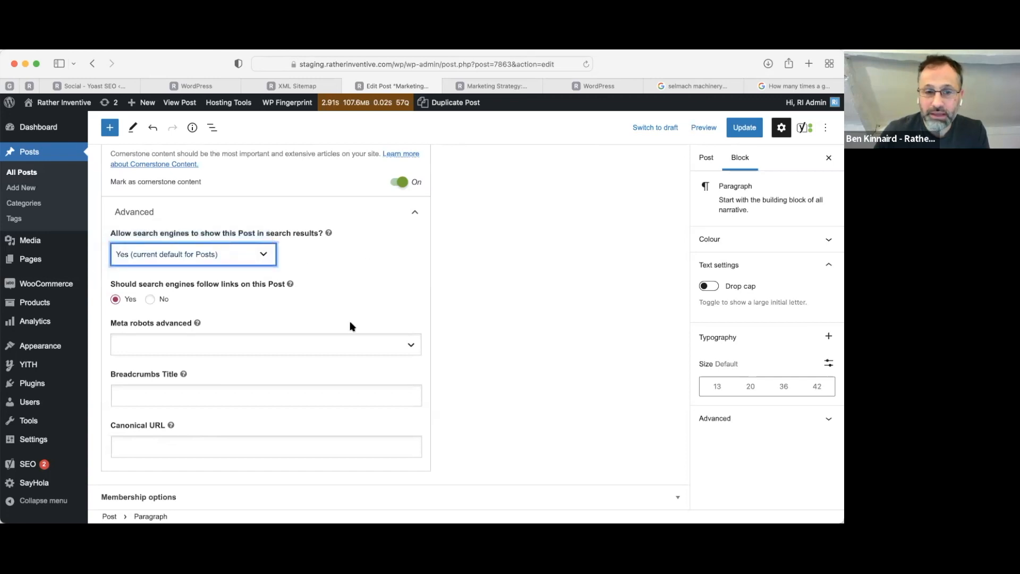
Examine the Meta robots advanced options and the Canonical URL field in the post's advanced SEO settings
click(412, 345)
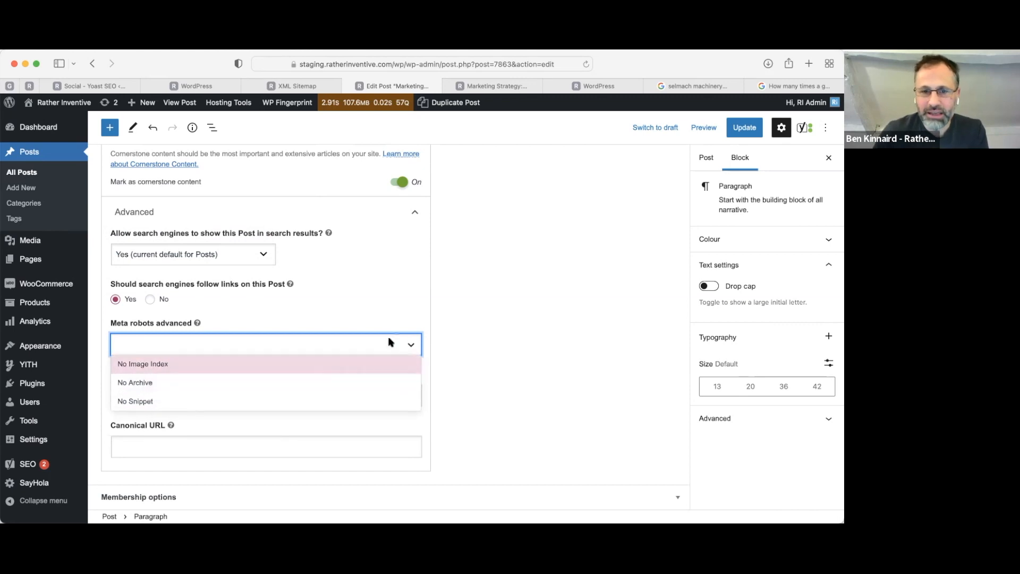
click(383, 292)
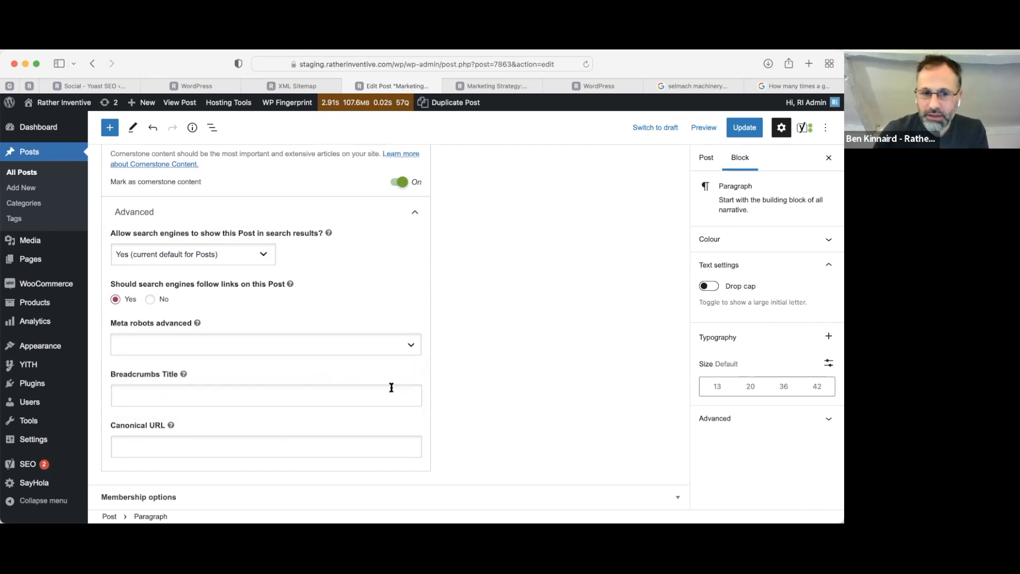
click(168, 448)
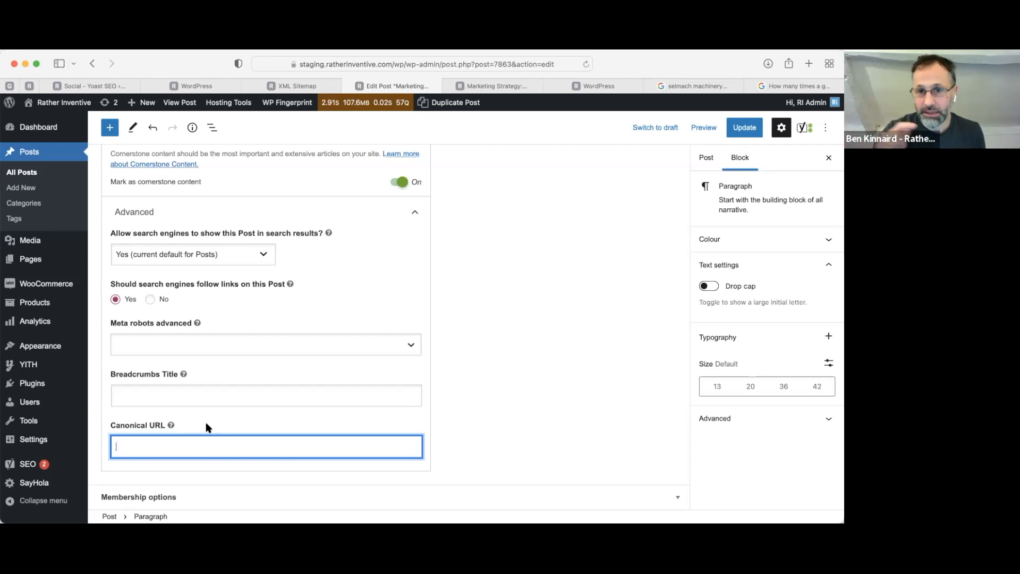
click(554, 432)
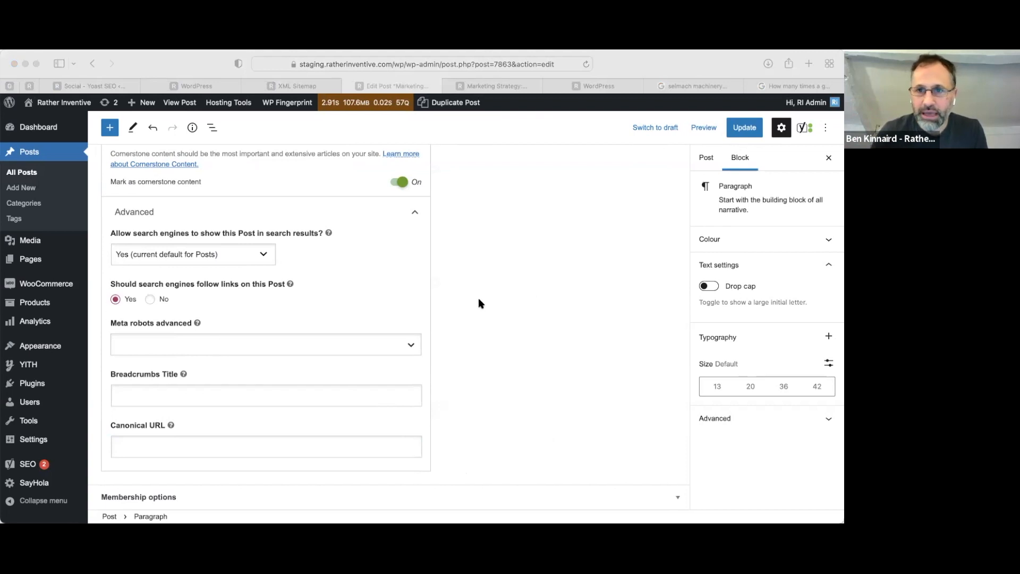
Insert a Yoast FAQ block between the category link list and the Read More break, finding it by searching for "yoast"
scroll(479, 301, up, 15)
scroll(478, 304, up, 20)
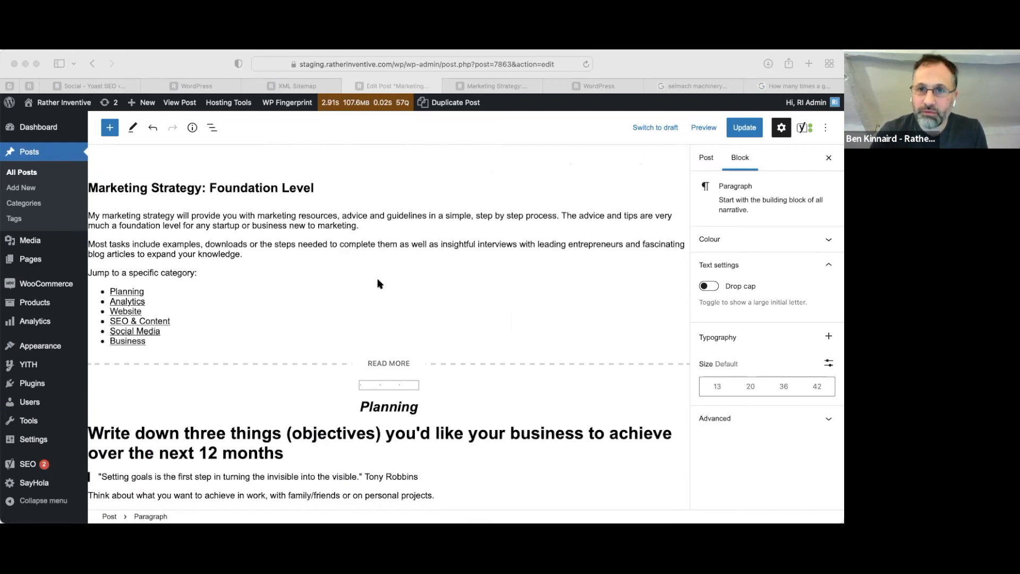
click(378, 253)
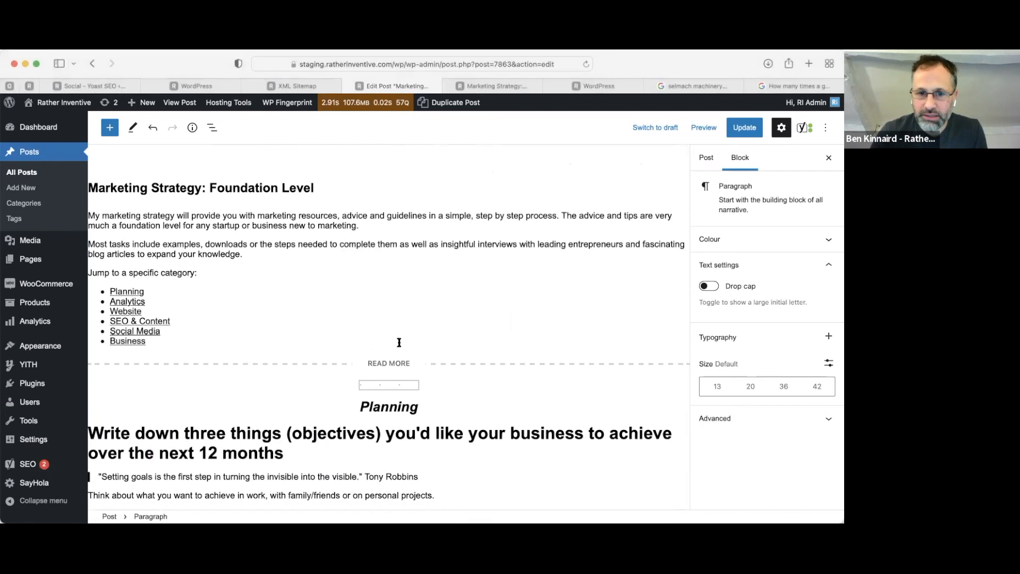
click(274, 345)
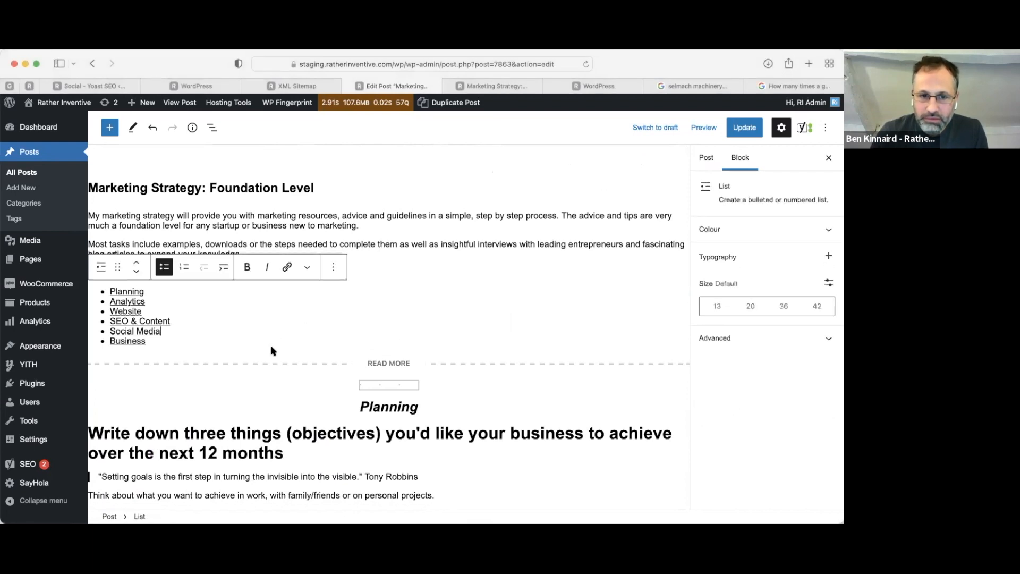
click(271, 345)
click(275, 341)
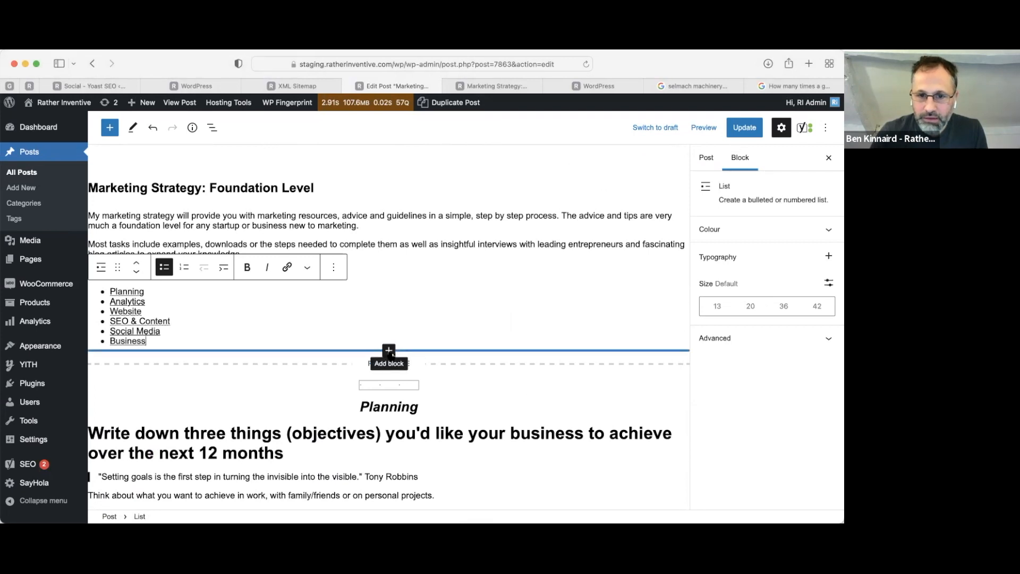
click(388, 351)
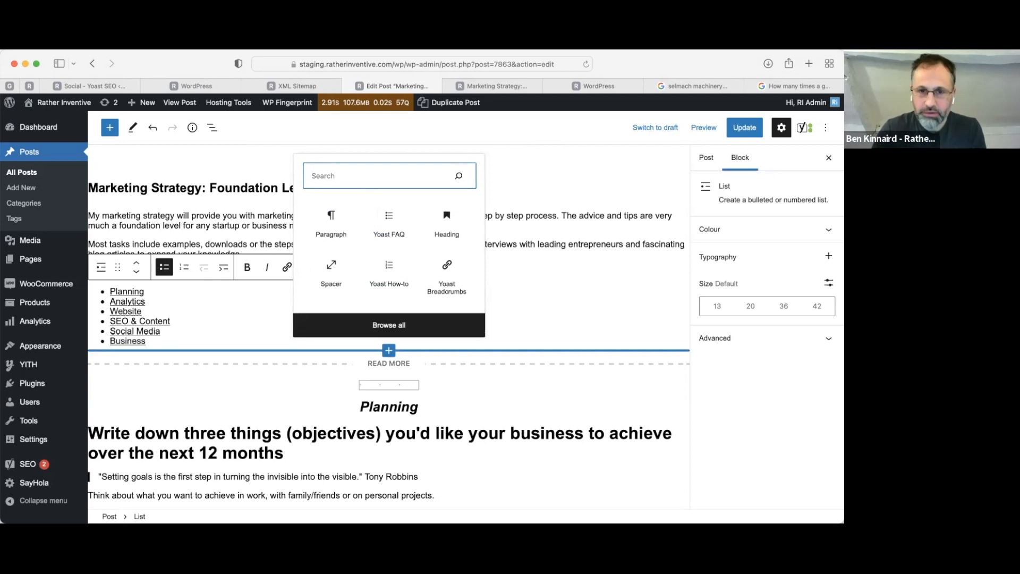
text(yoast)
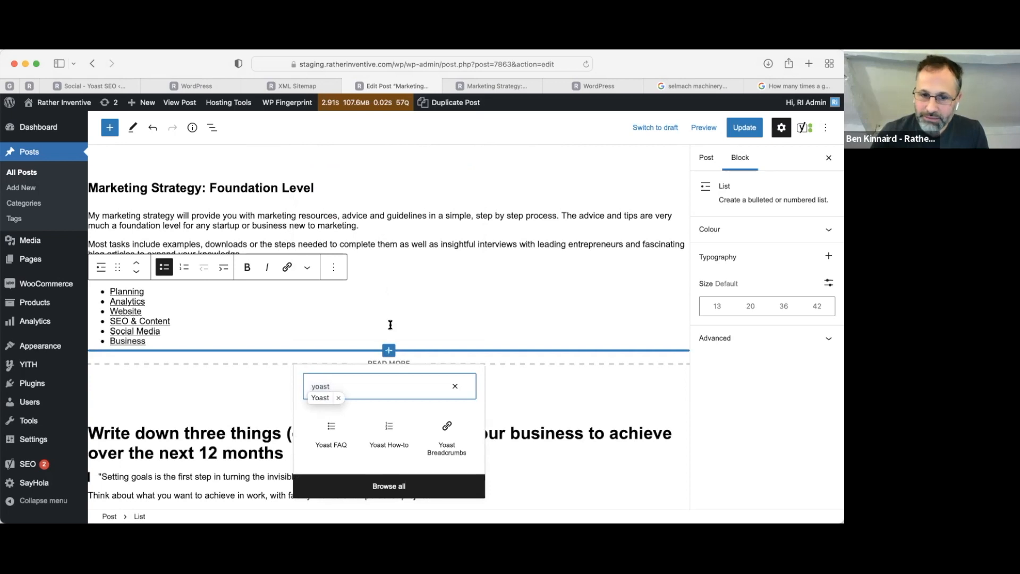
click(330, 430)
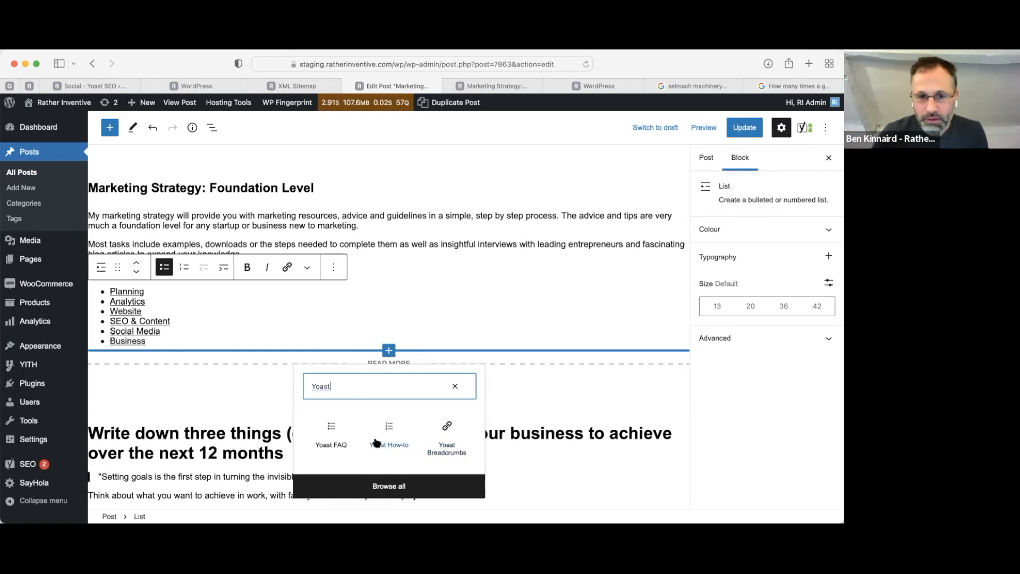
click(330, 435)
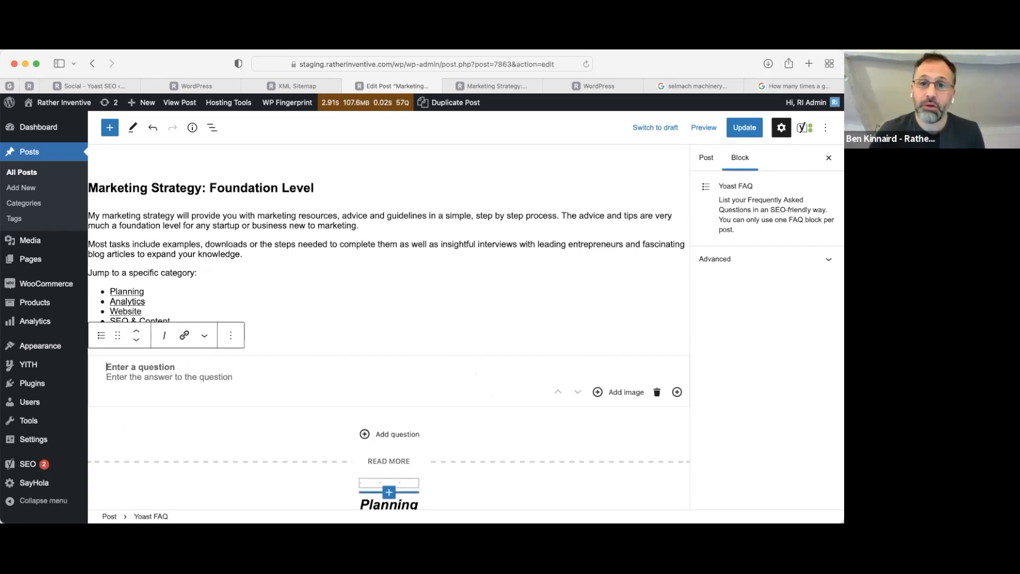
Examine the open Google results for "selmach machinery" and the featured snippet for the guillotine blade question, and return to the post editor
click(710, 85)
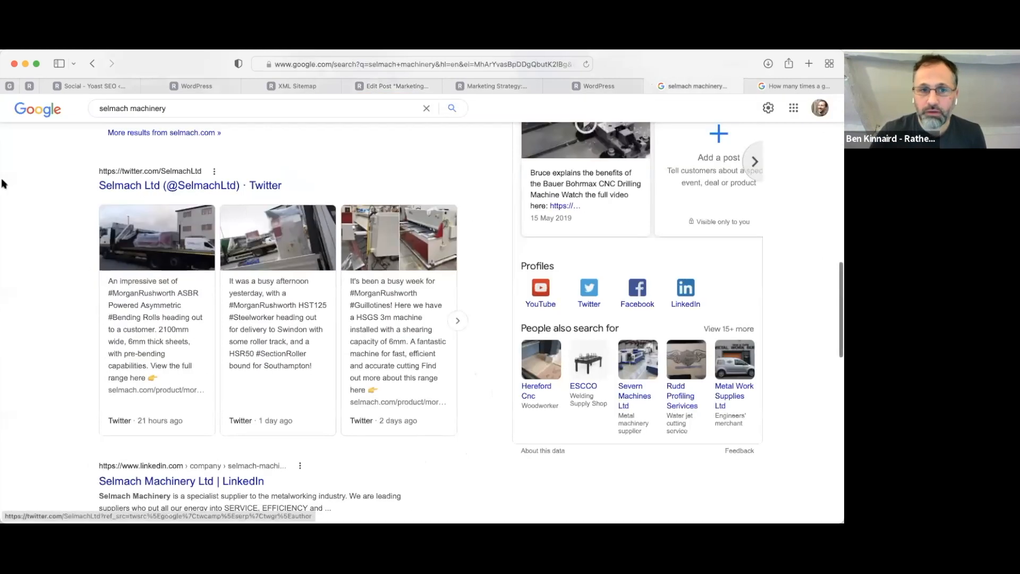
scroll(155, 348, up, 15)
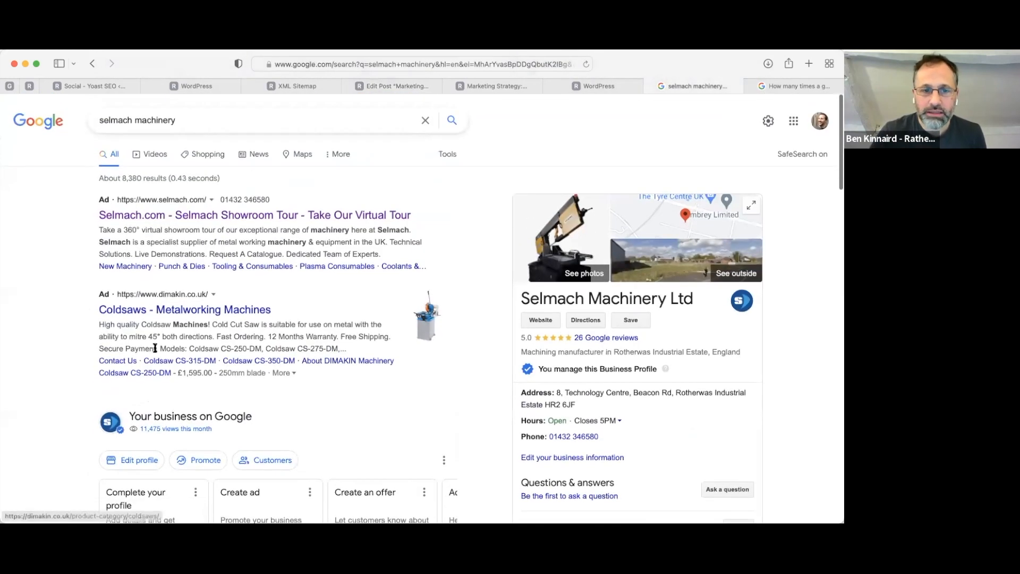
scroll(794, 223, down, 5)
click(781, 85)
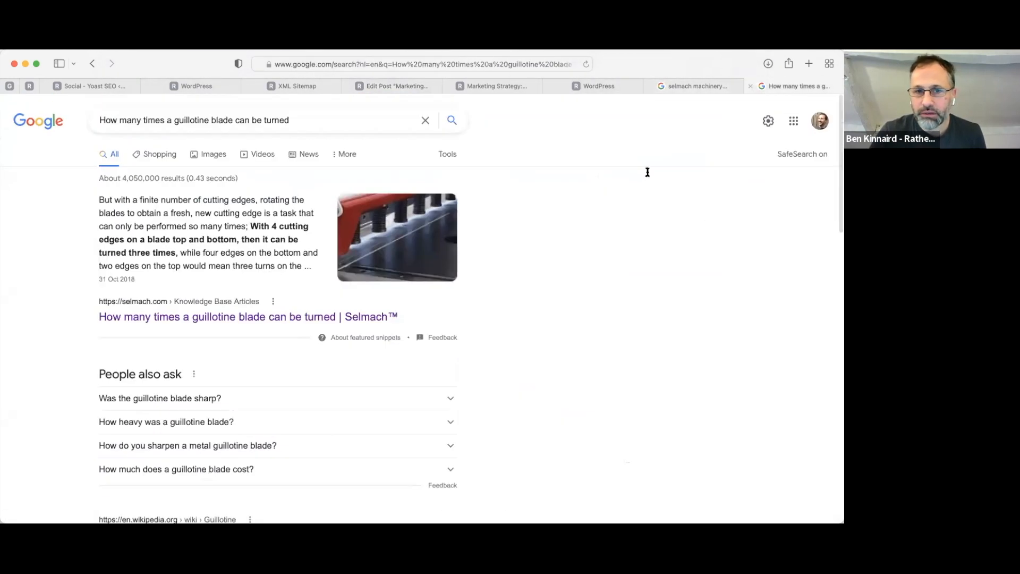
drag(123, 198, 347, 347)
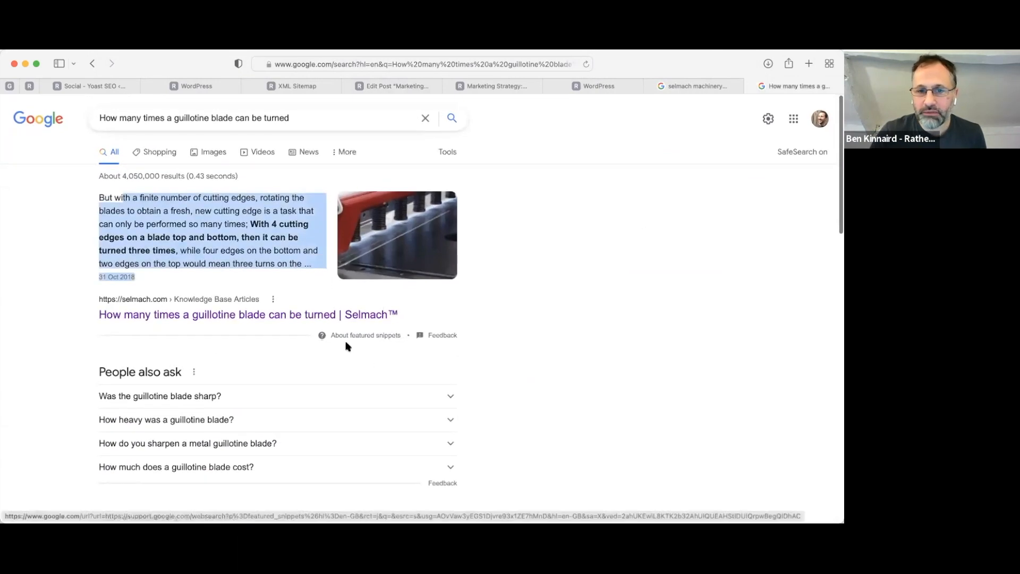
click(227, 242)
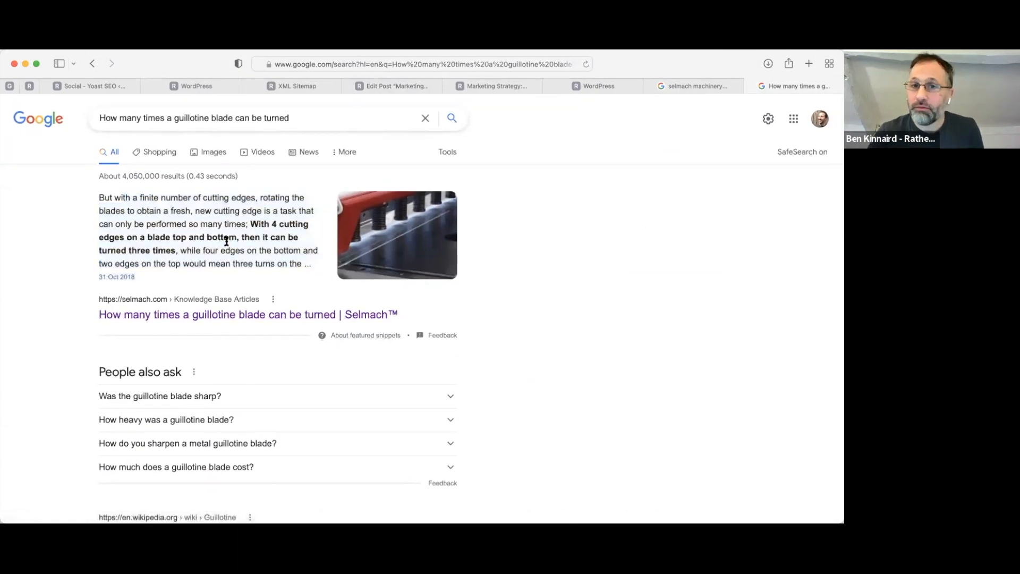
click(366, 86)
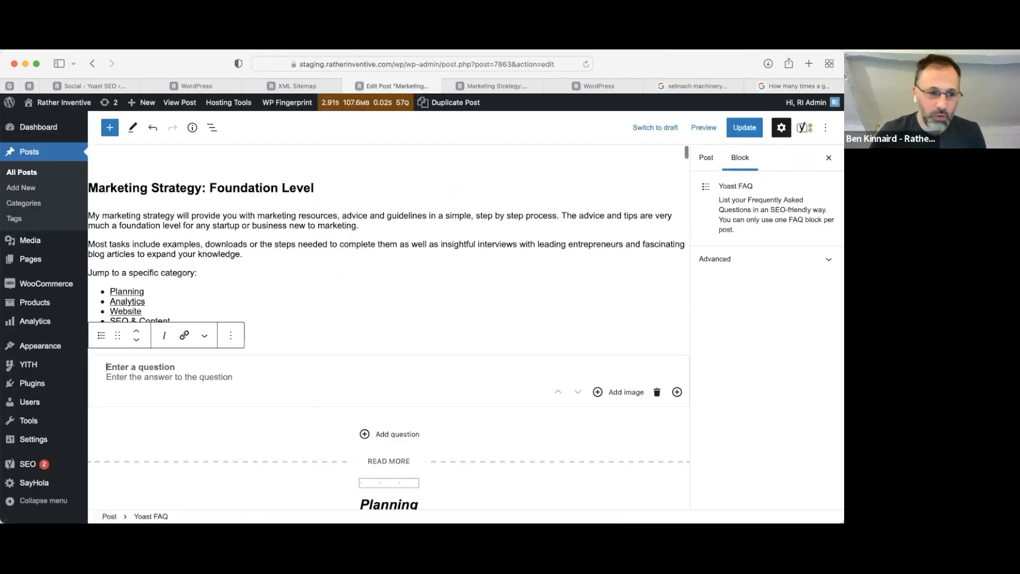
Enter the FAQ question "What is a marketing strategy" and an answer describing a plan to find people interested in the product and turn them into customers
key(super+Tab)
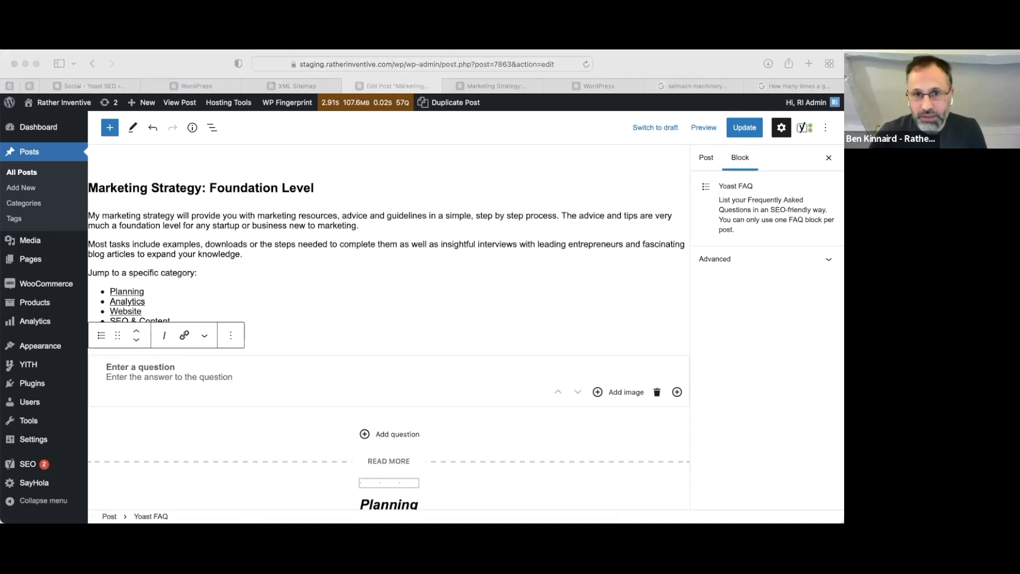
key(super+Tab)
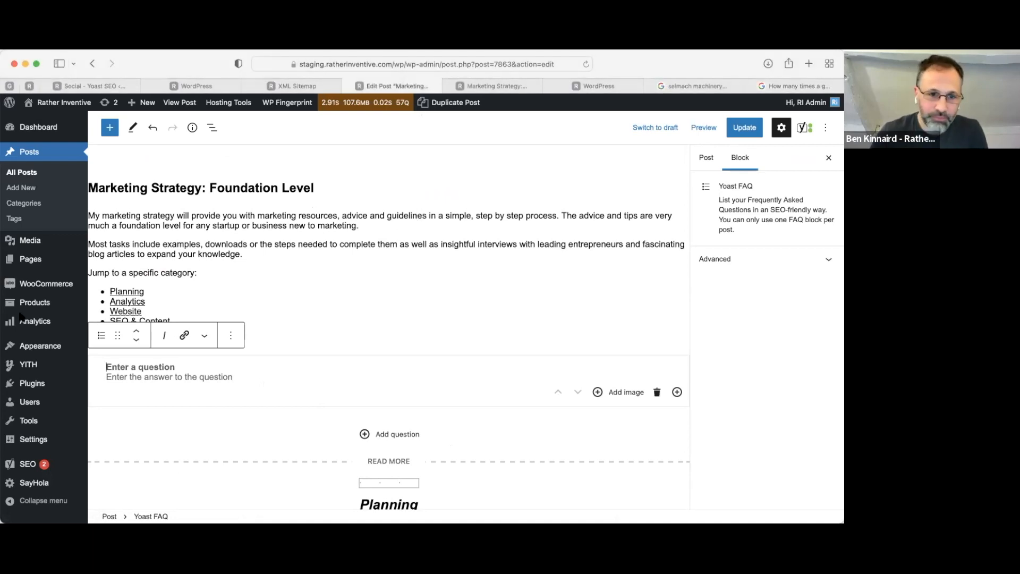
click(114, 365)
text(What is a marketing strategy)
key(super+Tab)
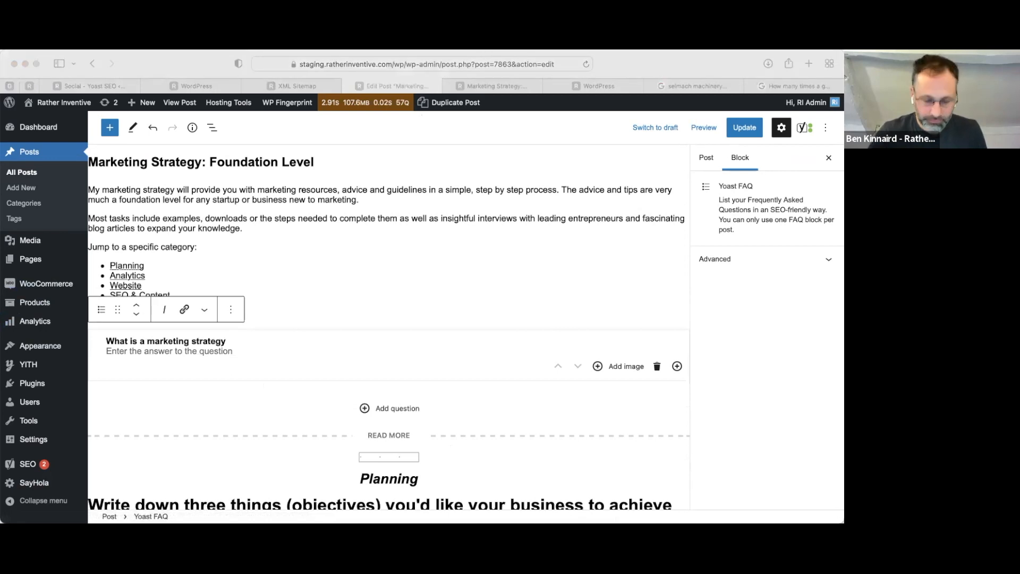
click(209, 351)
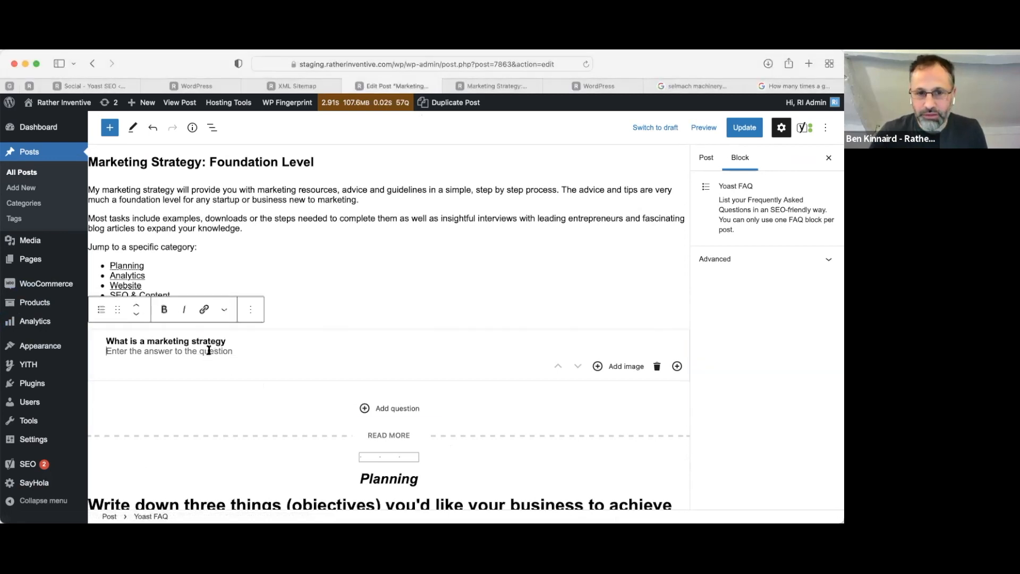
text(A marketing strategy is a plan of how a business will find people interested in their product and turn them into customers. Marketing strategies don't need to be complicated and can just be the goal and a series of steps of how to get there.)
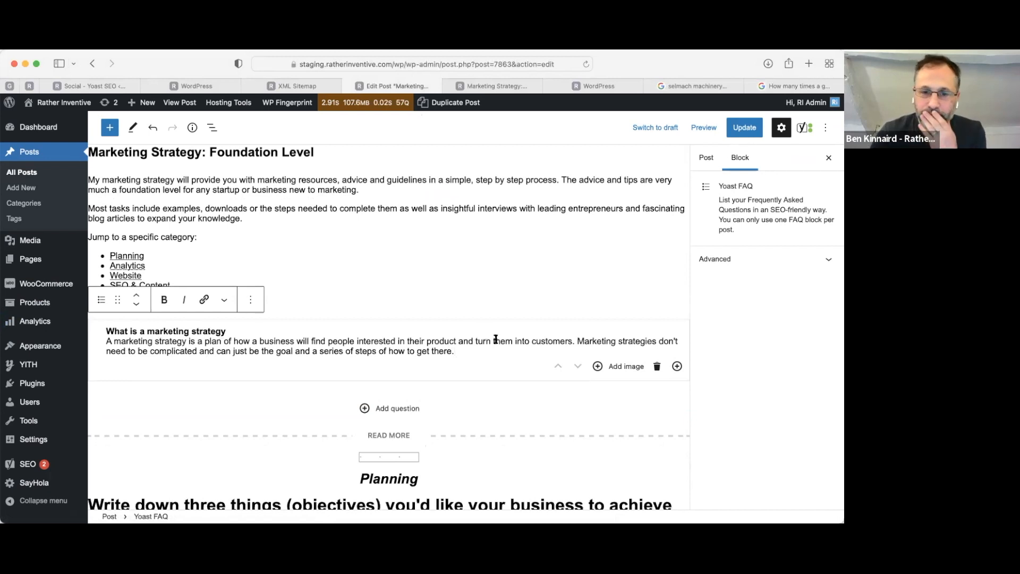
Add two blank questions to the FAQ block and delete both of them
click(400, 410)
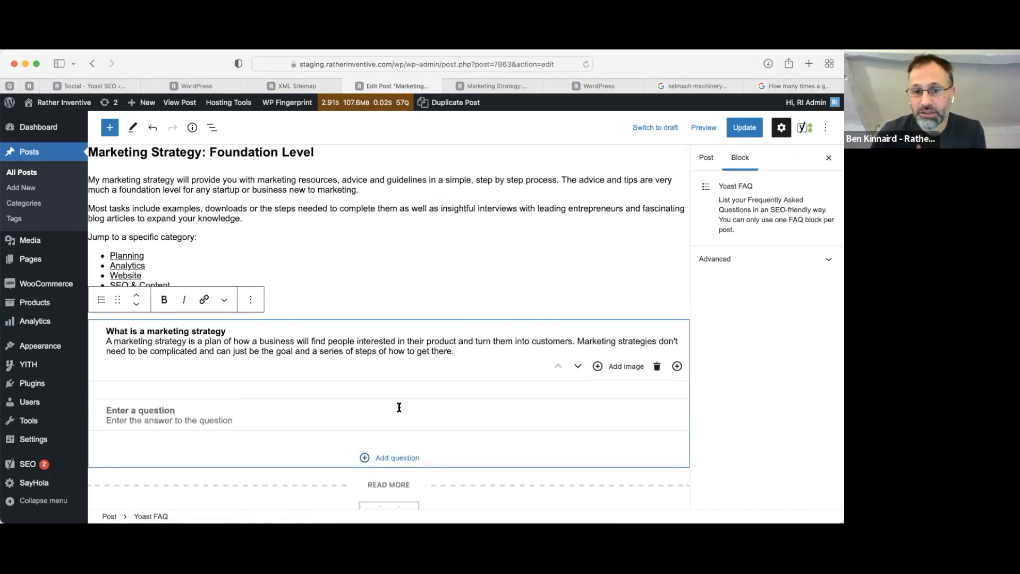
click(388, 458)
scroll(416, 481, down, 2)
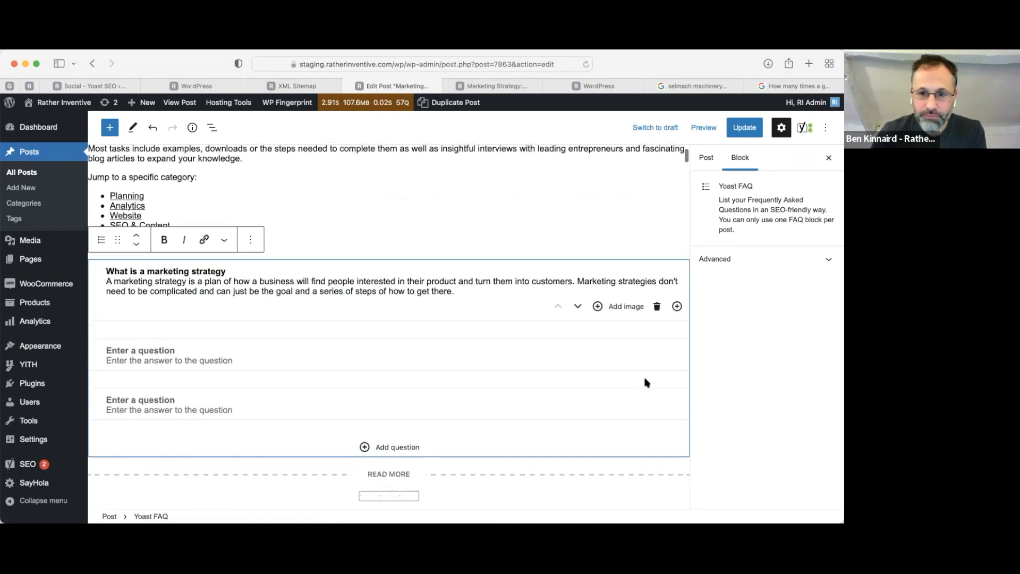
click(658, 357)
click(657, 356)
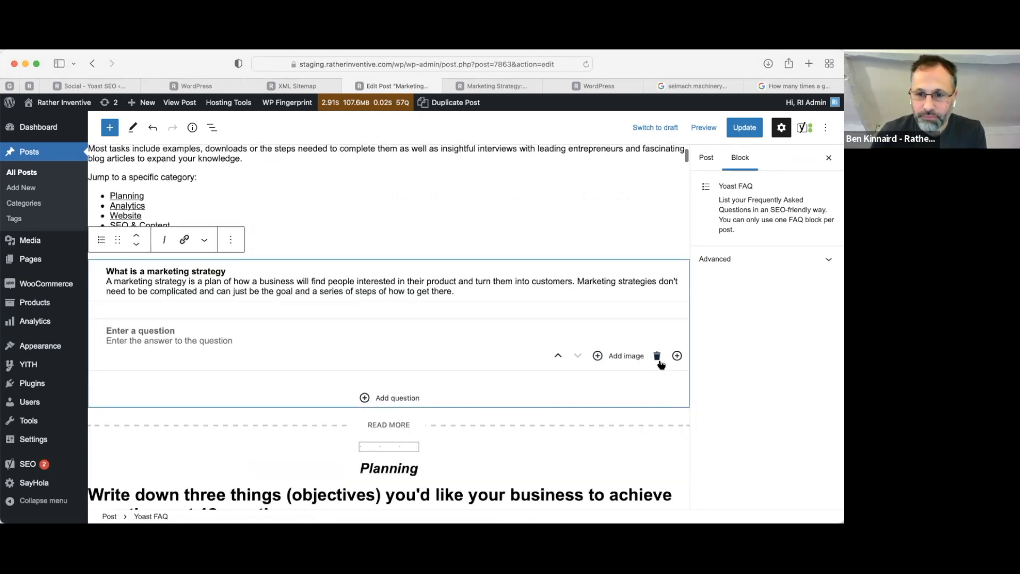
click(658, 359)
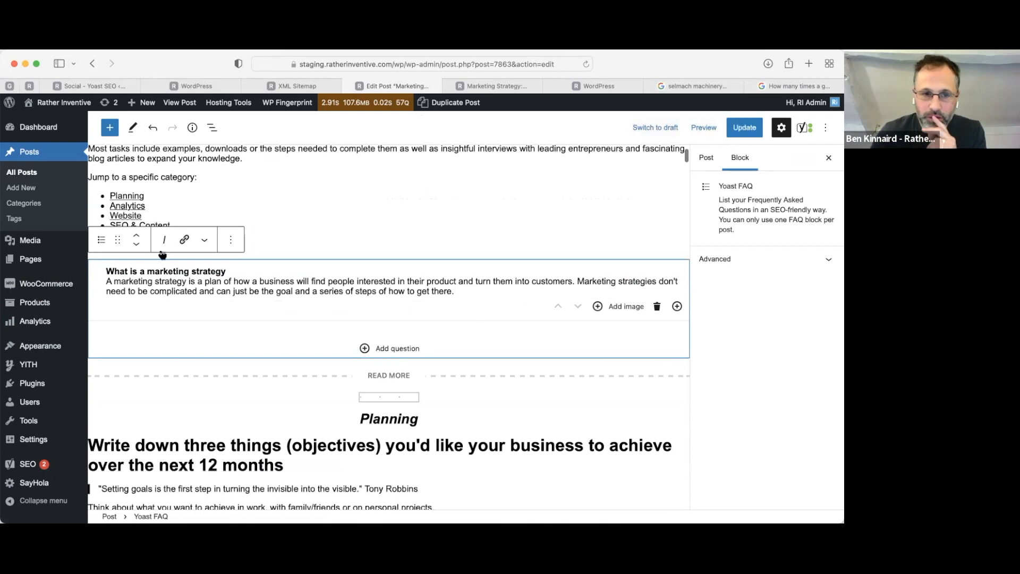
Move the FAQ block up above the "Jump to a specific category:" paragraph and check its new position
click(138, 236)
click(138, 237)
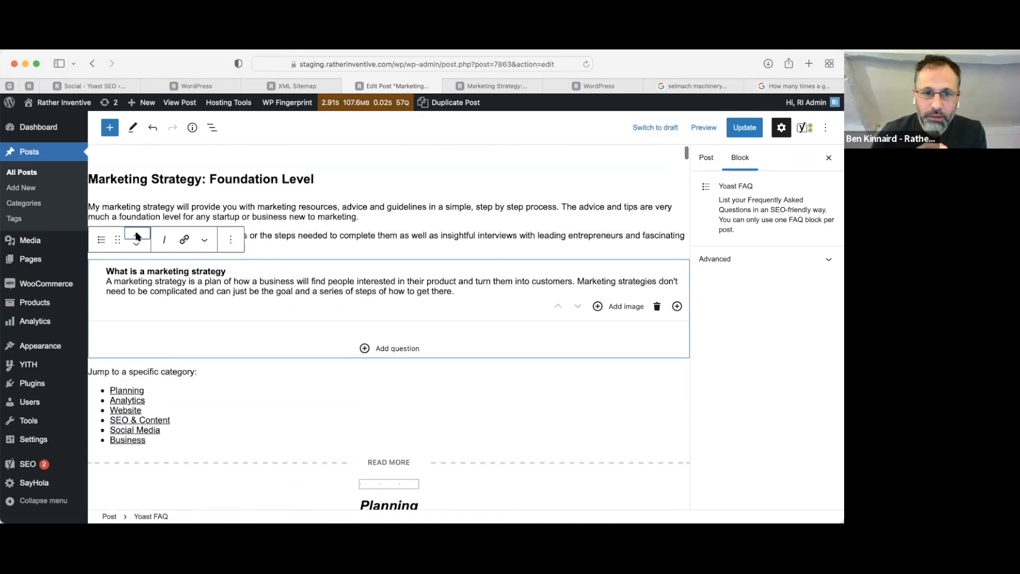
click(311, 236)
scroll(336, 290, down, 2)
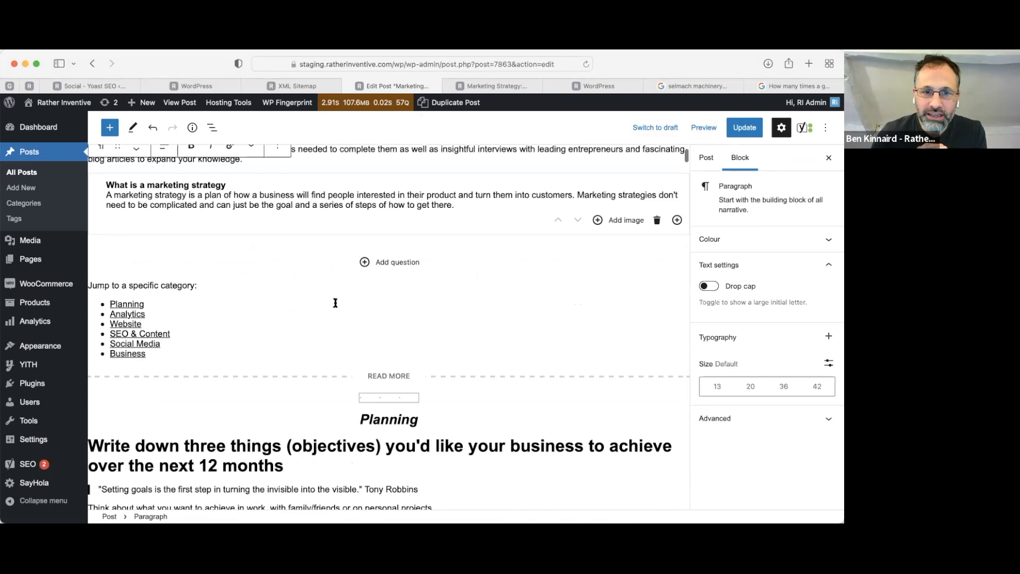
Save the post update, reload the article's front-end page and check the FAQ question and answer above the category list
scroll(335, 291, up, 2)
click(757, 129)
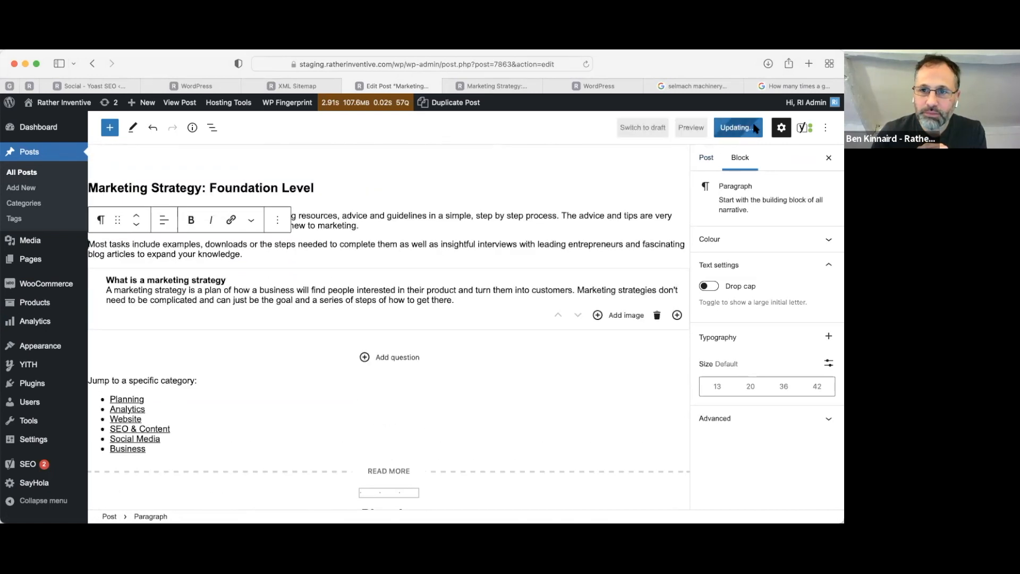
click(496, 86)
click(584, 64)
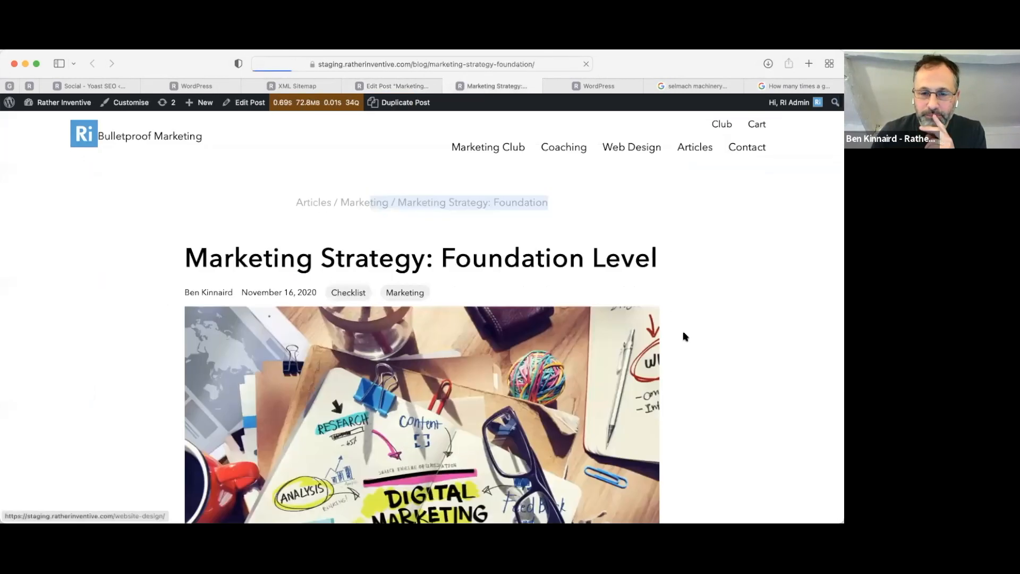
scroll(729, 329, down, 6)
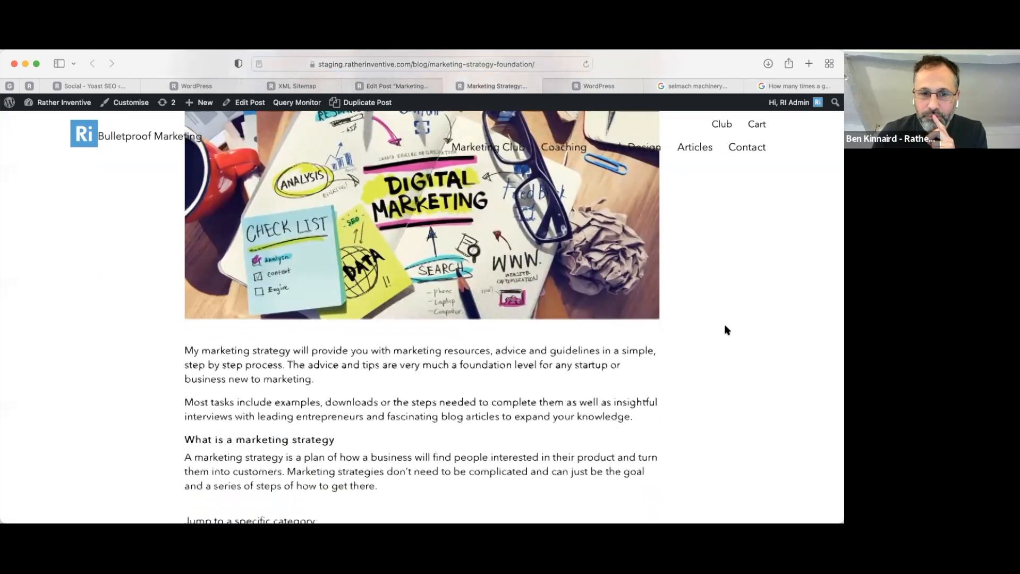
drag(202, 261, 326, 281)
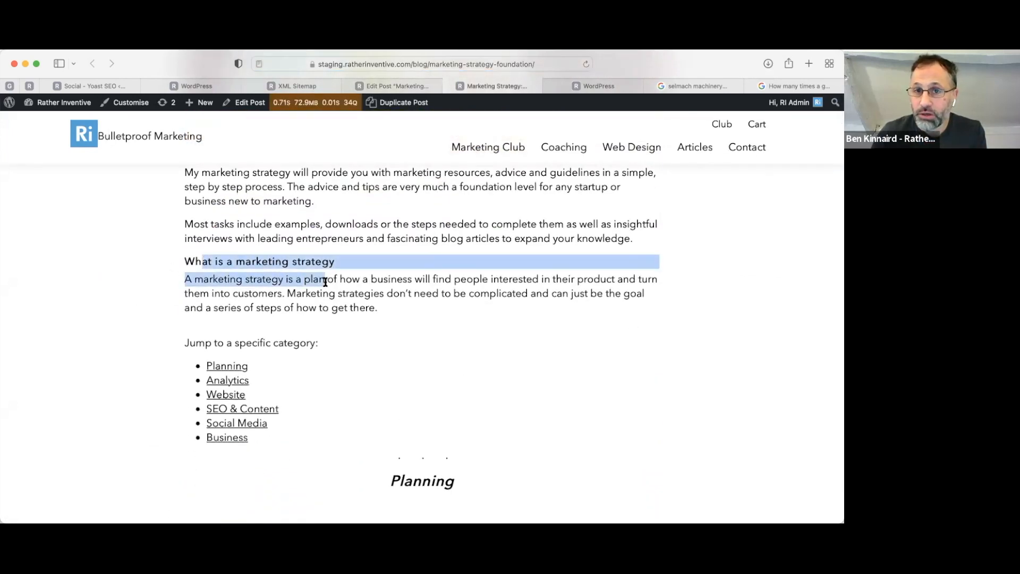
Inspect the HTML markup of the FAQ question and its answer on the article page, close the inspector and return to the article's beginning
click(294, 260)
right_click(295, 260)
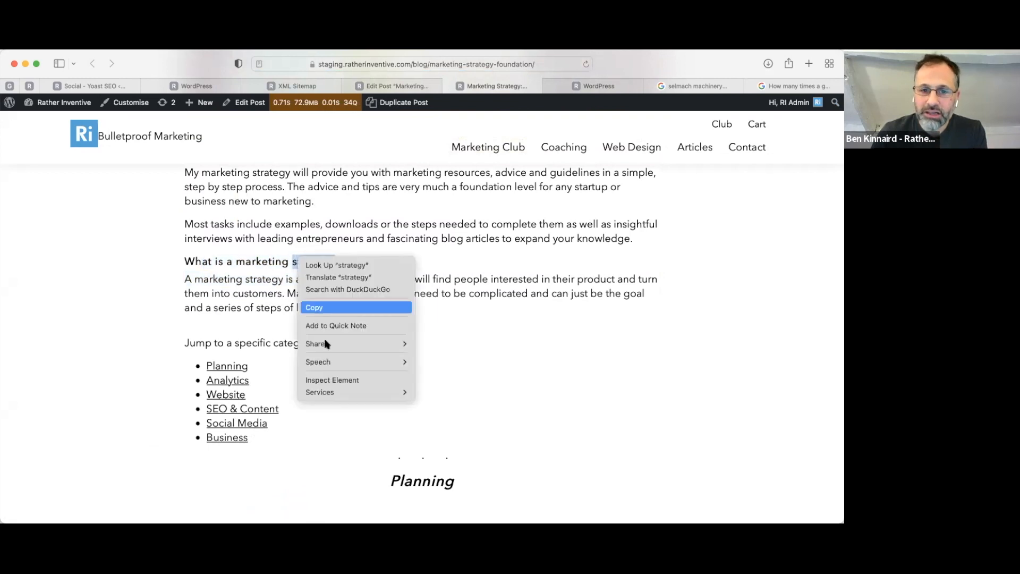
click(339, 380)
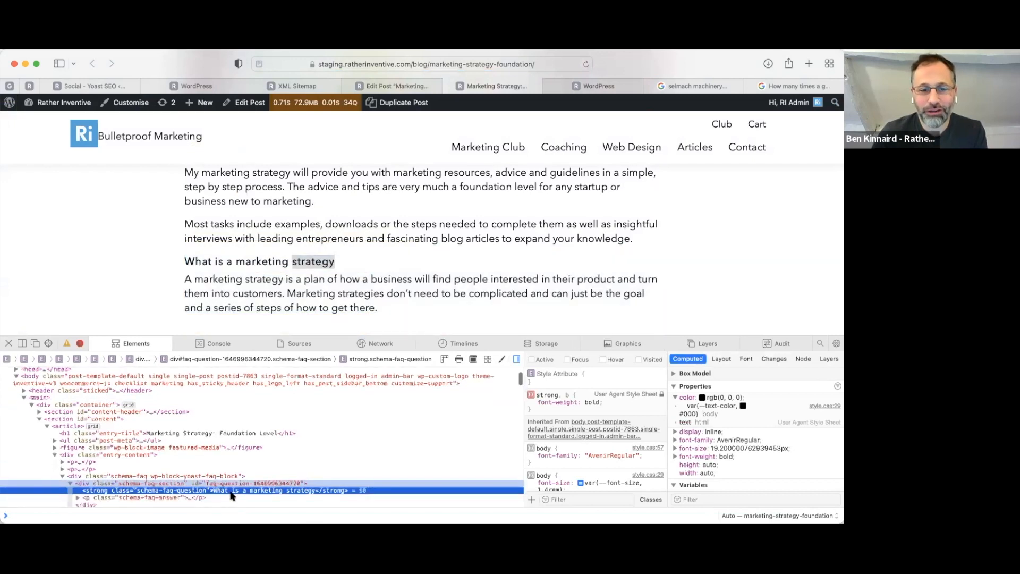
scroll(232, 495, down, 2)
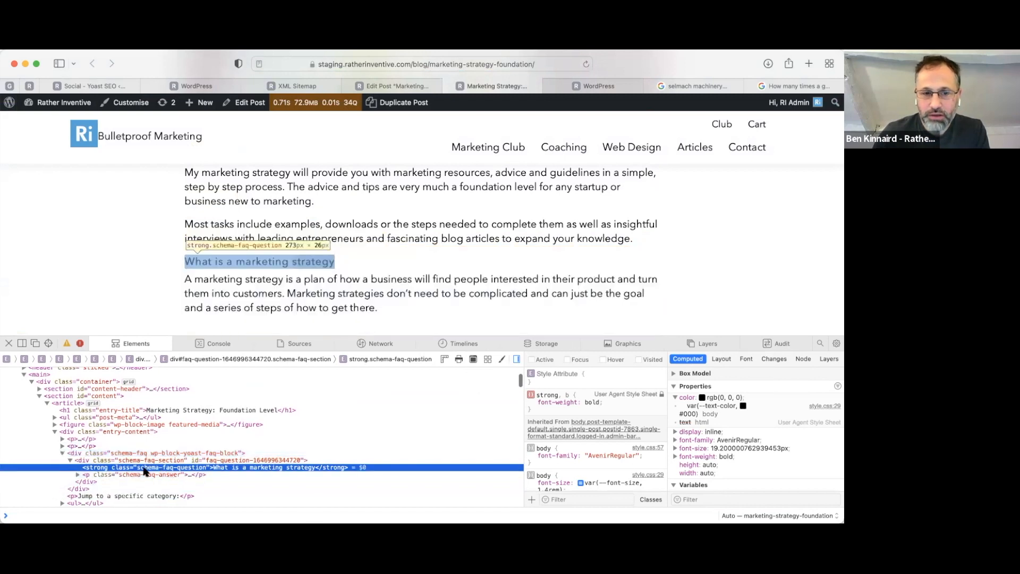
click(169, 475)
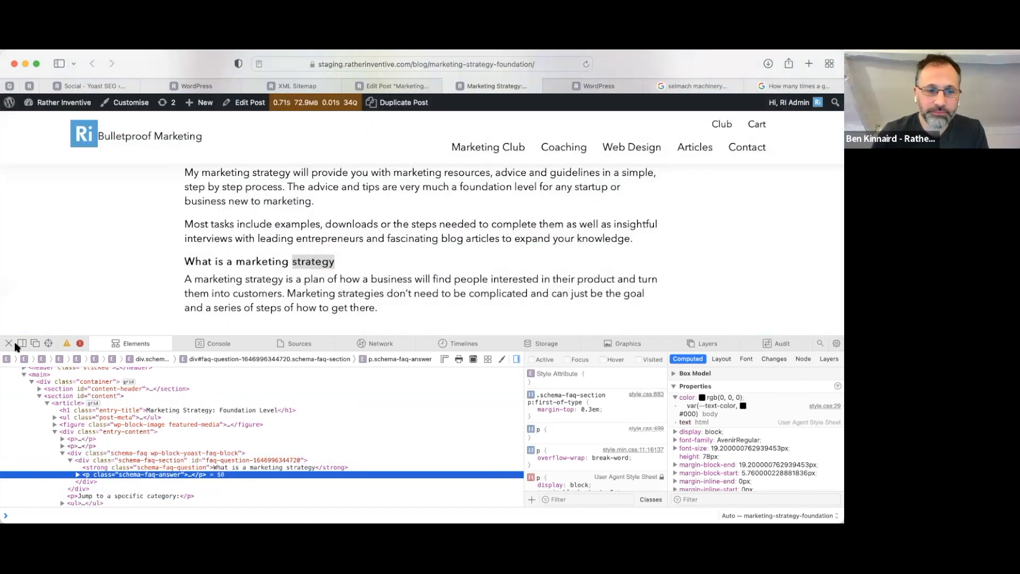
click(9, 344)
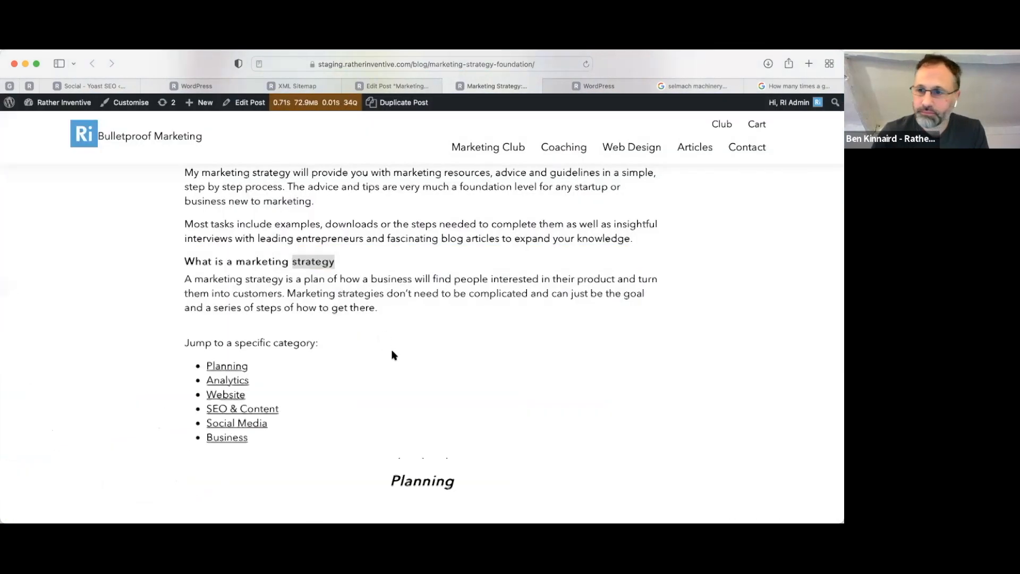
scroll(393, 355, down, 1)
scroll(394, 356, up, 10)
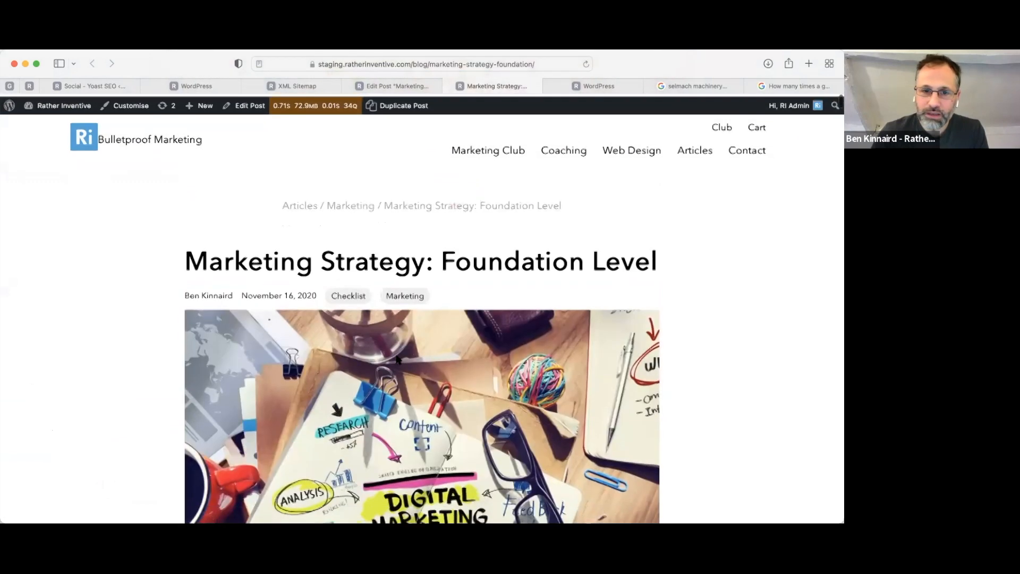
mouse_move(415, 87)
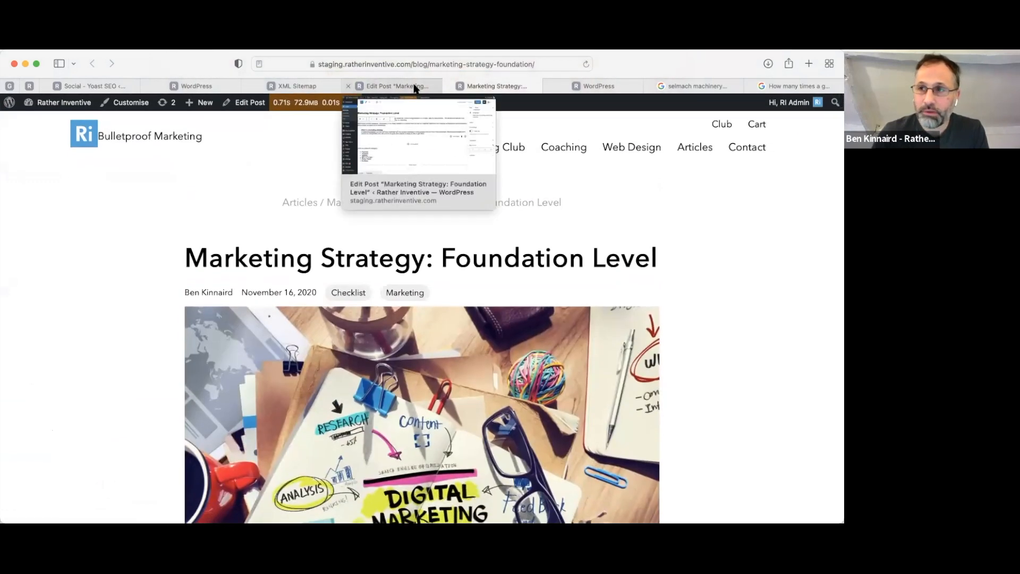